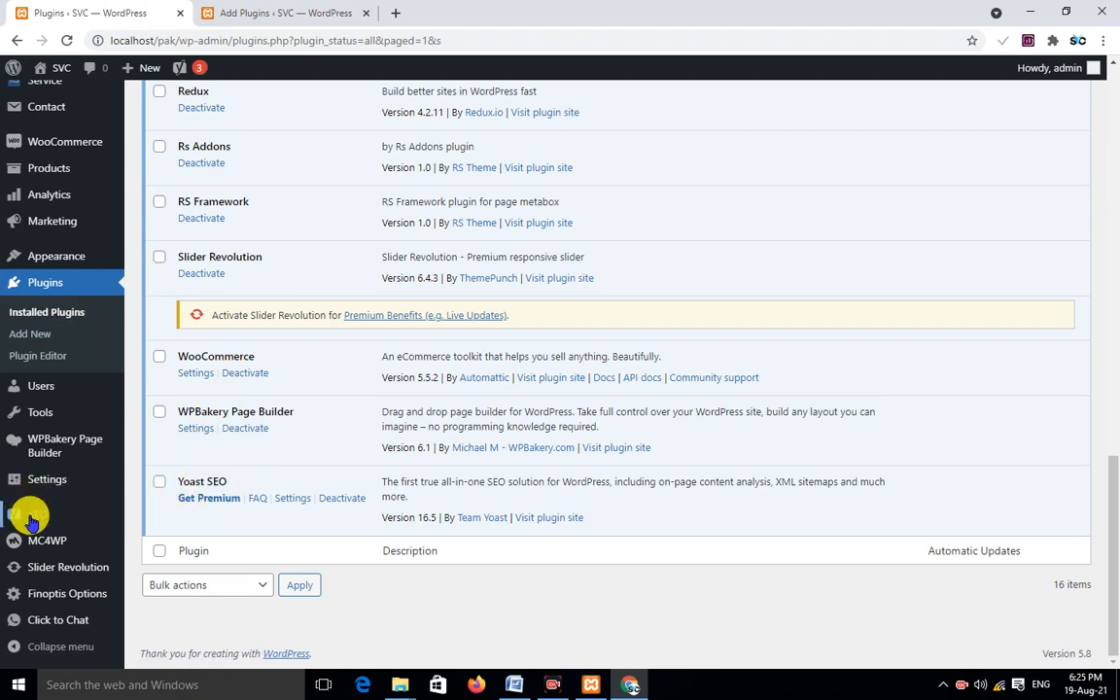
Open Yoast SEO's Search Appearance settings and choose the vertical bar "|" as the title separator
{"action": "mouse_move", "coordinate": [24, 516]}
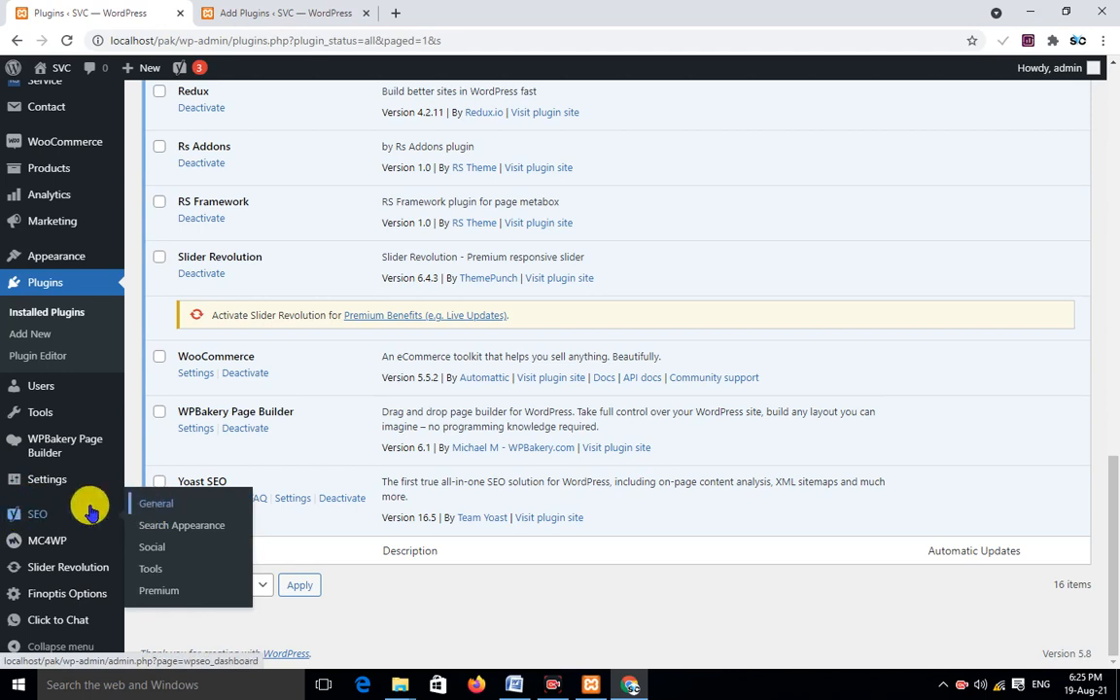
{"action": "left_click", "coordinate": [185, 531]}
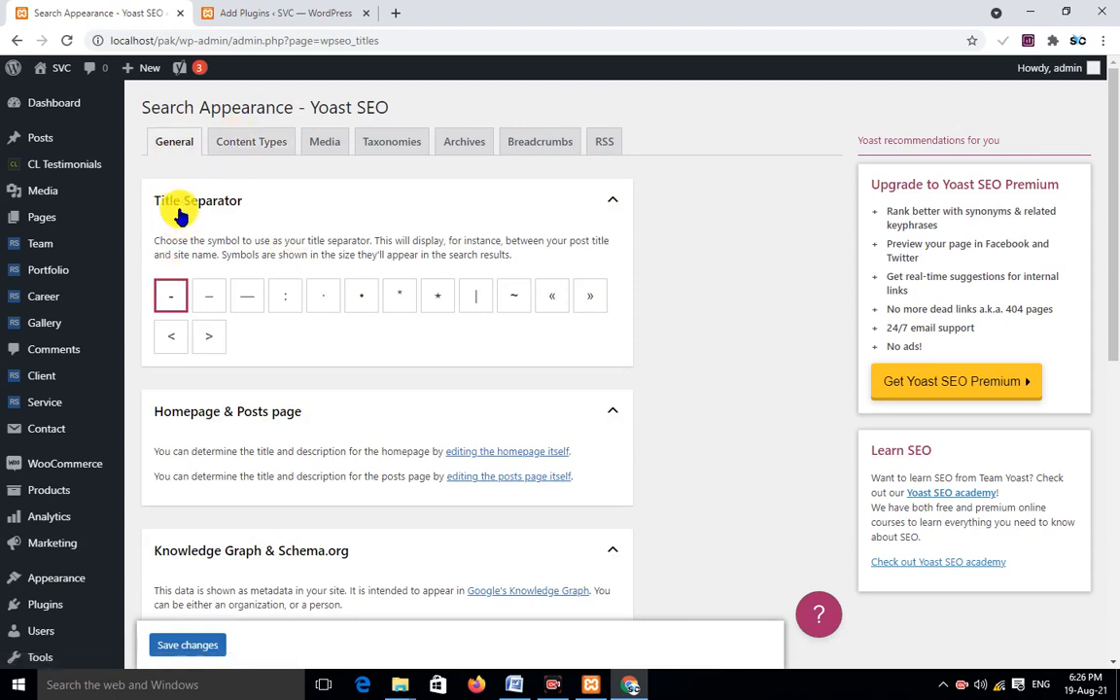
{"action": "left_click", "coordinate": [477, 304]}
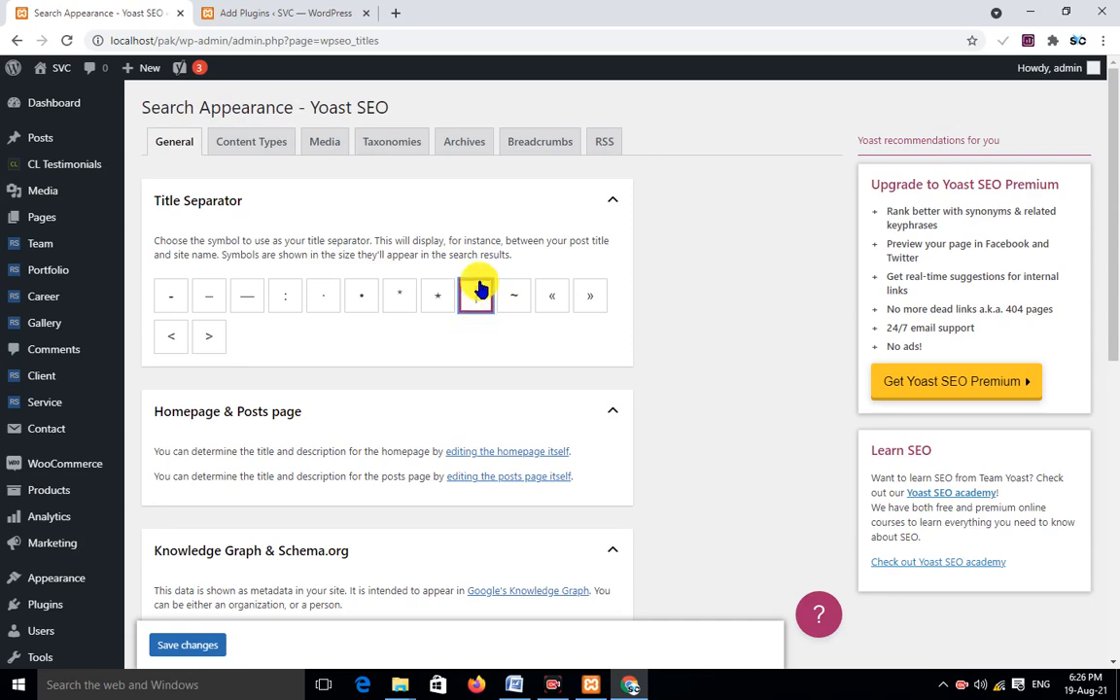
Look over the Knowledge Graph organization fields and save the general Search Appearance settings
{"action": "scroll", "coordinate": [476, 302], "scroll_direction": "down", "scroll_amount": 3}
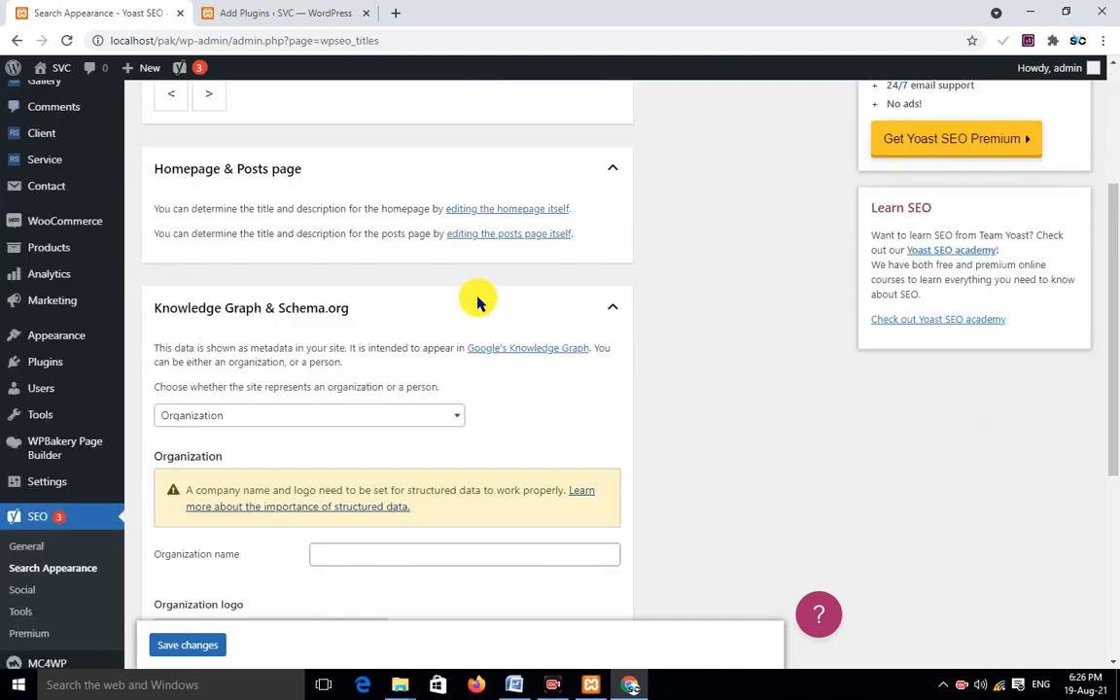
{"action": "scroll", "coordinate": [338, 358], "scroll_direction": "down", "scroll_amount": 2}
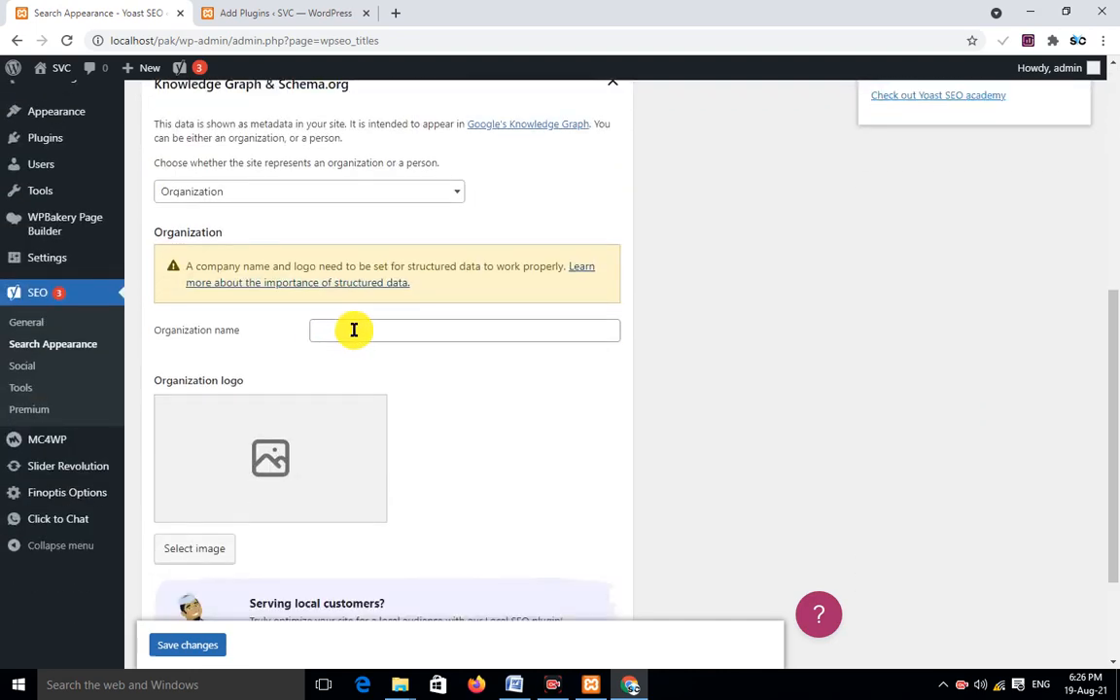
{"action": "left_click", "coordinate": [358, 328]}
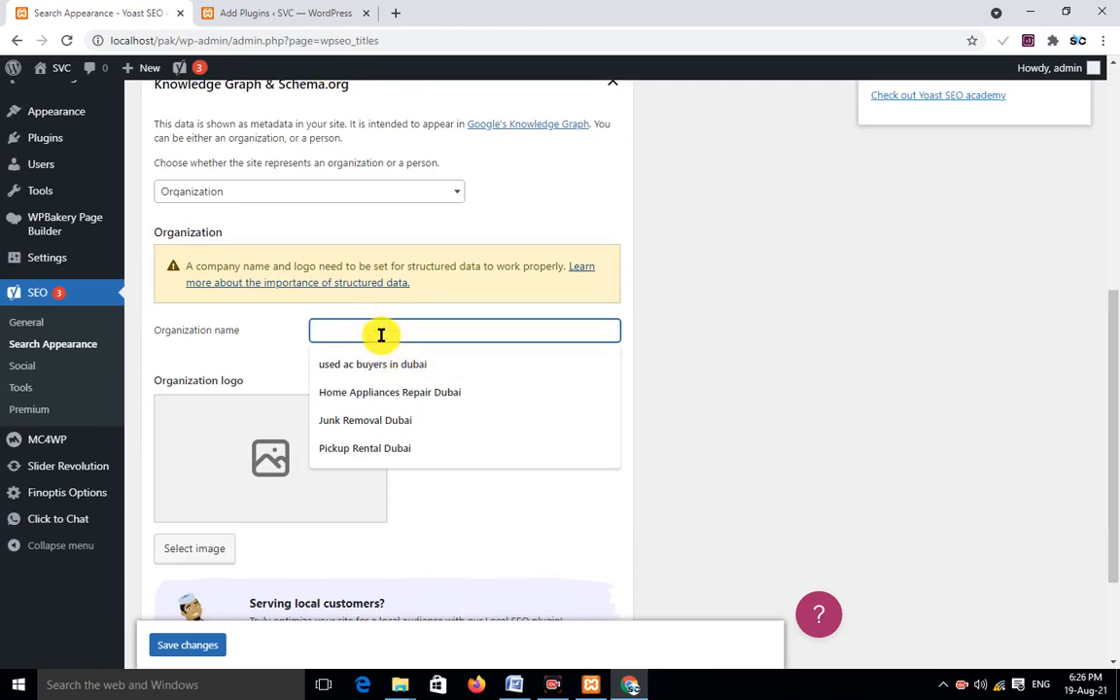
{"action": "scroll", "coordinate": [262, 395], "scroll_direction": "down", "scroll_amount": 1}
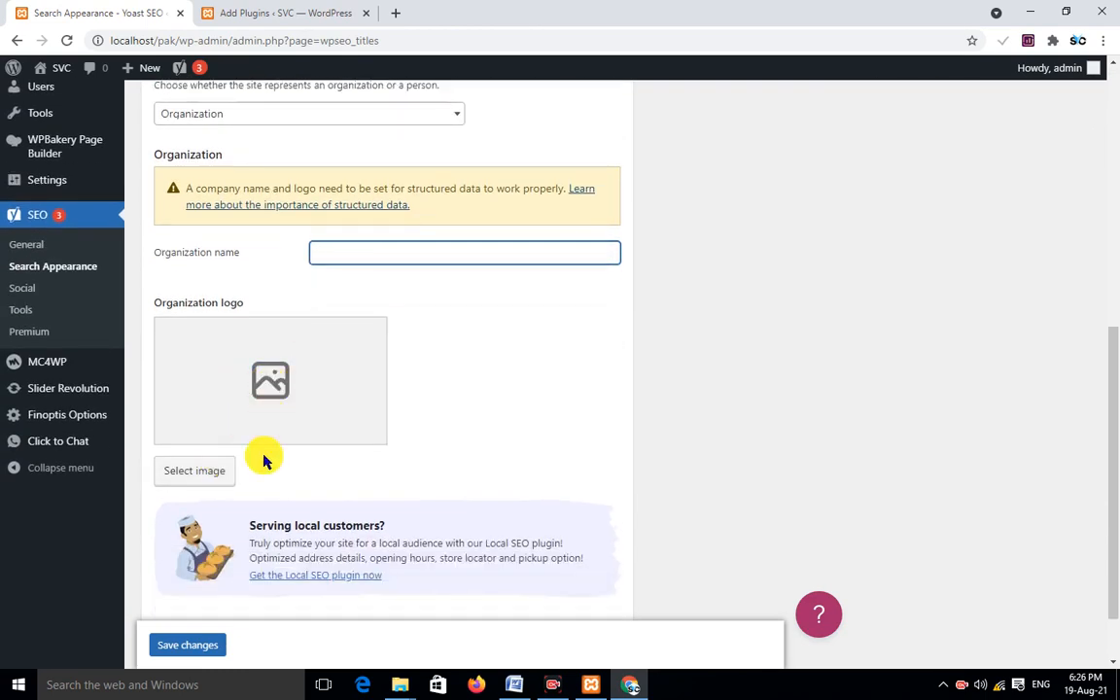
{"action": "left_click", "coordinate": [198, 647]}
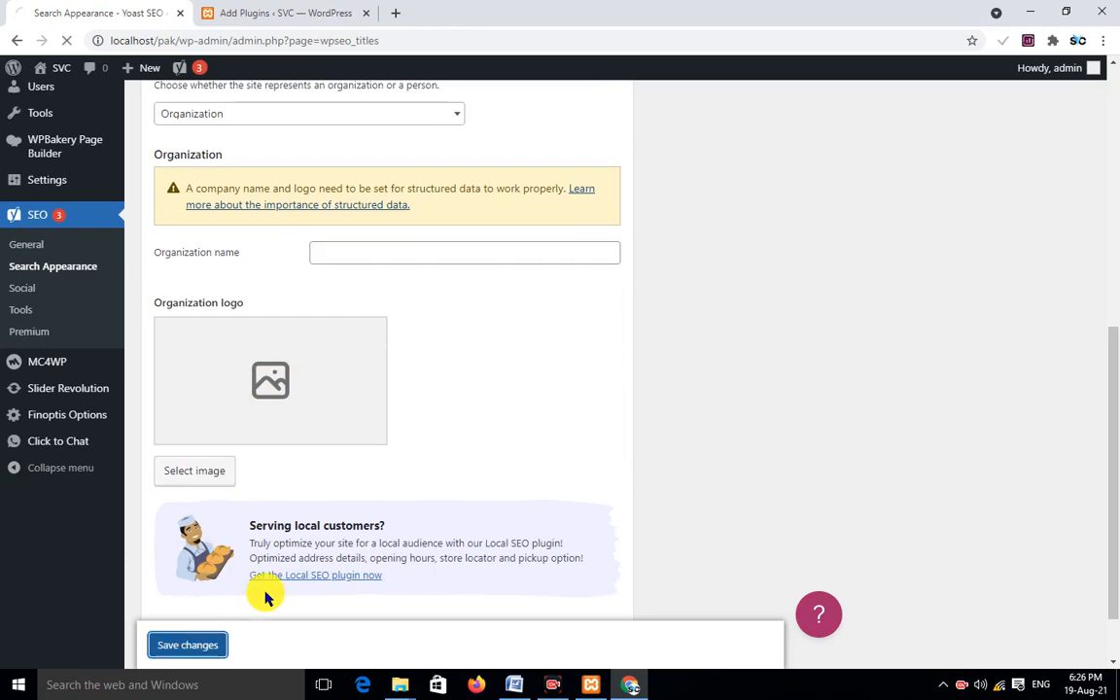
{"action": "scroll", "coordinate": [591, 399], "scroll_direction": "up", "scroll_amount": 5}
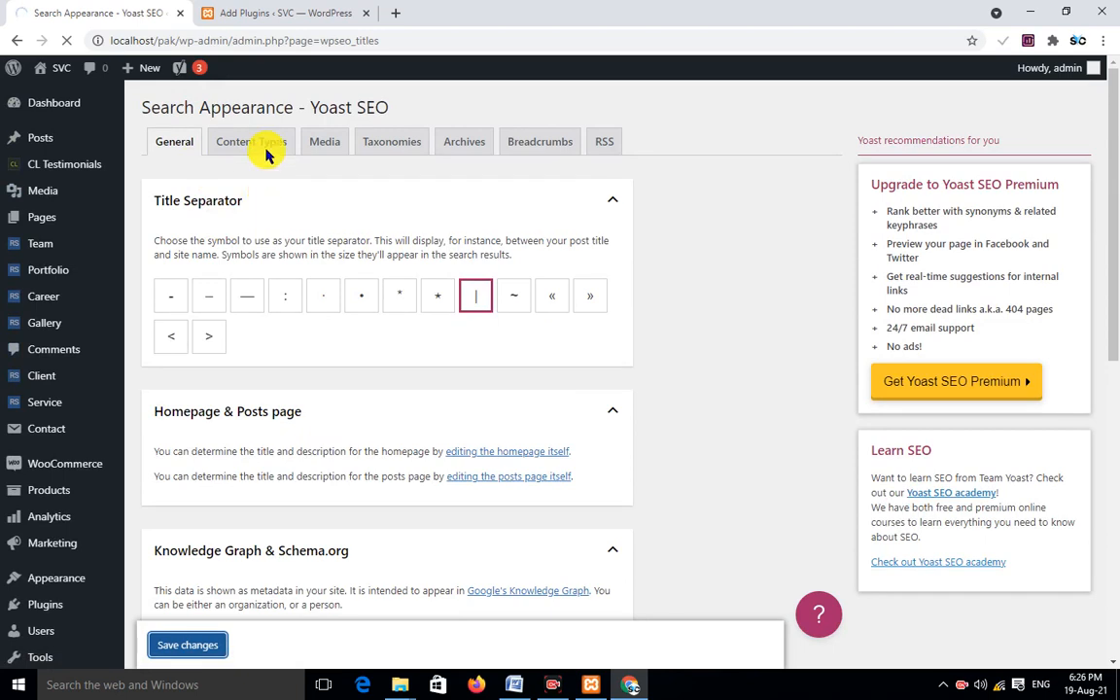
{"action": "left_click", "coordinate": [187, 645]}
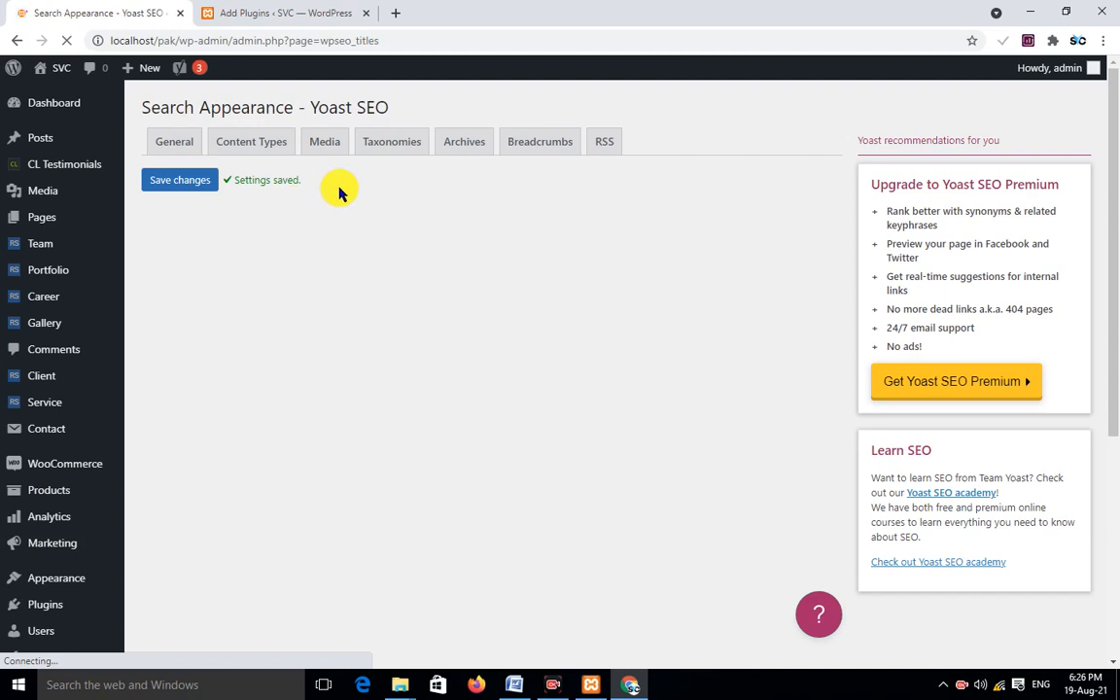
In the Content Types settings, reduce the Posts SEO title to only the Title variable, removing Page, Separator and Site title
{"action": "left_click", "coordinate": [253, 147]}
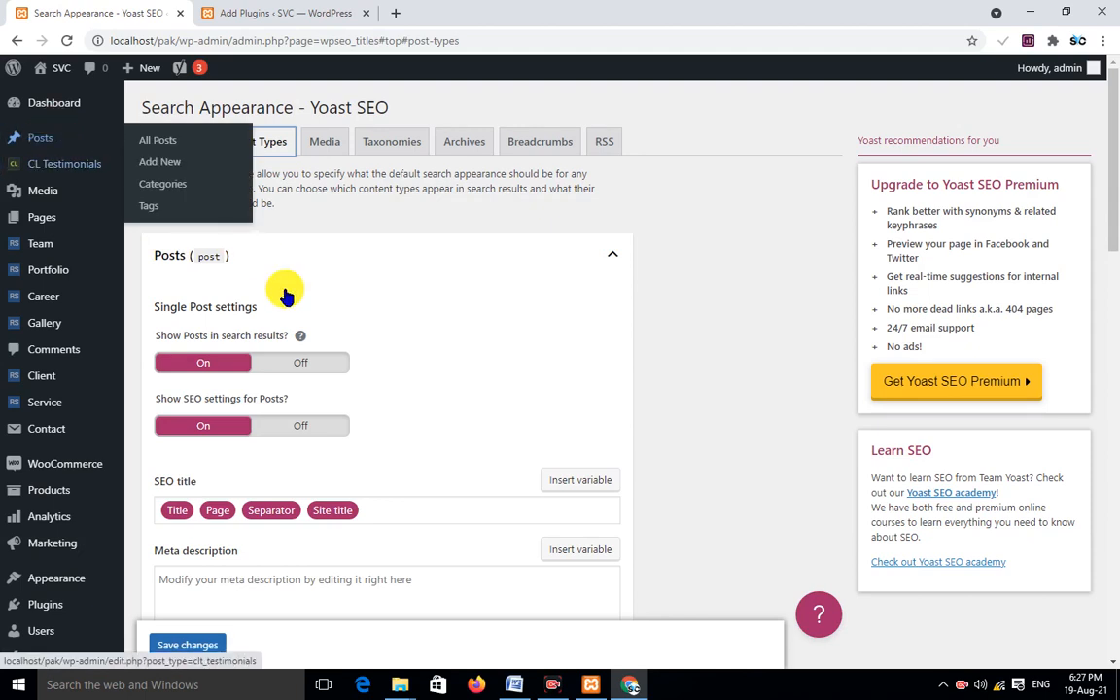
{"action": "scroll", "coordinate": [357, 342], "scroll_direction": "down", "scroll_amount": 1}
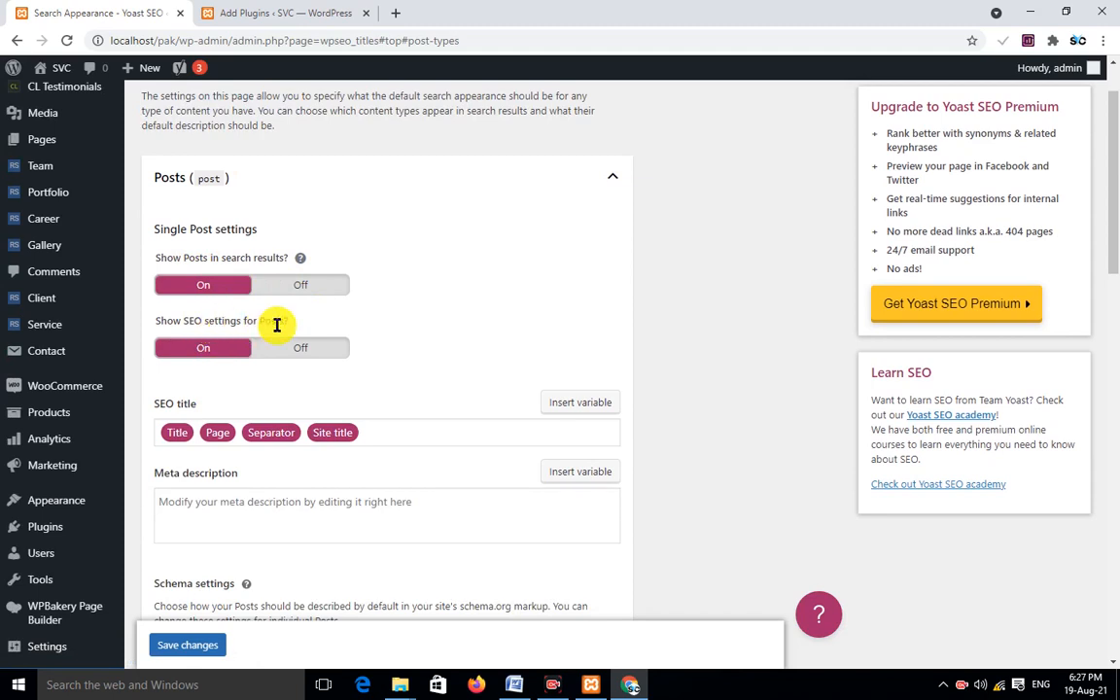
{"action": "left_click", "coordinate": [387, 428]}
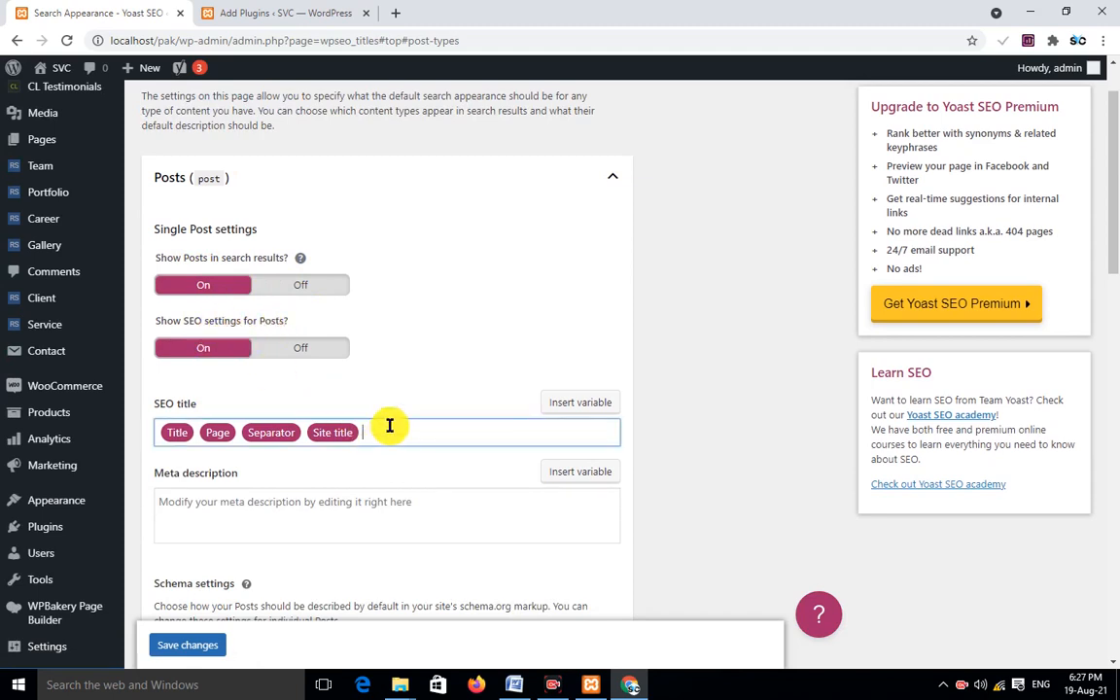
{"action": "key", "text": "BackSpace"}
{"action": "key", "text": "BackSpace"}
{"action": "key", "text": "BackSpace"}
{"action": "key", "text": "BackSpace"}
{"action": "key", "text": "BackSpace"}
{"action": "key", "text": "BackSpace"}
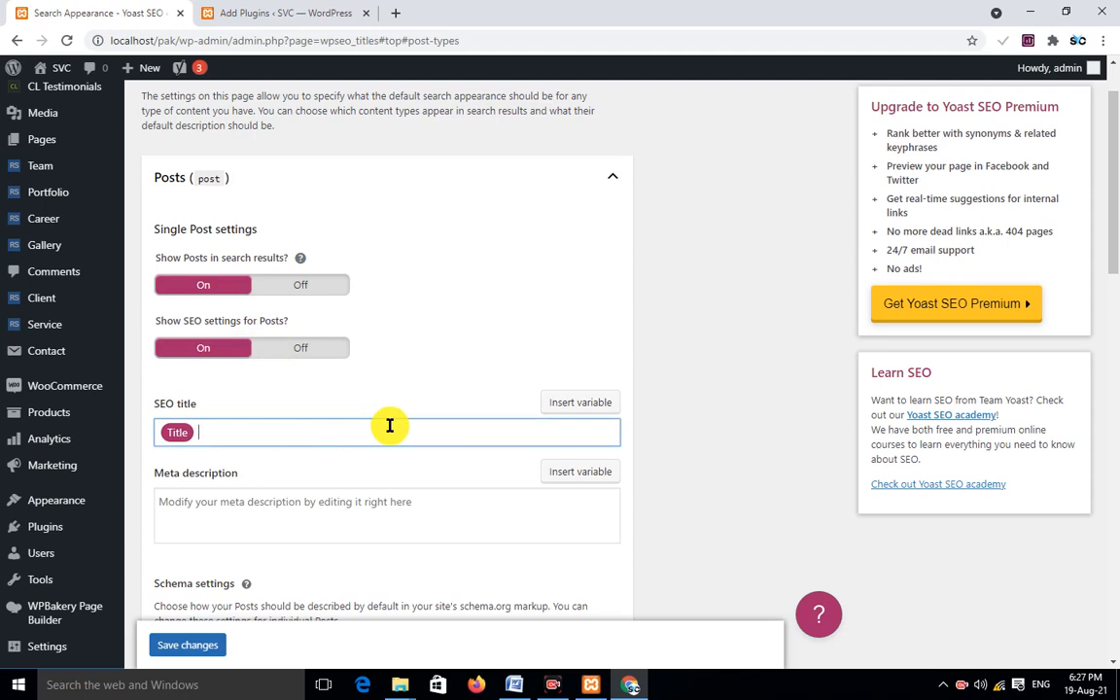
Expand the Pages content type and clear all variables from its SEO title
{"action": "scroll", "coordinate": [207, 433], "scroll_direction": "down", "scroll_amount": 1}
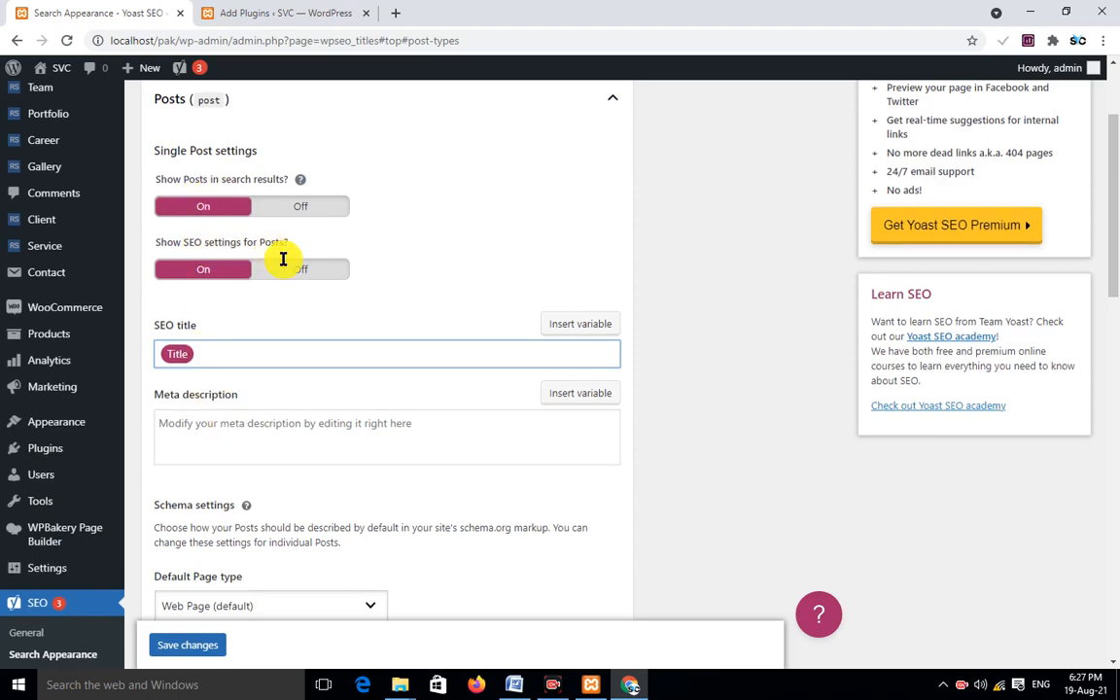
{"action": "scroll", "coordinate": [289, 259], "scroll_direction": "down", "scroll_amount": 3}
{"action": "scroll", "coordinate": [289, 258], "scroll_direction": "down", "scroll_amount": 6}
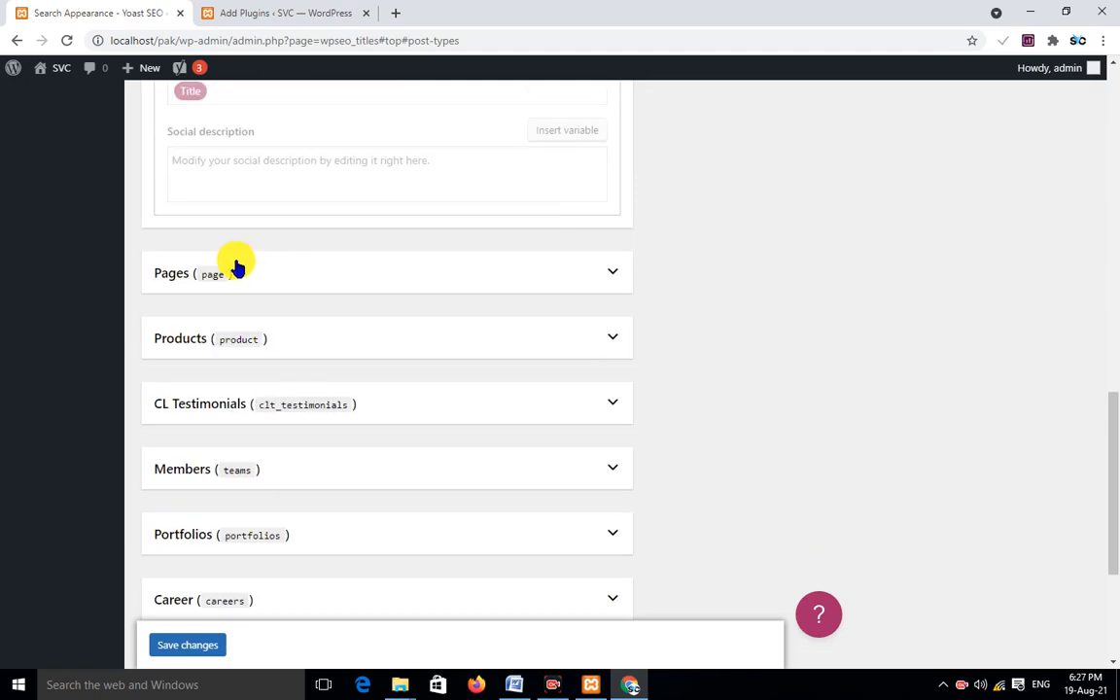
{"action": "left_click", "coordinate": [231, 271]}
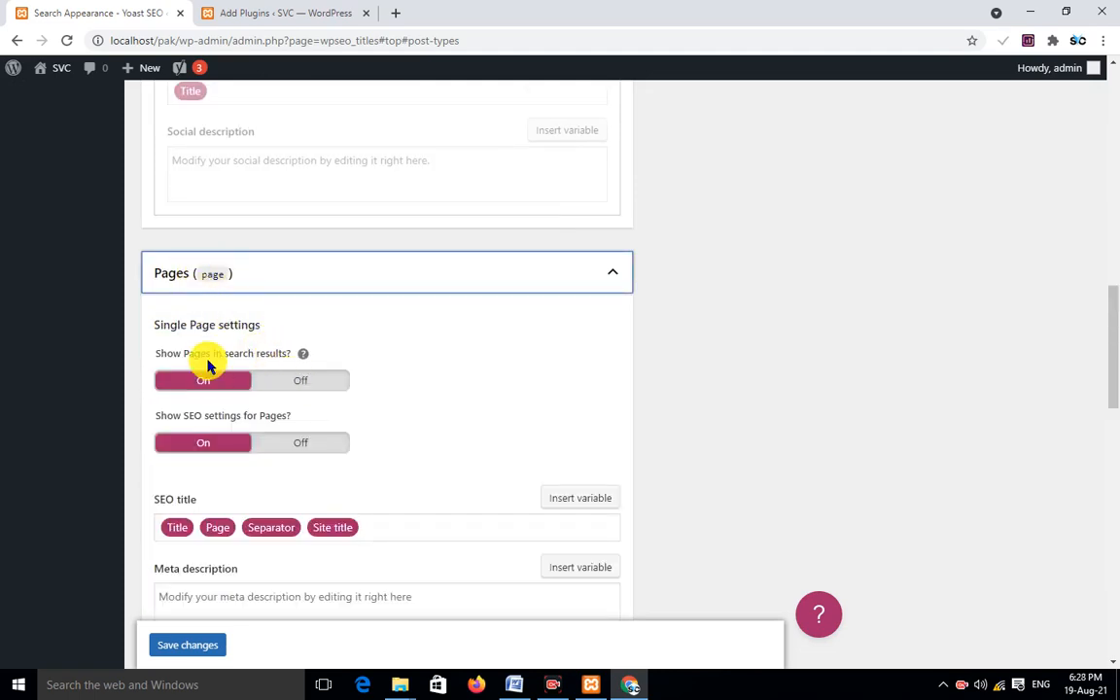
{"action": "left_click", "coordinate": [368, 528]}
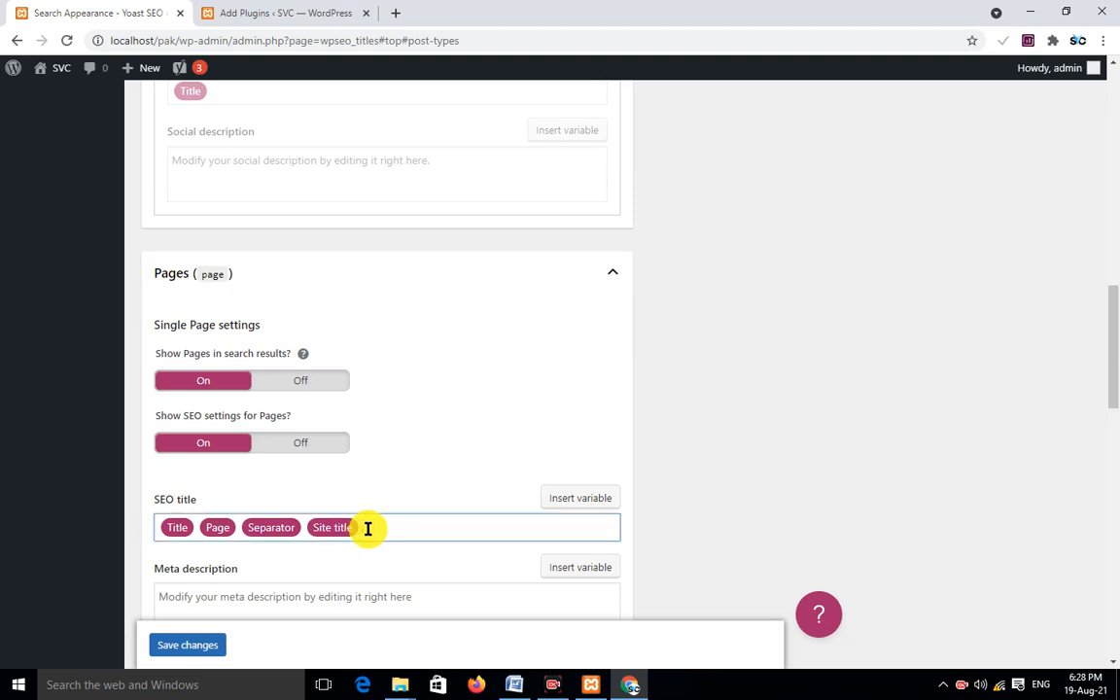
{"action": "key", "text": "BackSpace"}
{"action": "key", "text": "BackSpace"}
{"action": "key", "text": "BackSpace"}
{"action": "key", "text": "BackSpace"}
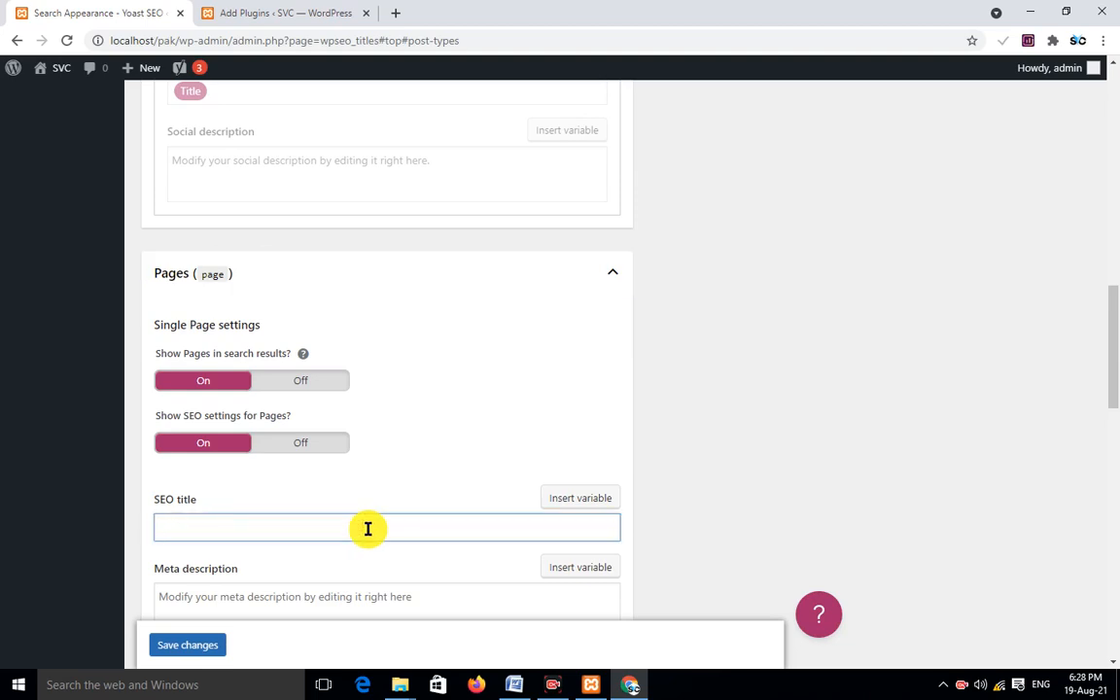
Expand the Products content type and turn off both its search results display and its SEO settings
{"action": "scroll", "coordinate": [403, 395], "scroll_direction": "down", "scroll_amount": 3}
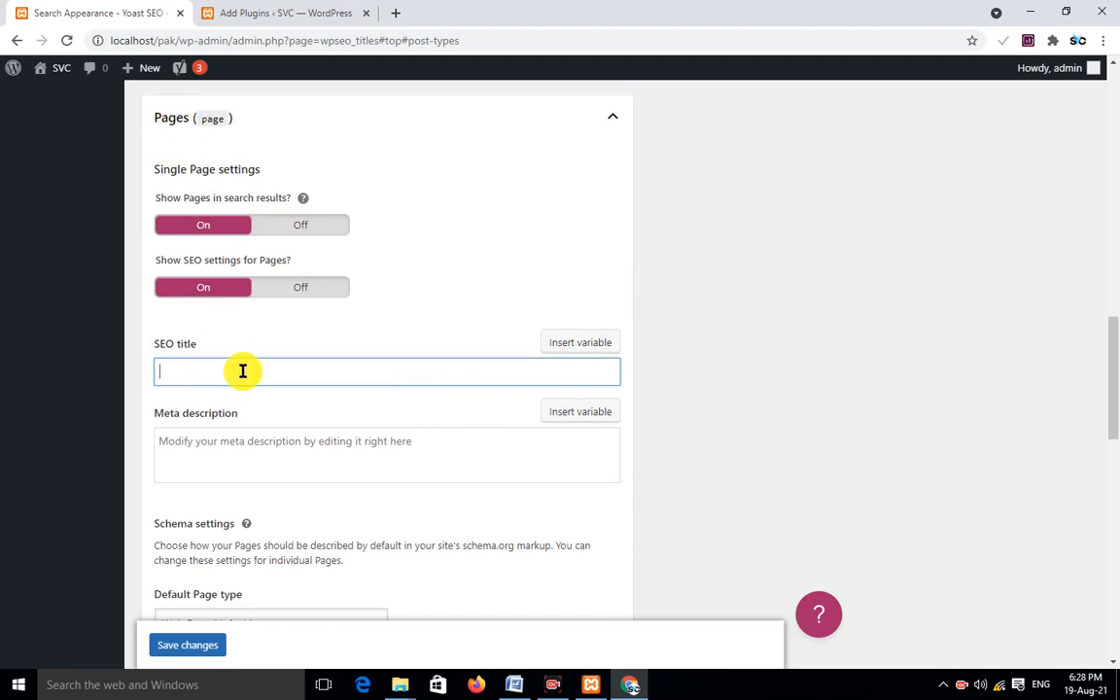
{"action": "scroll", "coordinate": [242, 371], "scroll_direction": "down", "scroll_amount": 10}
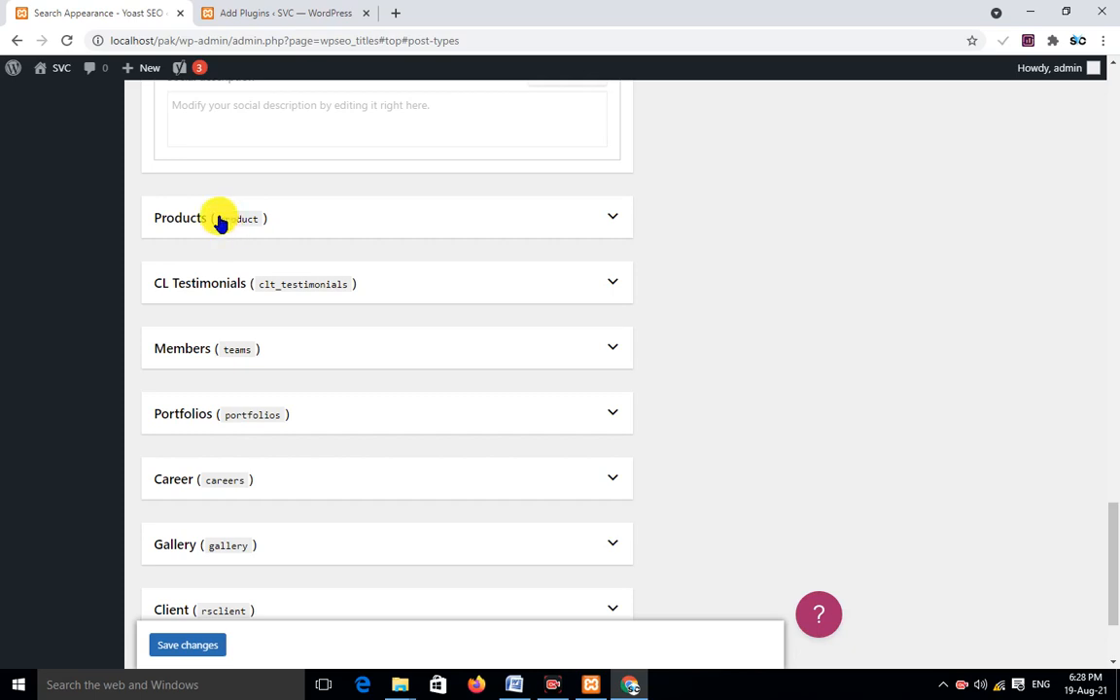
{"action": "left_click", "coordinate": [220, 219]}
{"action": "scroll", "coordinate": [343, 260], "scroll_direction": "down", "scroll_amount": 2}
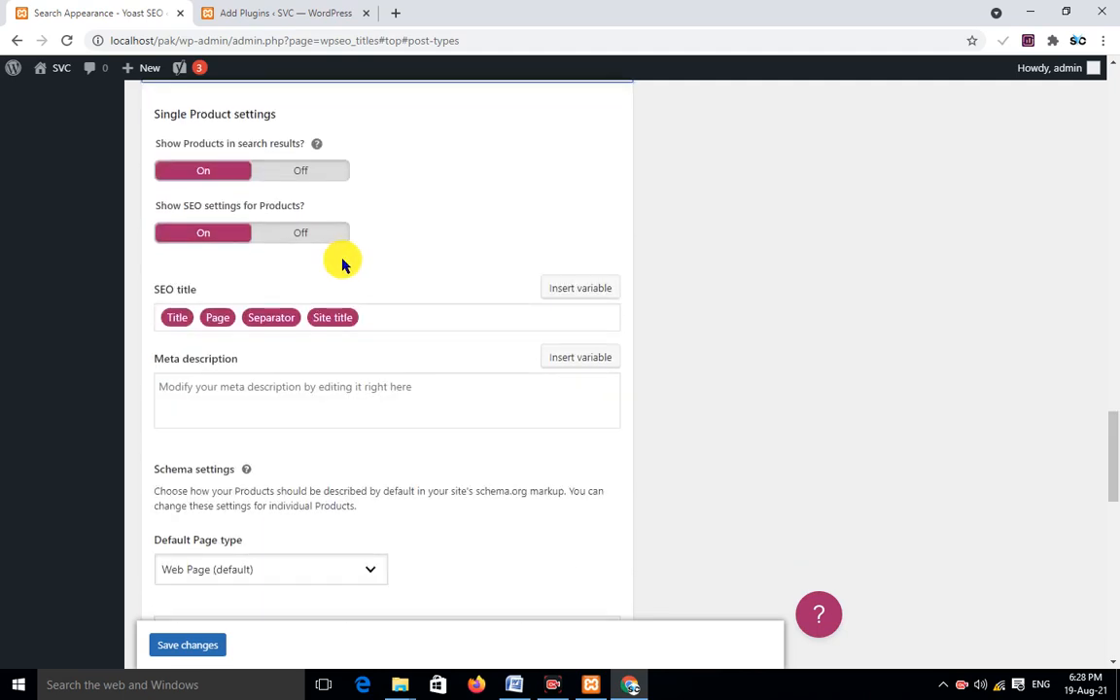
{"action": "scroll", "coordinate": [318, 275], "scroll_direction": "up", "scroll_amount": 1}
{"action": "left_click", "coordinate": [314, 253]}
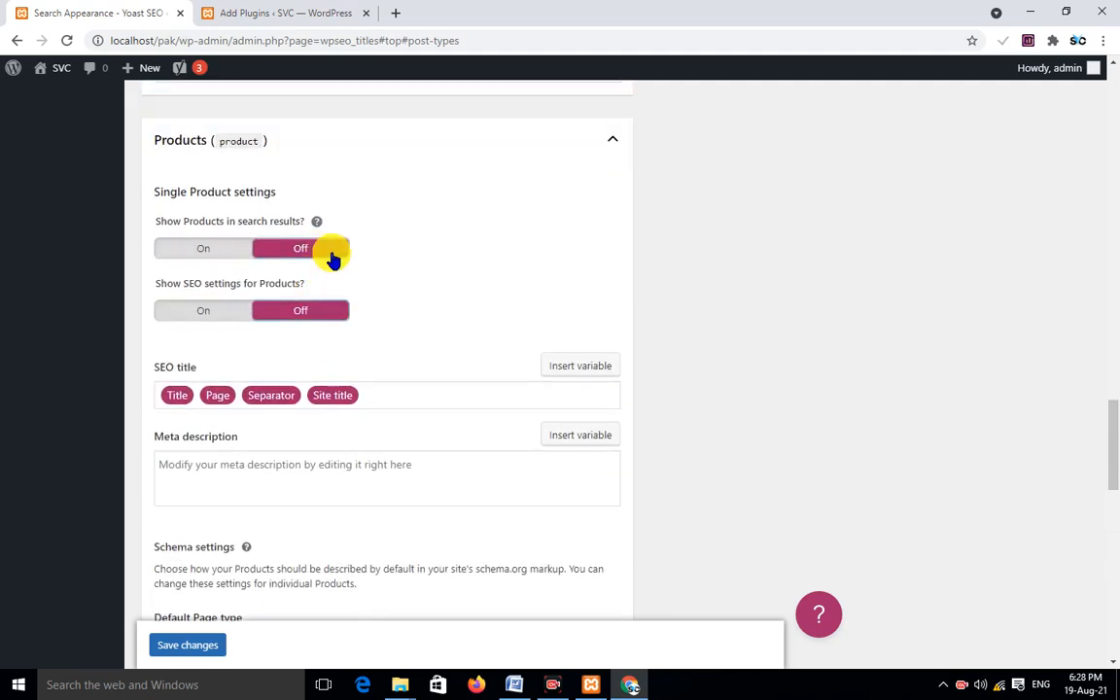
Expand the CL Testimonials content type and turn off both its search results display and its SEO settings
{"action": "scroll", "coordinate": [366, 241], "scroll_direction": "down", "scroll_amount": 9}
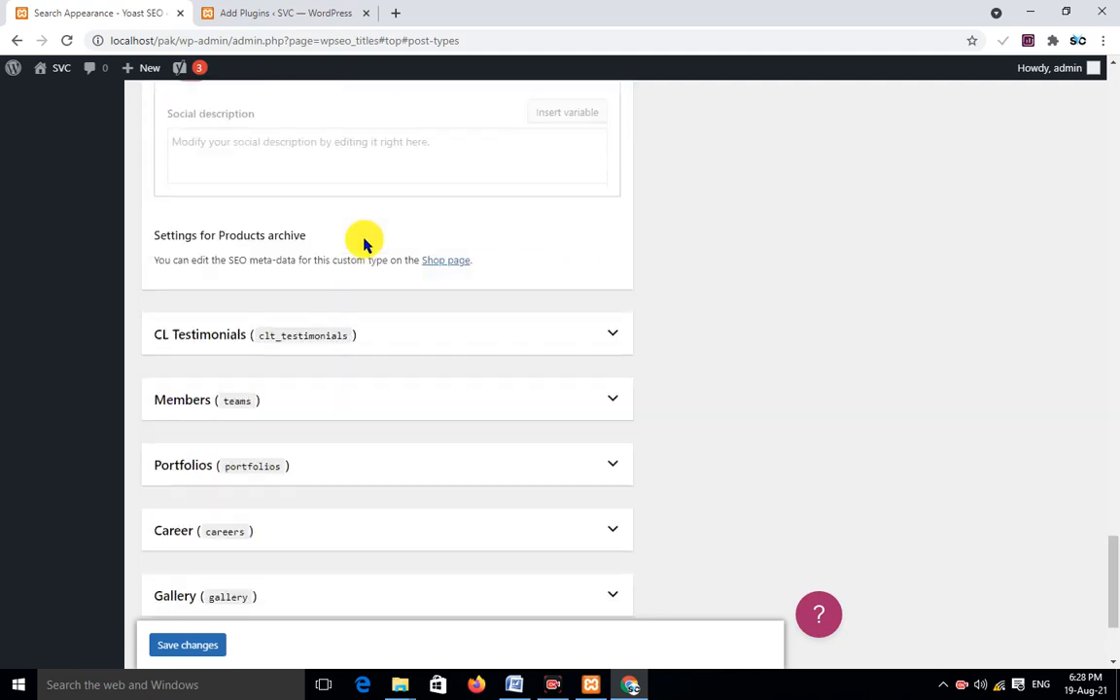
{"action": "scroll", "coordinate": [366, 241], "scroll_direction": "down", "scroll_amount": 3}
{"action": "scroll", "coordinate": [364, 242], "scroll_direction": "up", "scroll_amount": 3}
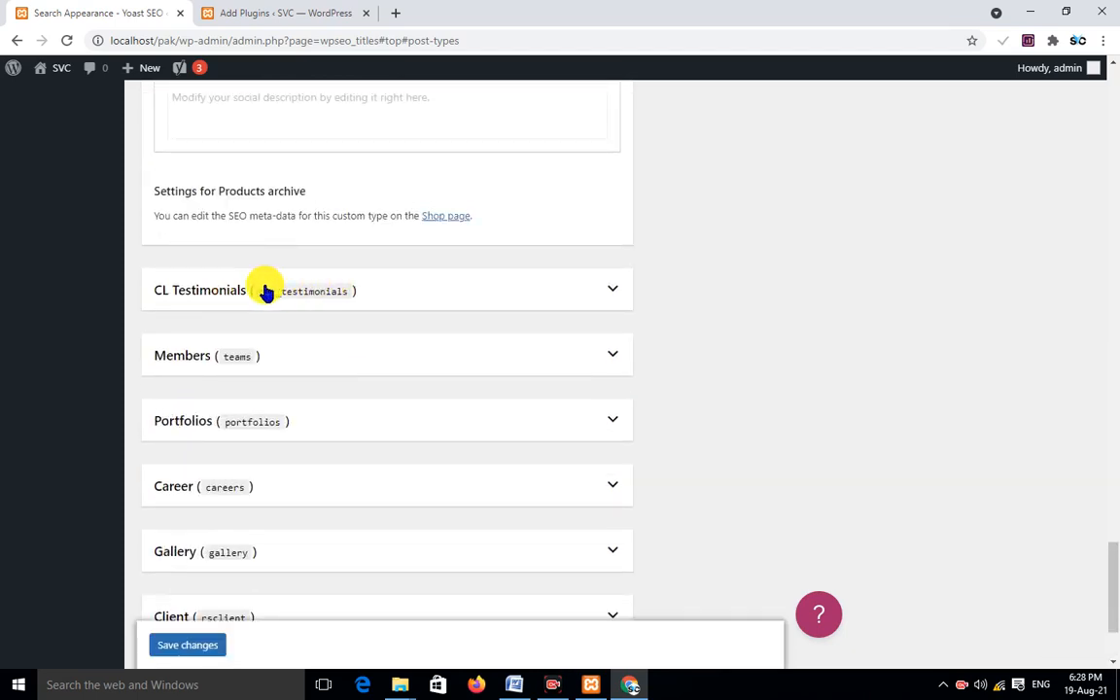
{"action": "left_click", "coordinate": [265, 293]}
{"action": "scroll", "coordinate": [342, 270], "scroll_direction": "down", "scroll_amount": 2}
{"action": "left_click", "coordinate": [309, 250]}
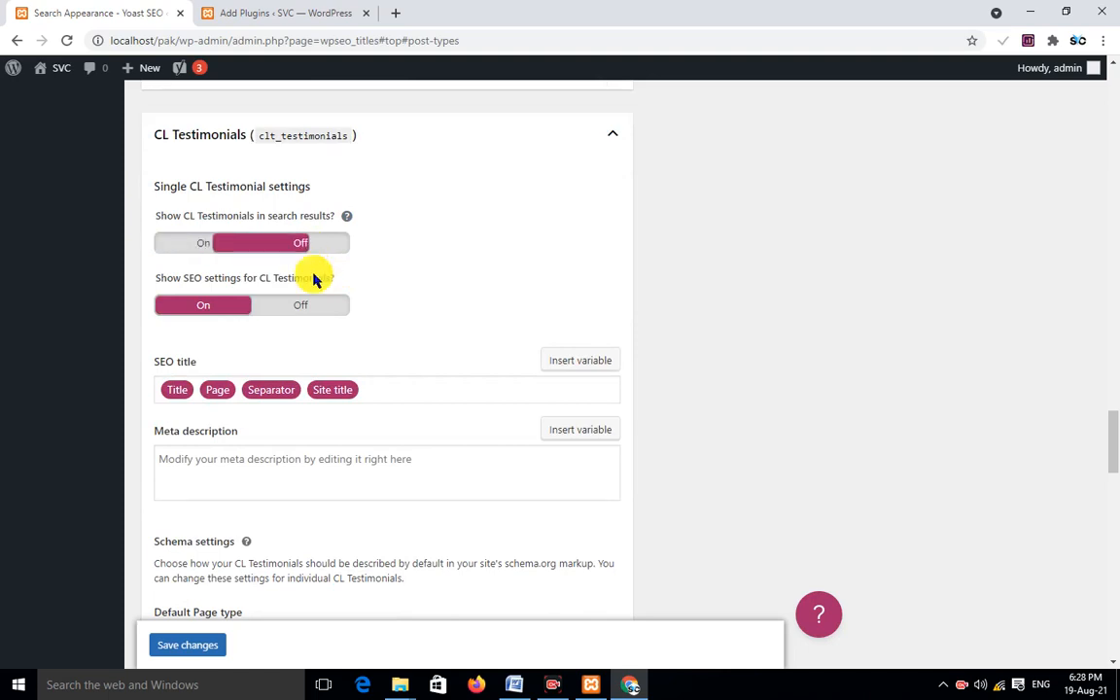
{"action": "left_click", "coordinate": [309, 305]}
Turn off showing the CL Testimonials archive in search results
{"action": "scroll", "coordinate": [425, 253], "scroll_direction": "down", "scroll_amount": 8}
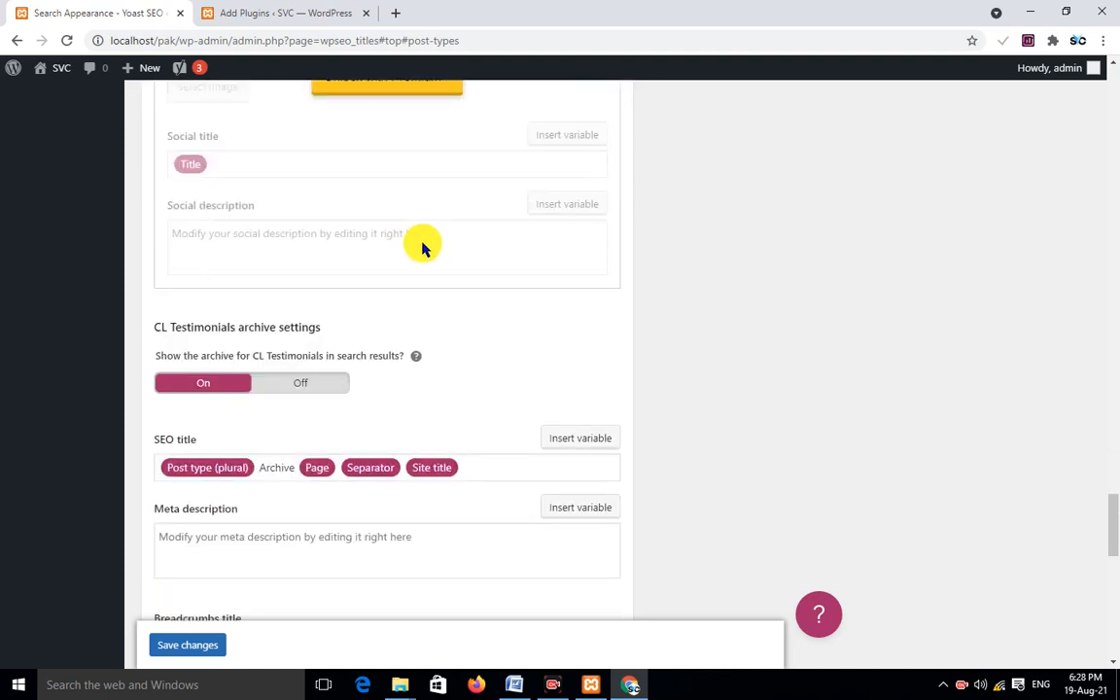
{"action": "scroll", "coordinate": [423, 245], "scroll_direction": "down", "scroll_amount": 2}
{"action": "left_click", "coordinate": [324, 271]}
Expand the Members content type and turn off both its search results display and its SEO settings
{"action": "scroll", "coordinate": [439, 242], "scroll_direction": "down", "scroll_amount": 2}
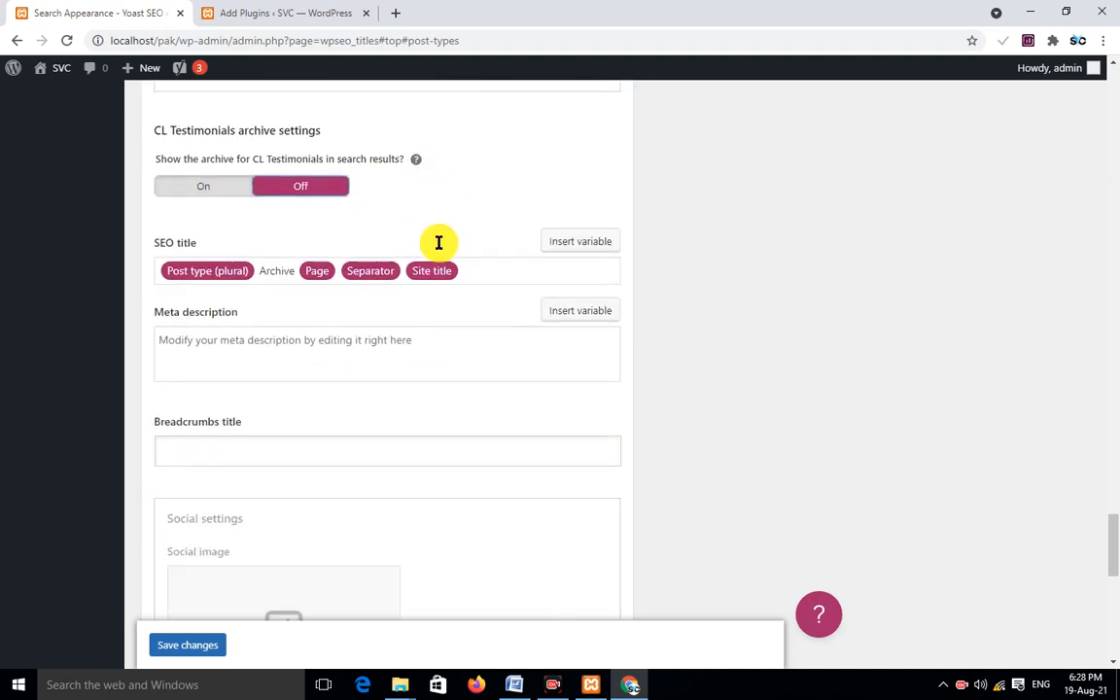
{"action": "scroll", "coordinate": [438, 242], "scroll_direction": "down", "scroll_amount": 8}
{"action": "left_click", "coordinate": [255, 215]}
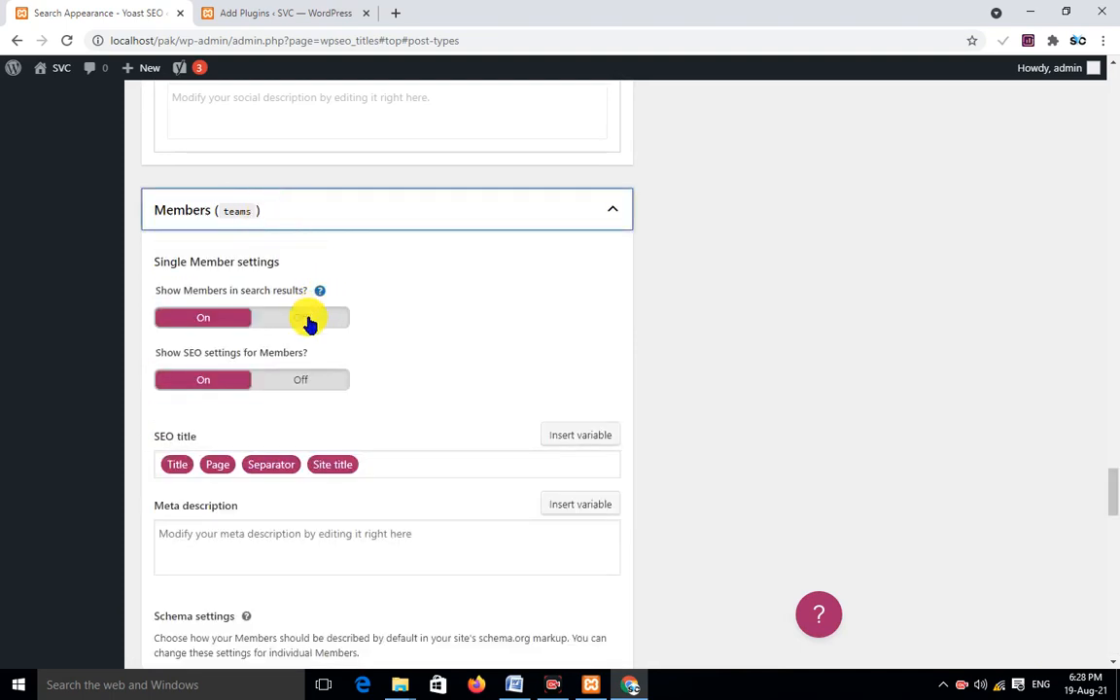
{"action": "left_click", "coordinate": [309, 323]}
{"action": "left_click", "coordinate": [305, 375]}
Turn off showing the Members archive in search results
{"action": "scroll", "coordinate": [473, 295], "scroll_direction": "down", "scroll_amount": 5}
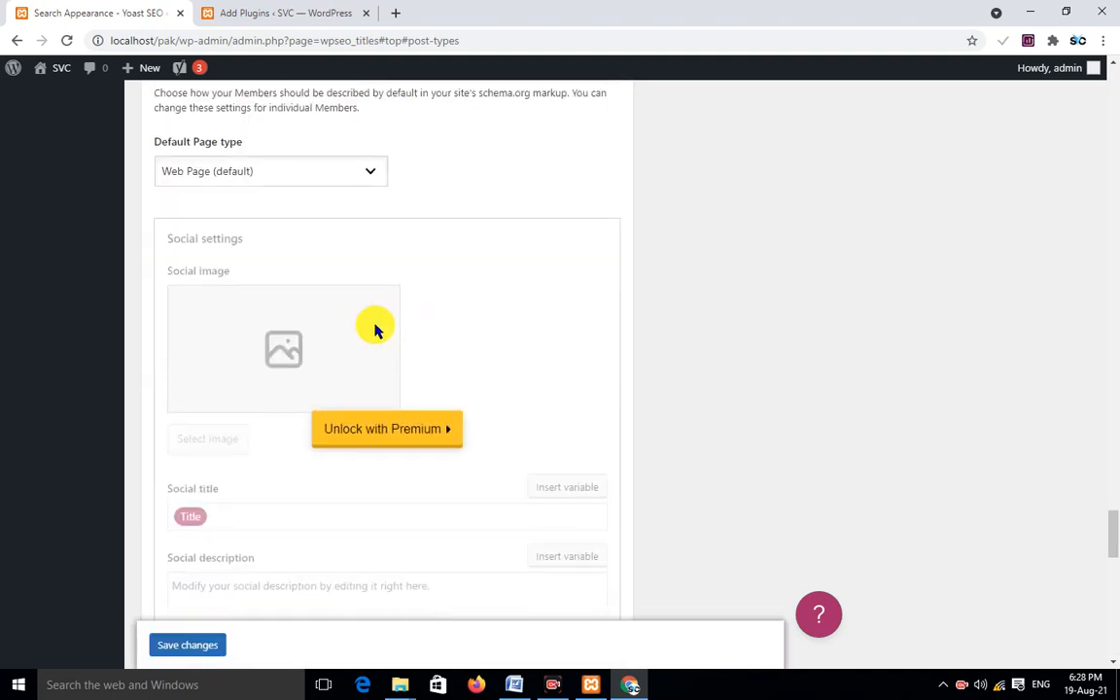
{"action": "scroll", "coordinate": [367, 326], "scroll_direction": "up", "scroll_amount": 2}
{"action": "scroll", "coordinate": [330, 292], "scroll_direction": "down", "scroll_amount": 2}
{"action": "scroll", "coordinate": [329, 287], "scroll_direction": "up", "scroll_amount": 3}
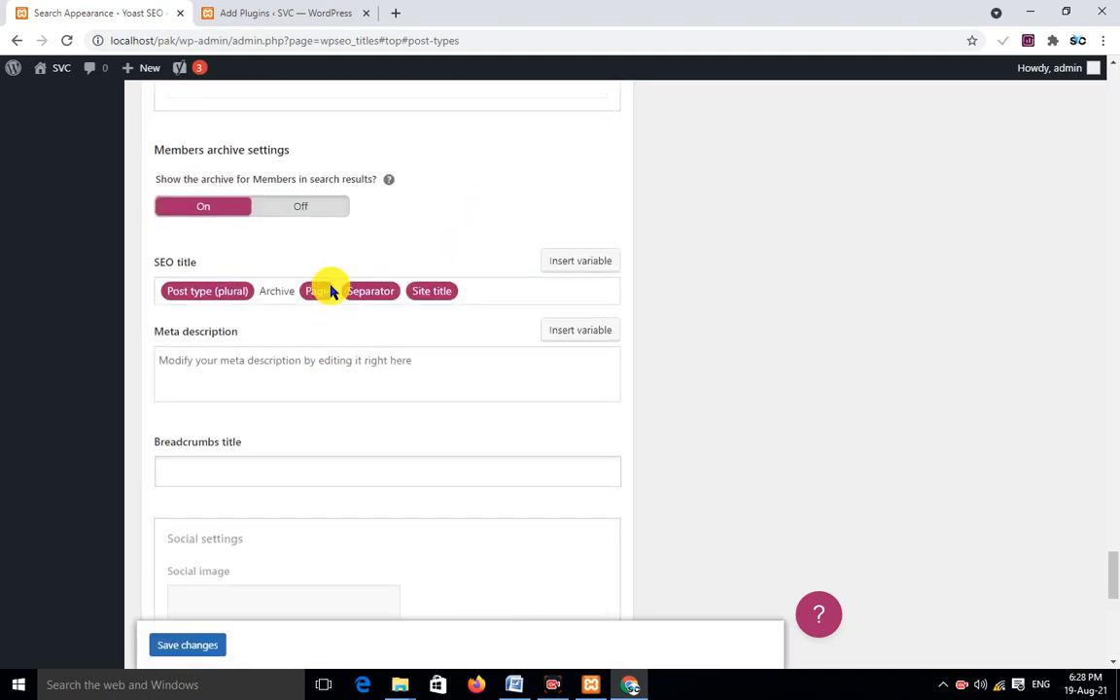
{"action": "scroll", "coordinate": [331, 289], "scroll_direction": "up", "scroll_amount": 3}
{"action": "left_click", "coordinate": [329, 418]}
Expand the Portfolios content type and turn off both its search results display and its SEO settings
{"action": "scroll", "coordinate": [457, 344], "scroll_direction": "down", "scroll_amount": 10}
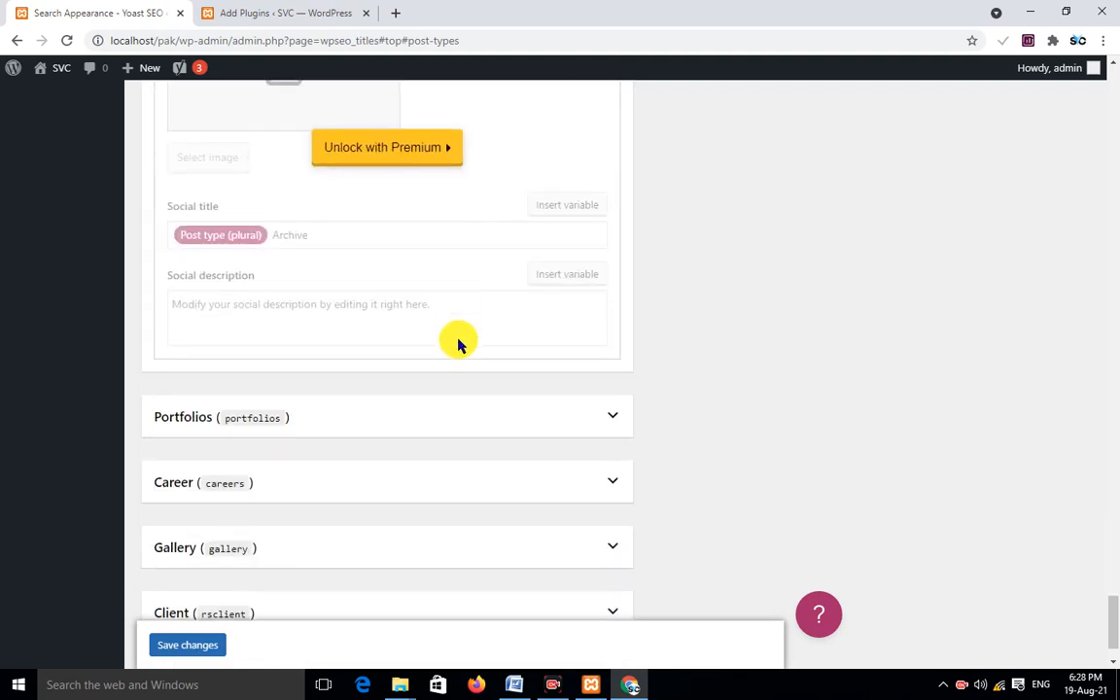
{"action": "scroll", "coordinate": [459, 344], "scroll_direction": "down", "scroll_amount": 3}
{"action": "left_click", "coordinate": [324, 267]}
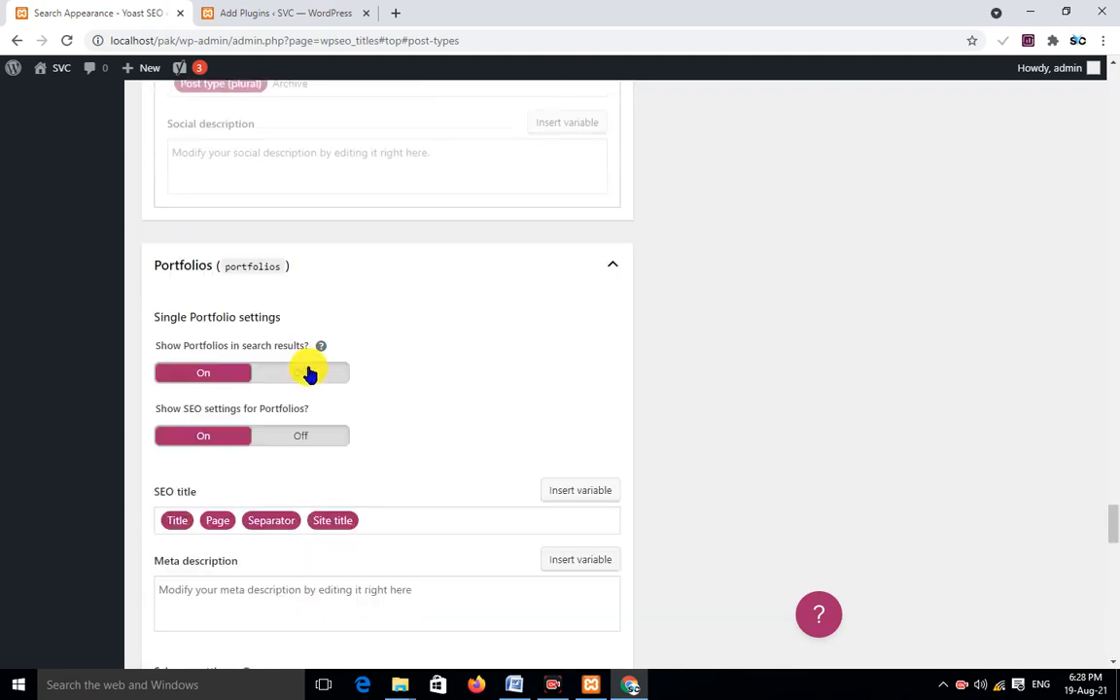
{"action": "left_click", "coordinate": [309, 374]}
{"action": "left_click", "coordinate": [320, 436]}
Clear all variables from the SEO title of the single Portfolio settings
{"action": "left_click", "coordinate": [372, 520]}
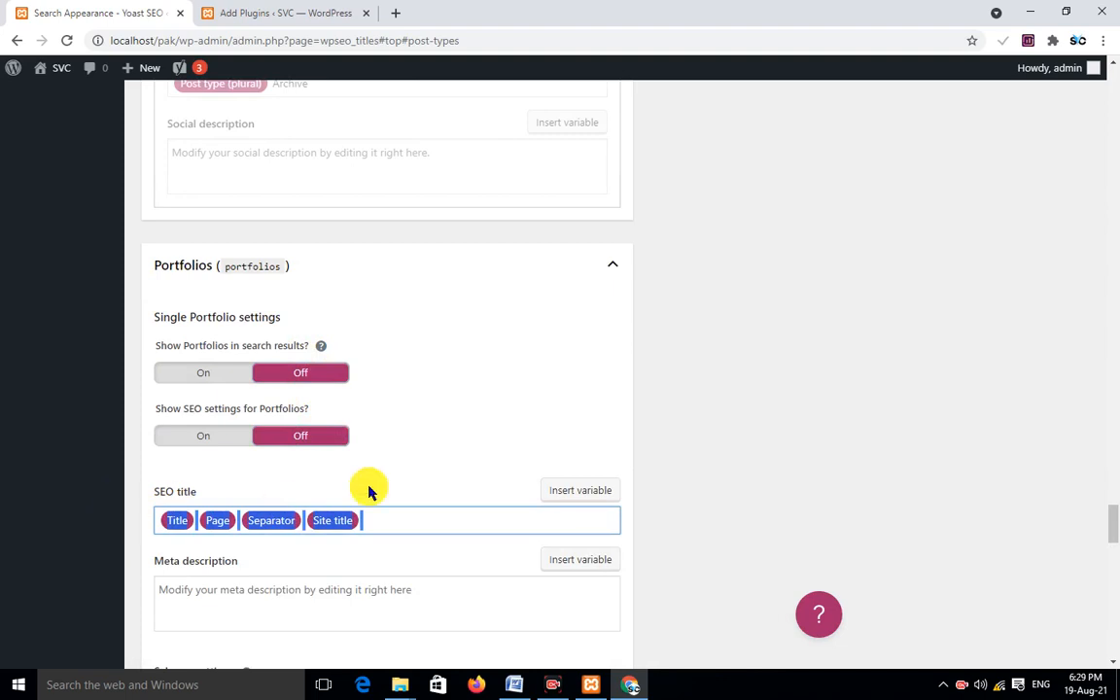
{"action": "key", "text": "ctrl+a"}
{"action": "key", "text": "BackSpace"}
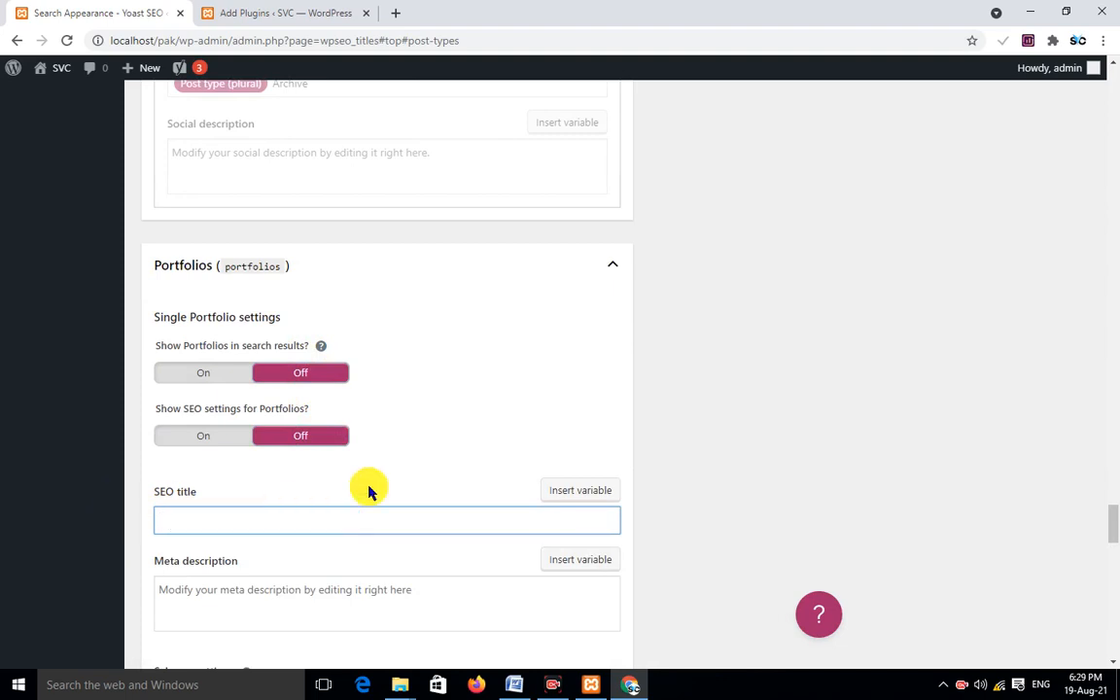
Turn off showing the Portfolios archive in search results
{"action": "scroll", "coordinate": [342, 325], "scroll_direction": "down", "scroll_amount": 8}
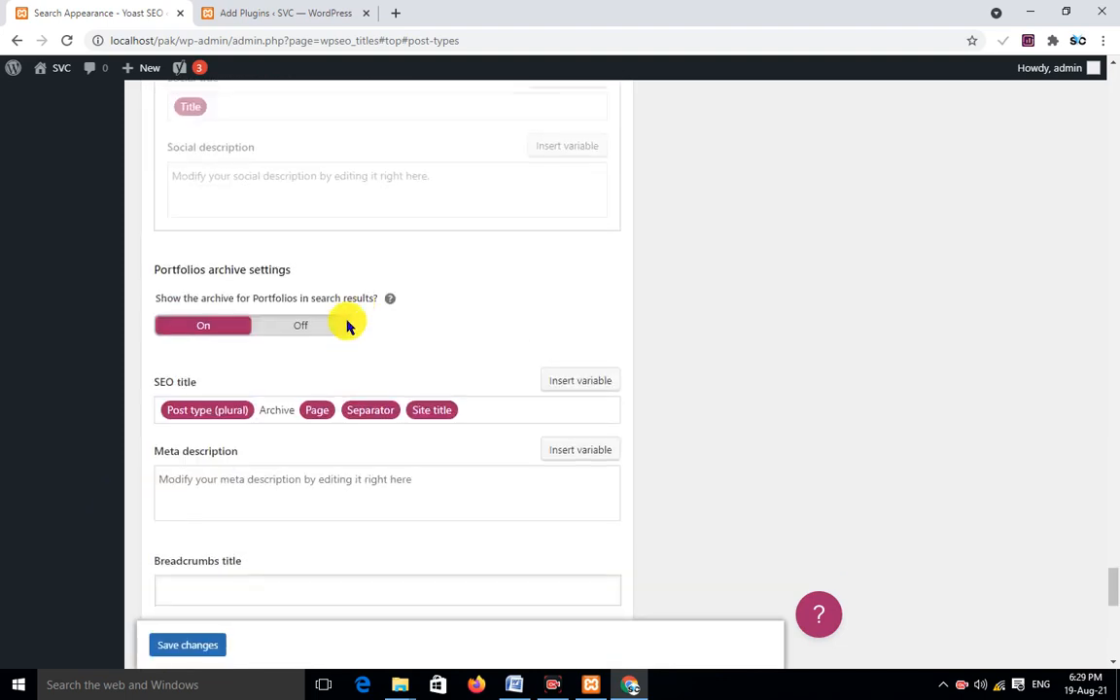
{"action": "left_click", "coordinate": [326, 327]}
Expand the Career content type and turn off both its search results display and its SEO settings
{"action": "scroll", "coordinate": [398, 327], "scroll_direction": "down", "scroll_amount": 8}
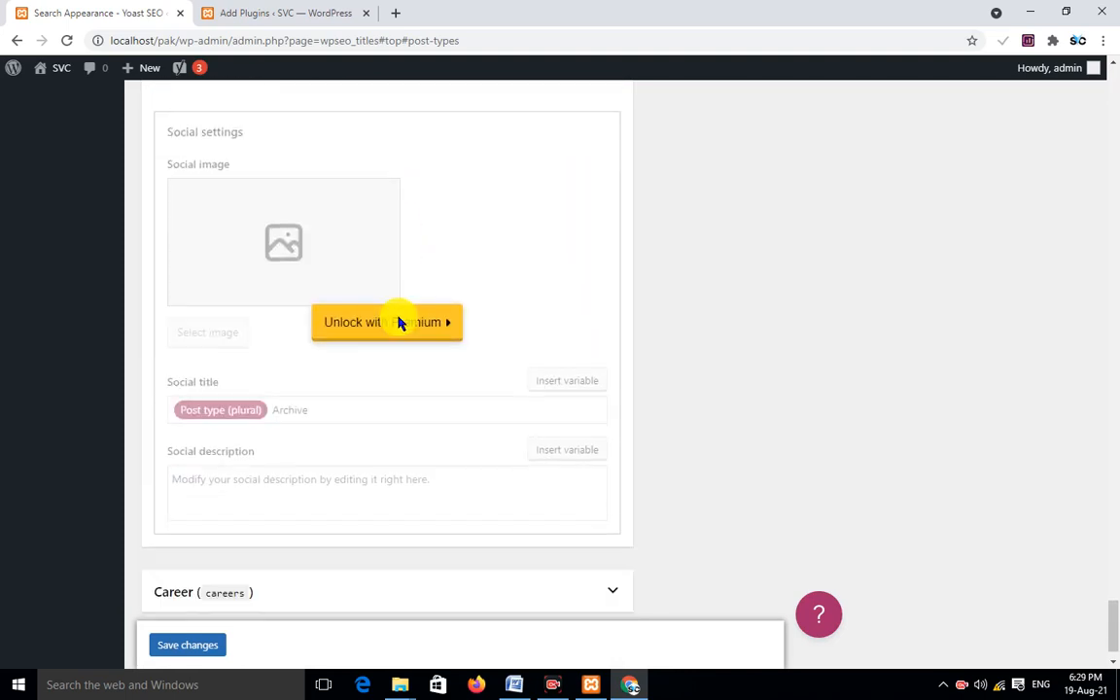
{"action": "left_click", "coordinate": [288, 324]}
{"action": "left_click", "coordinate": [300, 439]}
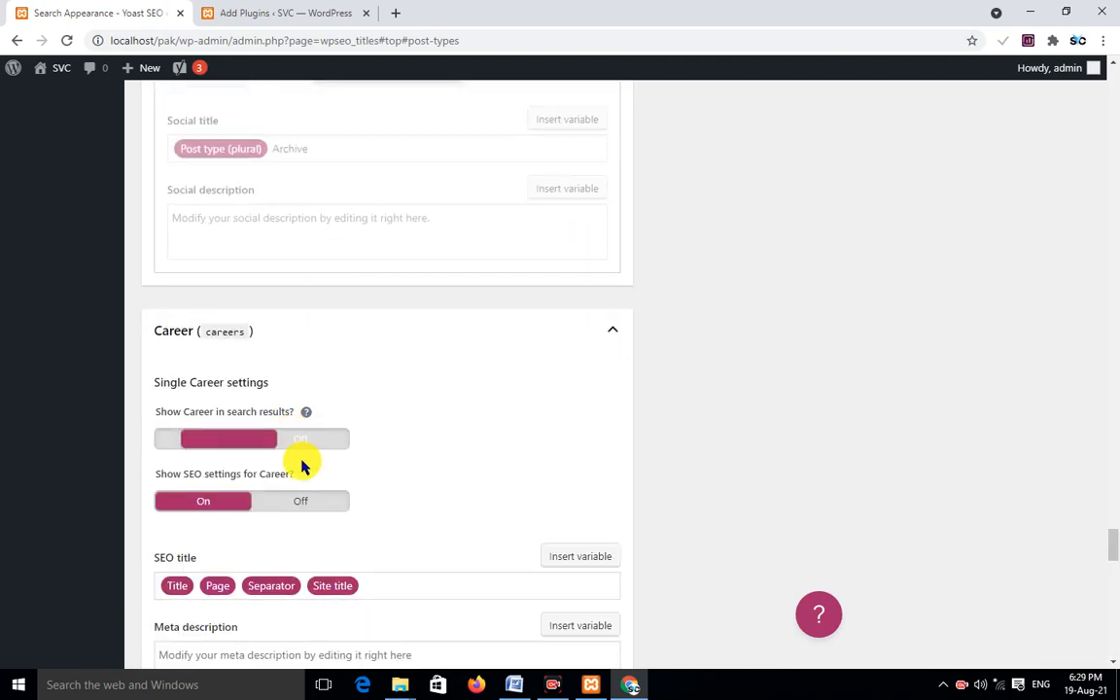
{"action": "left_click", "coordinate": [319, 502]}
Clear all variables from the SEO title of the single Career settings
{"action": "scroll", "coordinate": [345, 433], "scroll_direction": "down", "scroll_amount": 2}
{"action": "left_click_drag", "start_coordinate": [337, 353], "coordinate": [151, 355]}
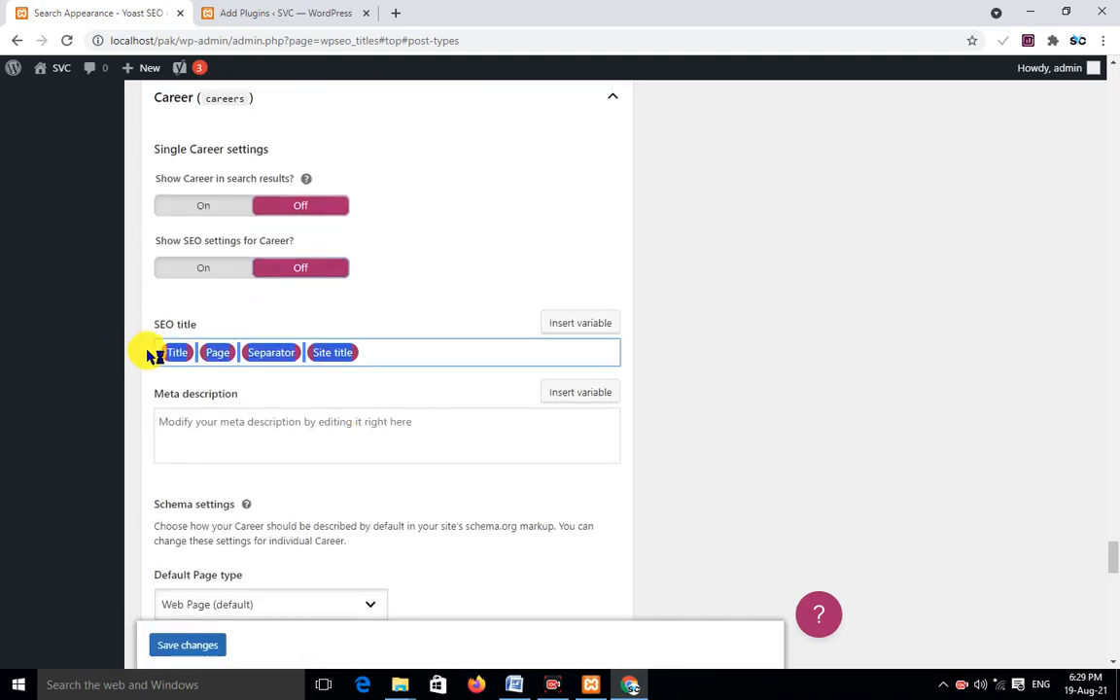
{"action": "key", "text": "BackSpace"}
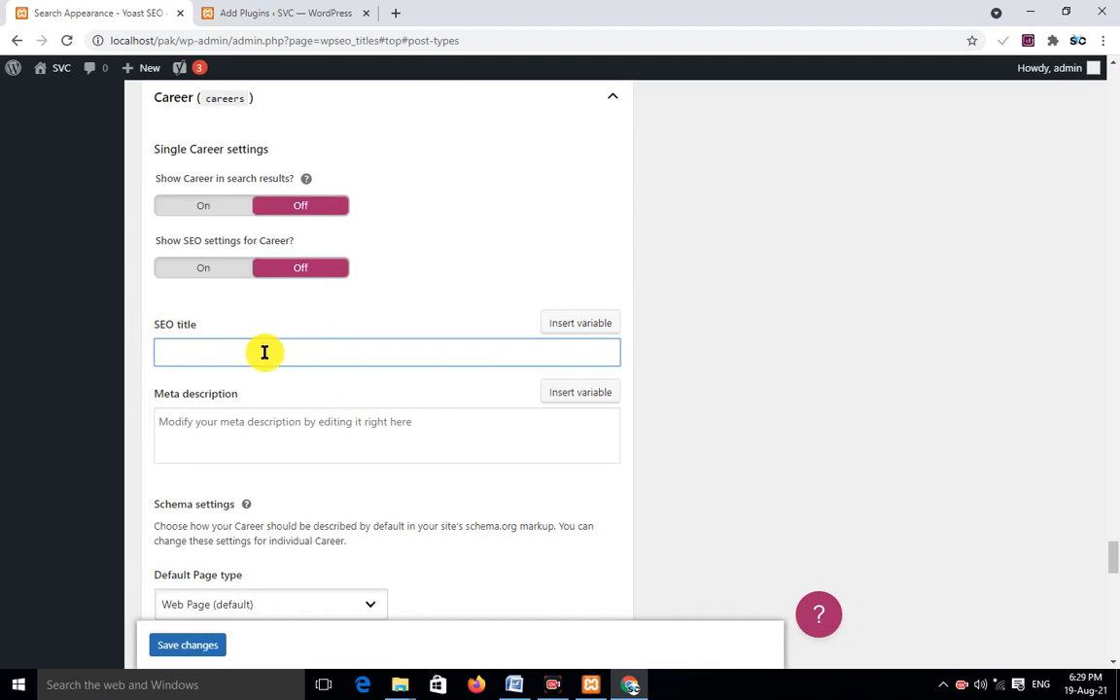
Clear the whole SEO title in the Portfolios archive settings
{"action": "scroll", "coordinate": [265, 351], "scroll_direction": "up", "scroll_amount": 10}
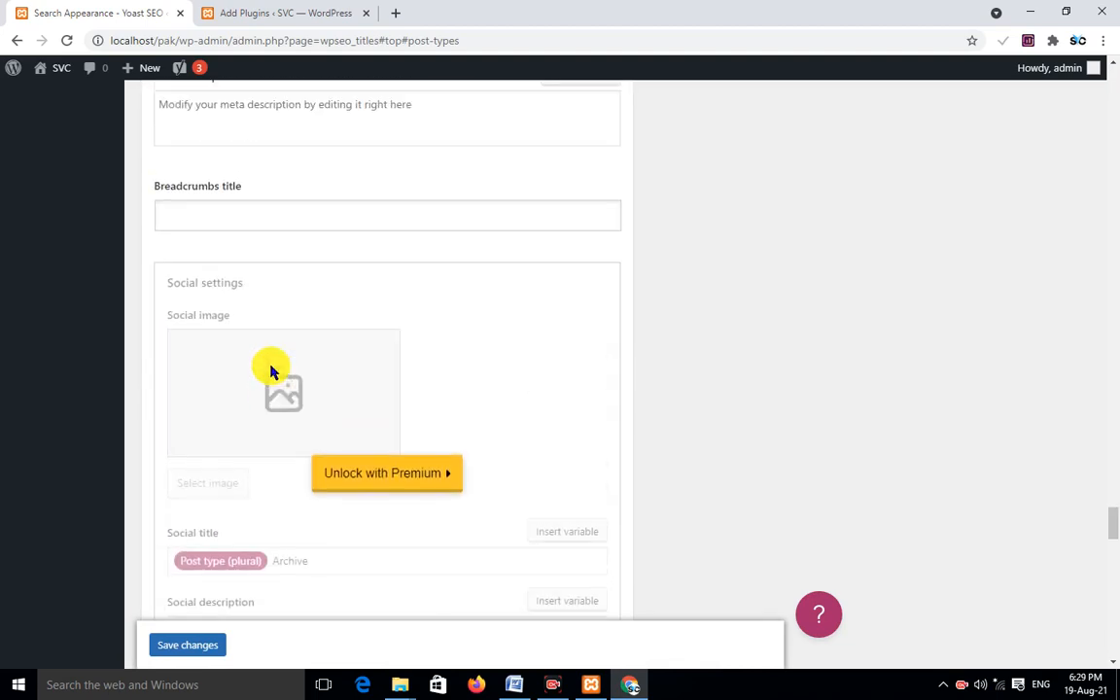
{"action": "left_click_drag", "start_coordinate": [482, 328], "coordinate": [83, 332]}
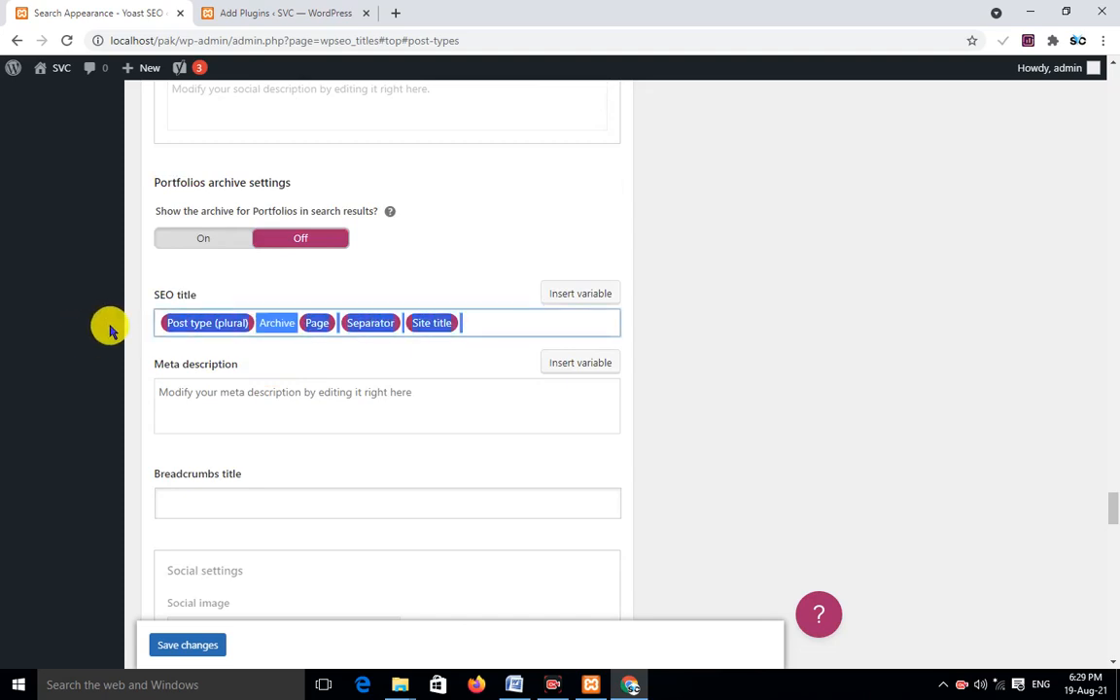
{"action": "key", "text": "BackSpace"}
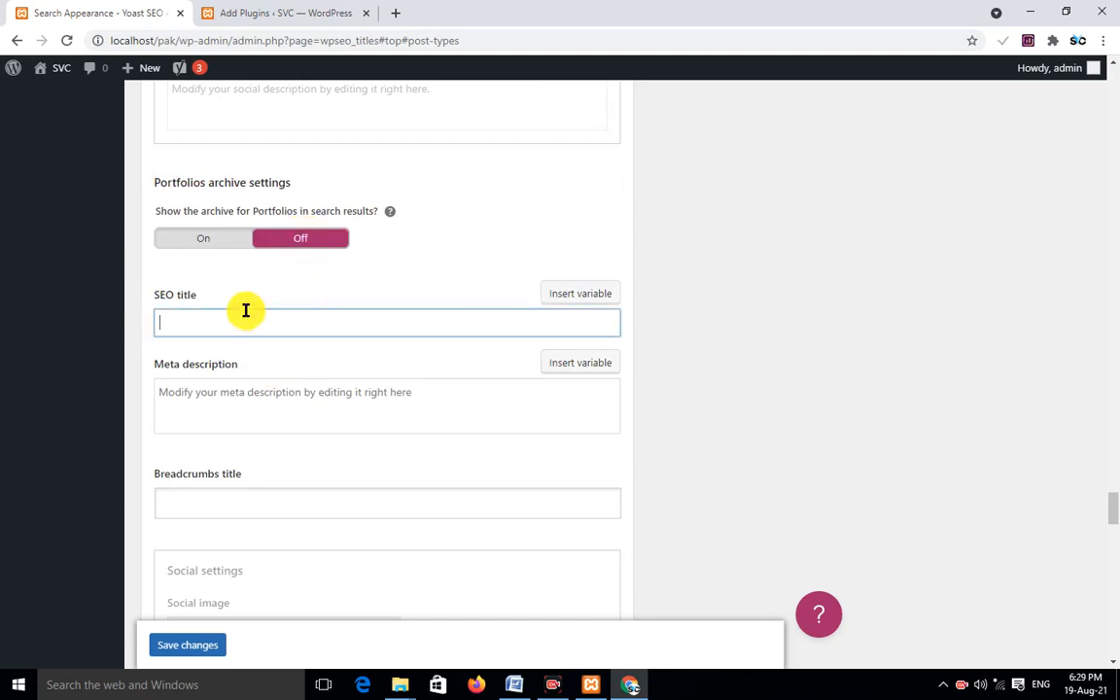
Turn off showing the Career archive in search results
{"action": "scroll", "coordinate": [291, 309], "scroll_direction": "down", "scroll_amount": 4}
{"action": "scroll", "coordinate": [333, 307], "scroll_direction": "down", "scroll_amount": 15}
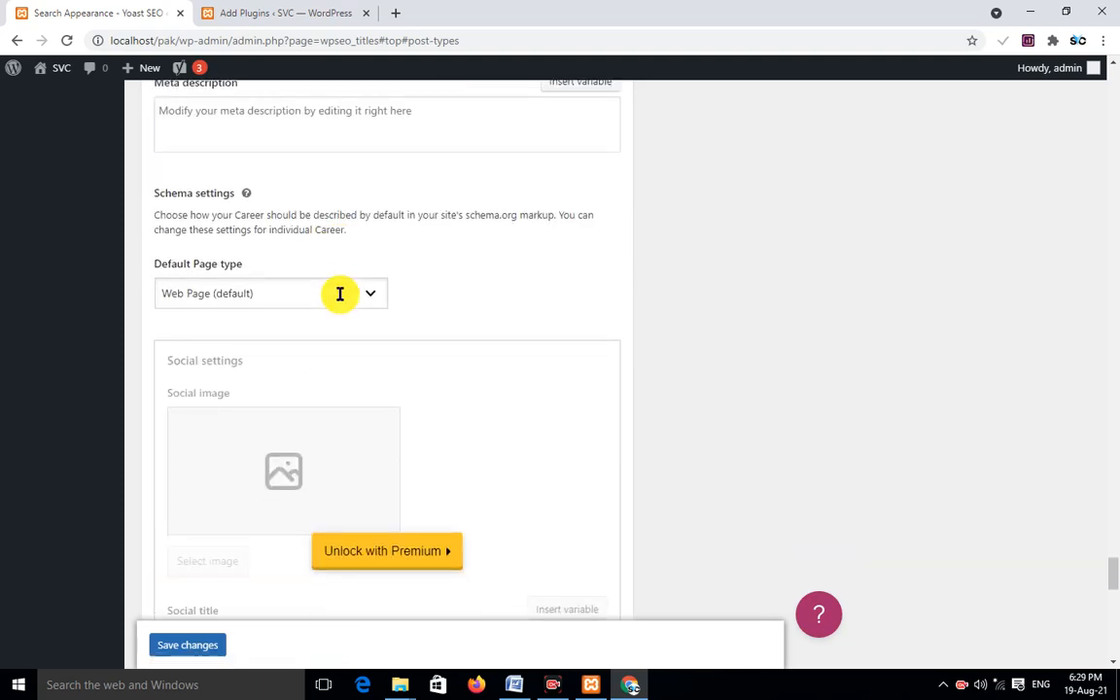
{"action": "scroll", "coordinate": [339, 294], "scroll_direction": "down", "scroll_amount": 2}
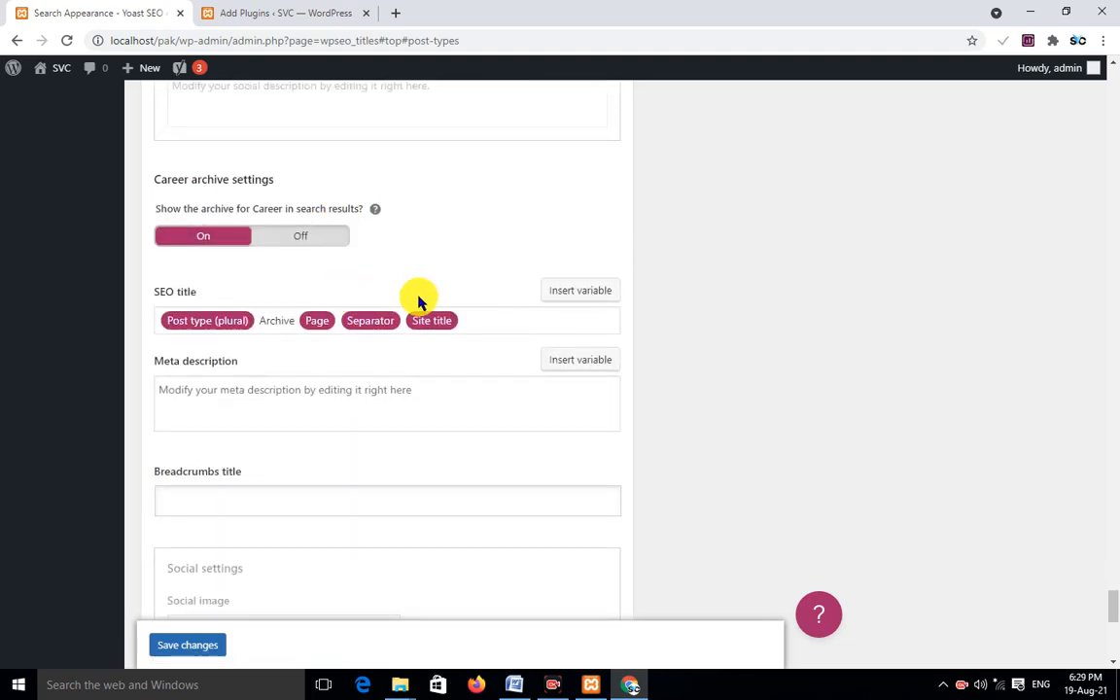
{"action": "scroll", "coordinate": [417, 297], "scroll_direction": "down", "scroll_amount": 3}
{"action": "scroll", "coordinate": [417, 295], "scroll_direction": "up", "scroll_amount": 3}
{"action": "left_click", "coordinate": [313, 247]}
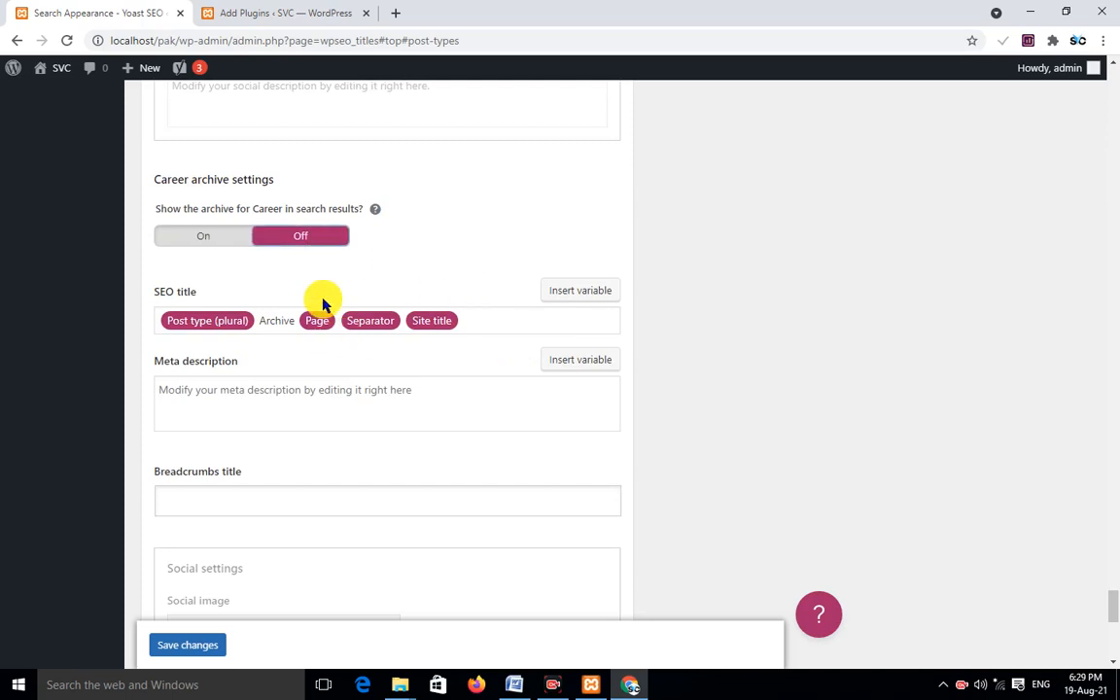
Expand the Gallery content type and turn off both its search results display and its SEO settings
{"action": "scroll", "coordinate": [435, 313], "scroll_direction": "down", "scroll_amount": 6}
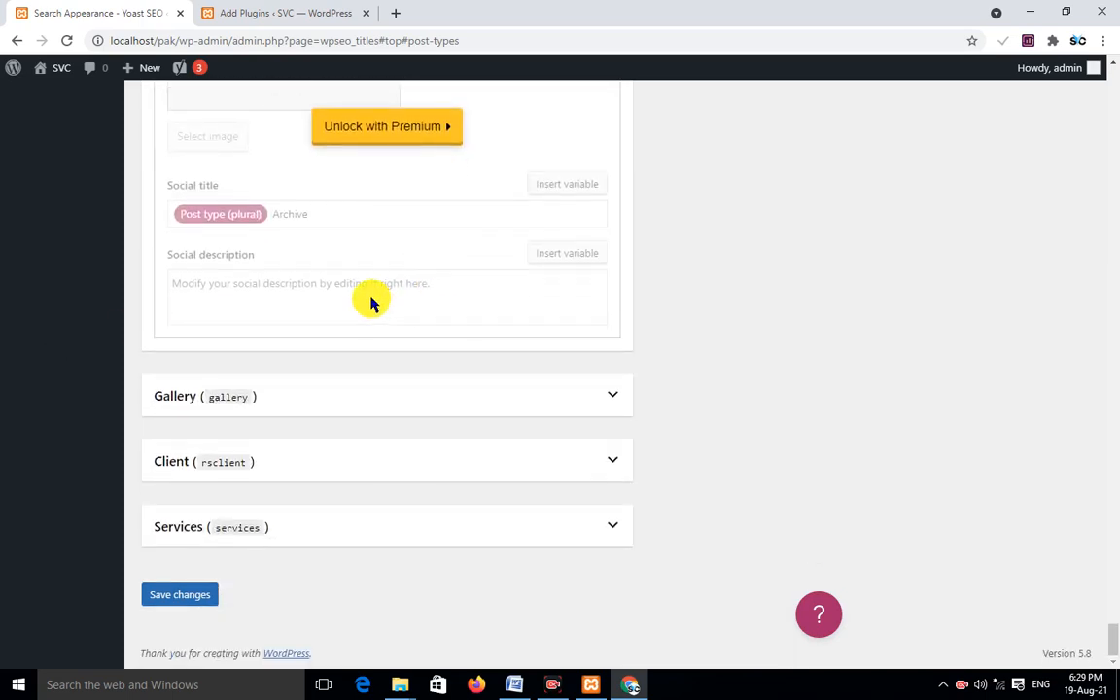
{"action": "left_click", "coordinate": [249, 389]}
{"action": "left_click", "coordinate": [309, 505]}
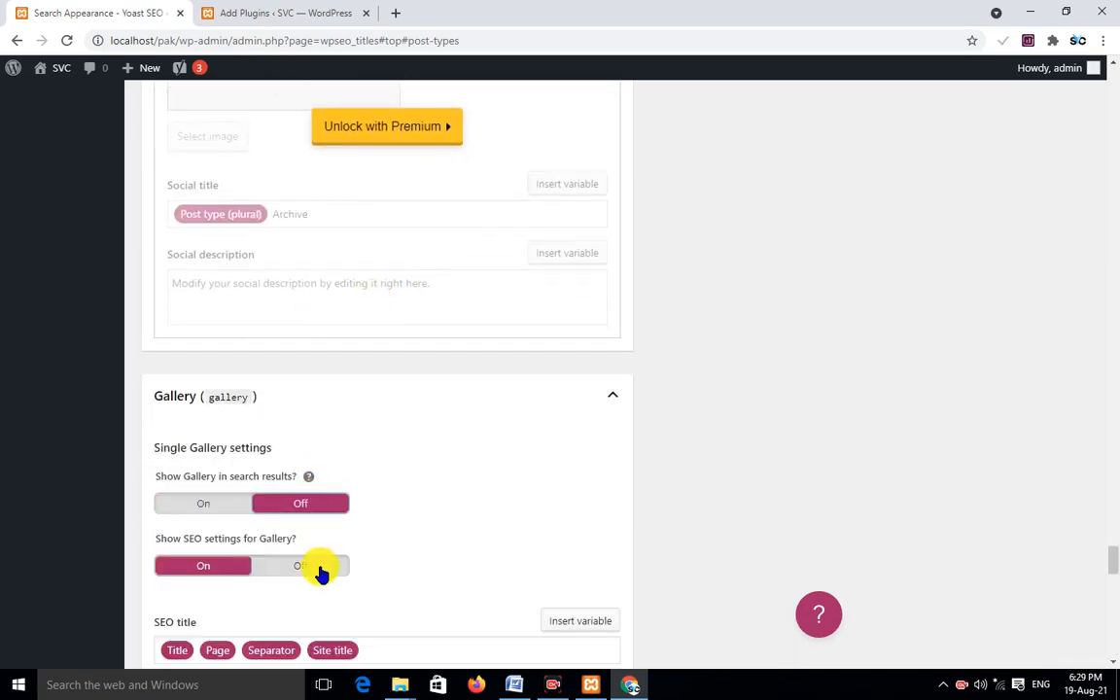
{"action": "left_click", "coordinate": [316, 567]}
Expand the Client content type and turn off both its search results display and its SEO settings
{"action": "scroll", "coordinate": [439, 402], "scroll_direction": "down", "scroll_amount": 9}
{"action": "scroll", "coordinate": [421, 362], "scroll_direction": "down", "scroll_amount": 10}
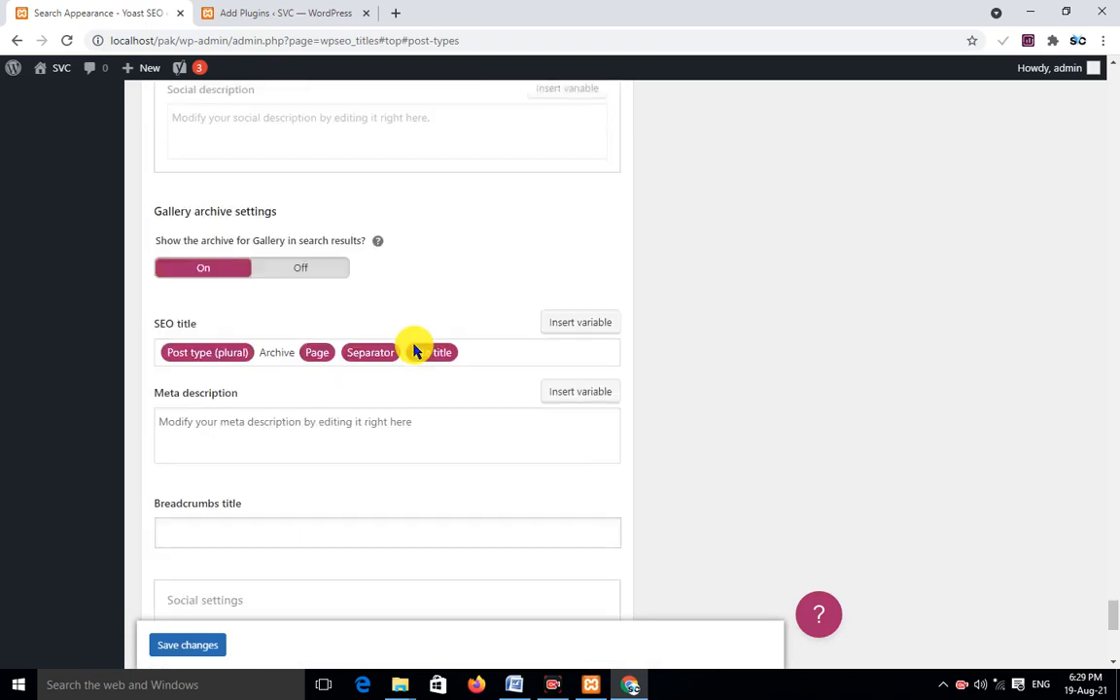
{"action": "left_click", "coordinate": [253, 463]}
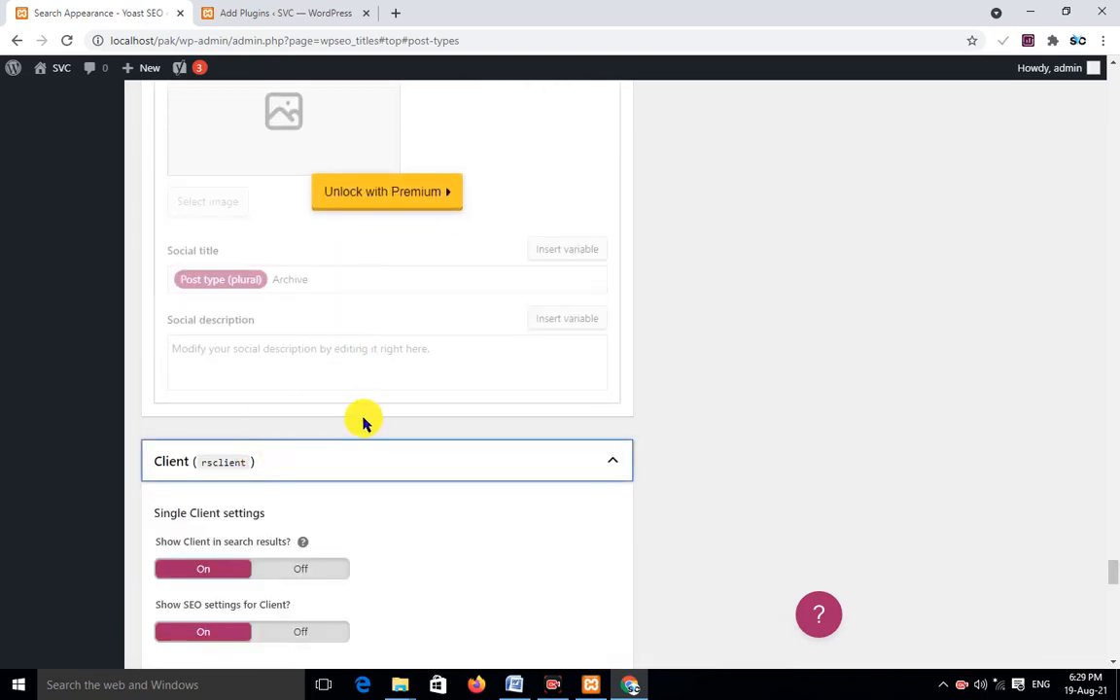
{"action": "scroll", "coordinate": [362, 420], "scroll_direction": "down", "scroll_amount": 3}
{"action": "left_click", "coordinate": [309, 343]}
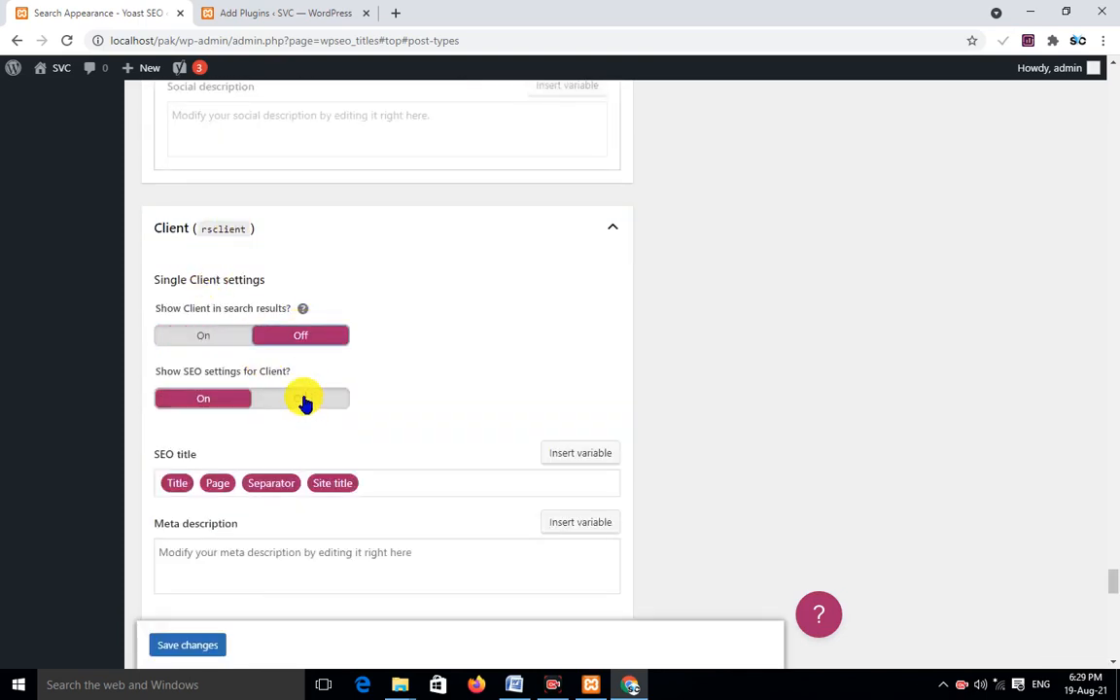
{"action": "left_click", "coordinate": [302, 396]}
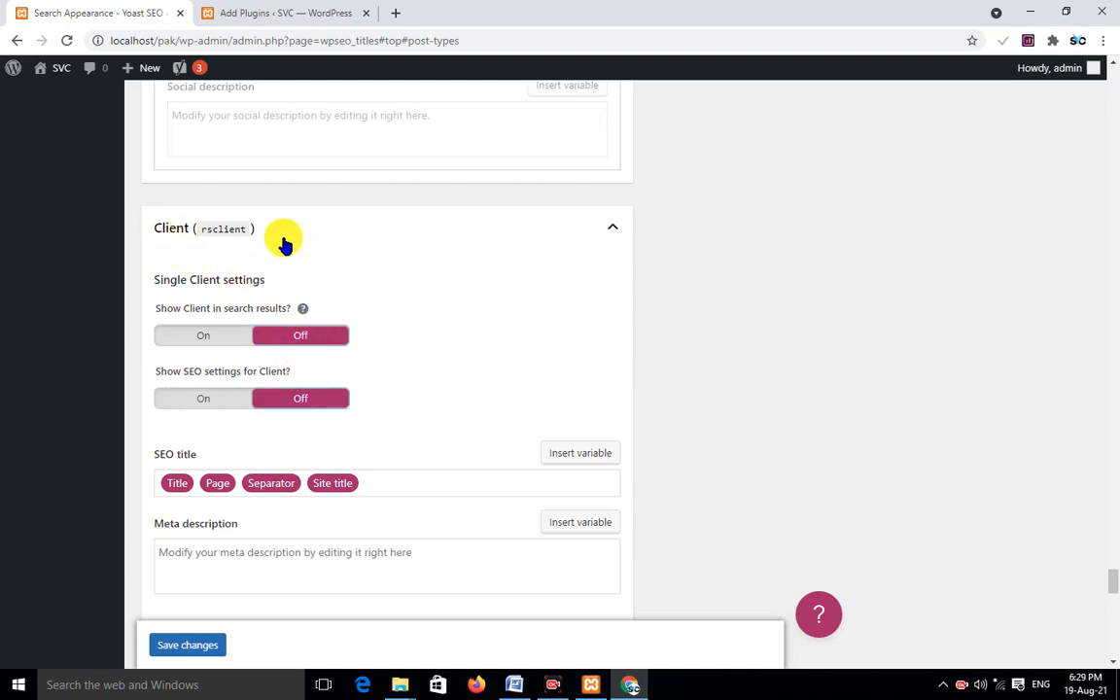
Turn off showing the Client archive in search results
{"action": "scroll", "coordinate": [245, 243], "scroll_direction": "down", "scroll_amount": 12}
{"action": "scroll", "coordinate": [286, 259], "scroll_direction": "up", "scroll_amount": 5}
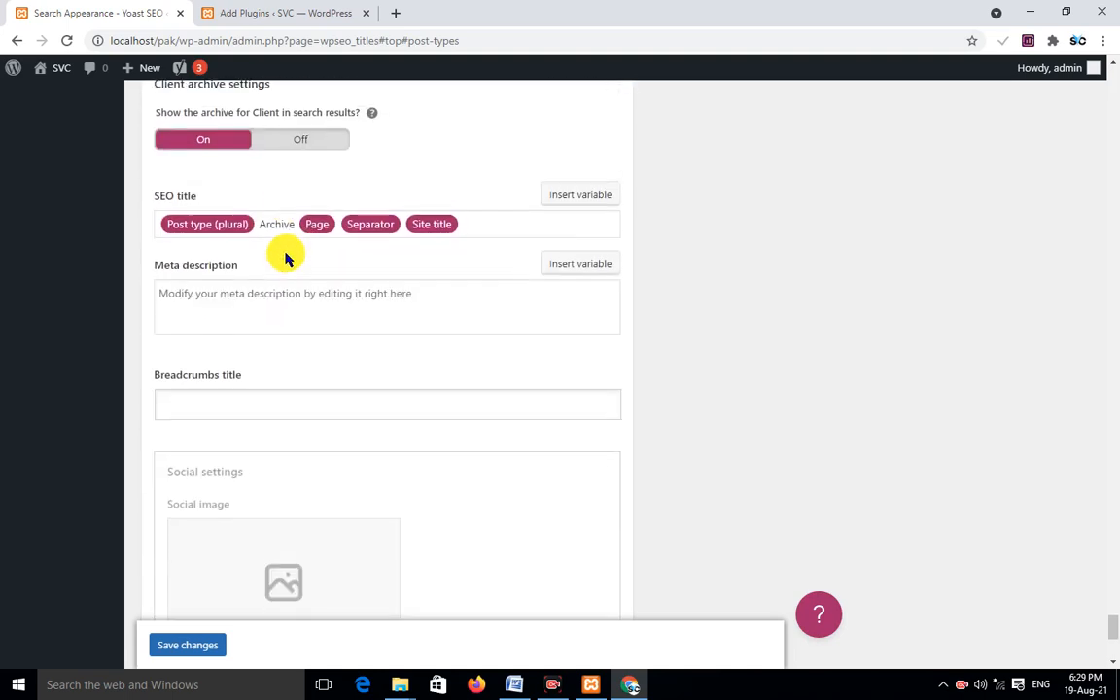
{"action": "left_click", "coordinate": [324, 144]}
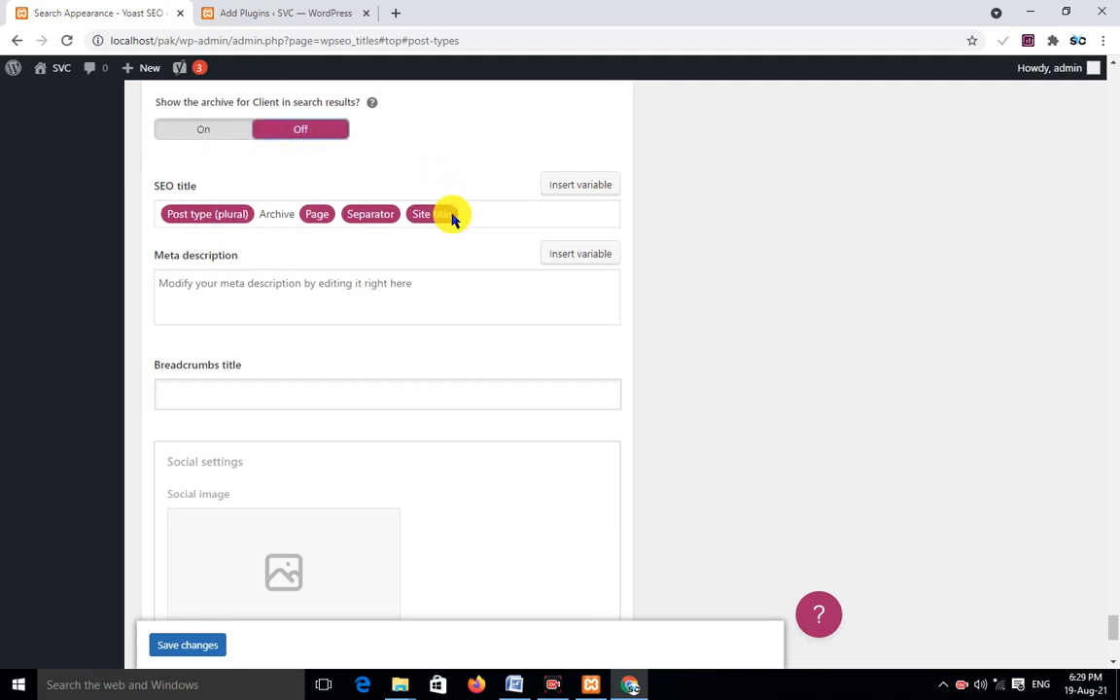
Expand the Services content type and turn off both its search results display and its SEO settings
{"action": "scroll", "coordinate": [452, 210], "scroll_direction": "down", "scroll_amount": 4}
{"action": "left_click", "coordinate": [276, 525]}
{"action": "scroll", "coordinate": [335, 446], "scroll_direction": "down", "scroll_amount": 3}
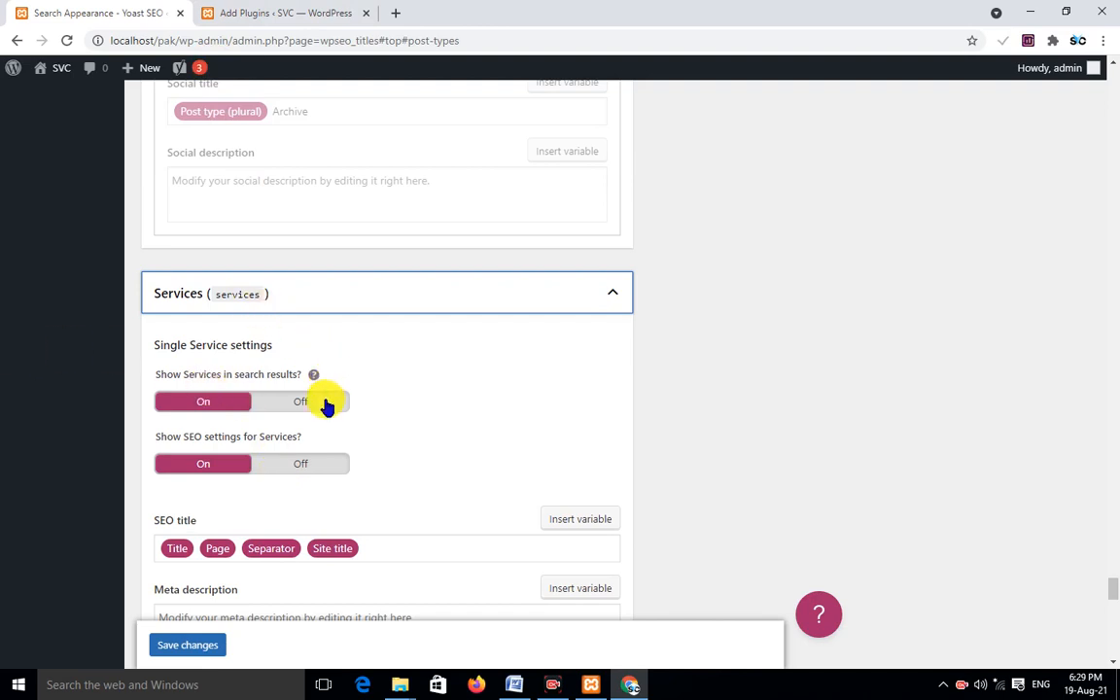
{"action": "left_click", "coordinate": [313, 401]}
{"action": "left_click", "coordinate": [313, 468]}
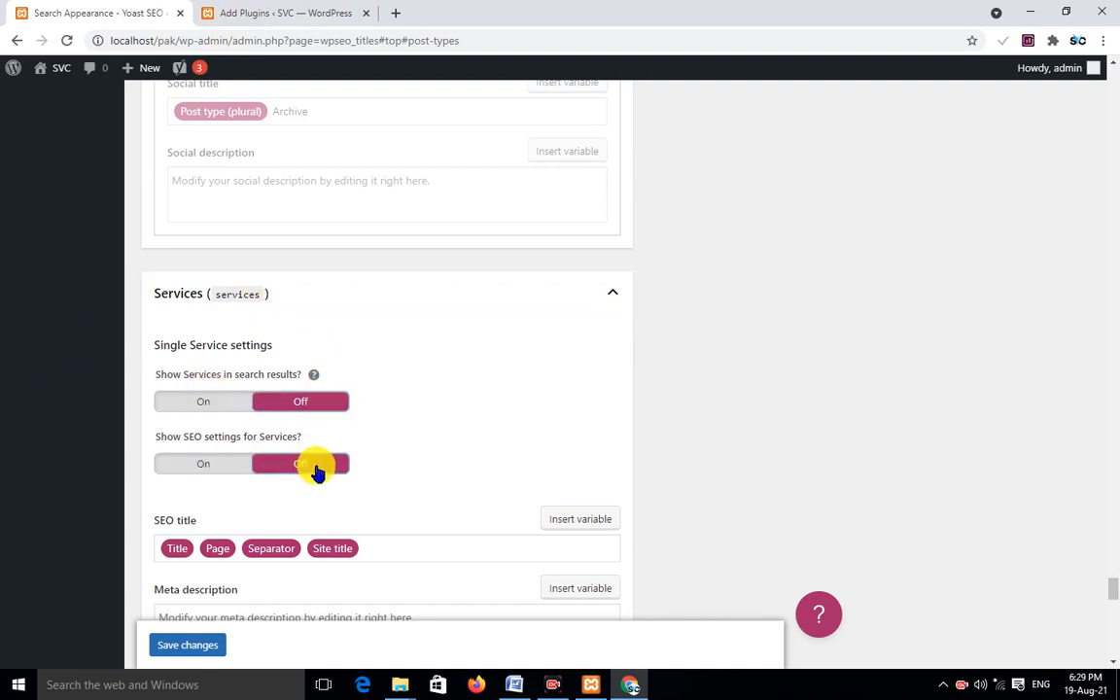
Remove the Page, Separator and Site title variables from the single Service SEO title, keeping only Title
{"action": "left_click", "coordinate": [365, 550]}
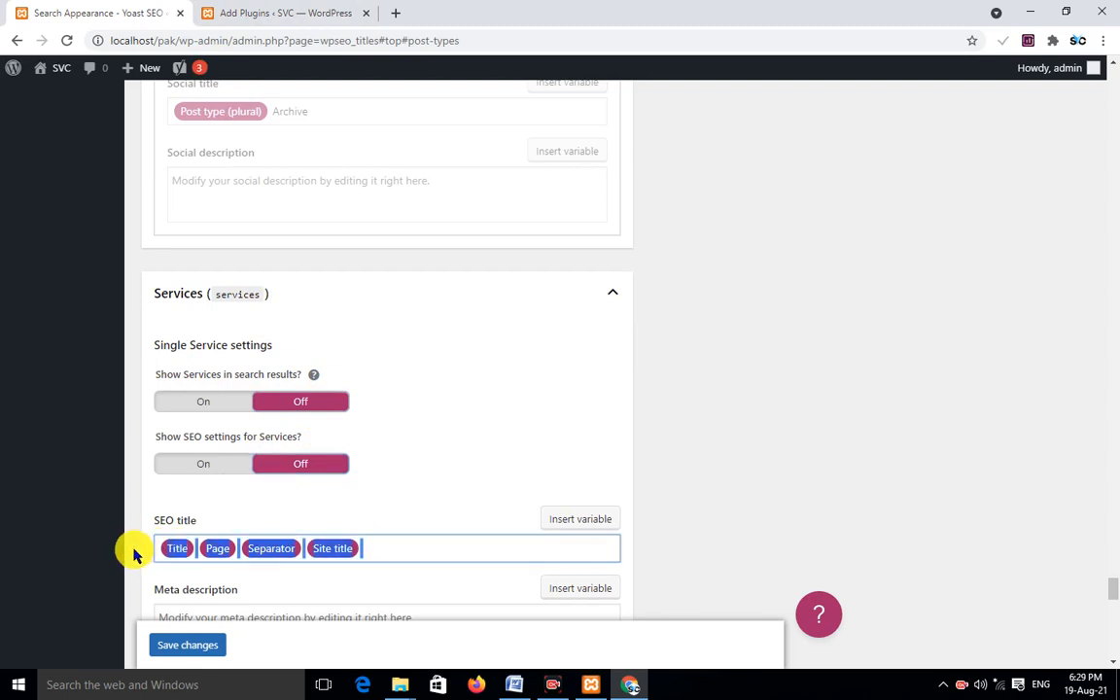
{"action": "left_click", "coordinate": [388, 548]}
{"action": "key", "text": "BackSpace"}
{"action": "key", "text": "BackSpace"}
{"action": "key", "text": "BackSpace"}
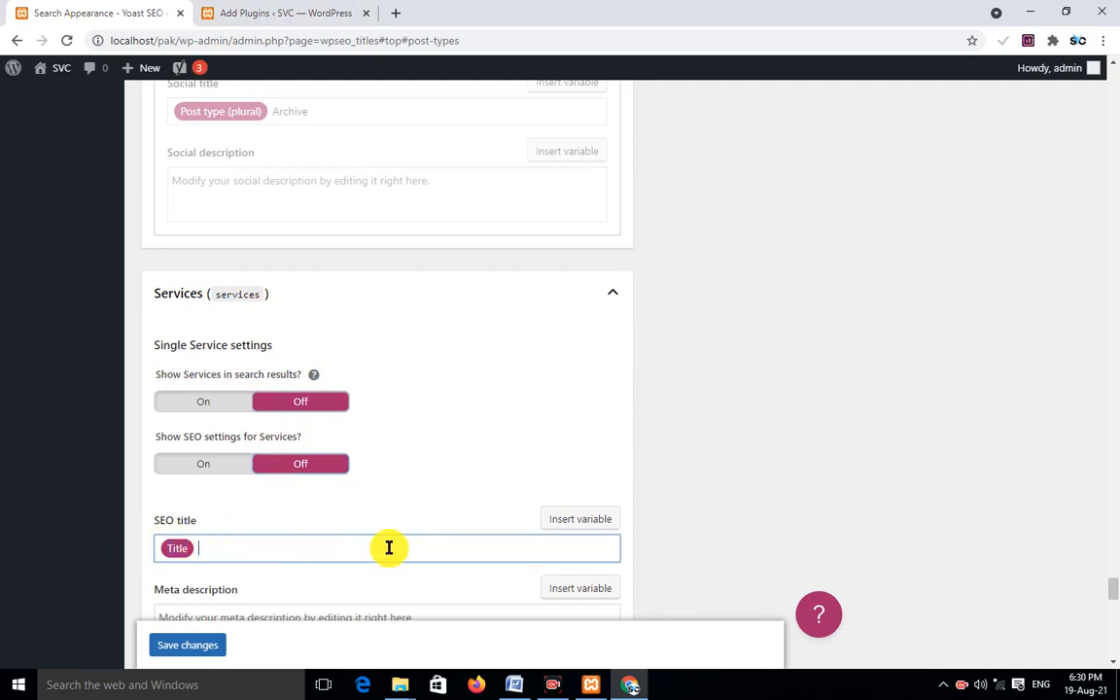
Turn off showing the Services archive in search results
{"action": "scroll", "coordinate": [560, 325], "scroll_direction": "down", "scroll_amount": 14}
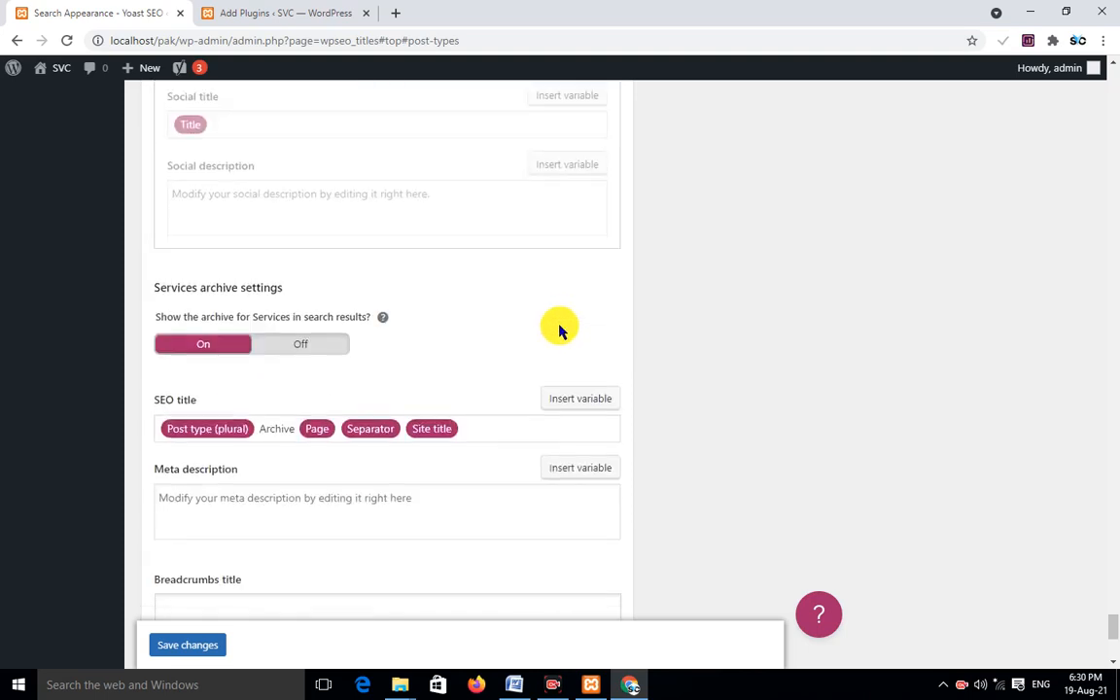
{"action": "scroll", "coordinate": [530, 322], "scroll_direction": "up", "scroll_amount": 3}
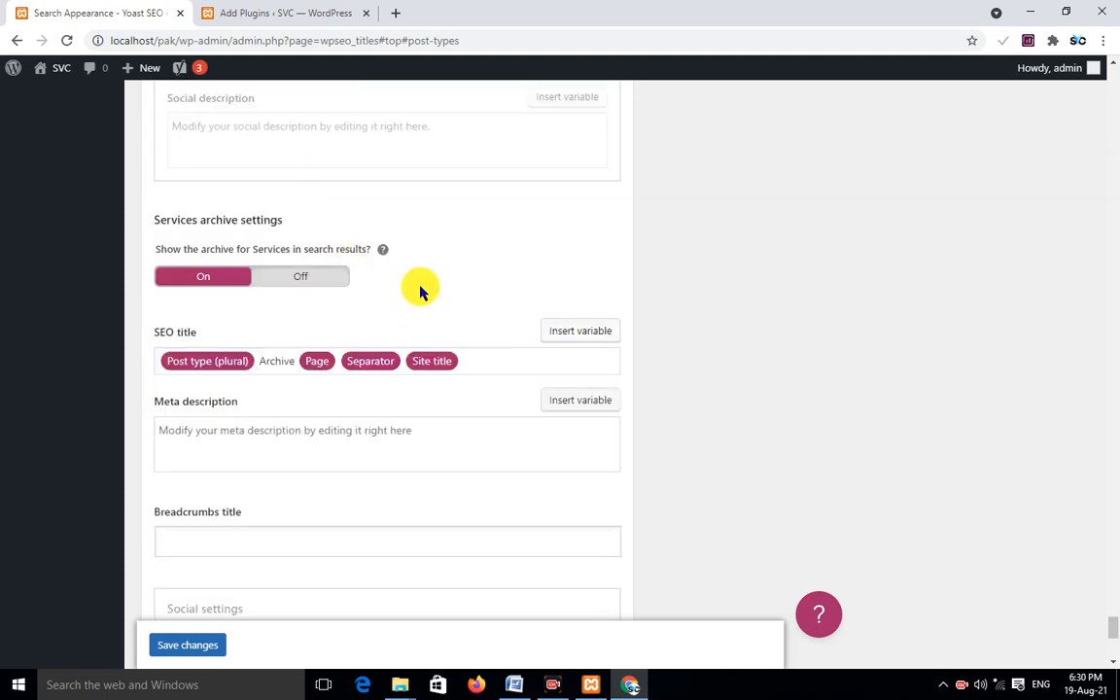
{"action": "scroll", "coordinate": [345, 296], "scroll_direction": "down", "scroll_amount": 5}
{"action": "scroll", "coordinate": [350, 295], "scroll_direction": "up", "scroll_amount": 3}
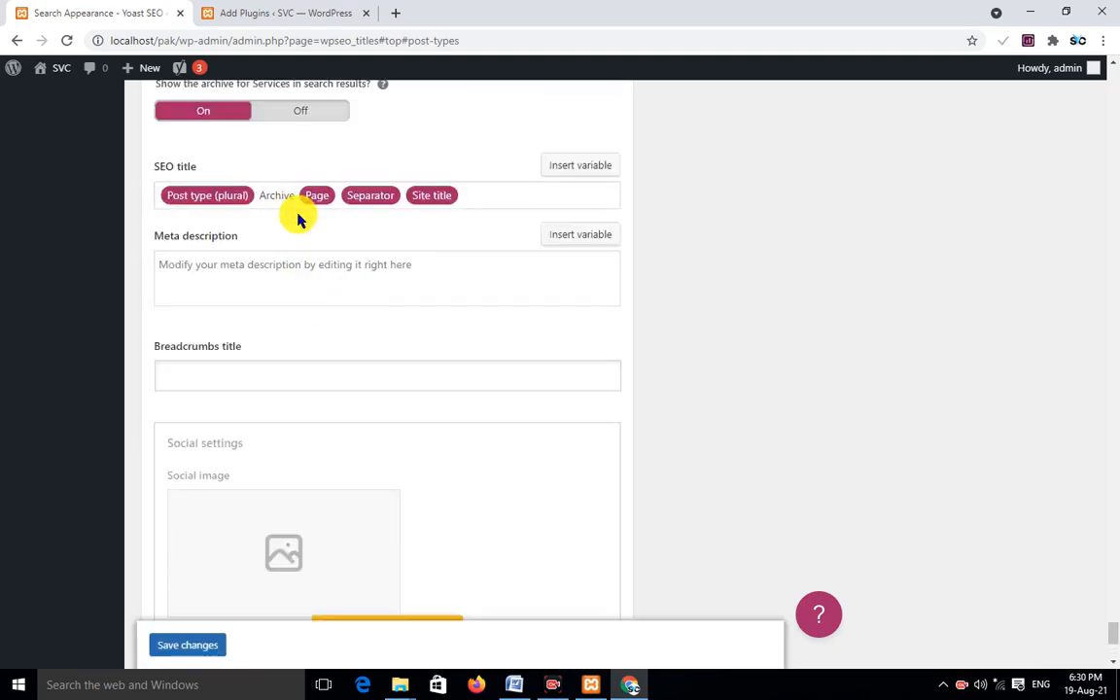
{"action": "scroll", "coordinate": [294, 220], "scroll_direction": "up", "scroll_amount": 2}
{"action": "left_click", "coordinate": [297, 346]}
Save the changes made to the content type settings
{"action": "scroll", "coordinate": [394, 316], "scroll_direction": "up", "scroll_amount": 3}
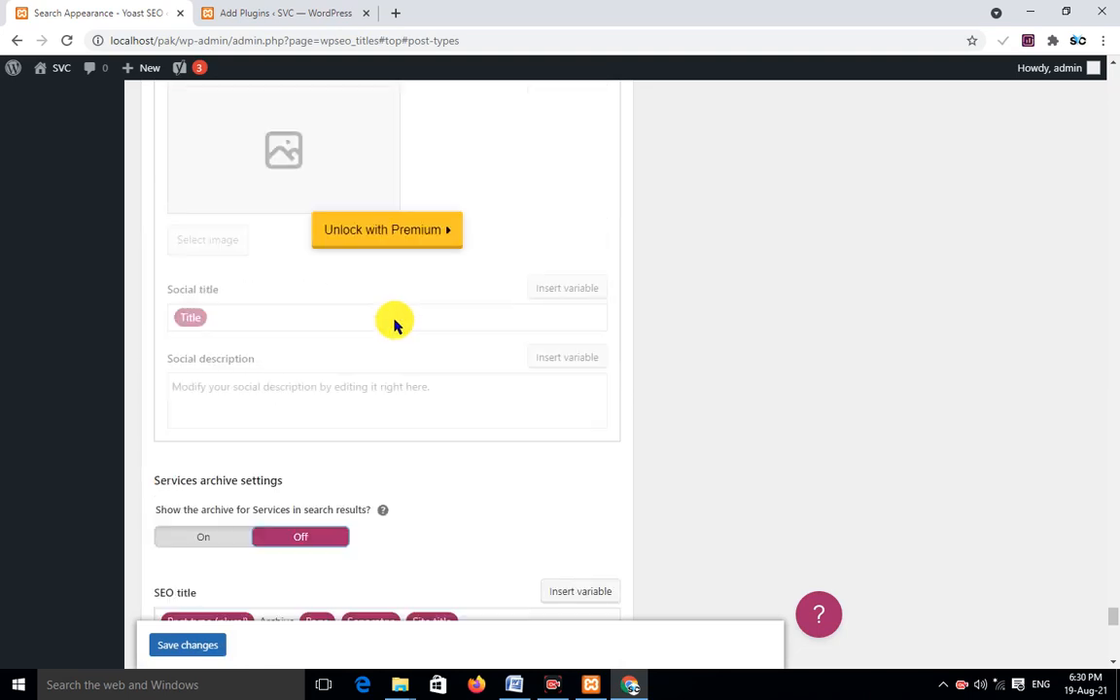
{"action": "scroll", "coordinate": [311, 214], "scroll_direction": "up", "scroll_amount": 3}
{"action": "scroll", "coordinate": [446, 282], "scroll_direction": "down", "scroll_amount": 10}
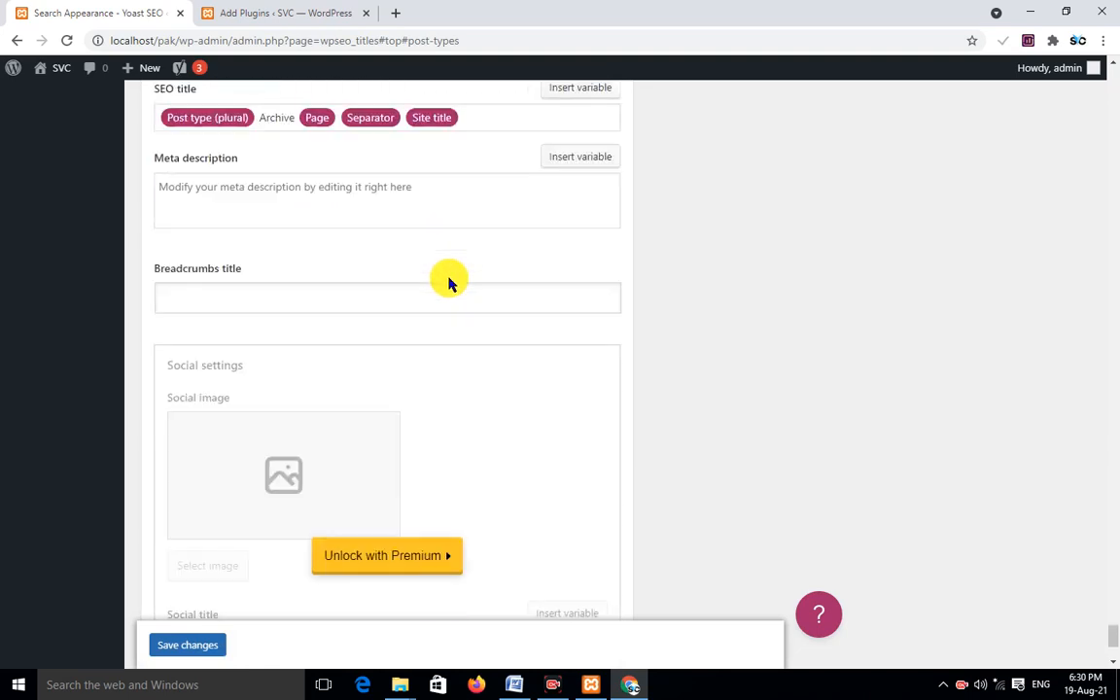
{"action": "left_click", "coordinate": [185, 595]}
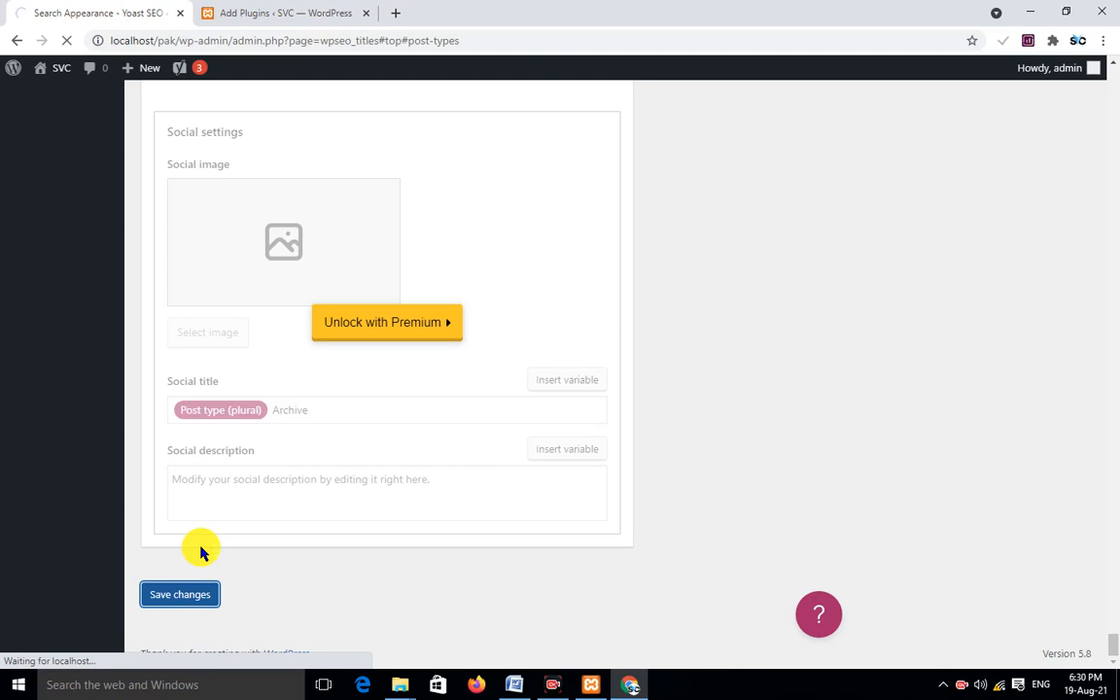
Open the SVC site's front end in a new browser tab and switch to it
{"action": "mouse_move", "coordinate": [51, 68]}
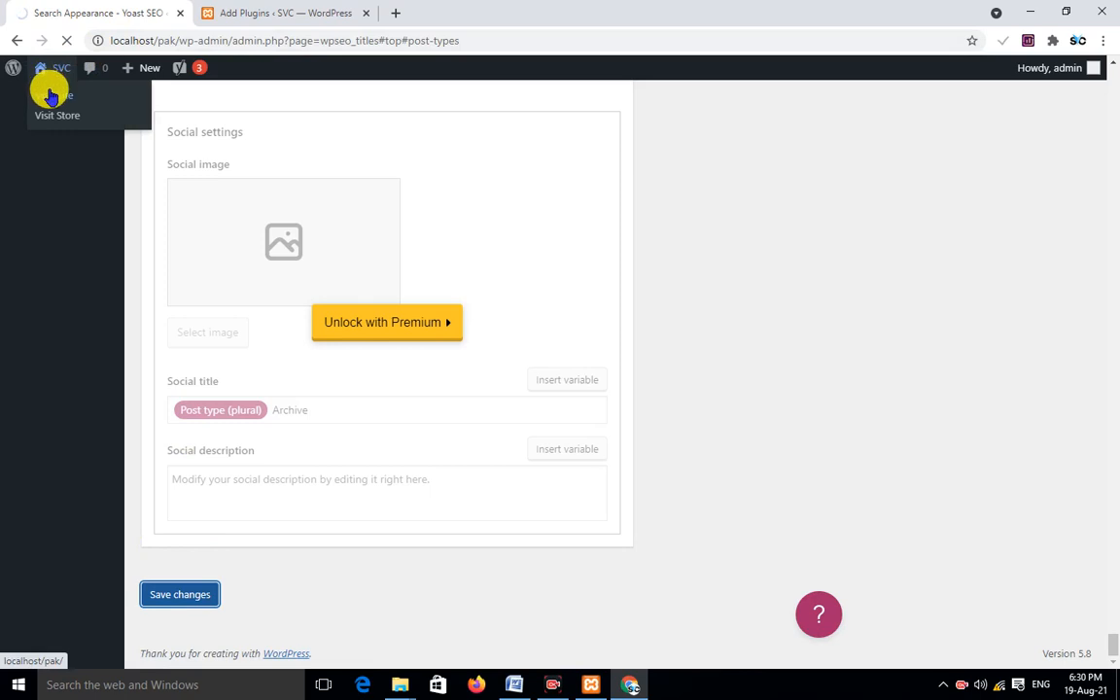
{"action": "right_click", "coordinate": [50, 96]}
{"action": "left_click", "coordinate": [60, 102]}
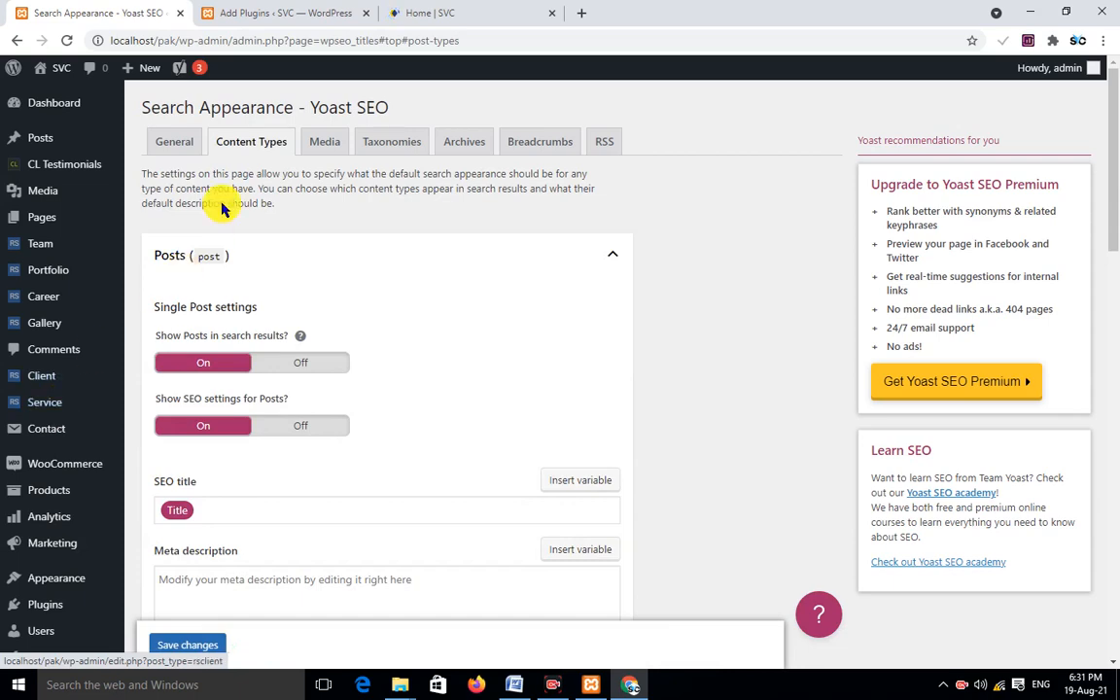
{"action": "left_click", "coordinate": [464, 9]}
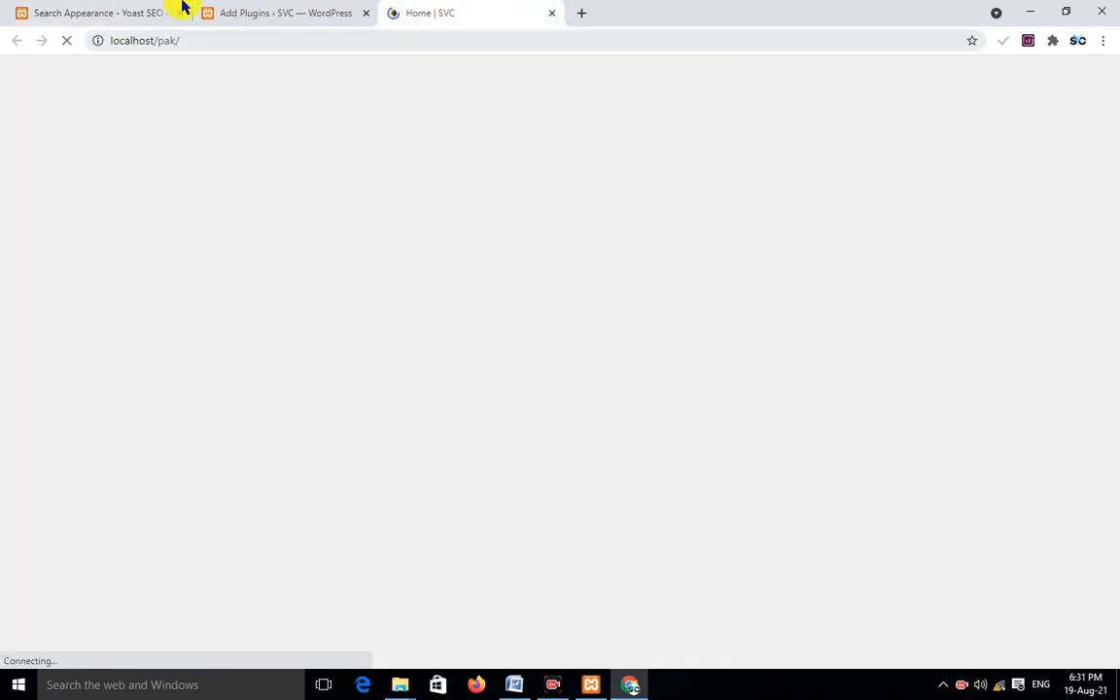
{"action": "left_click", "coordinate": [263, 8]}
{"action": "left_click", "coordinate": [100, 7]}
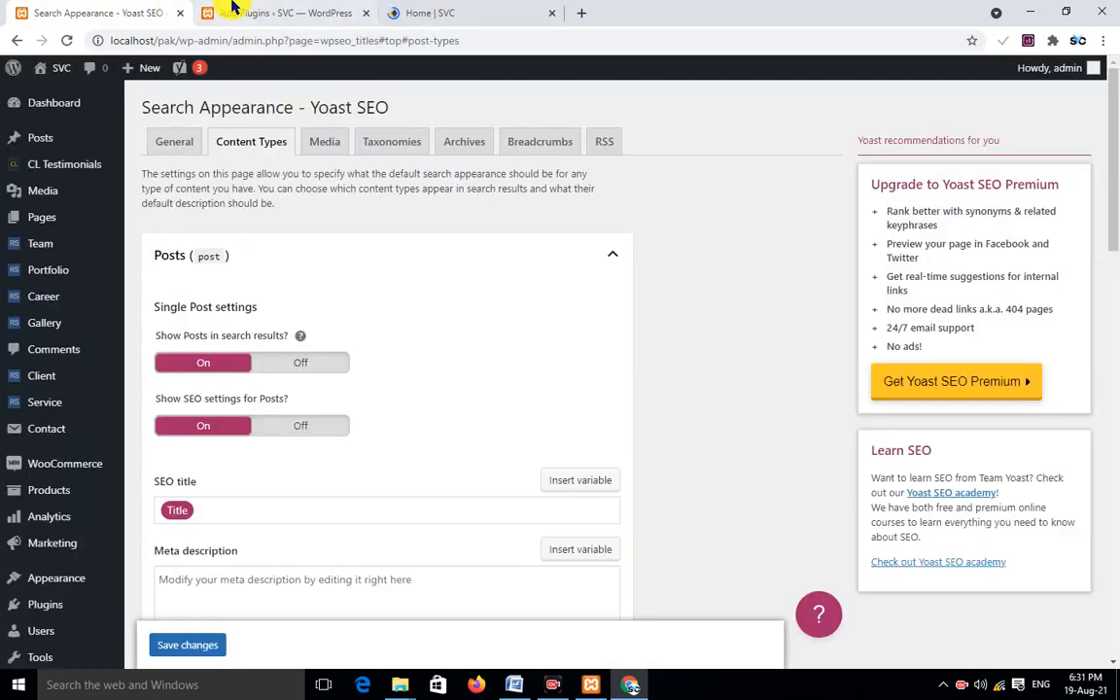
{"action": "left_click", "coordinate": [409, 9]}
{"action": "left_click", "coordinate": [42, 8]}
{"action": "scroll", "coordinate": [400, 341], "scroll_direction": "down", "scroll_amount": 1}
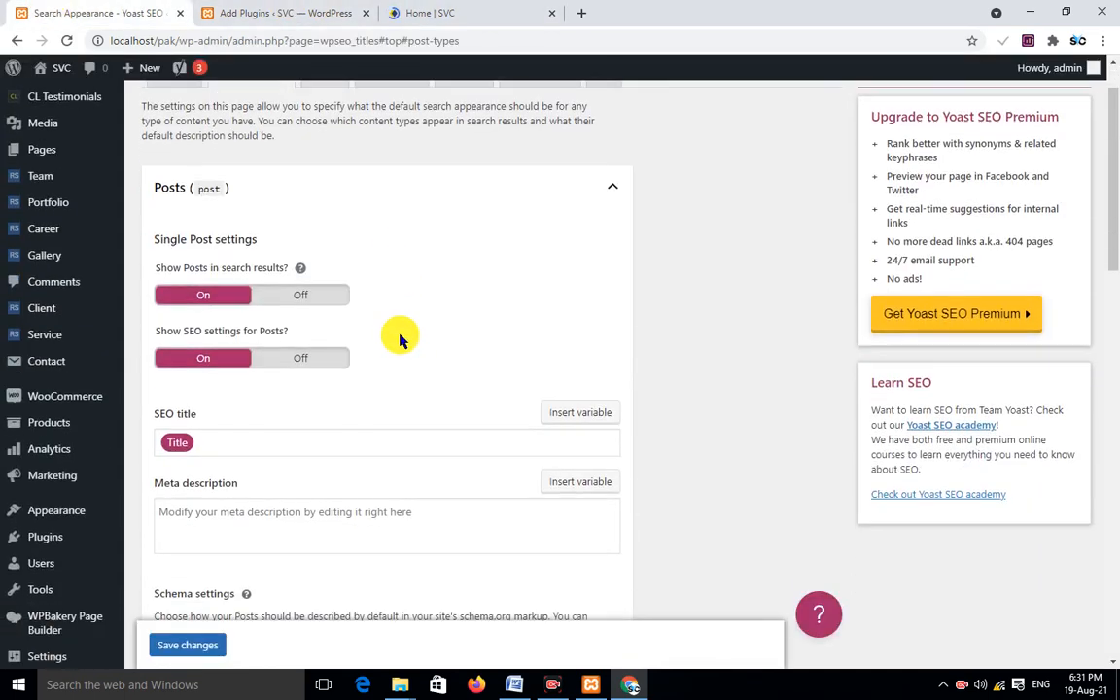
{"action": "scroll", "coordinate": [394, 338], "scroll_direction": "down", "scroll_amount": 12}
{"action": "scroll", "coordinate": [388, 337], "scroll_direction": "up", "scroll_amount": 12}
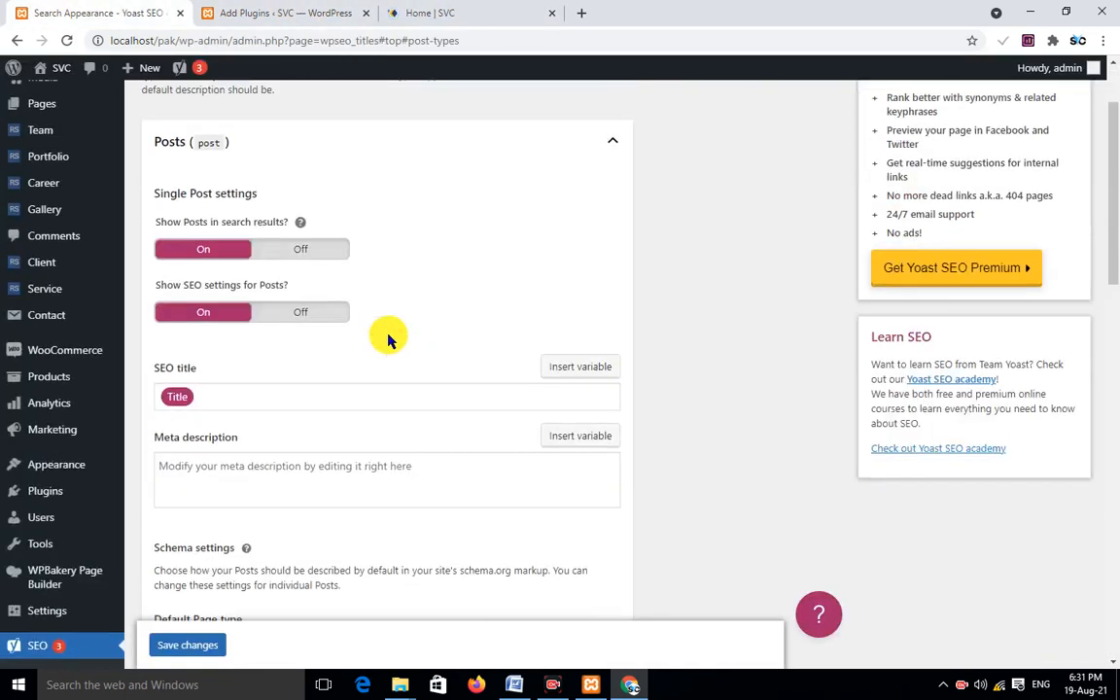
Review the content type sections from Posts down to Services, briefly opening and closing Pages and Products
{"action": "scroll", "coordinate": [403, 335], "scroll_direction": "up", "scroll_amount": 2}
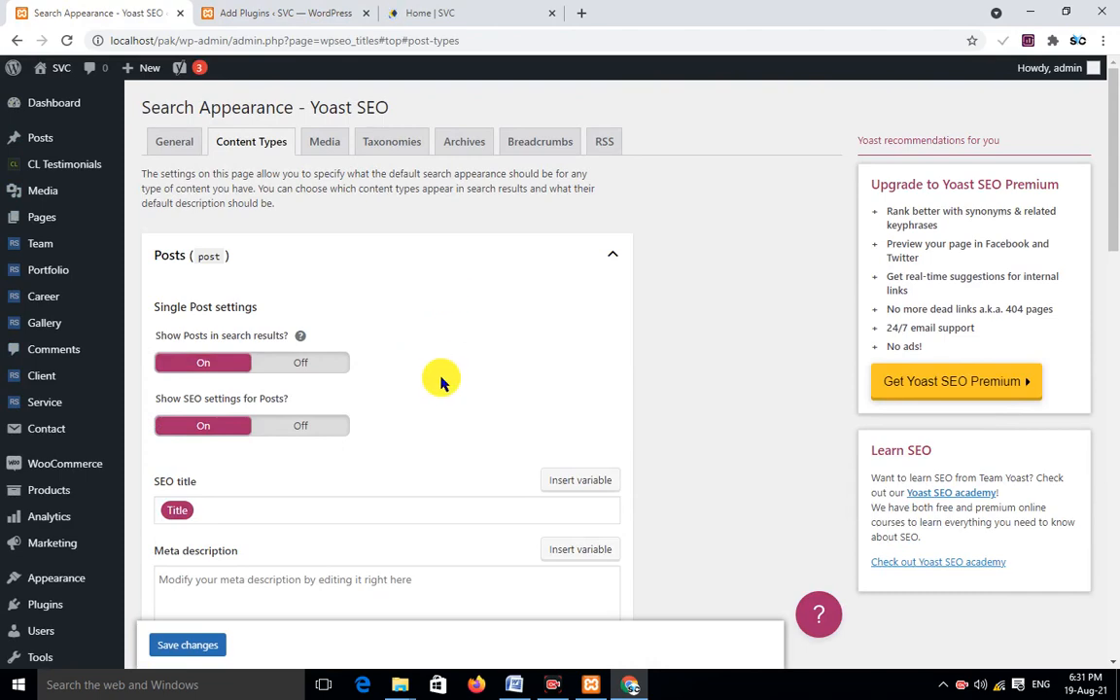
{"action": "scroll", "coordinate": [533, 343], "scroll_direction": "down", "scroll_amount": 12}
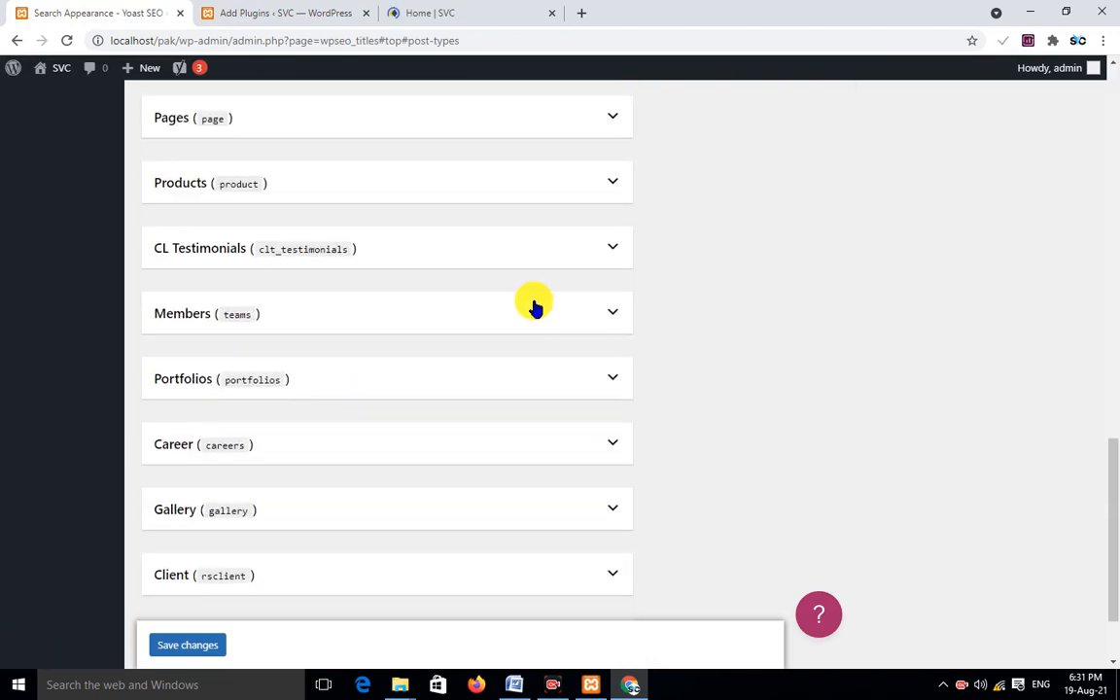
{"action": "scroll", "coordinate": [520, 310], "scroll_direction": "up", "scroll_amount": 2}
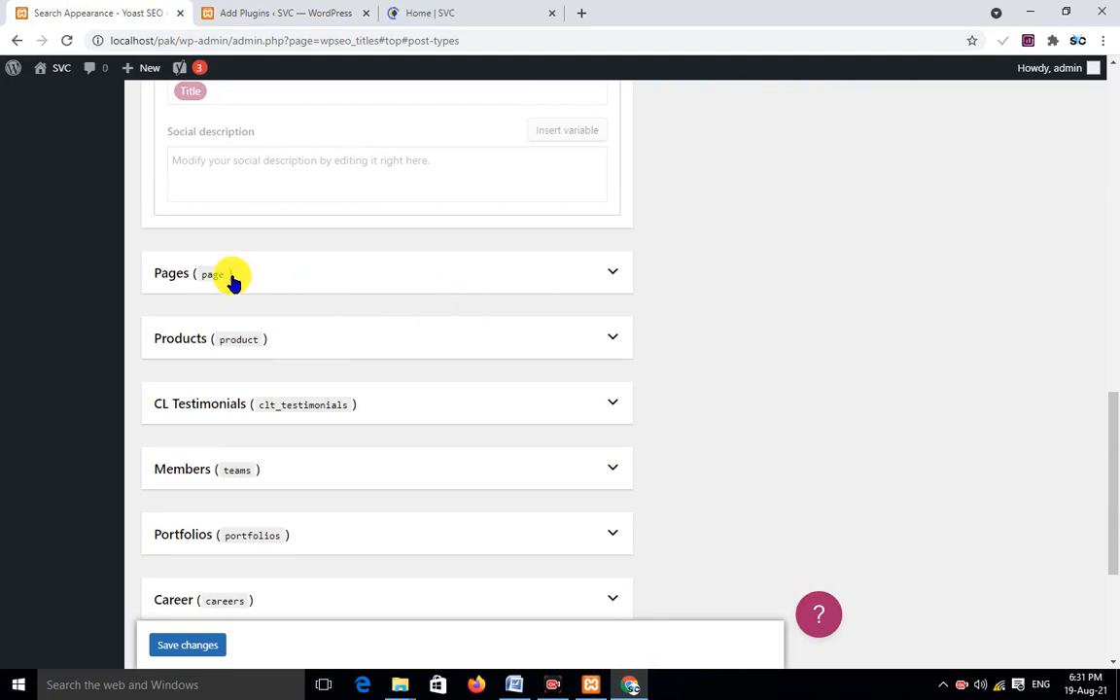
{"action": "left_click", "coordinate": [230, 277]}
{"action": "left_click", "coordinate": [232, 279]}
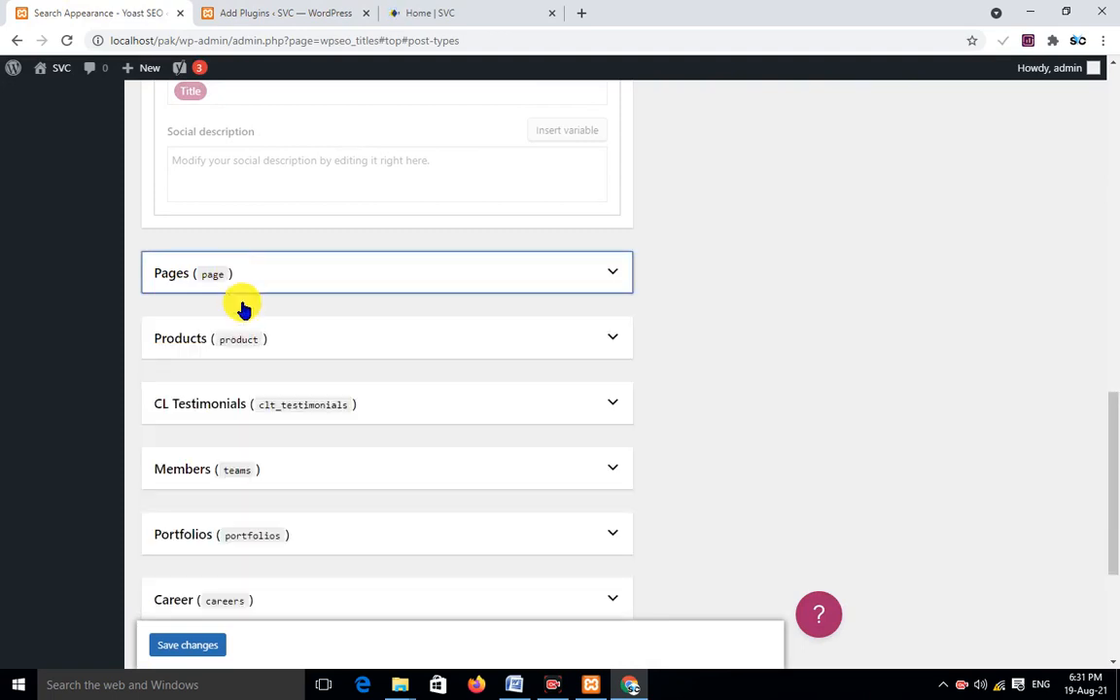
{"action": "left_click", "coordinate": [246, 344]}
{"action": "left_click", "coordinate": [246, 344]}
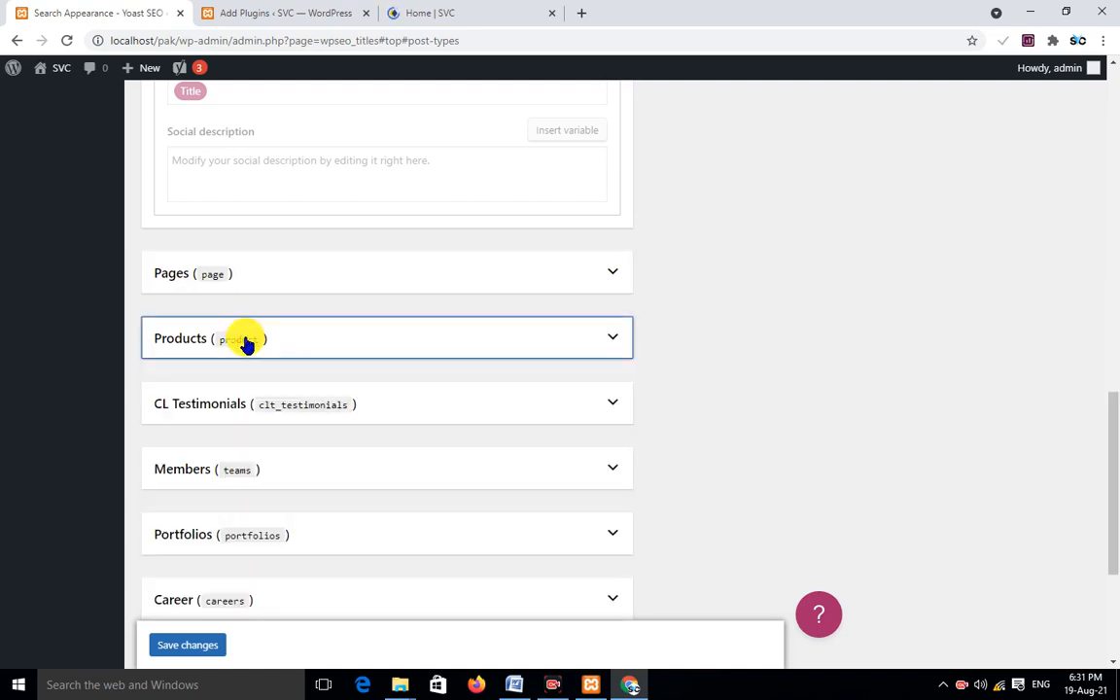
{"action": "scroll", "coordinate": [316, 394], "scroll_direction": "down", "scroll_amount": 3}
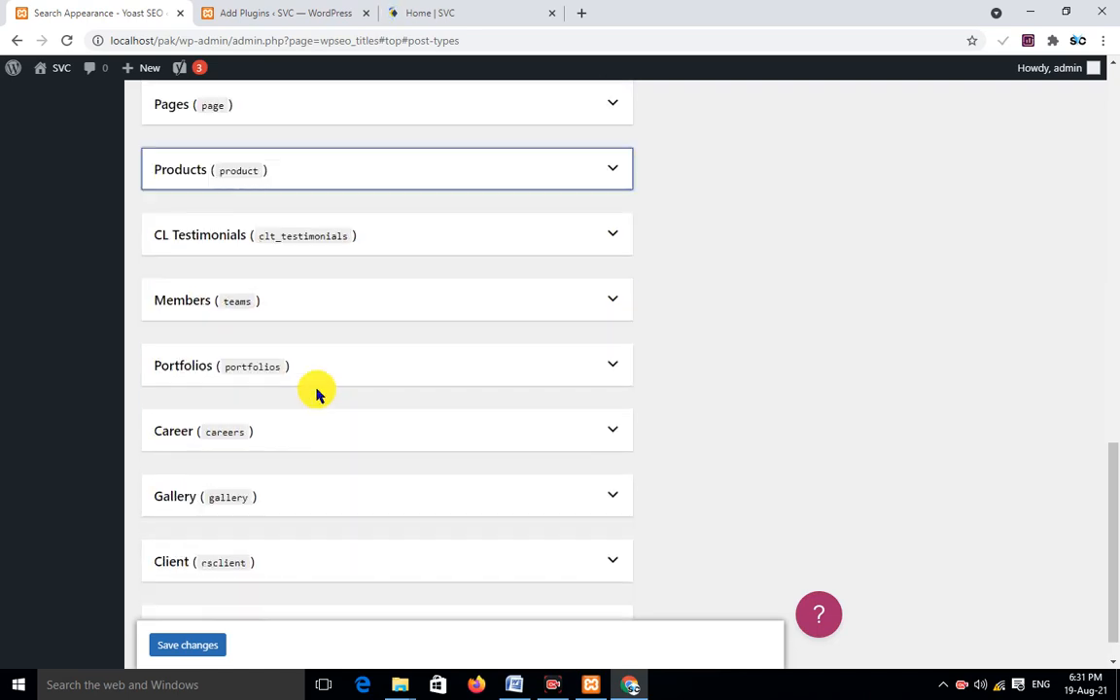
{"action": "scroll", "coordinate": [316, 394], "scroll_direction": "up", "scroll_amount": 7}
{"action": "scroll", "coordinate": [316, 394], "scroll_direction": "up", "scroll_amount": 5}
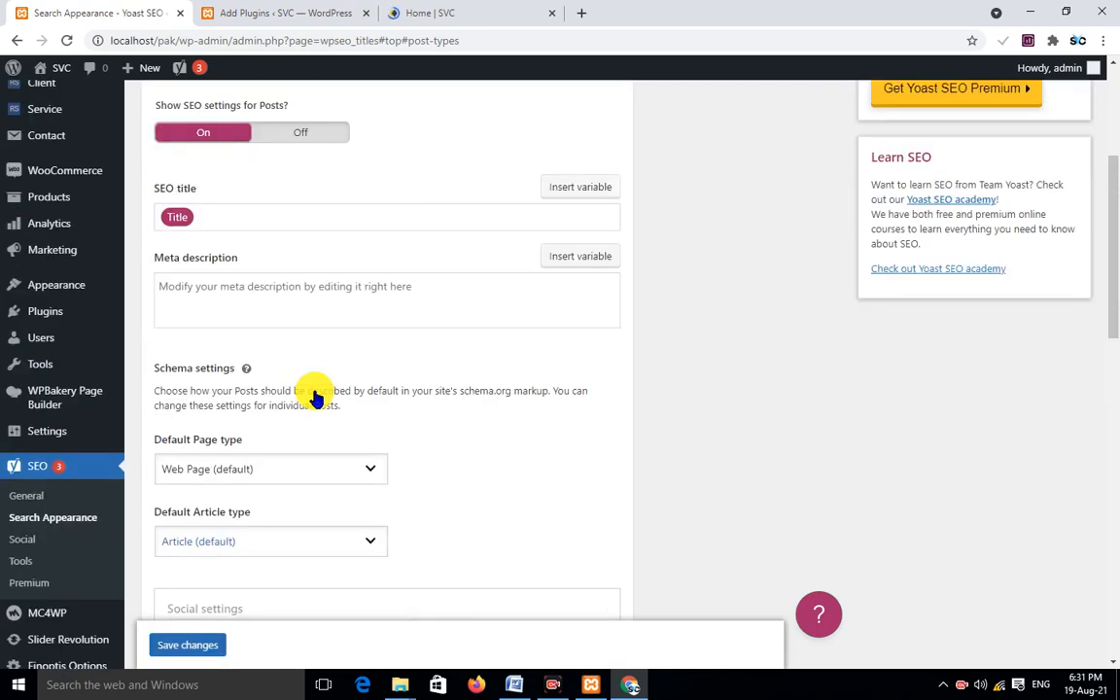
{"action": "scroll", "coordinate": [373, 358], "scroll_direction": "down", "scroll_amount": 9}
{"action": "scroll", "coordinate": [388, 357], "scroll_direction": "down", "scroll_amount": 4}
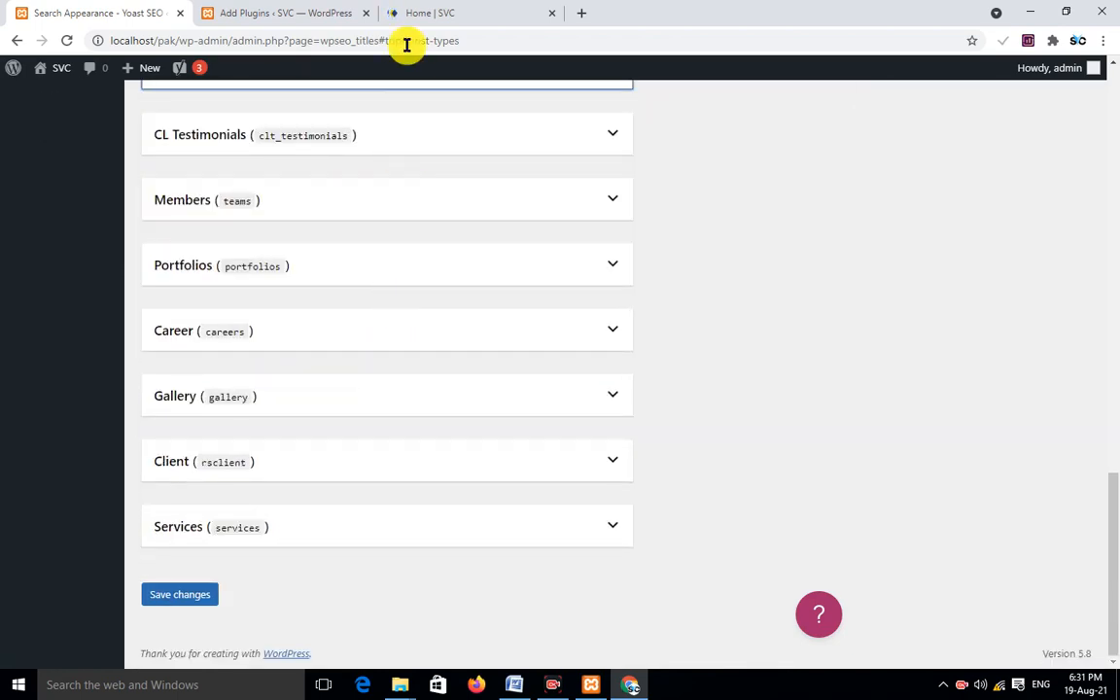
Check the loading state of the site's front-end tab and return to the Search Appearance settings tab
{"action": "left_click", "coordinate": [424, 9]}
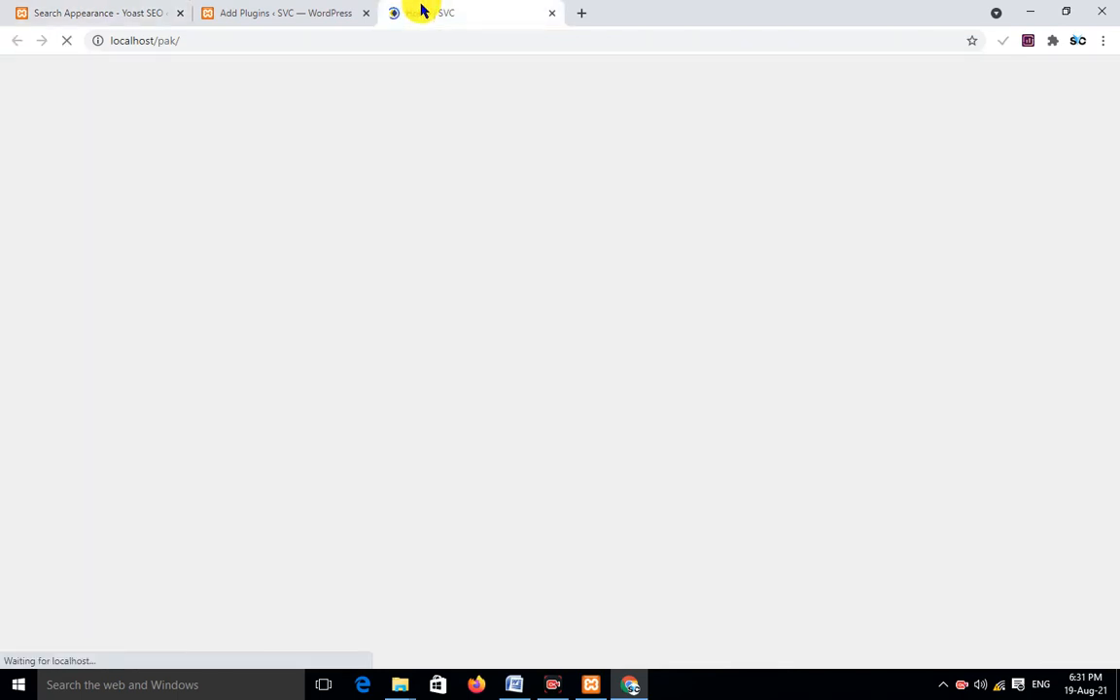
{"action": "left_click", "coordinate": [278, 9]}
{"action": "left_click", "coordinate": [110, 9]}
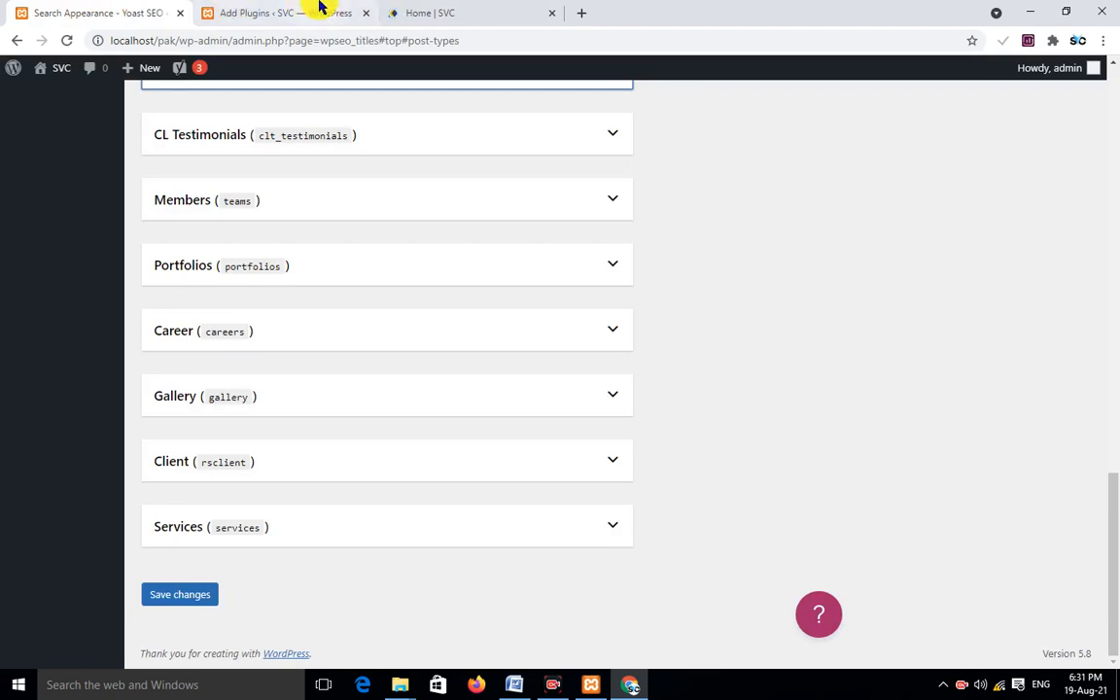
Examine the Media settings for redirecting attachment URLs to the attachment itself
{"action": "scroll", "coordinate": [284, 279], "scroll_direction": "up", "scroll_amount": 8}
{"action": "scroll", "coordinate": [284, 279], "scroll_direction": "up", "scroll_amount": 10}
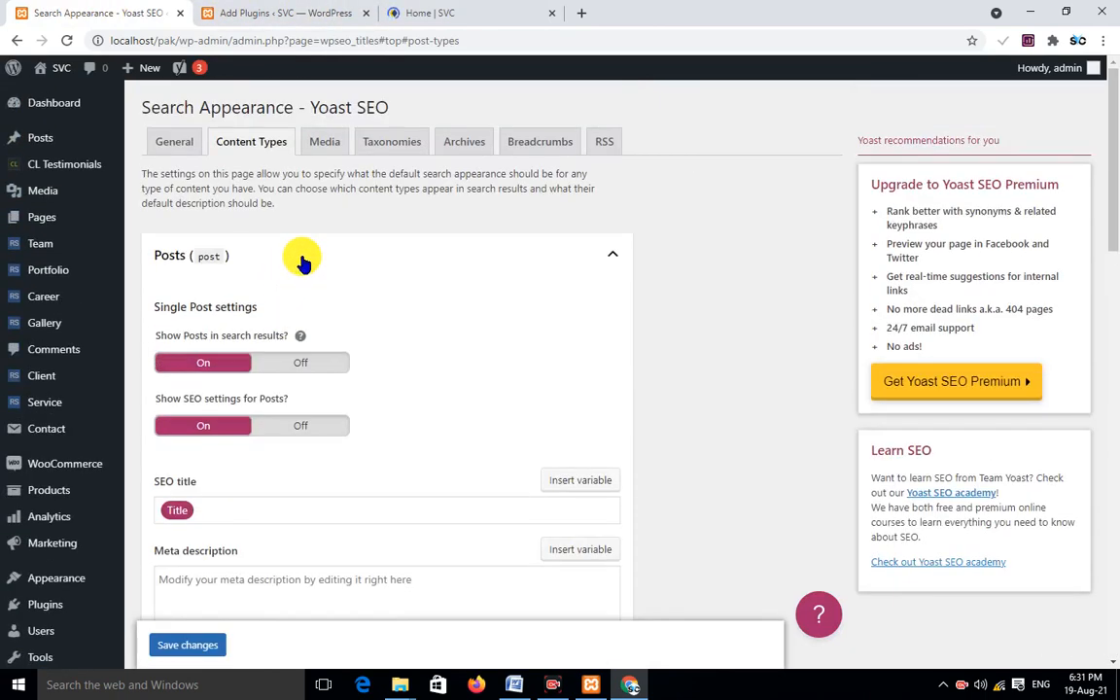
{"action": "left_click", "coordinate": [321, 144]}
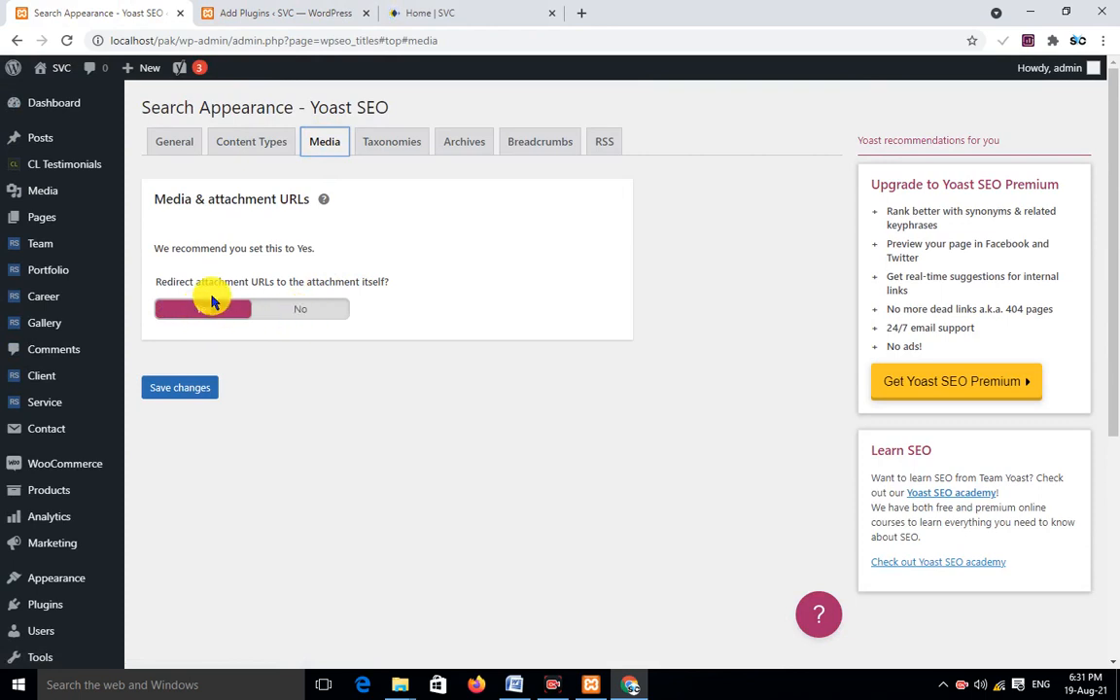
In the Taxonomies settings, turn off both search results display and SEO settings for the post Categories
{"action": "left_click", "coordinate": [388, 153]}
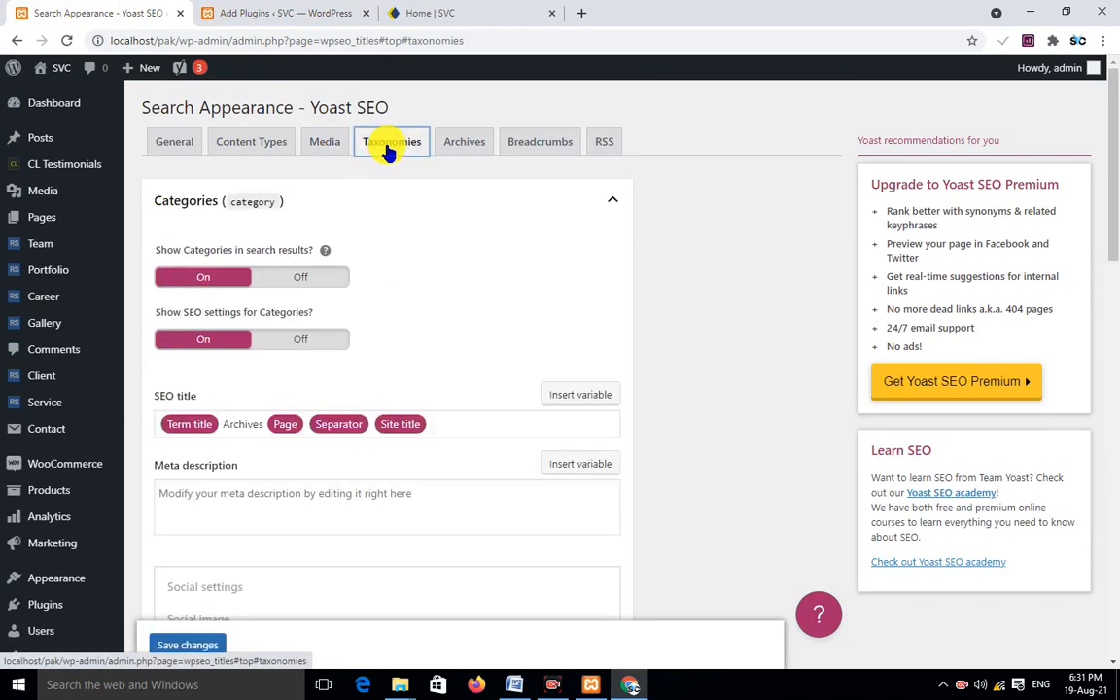
{"action": "scroll", "coordinate": [307, 254], "scroll_direction": "down", "scroll_amount": 1}
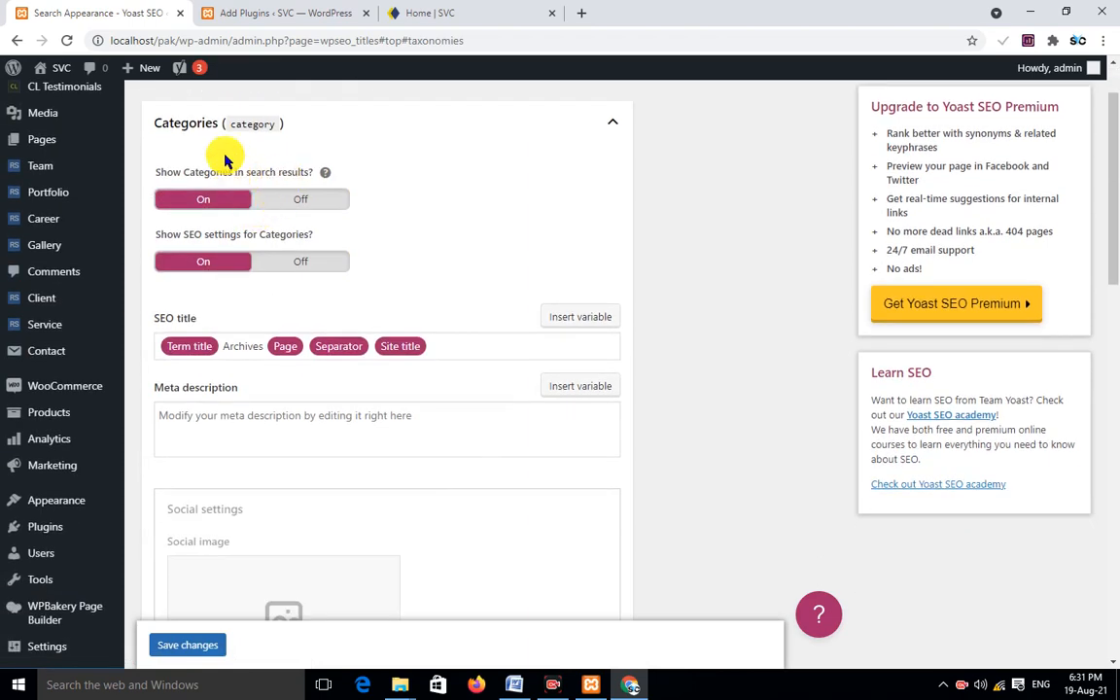
{"action": "left_click", "coordinate": [294, 200]}
{"action": "left_click", "coordinate": [305, 259]}
Turn off both search results display and SEO settings for the Tags taxonomy, and collapse its section
{"action": "scroll", "coordinate": [404, 229], "scroll_direction": "down", "scroll_amount": 3}
{"action": "scroll", "coordinate": [408, 219], "scroll_direction": "down", "scroll_amount": 5}
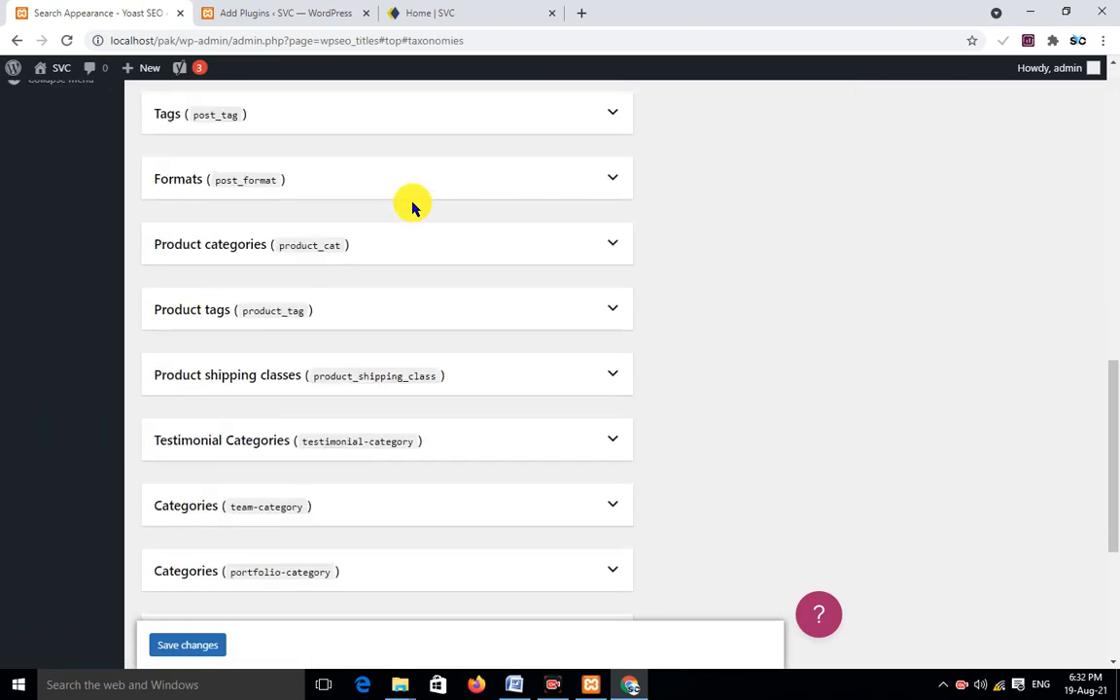
{"action": "left_click", "coordinate": [265, 121]}
{"action": "left_click", "coordinate": [303, 180]}
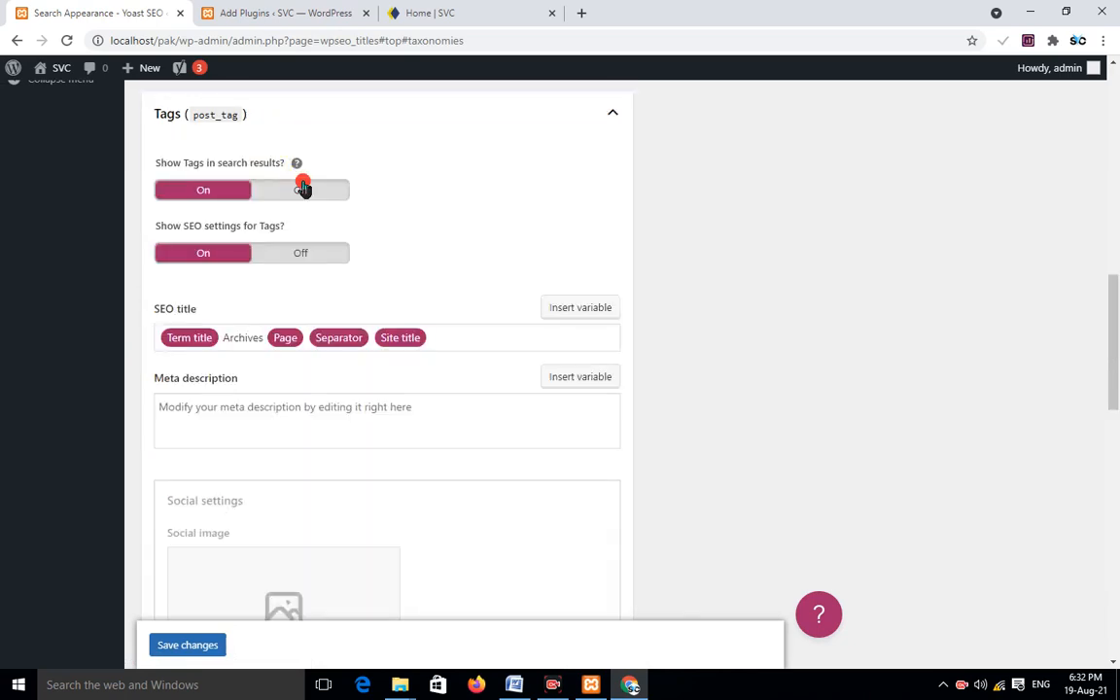
{"action": "left_click", "coordinate": [302, 251]}
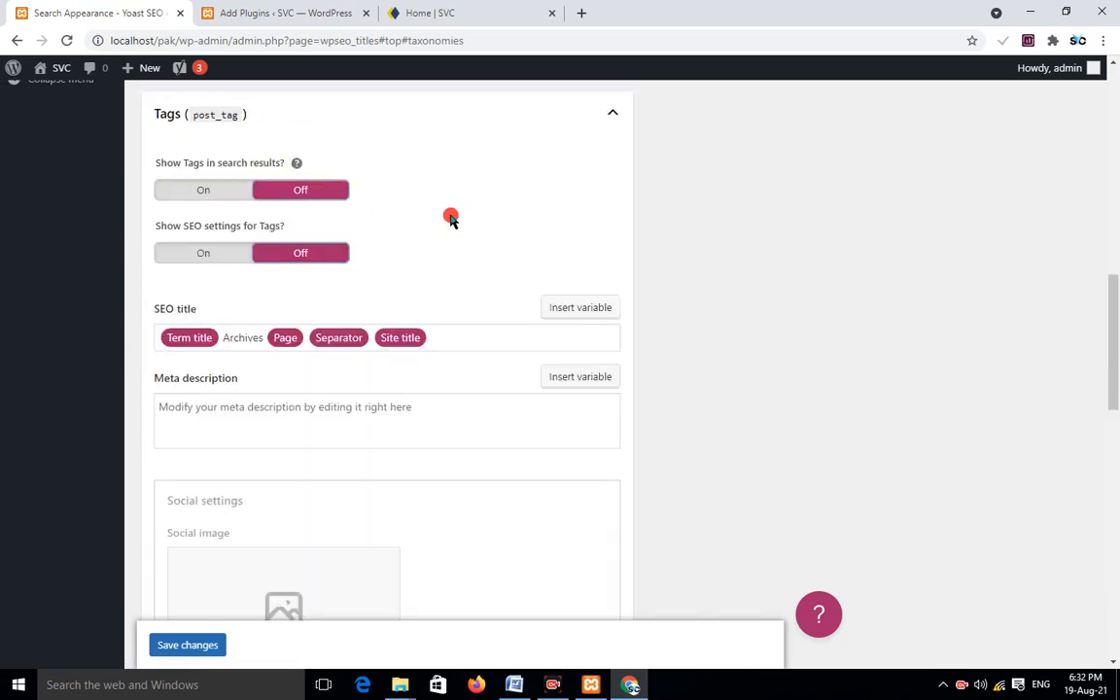
{"action": "left_click", "coordinate": [242, 122]}
Examine the Formats taxonomy settings and look over the remaining taxonomies and the category URL prefix option
{"action": "left_click", "coordinate": [318, 188]}
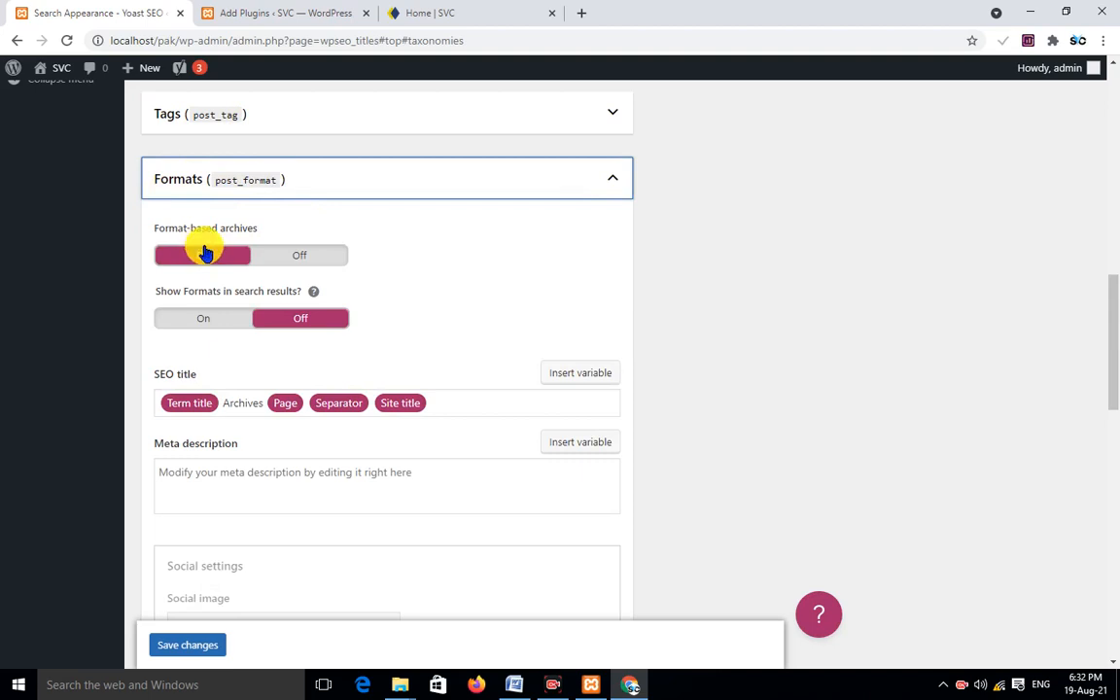
{"action": "left_click", "coordinate": [230, 178]}
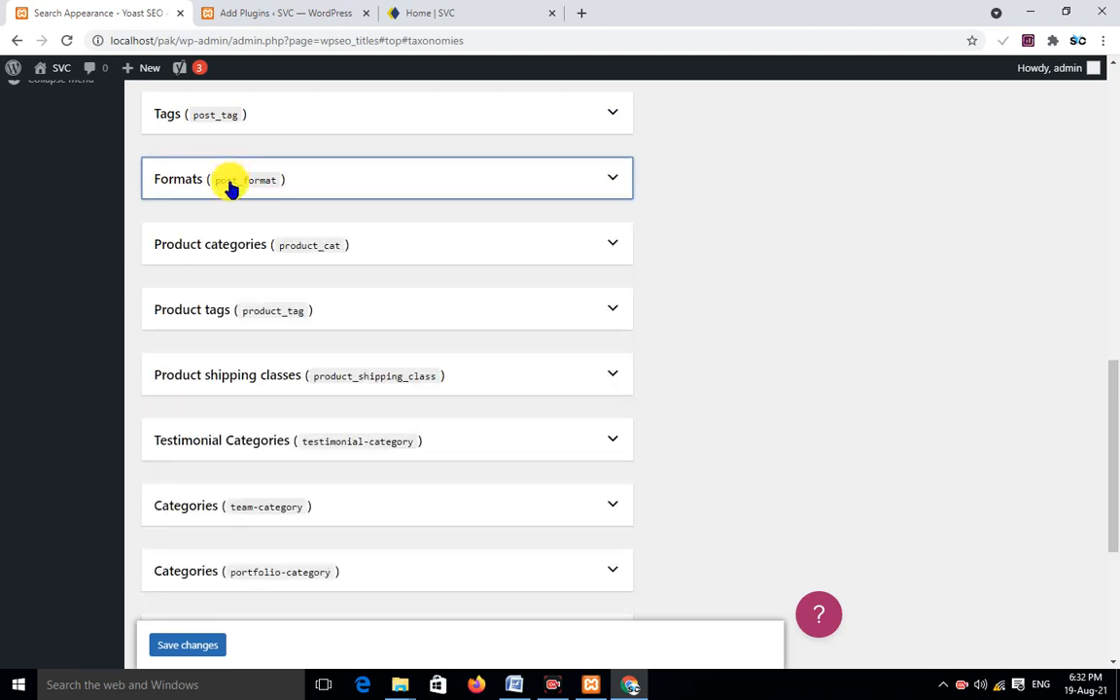
{"action": "scroll", "coordinate": [312, 232], "scroll_direction": "down", "scroll_amount": 3}
{"action": "scroll", "coordinate": [328, 250], "scroll_direction": "down", "scroll_amount": 1}
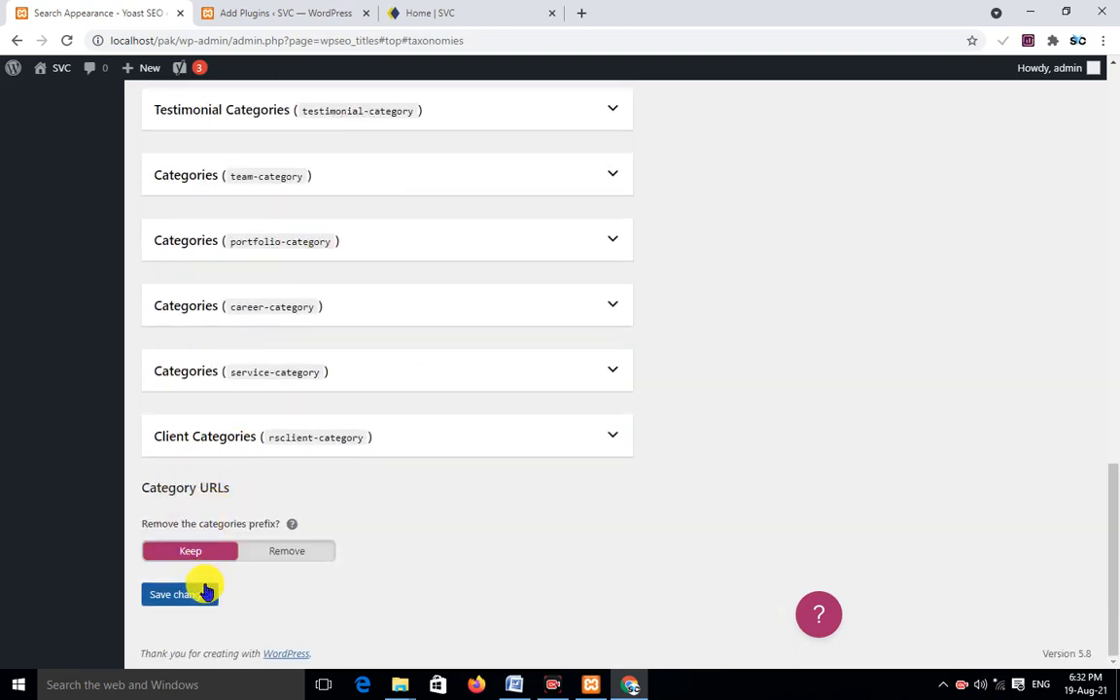
{"action": "scroll", "coordinate": [201, 593], "scroll_direction": "up", "scroll_amount": 7}
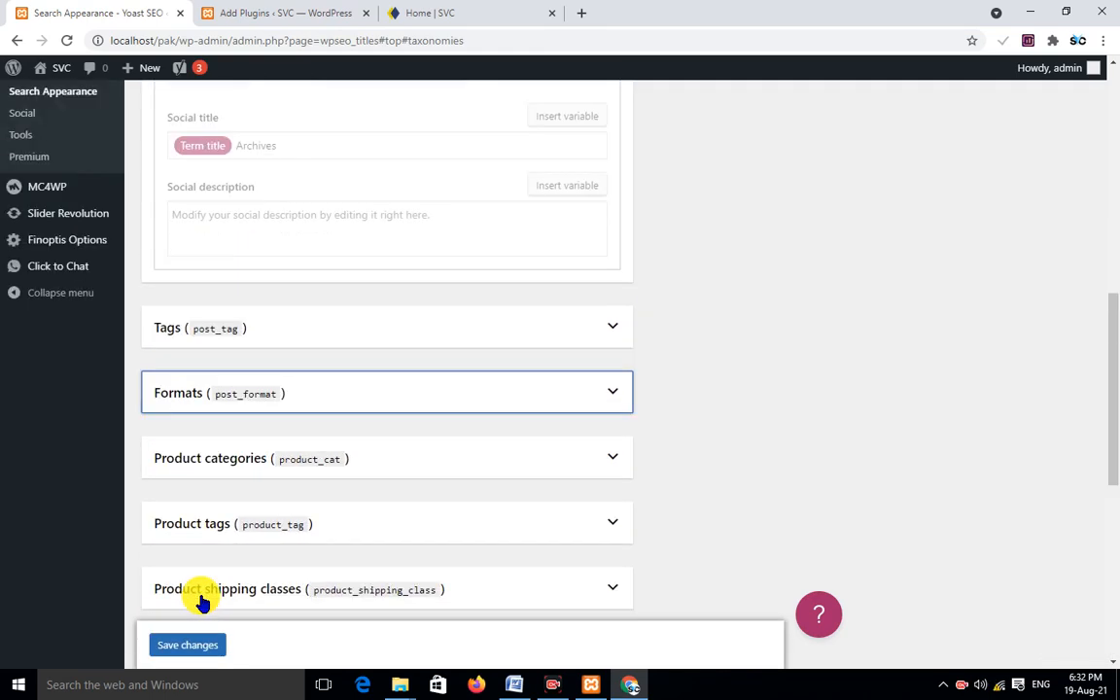
{"action": "scroll", "coordinate": [200, 603], "scroll_direction": "down", "scroll_amount": 2}
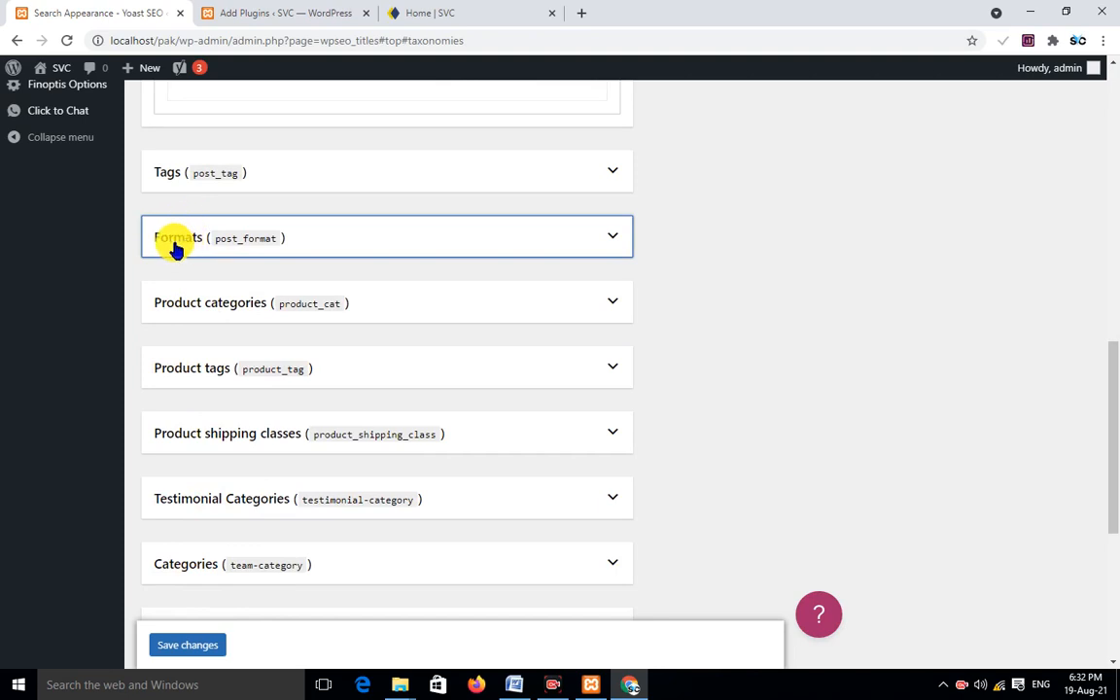
{"action": "left_click", "coordinate": [241, 241]}
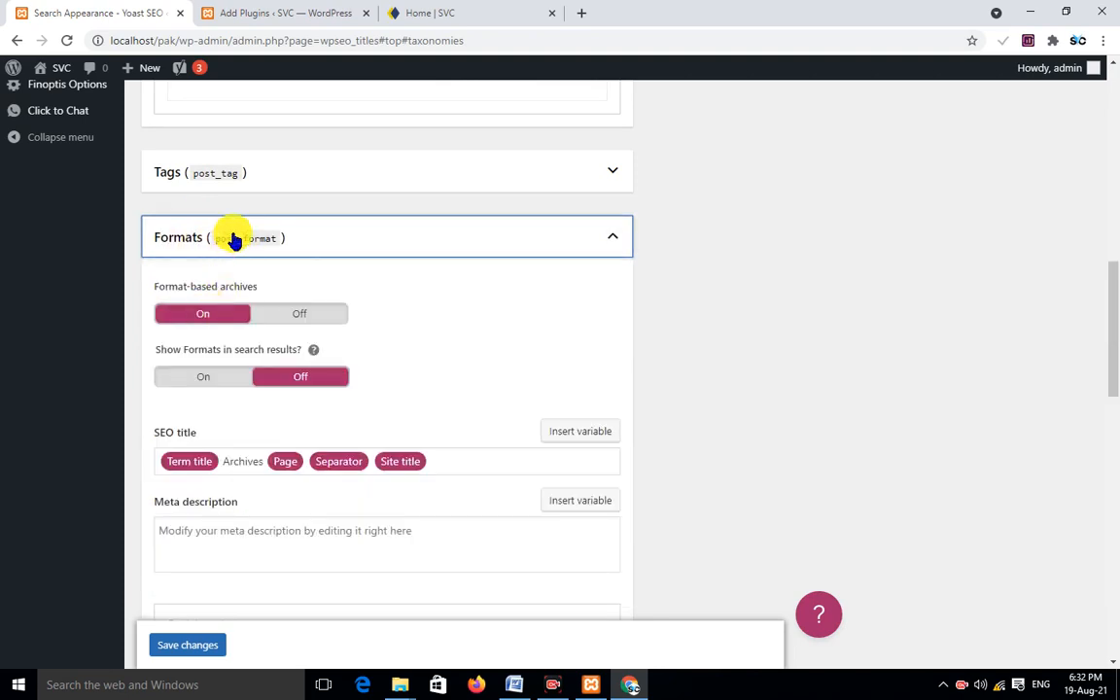
{"action": "left_click", "coordinate": [234, 238]}
Turn off both search results display and SEO settings for Client Categories (rsclient-category)
{"action": "scroll", "coordinate": [292, 262], "scroll_direction": "down", "scroll_amount": 5}
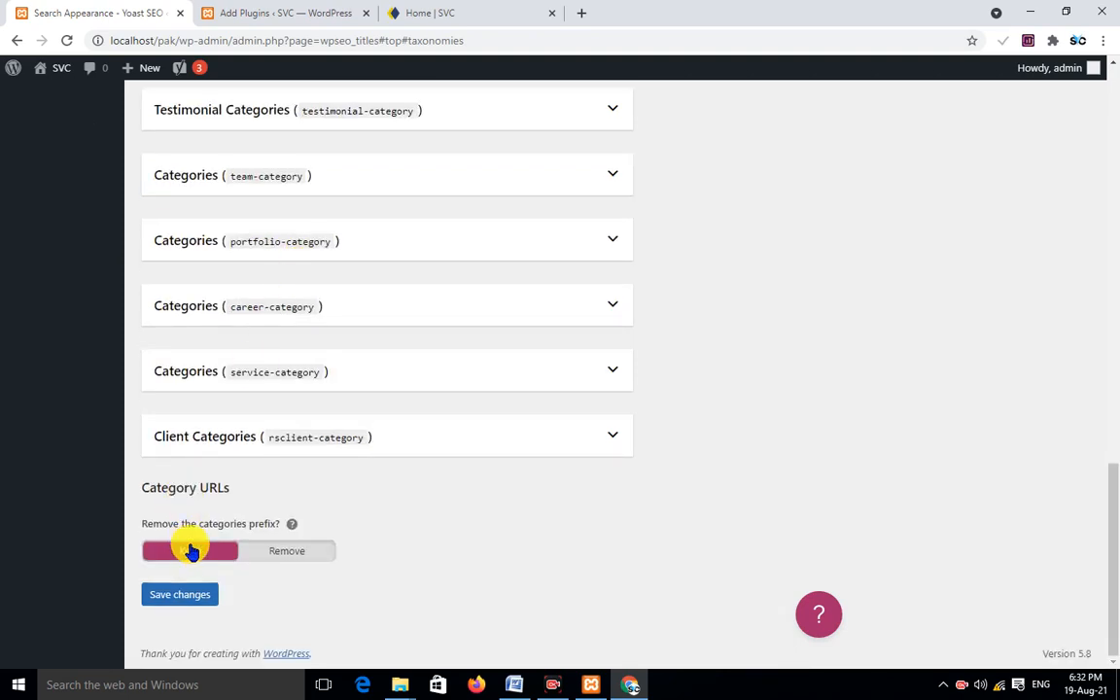
{"action": "left_click", "coordinate": [251, 439]}
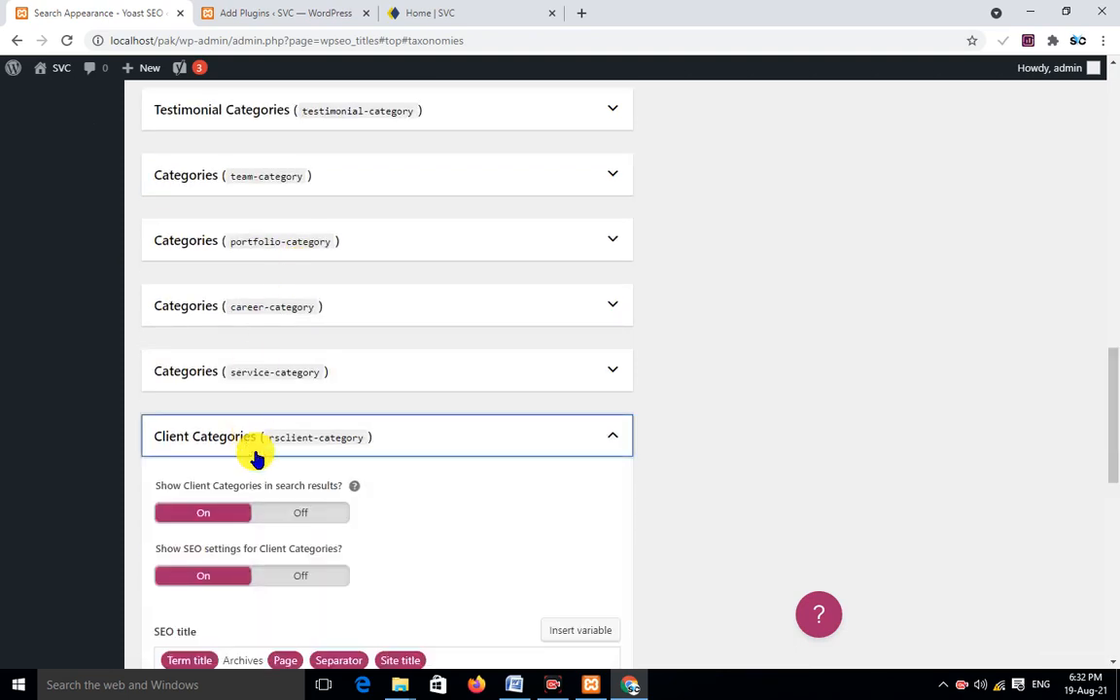
{"action": "left_click", "coordinate": [292, 513]}
{"action": "left_click", "coordinate": [300, 575]}
Turn off search results display and SEO settings for the service-category Categories, and save the taxonomy changes
{"action": "left_click", "coordinate": [298, 375]}
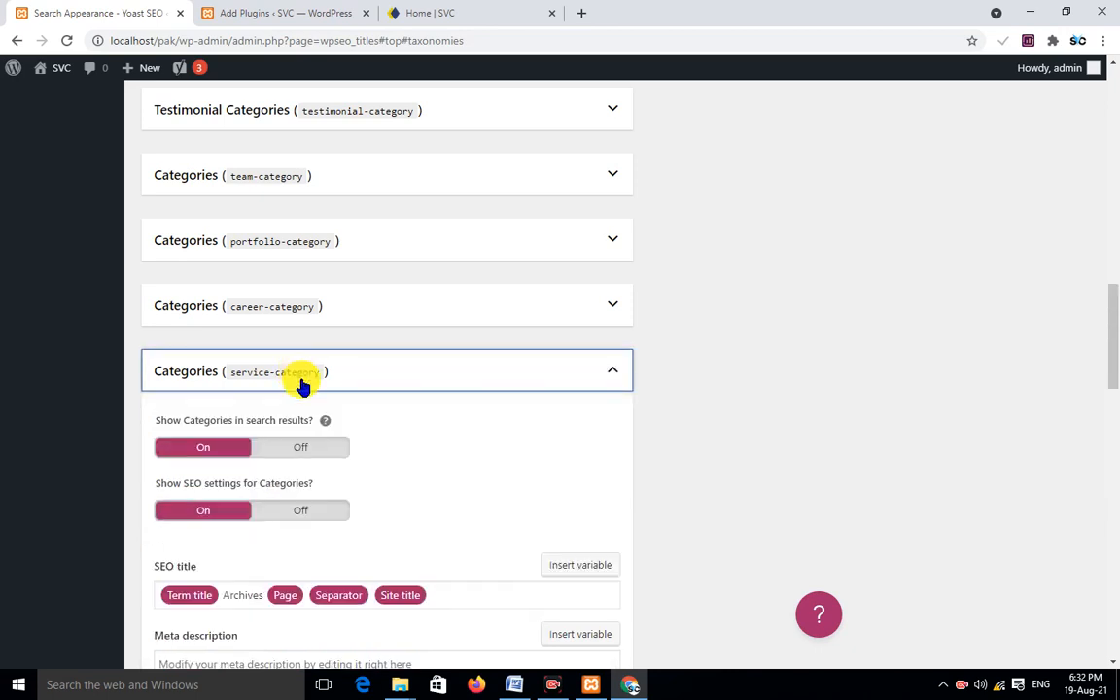
{"action": "left_click", "coordinate": [300, 448]}
{"action": "left_click", "coordinate": [300, 517]}
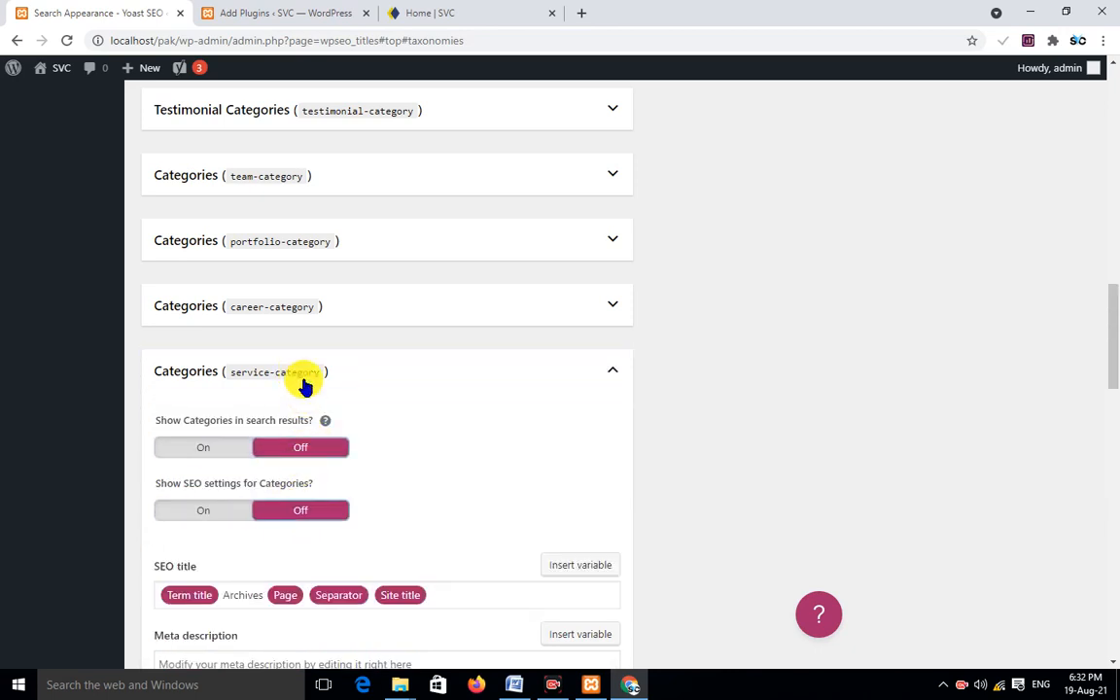
{"action": "left_click", "coordinate": [303, 378]}
{"action": "scroll", "coordinate": [395, 363], "scroll_direction": "down", "scroll_amount": 8}
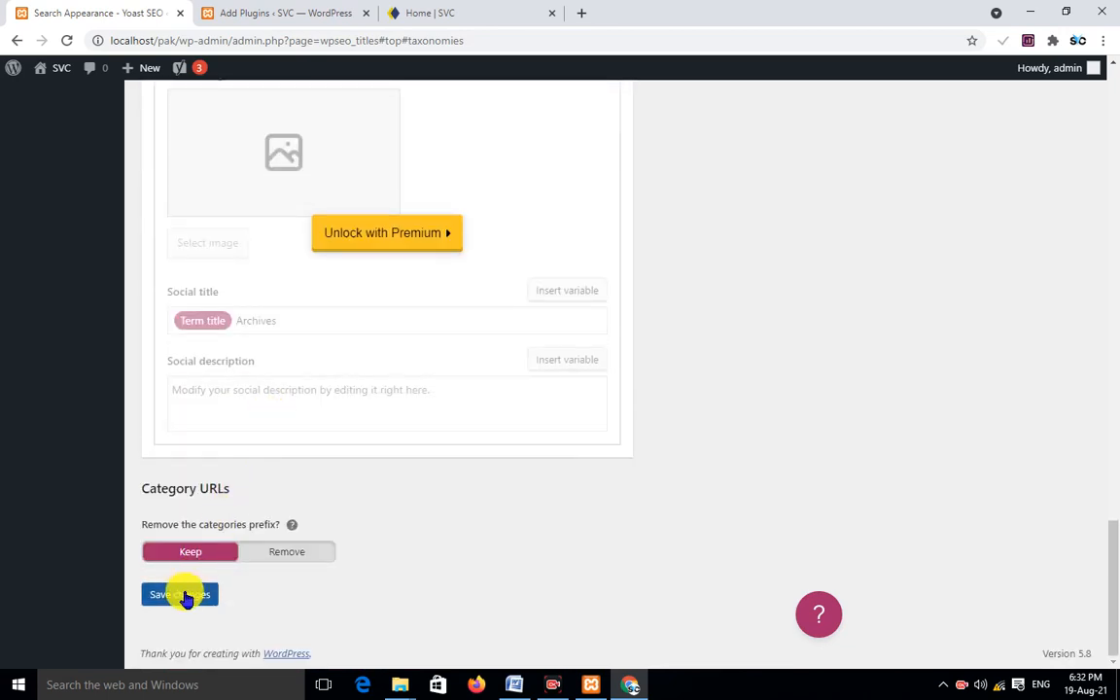
{"action": "left_click", "coordinate": [183, 594]}
Switch to the site's front-end tab and look through the home page, from its header to the blog, team and portfolio sections
{"action": "left_click", "coordinate": [452, 10]}
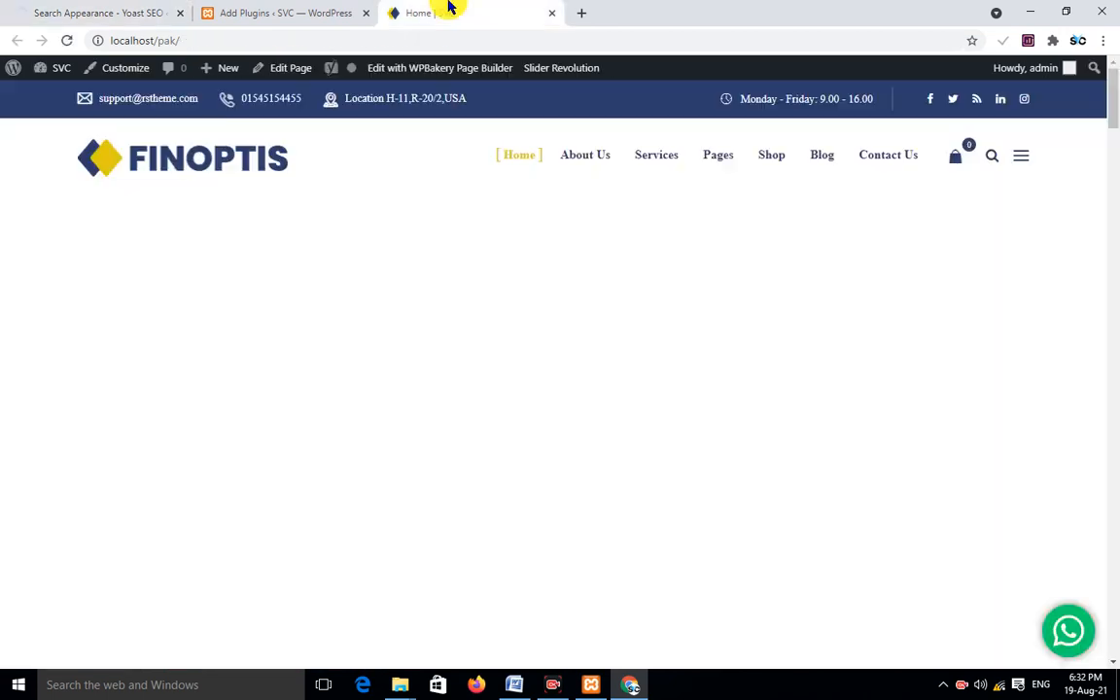
{"action": "scroll", "coordinate": [1068, 218], "scroll_direction": "down", "scroll_amount": 15}
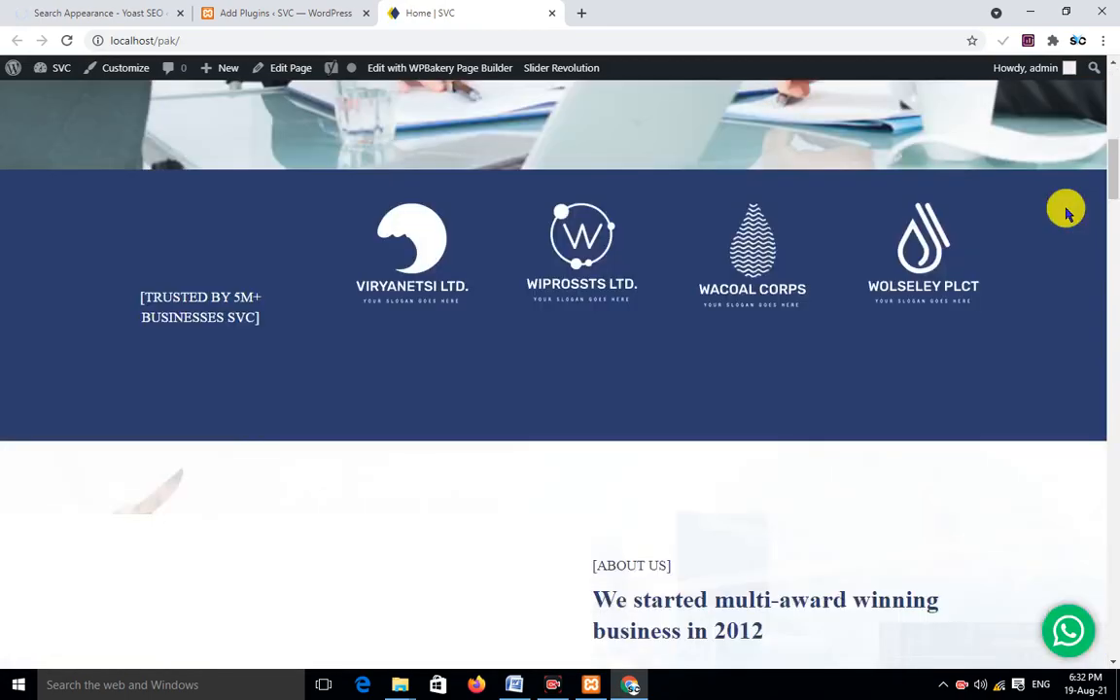
{"action": "scroll", "coordinate": [1065, 211], "scroll_direction": "down", "scroll_amount": 15}
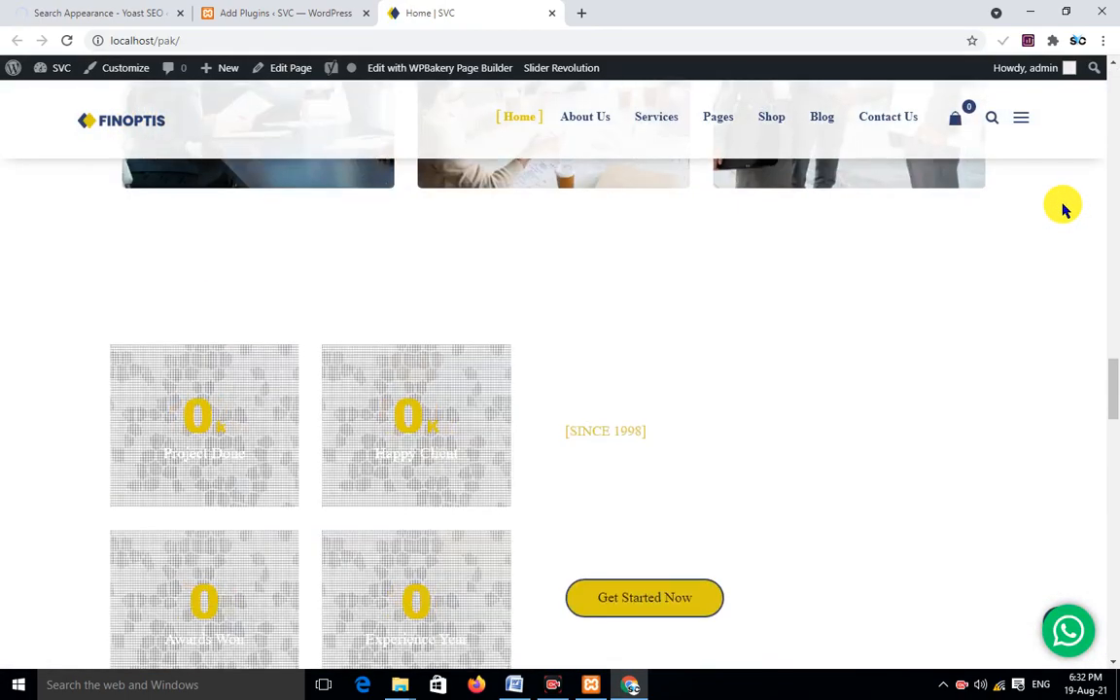
{"action": "scroll", "coordinate": [1066, 212], "scroll_direction": "down", "scroll_amount": 15}
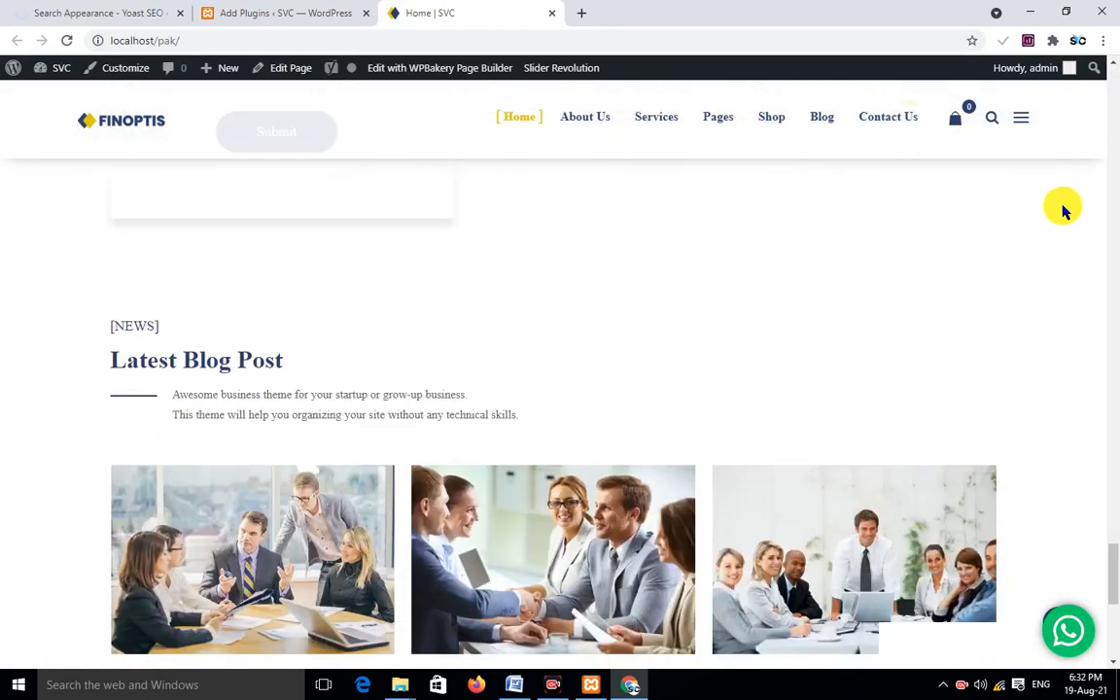
{"action": "scroll", "coordinate": [1066, 210], "scroll_direction": "down", "scroll_amount": 2}
{"action": "scroll", "coordinate": [1066, 210], "scroll_direction": "up", "scroll_amount": 12}
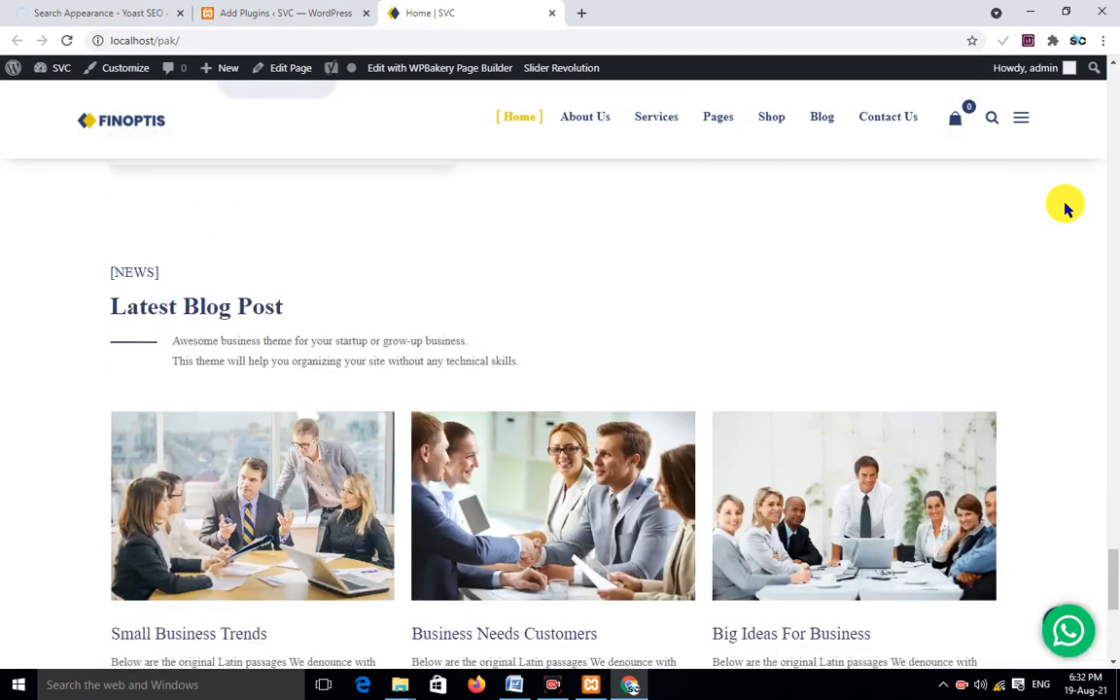
{"action": "scroll", "coordinate": [1066, 210], "scroll_direction": "up", "scroll_amount": 3}
{"action": "scroll", "coordinate": [1065, 210], "scroll_direction": "down", "scroll_amount": 3}
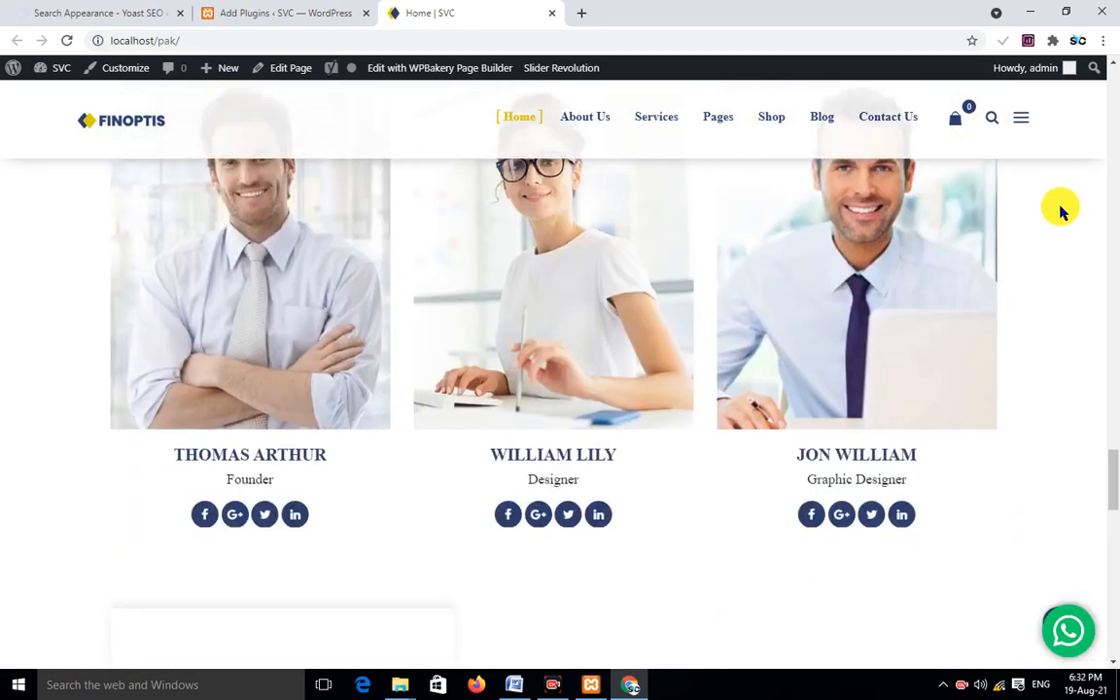
{"action": "scroll", "coordinate": [1065, 209], "scroll_direction": "up", "scroll_amount": 7}
{"action": "scroll", "coordinate": [1063, 207], "scroll_direction": "up", "scroll_amount": 6}
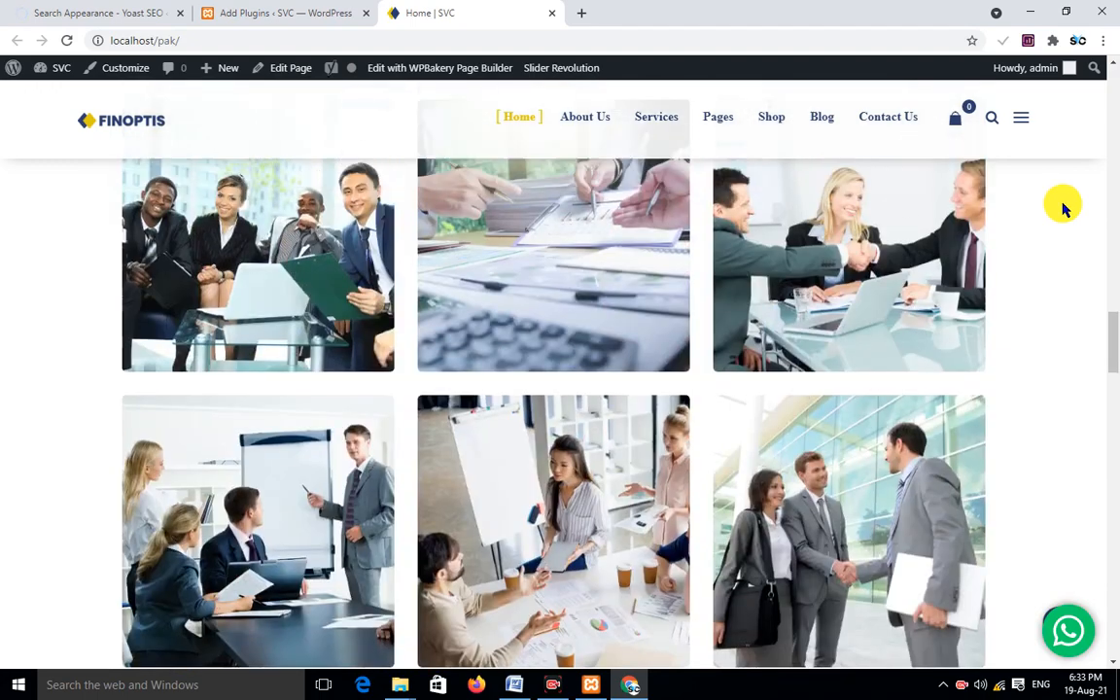
Look back over the home page and check the Service menu entries on the Add Plugins admin page
{"action": "scroll", "coordinate": [615, 208], "scroll_direction": "up", "scroll_amount": 3}
{"action": "scroll", "coordinate": [613, 209], "scroll_direction": "up", "scroll_amount": 15}
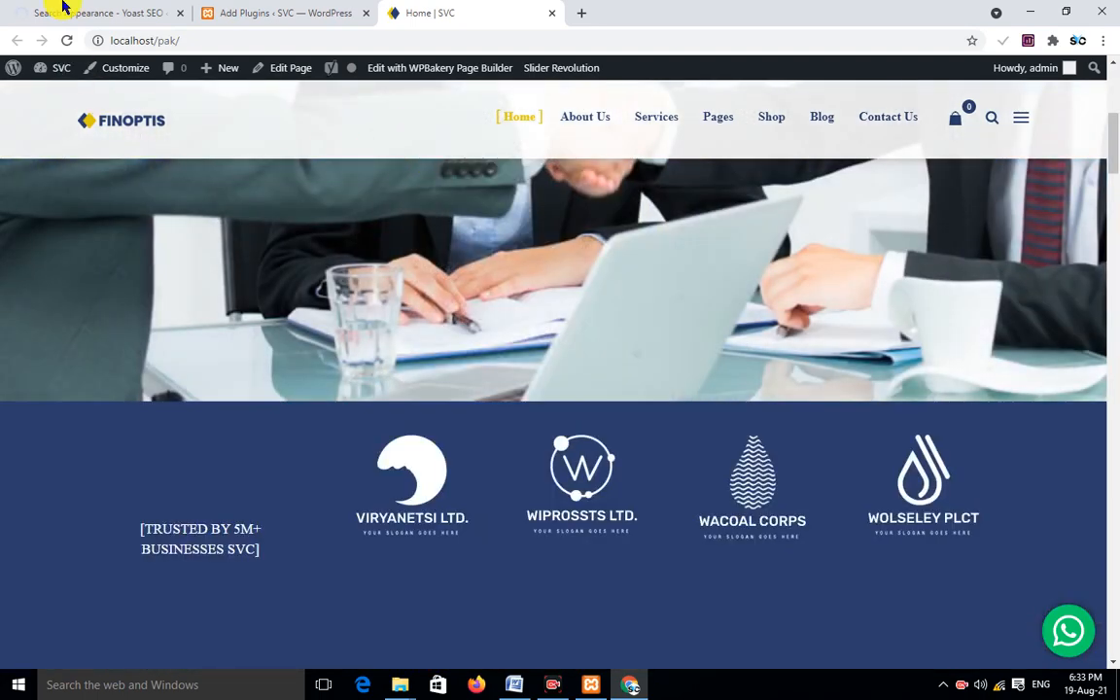
{"action": "left_click", "coordinate": [250, 8]}
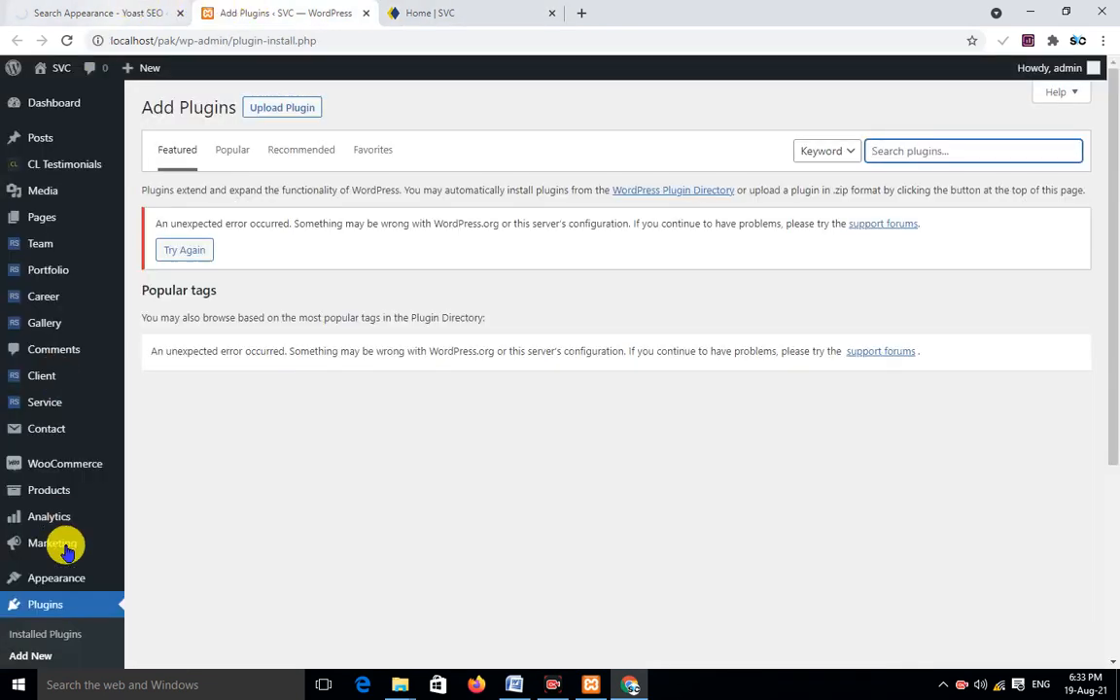
{"action": "mouse_move", "coordinate": [55, 409]}
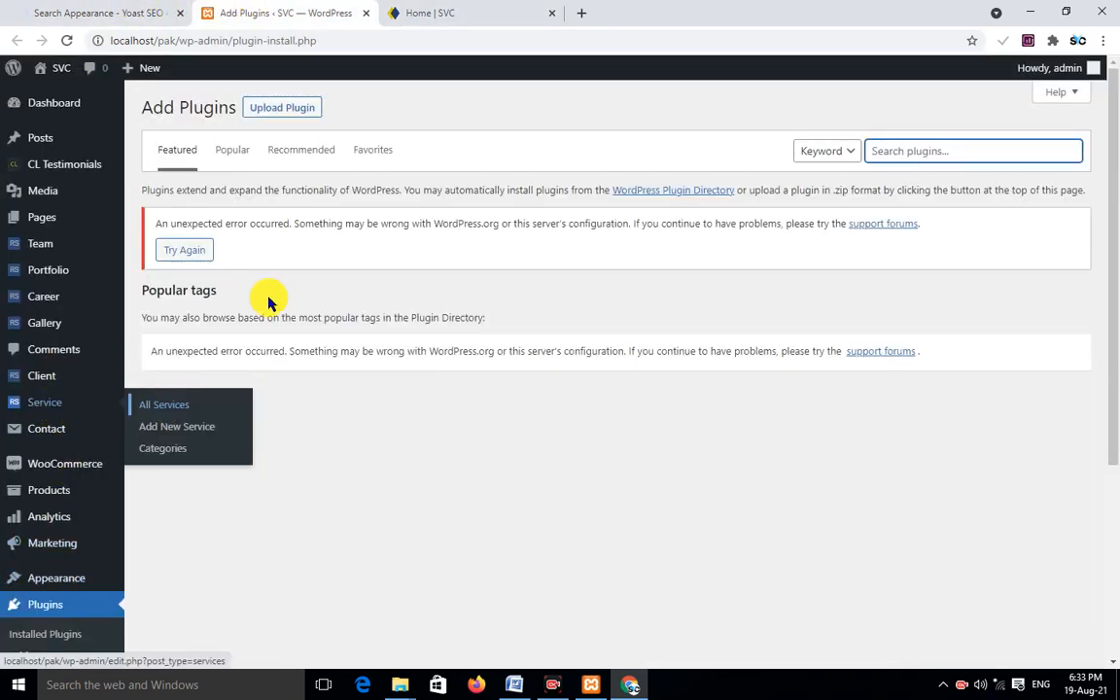
{"action": "left_click", "coordinate": [457, 12]}
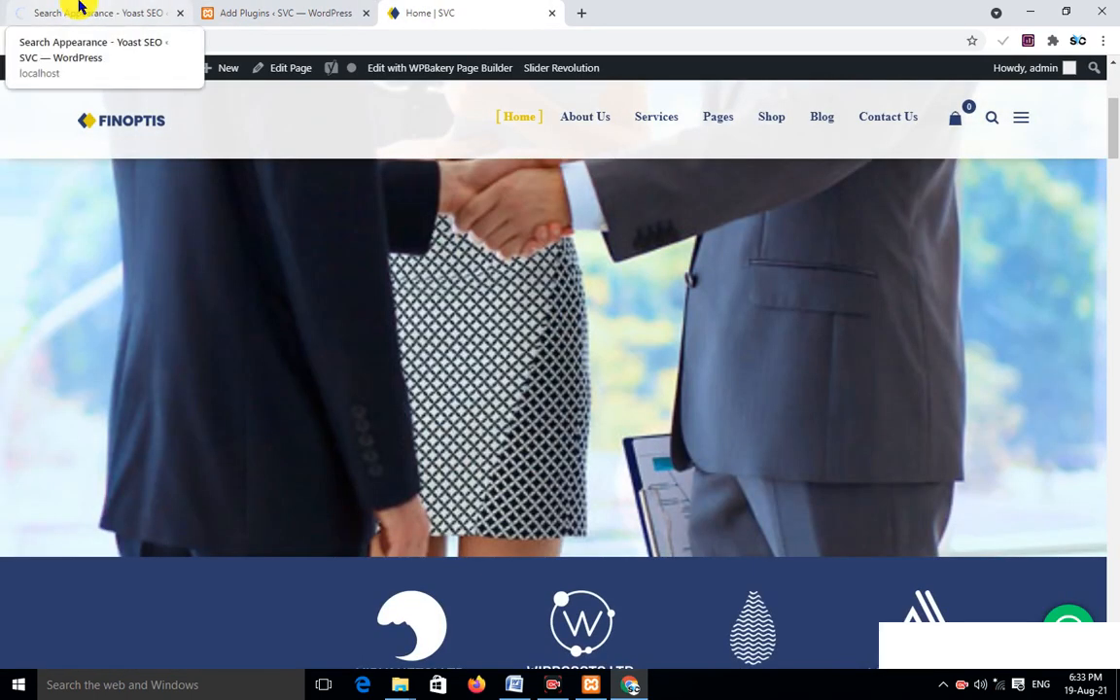
{"action": "left_click", "coordinate": [75, 8]}
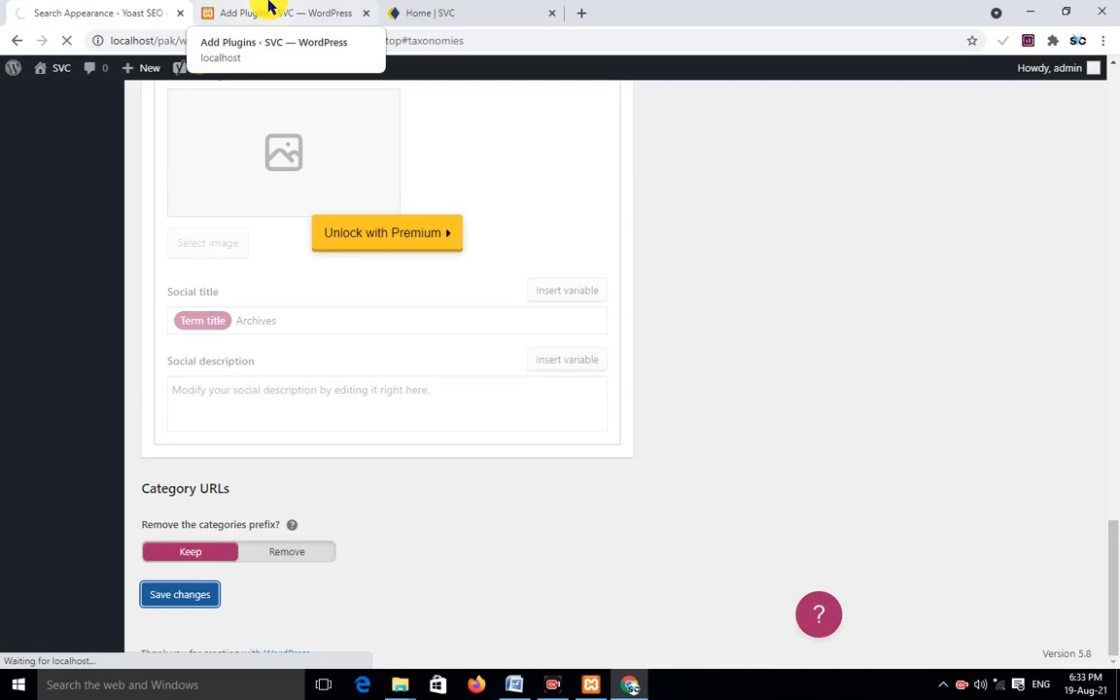
{"action": "left_click", "coordinate": [205, 7]}
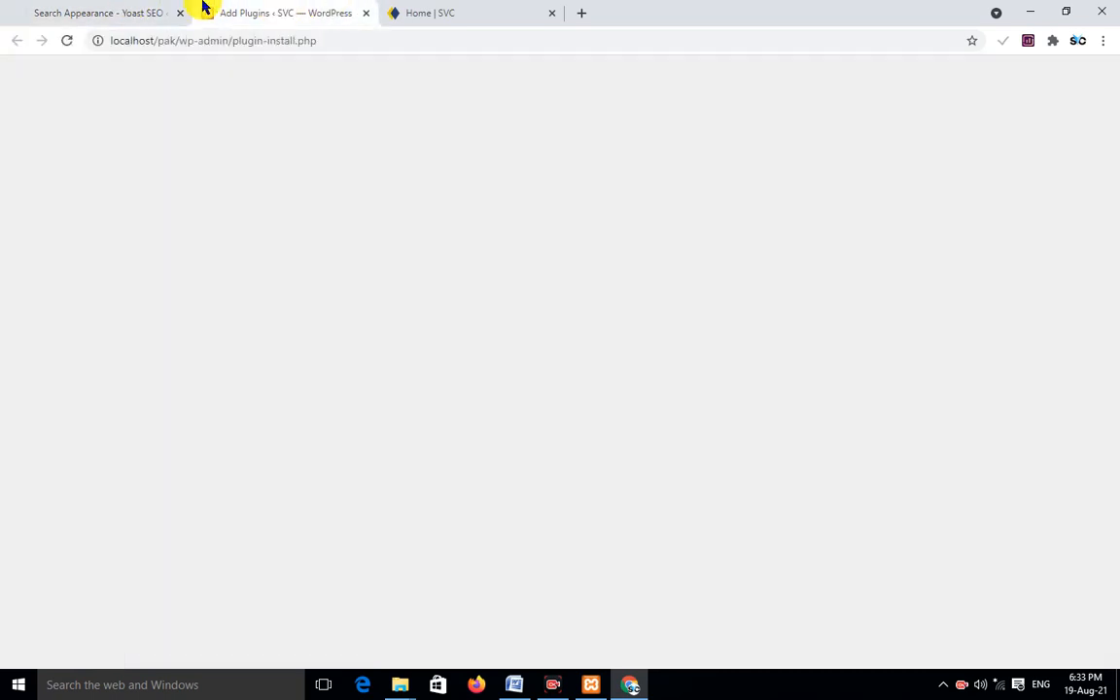
Return to Yoast's Search Appearance page and turn off author archives in the archive settings
{"action": "left_click", "coordinate": [103, 12]}
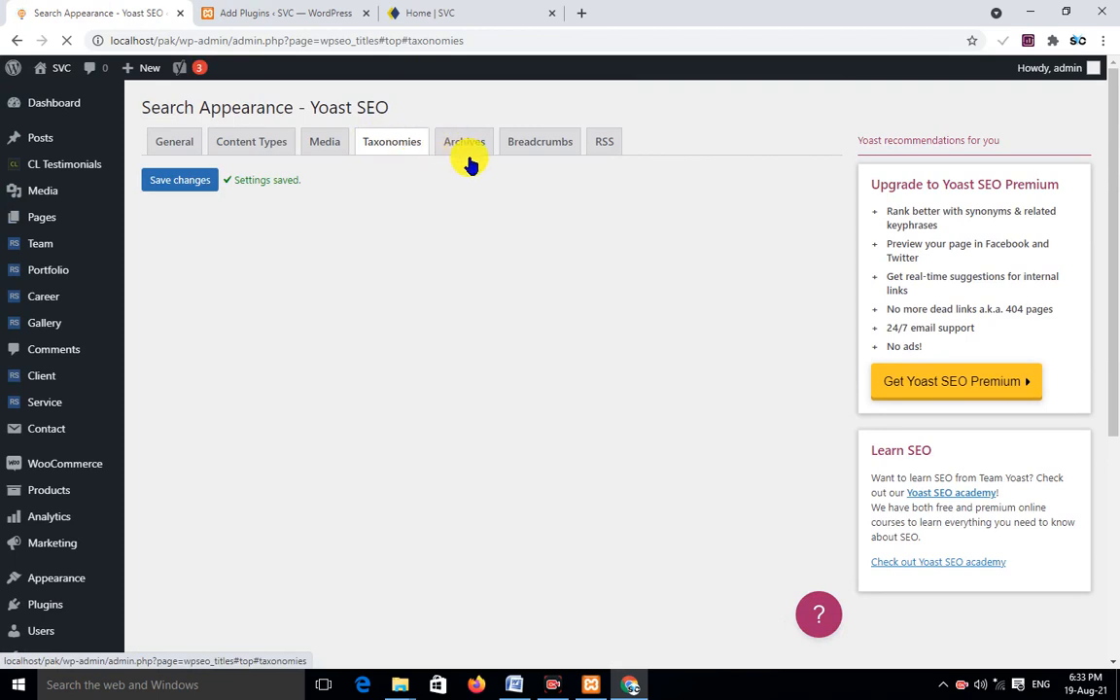
{"action": "left_click", "coordinate": [463, 151]}
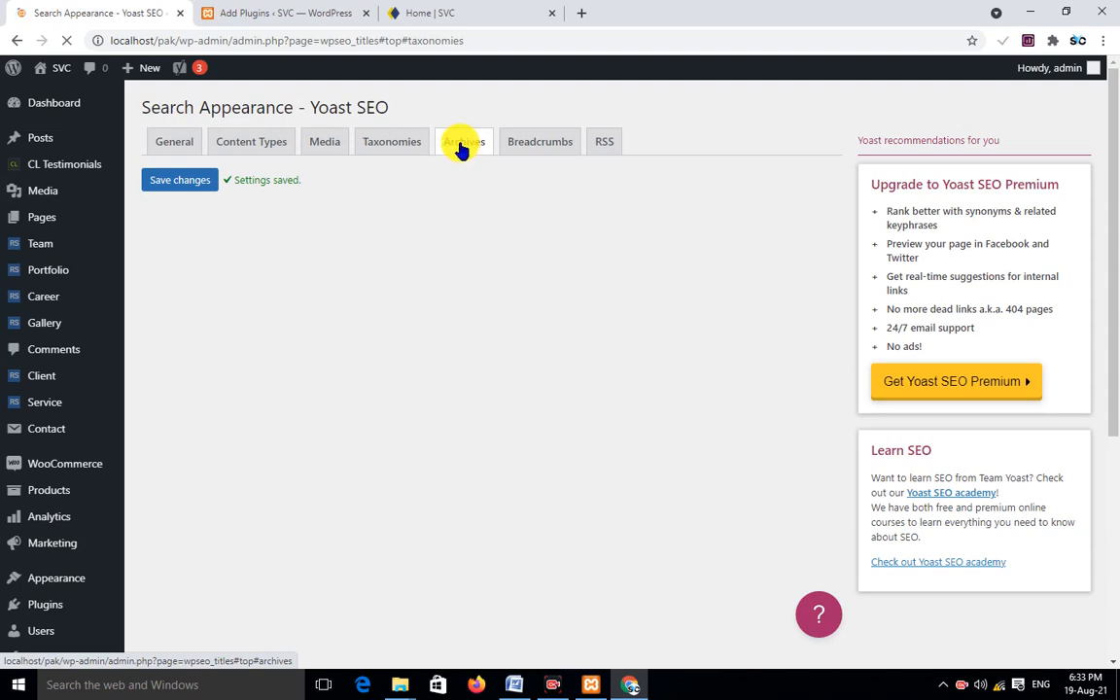
{"action": "left_click", "coordinate": [462, 146]}
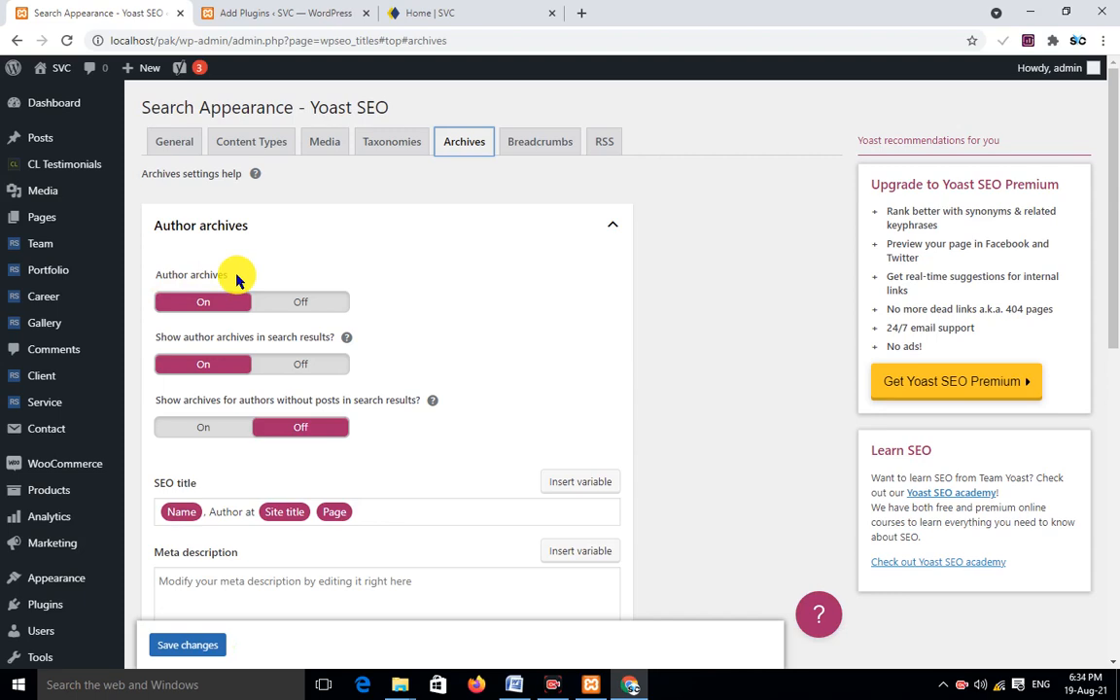
{"action": "left_click", "coordinate": [282, 305]}
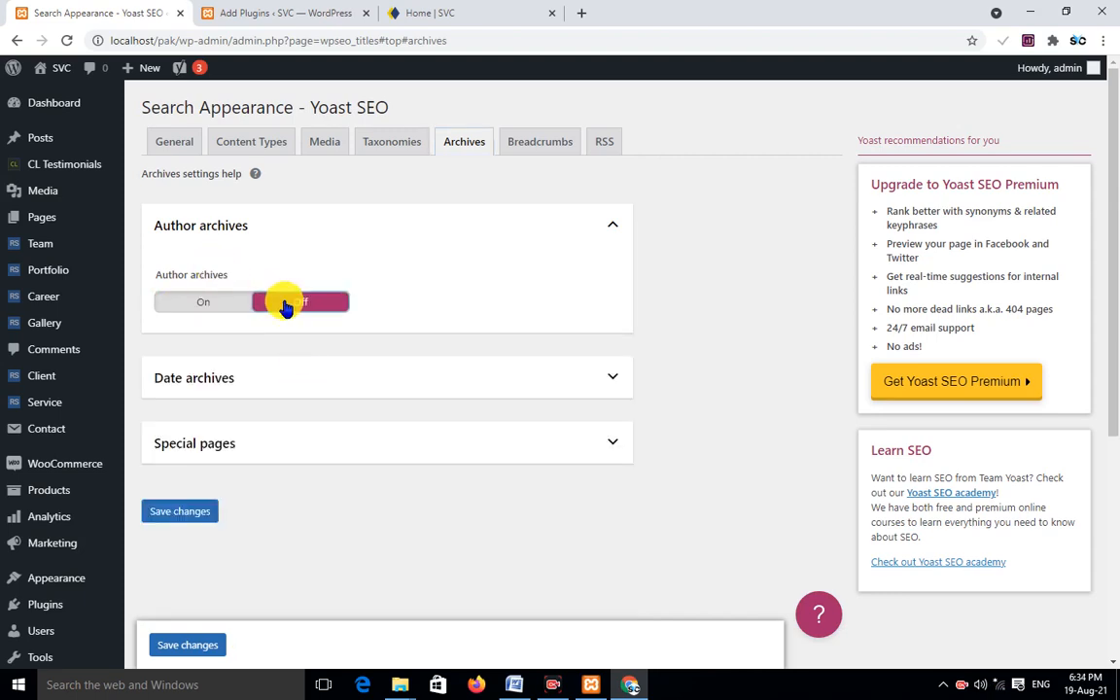
Turn off date archives and save the archive settings
{"action": "scroll", "coordinate": [243, 278], "scroll_direction": "down", "scroll_amount": 2}
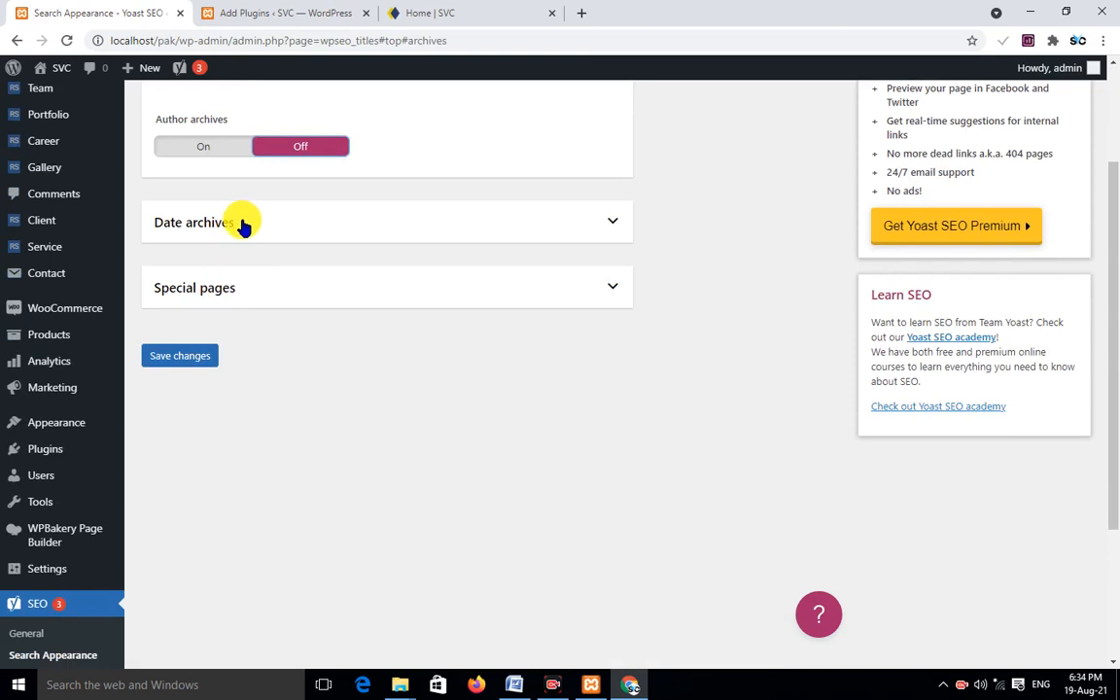
{"action": "left_click", "coordinate": [243, 225]}
{"action": "left_click", "coordinate": [308, 296]}
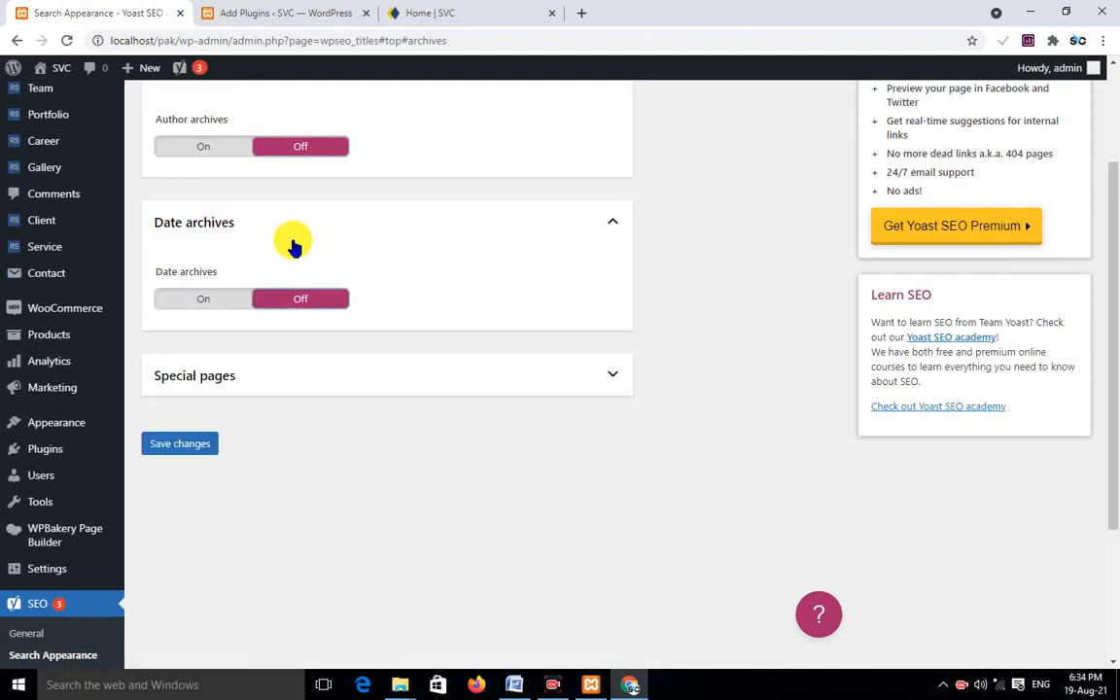
{"action": "scroll", "coordinate": [307, 202], "scroll_direction": "up", "scroll_amount": 1}
{"action": "left_click", "coordinate": [218, 453]}
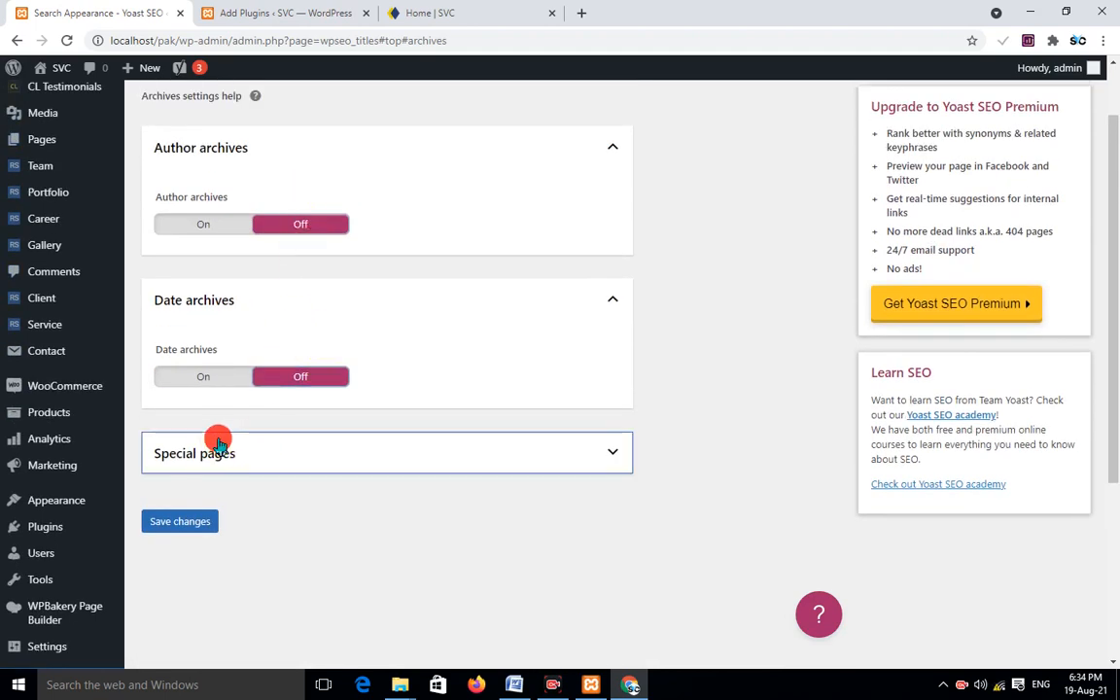
{"action": "left_click", "coordinate": [218, 453]}
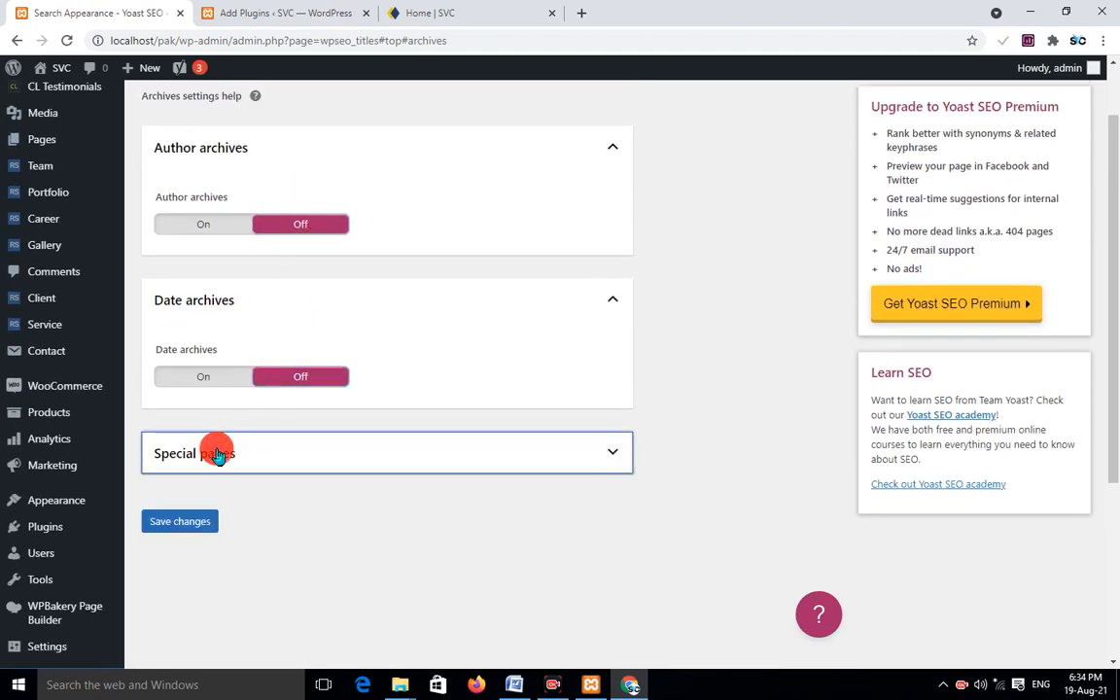
{"action": "left_click", "coordinate": [181, 522]}
{"action": "scroll", "coordinate": [364, 509], "scroll_direction": "up", "scroll_amount": 1}
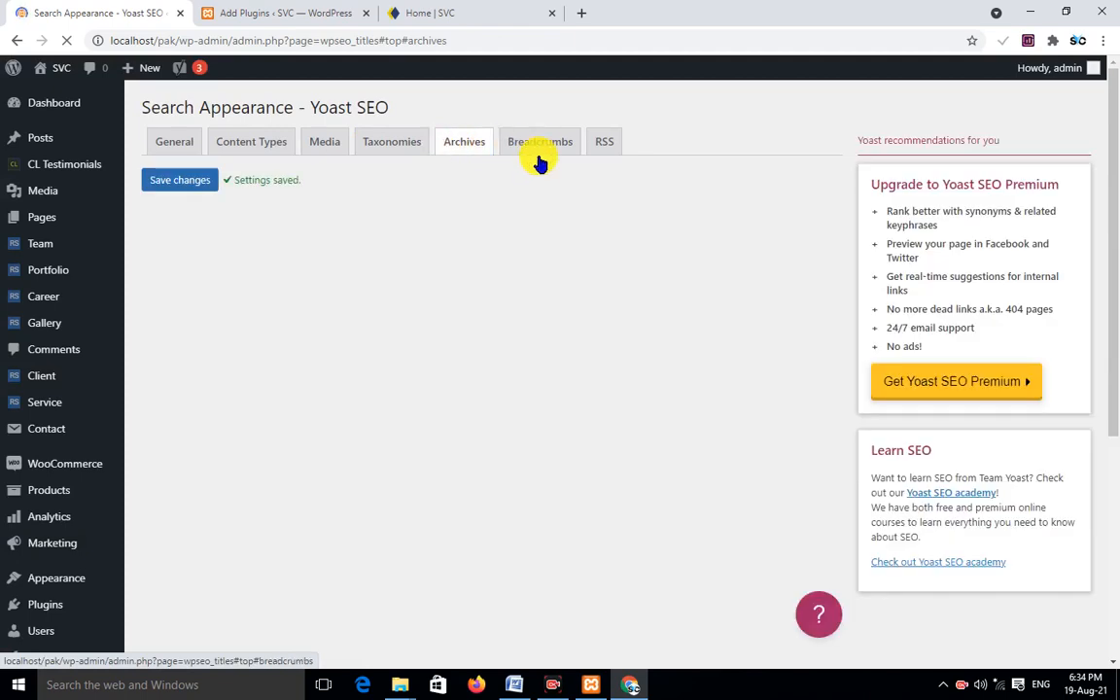
In the breadcrumbs settings, set the taxonomy shown in breadcrumbs for Posts to Category
{"action": "left_click", "coordinate": [540, 146]}
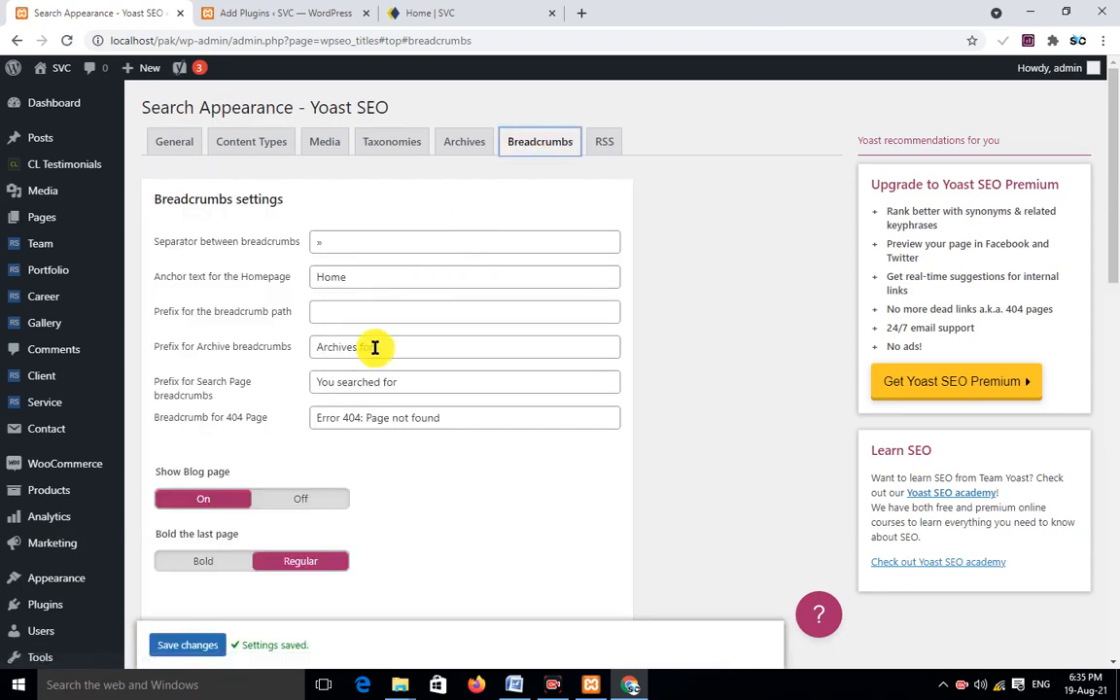
{"action": "scroll", "coordinate": [387, 337], "scroll_direction": "down", "scroll_amount": 5}
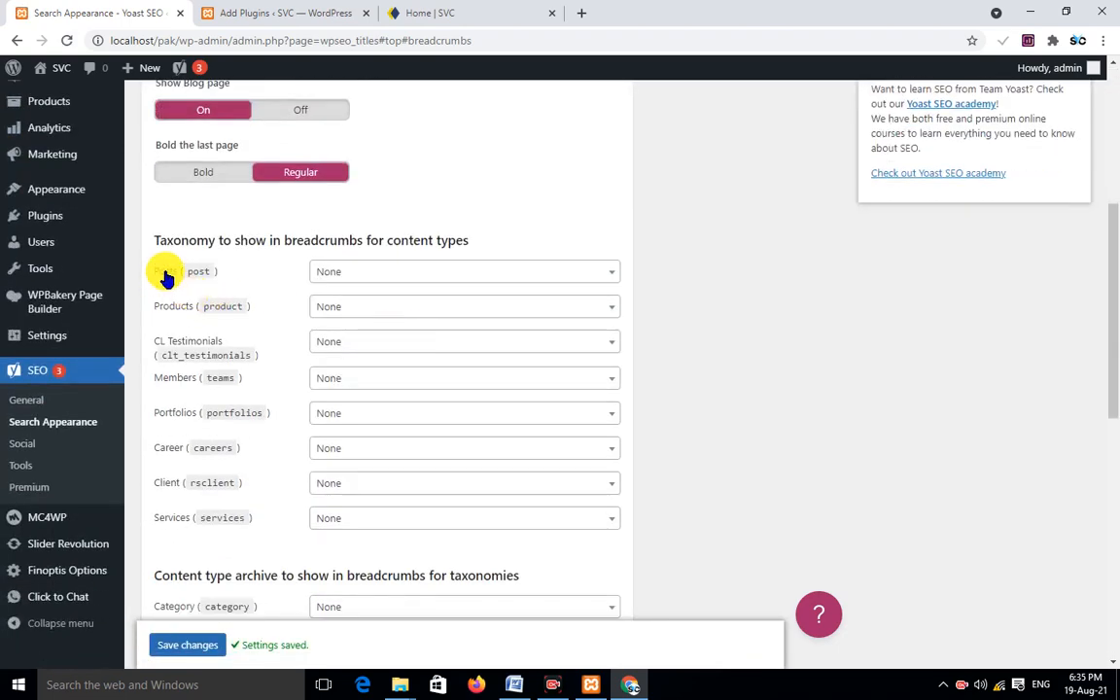
{"action": "left_click", "coordinate": [350, 277]}
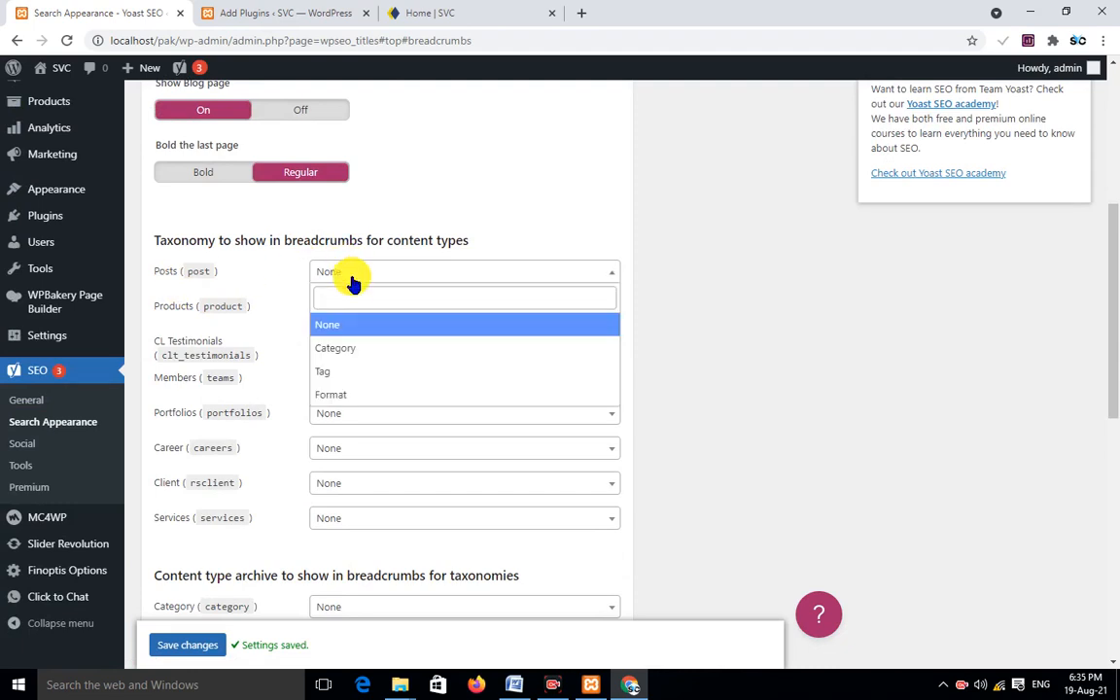
{"action": "left_click", "coordinate": [362, 348]}
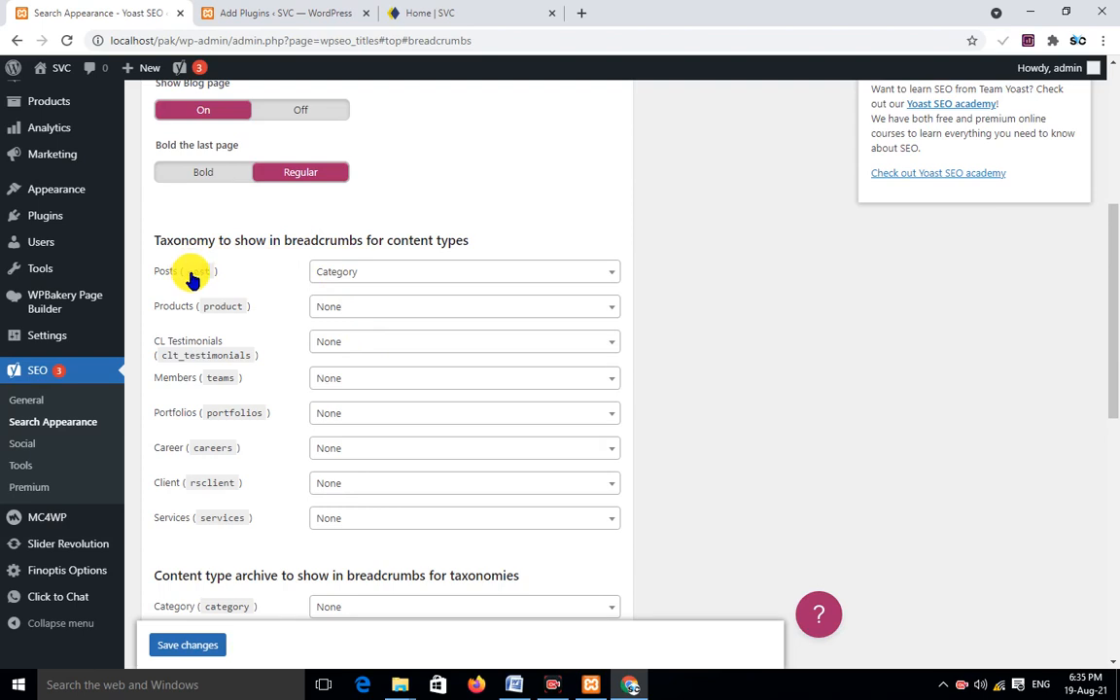
{"action": "left_click", "coordinate": [340, 274]}
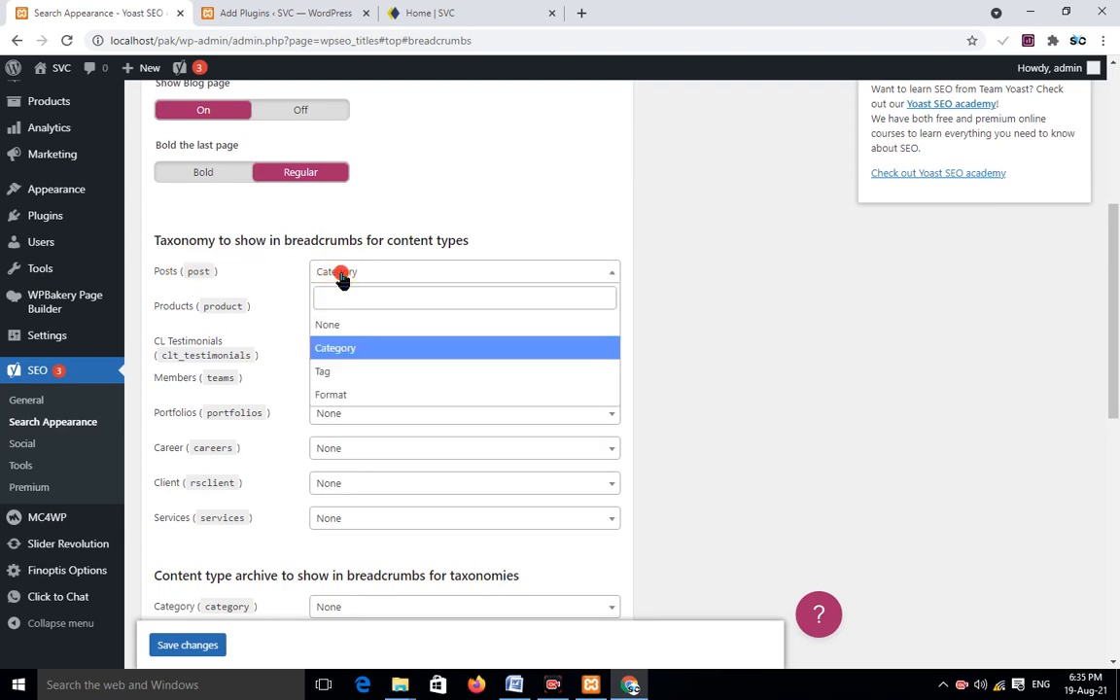
{"action": "left_click", "coordinate": [370, 347]}
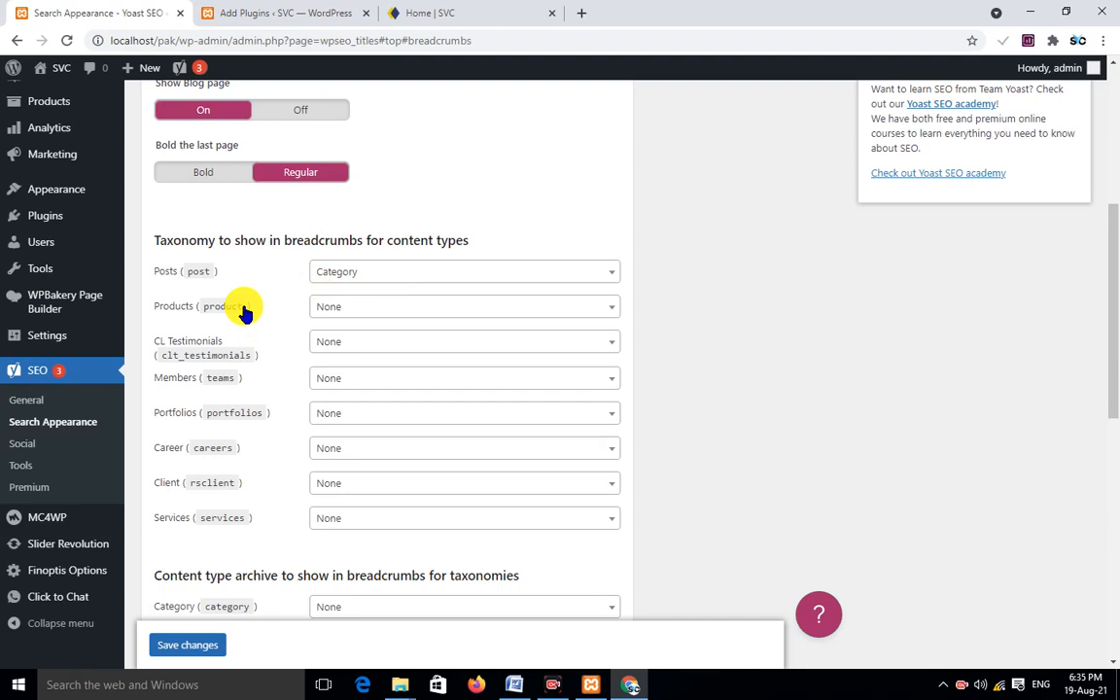
Try Category as the breadcrumb taxonomy for Products and None for Posts
{"action": "left_click", "coordinate": [331, 307]}
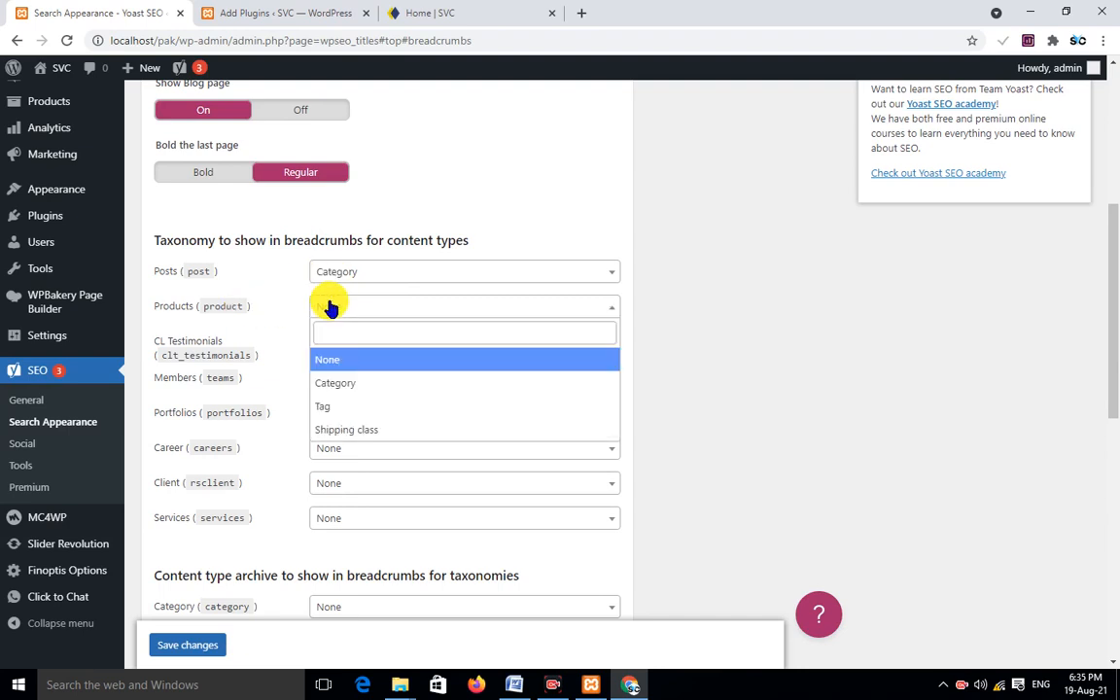
{"action": "left_click", "coordinate": [335, 381]}
{"action": "left_click", "coordinate": [337, 277]}
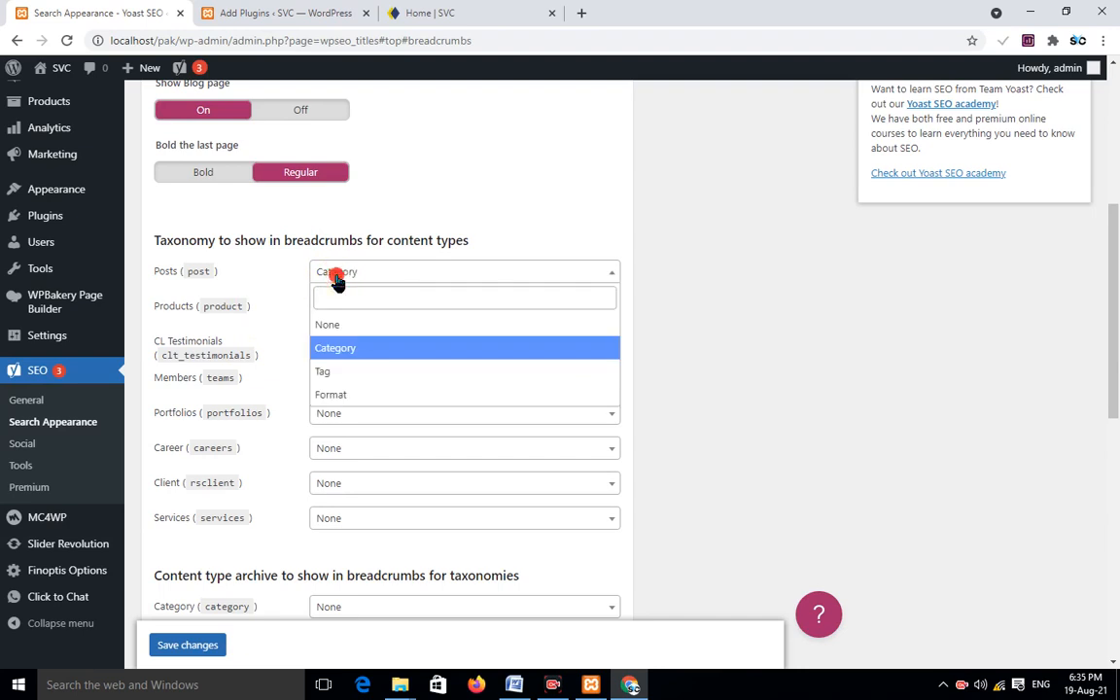
{"action": "left_click", "coordinate": [333, 325]}
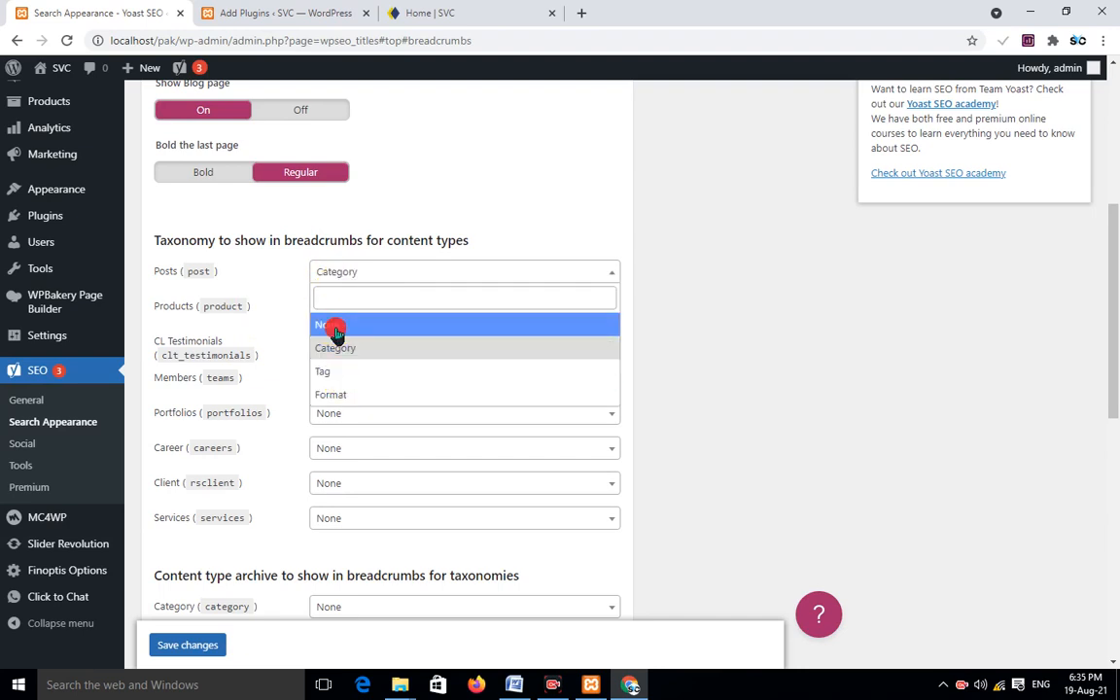
Set the breadcrumb taxonomy to Category for Posts and None for Products, and save the breadcrumbs settings
{"action": "left_click", "coordinate": [333, 276]}
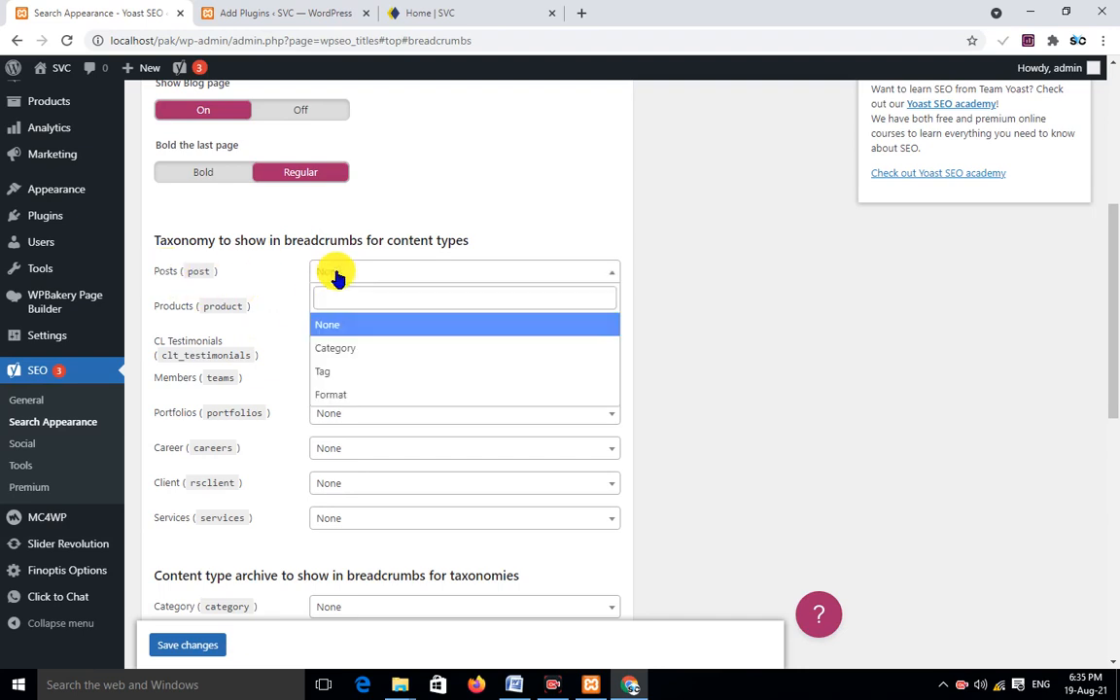
{"action": "left_click", "coordinate": [356, 358]}
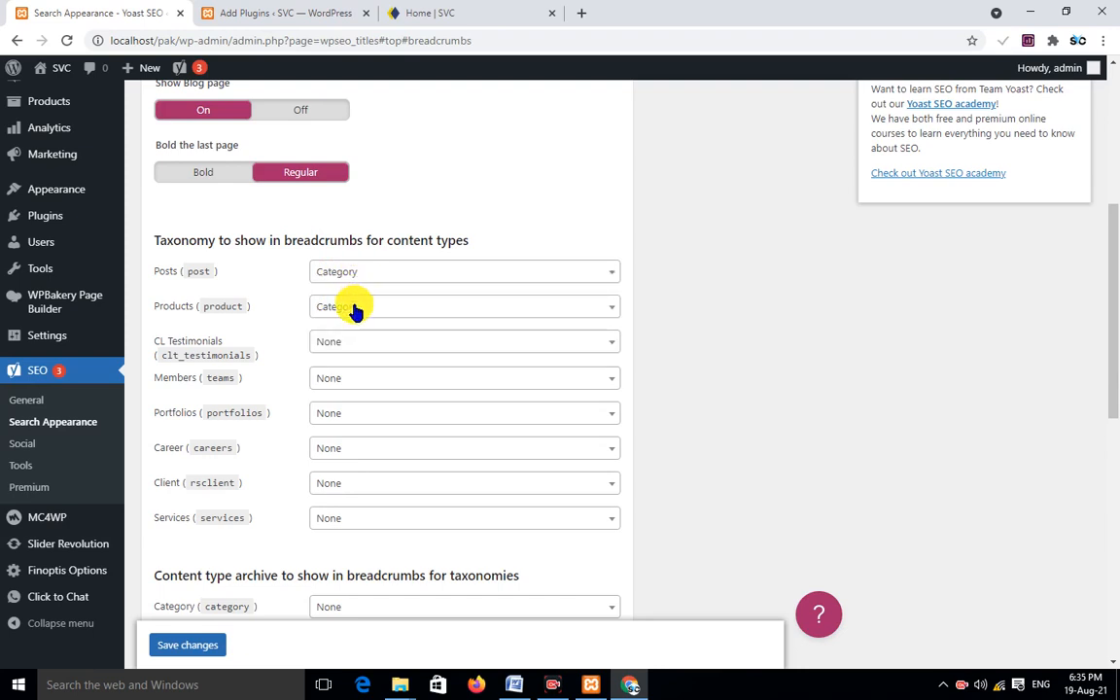
{"action": "left_click", "coordinate": [356, 306]}
{"action": "left_click", "coordinate": [348, 360]}
{"action": "left_click", "coordinate": [191, 646]}
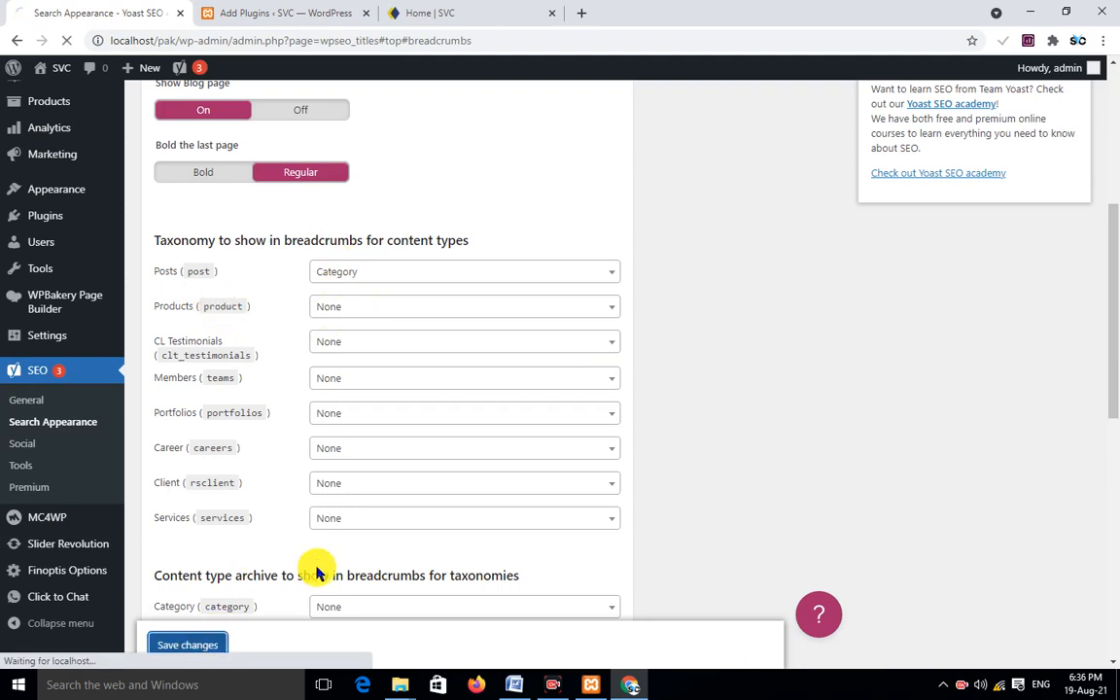
{"action": "scroll", "coordinate": [683, 433], "scroll_direction": "up", "scroll_amount": 4}
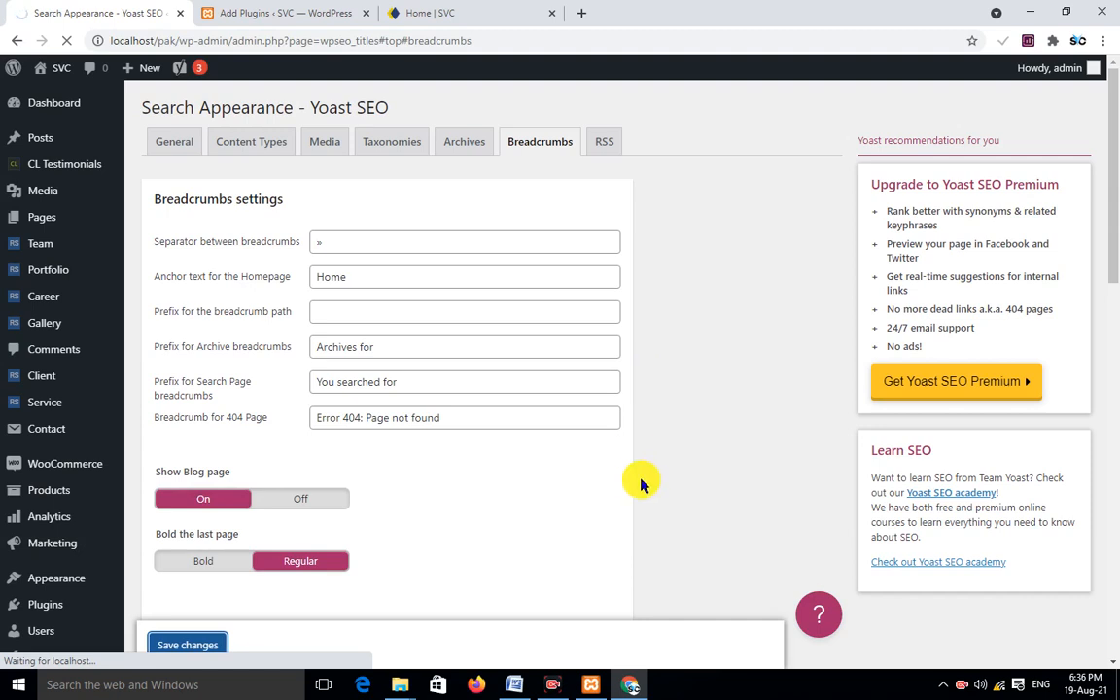
Switch to the open Microsoft Word document and look through the pickup truck article from start to end
{"action": "mouse_move", "coordinate": [513, 681]}
{"action": "left_click", "coordinate": [522, 637]}
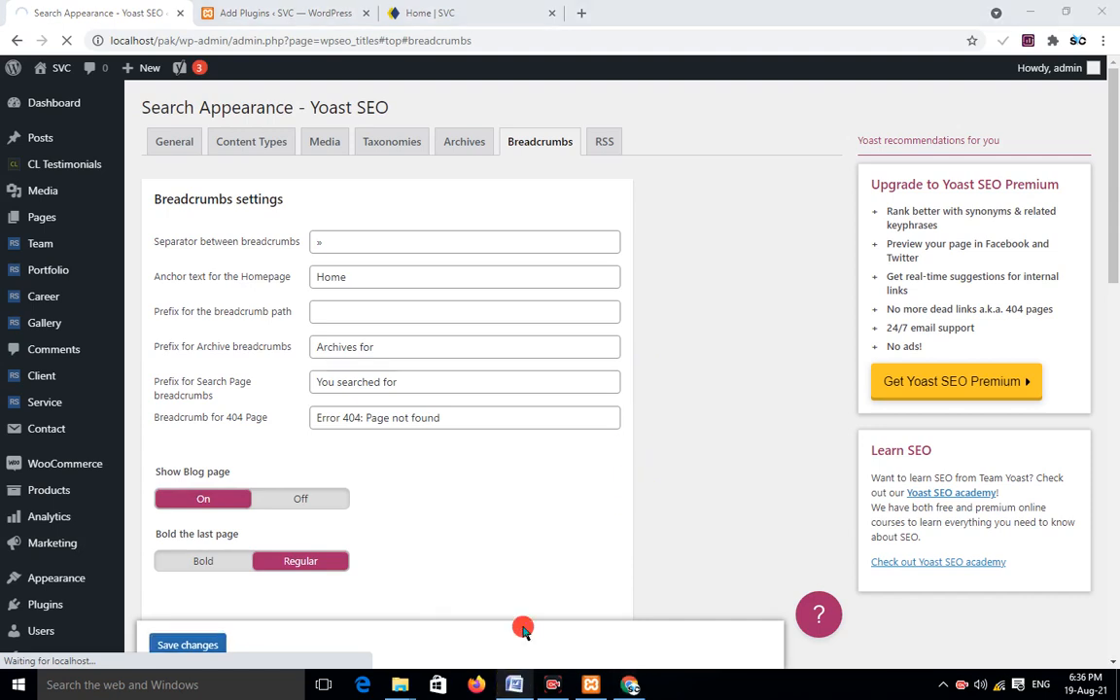
{"action": "scroll", "coordinate": [467, 411], "scroll_direction": "down", "scroll_amount": 3}
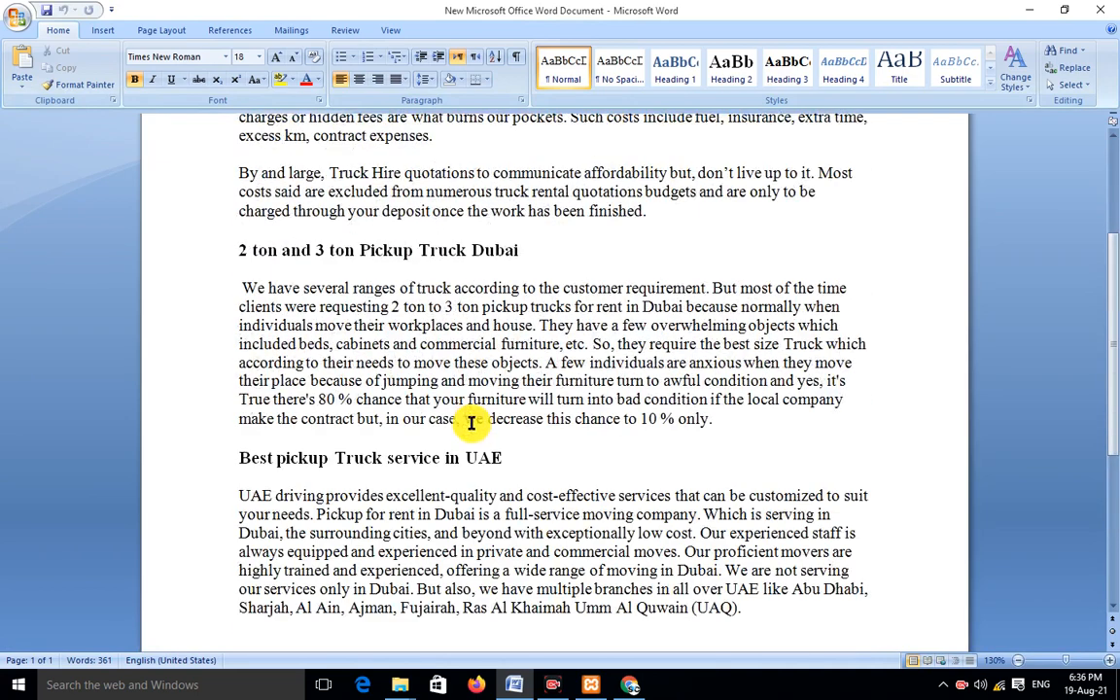
{"action": "scroll", "coordinate": [470, 416], "scroll_direction": "up", "scroll_amount": 4}
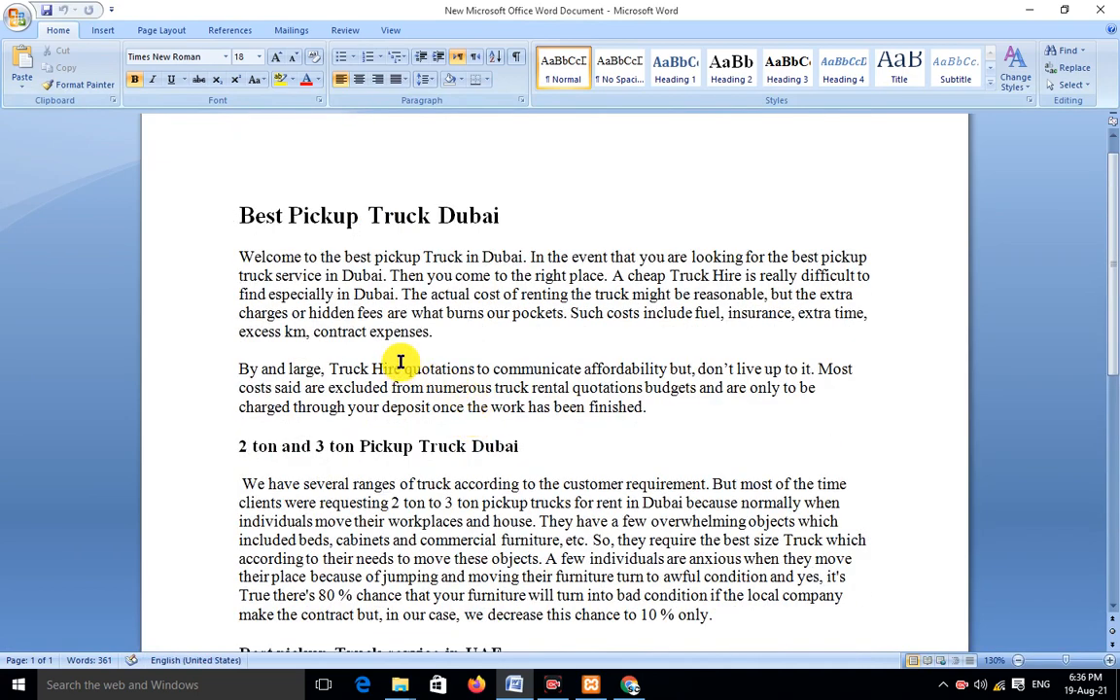
{"action": "scroll", "coordinate": [406, 368], "scroll_direction": "down", "scroll_amount": 4}
{"action": "scroll", "coordinate": [405, 368], "scroll_direction": "up", "scroll_amount": 5}
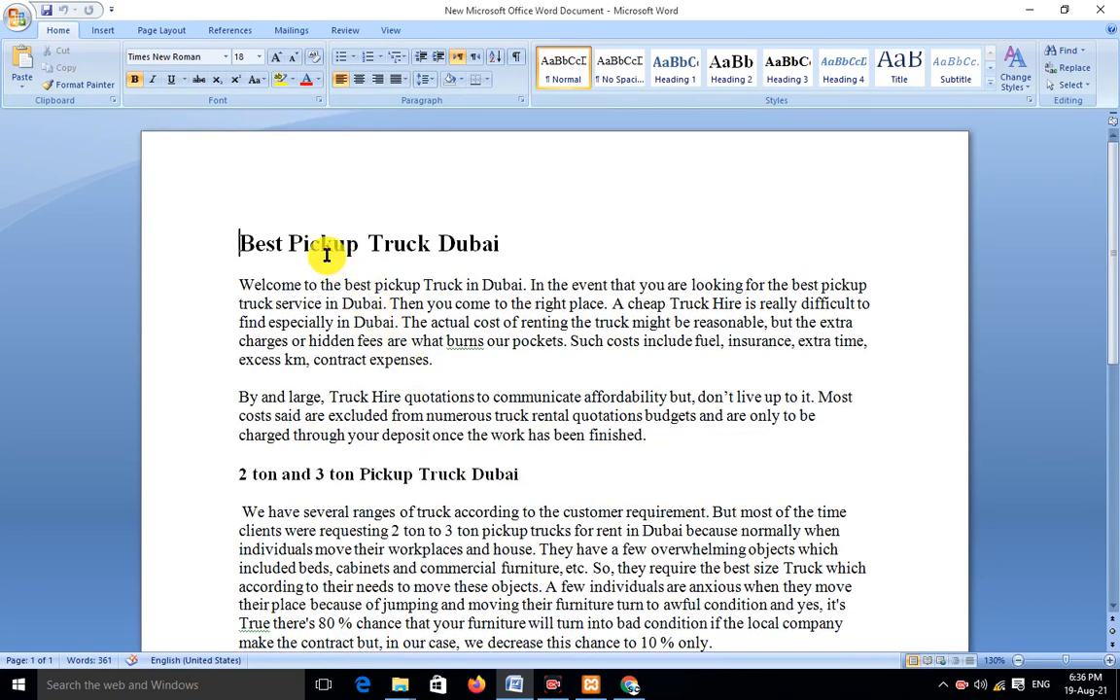
Highlight the article's main heading, "Best Pickup Truck Dubai", in the Word document
{"action": "left_click_drag", "start_coordinate": [508, 240], "coordinate": [238, 243]}
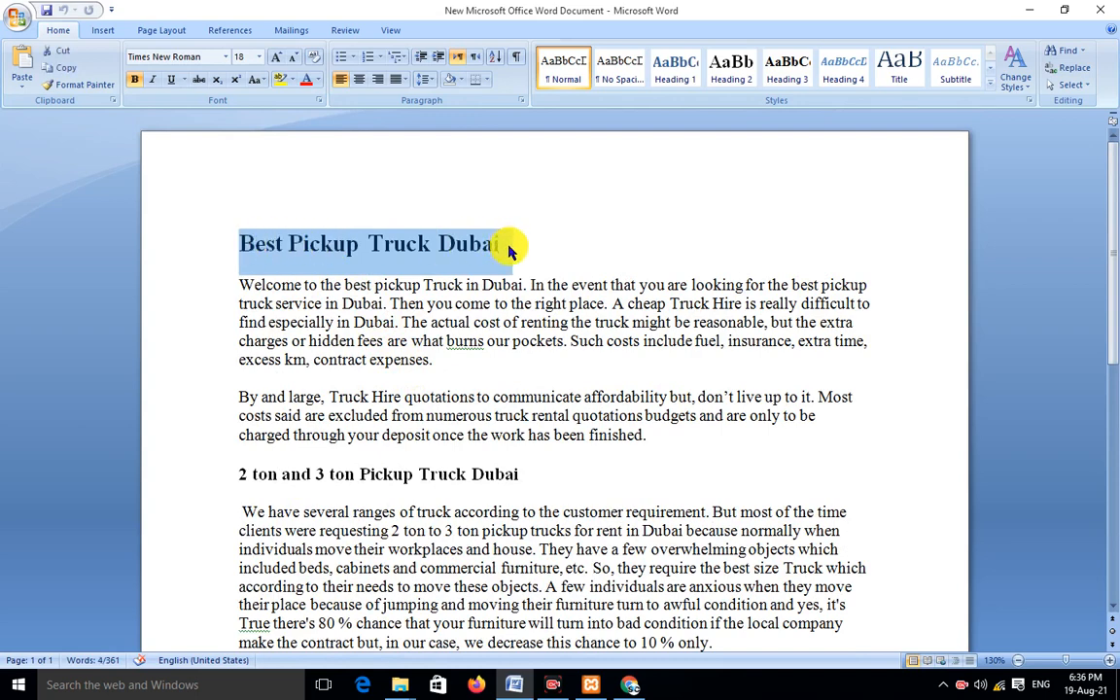
{"action": "left_click", "coordinate": [507, 246]}
{"action": "left_click_drag", "start_coordinate": [242, 240], "coordinate": [505, 255]}
{"action": "left_click", "coordinate": [502, 249]}
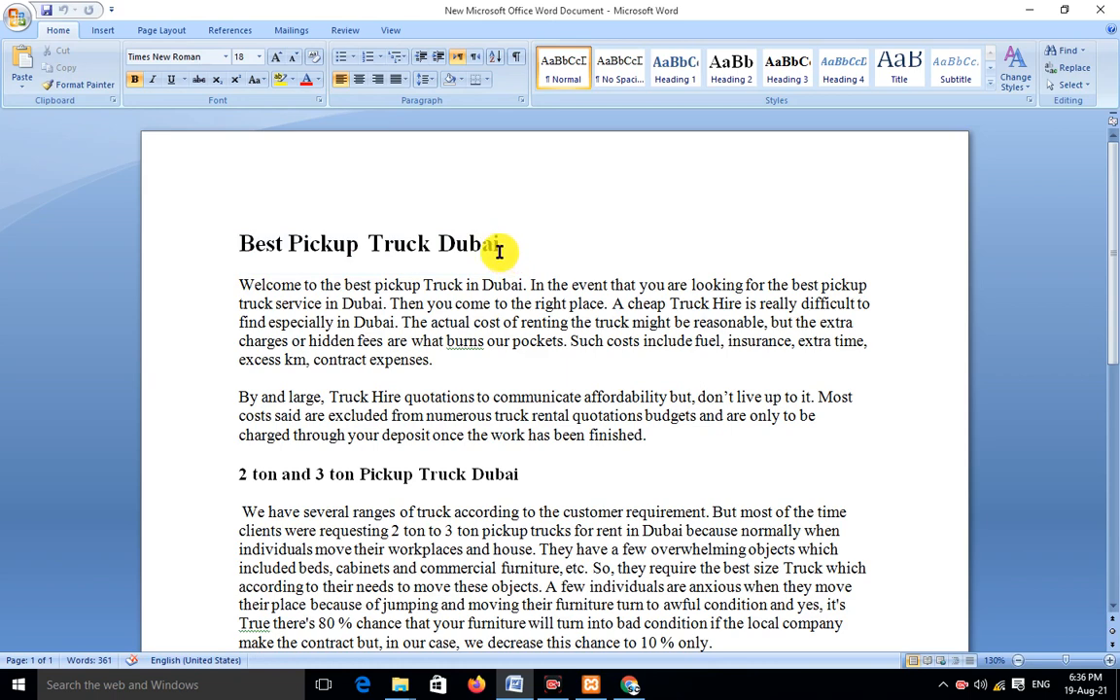
{"action": "mouse_move", "coordinate": [241, 242]}
{"action": "left_mouse_down"}
{"action": "mouse_move", "coordinate": [513, 245]}
{"action": "mouse_move", "coordinate": [242, 248]}
{"action": "left_mouse_up"}
{"action": "left_click", "coordinate": [503, 247]}
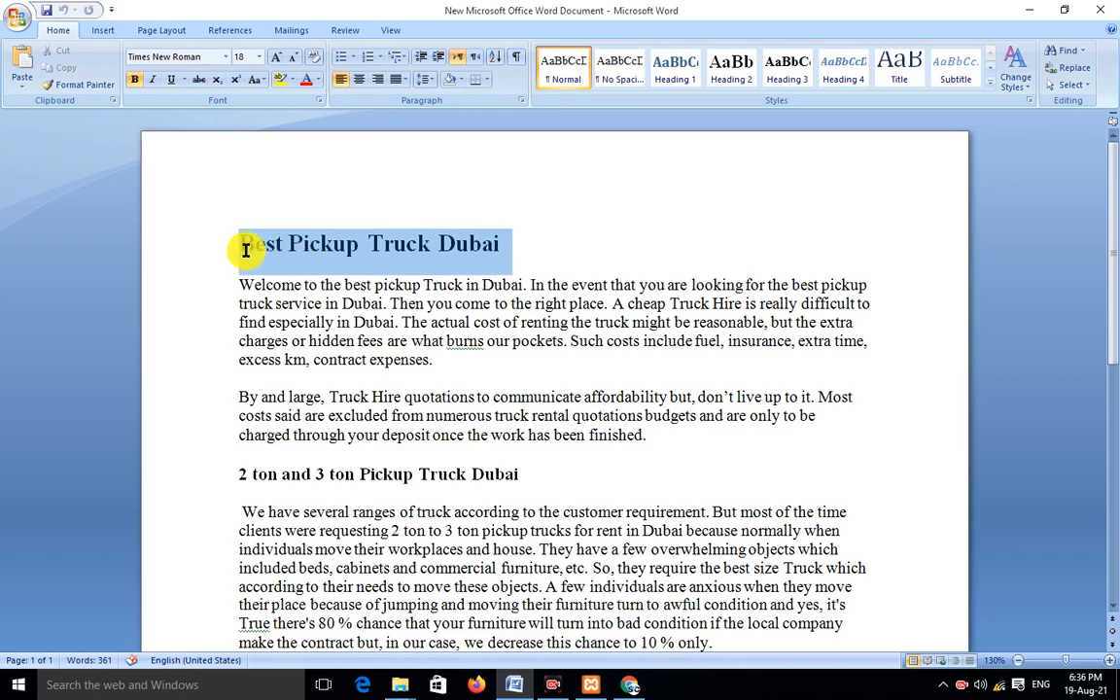
Highlight the subheadings "2 ton and 3 ton Pickup Truck Dubai" and "Best pickup Truck service in UAE", and the main heading again
{"action": "scroll", "coordinate": [425, 312], "scroll_direction": "down", "scroll_amount": 1}
{"action": "left_click_drag", "start_coordinate": [517, 425], "coordinate": [240, 425]}
{"action": "scroll", "coordinate": [457, 372], "scroll_direction": "down", "scroll_amount": 3}
{"action": "left_click_drag", "start_coordinate": [510, 486], "coordinate": [240, 486]}
{"action": "scroll", "coordinate": [608, 309], "scroll_direction": "down", "scroll_amount": 5}
{"action": "scroll", "coordinate": [609, 310], "scroll_direction": "up", "scroll_amount": 8}
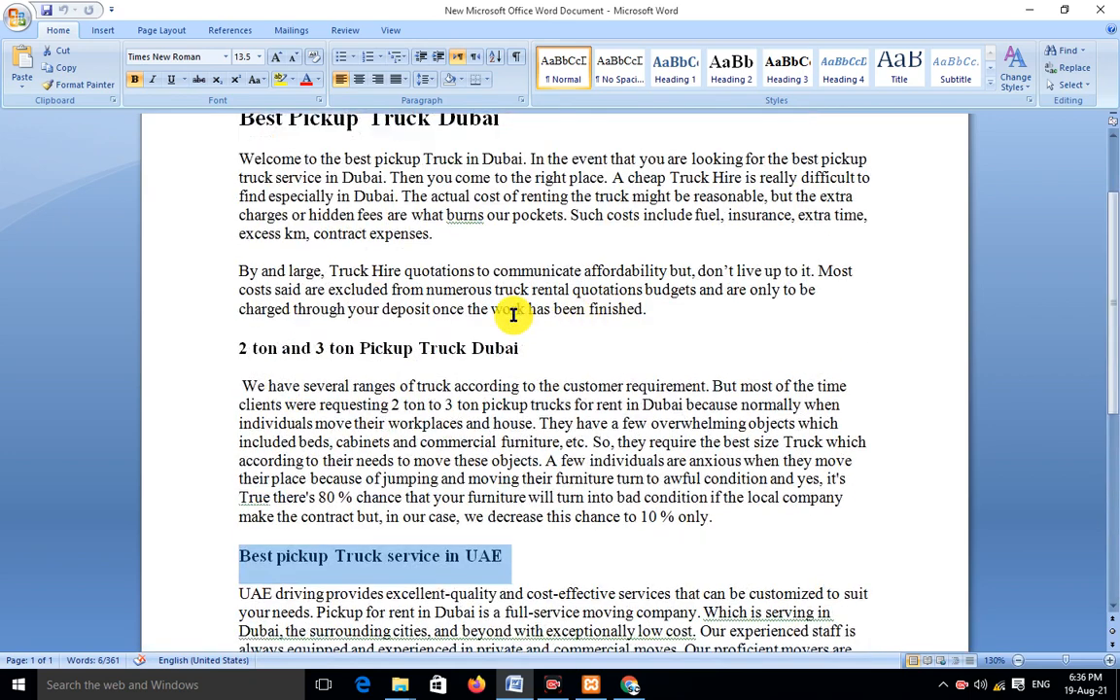
{"action": "left_click_drag", "start_coordinate": [504, 220], "coordinate": [250, 217]}
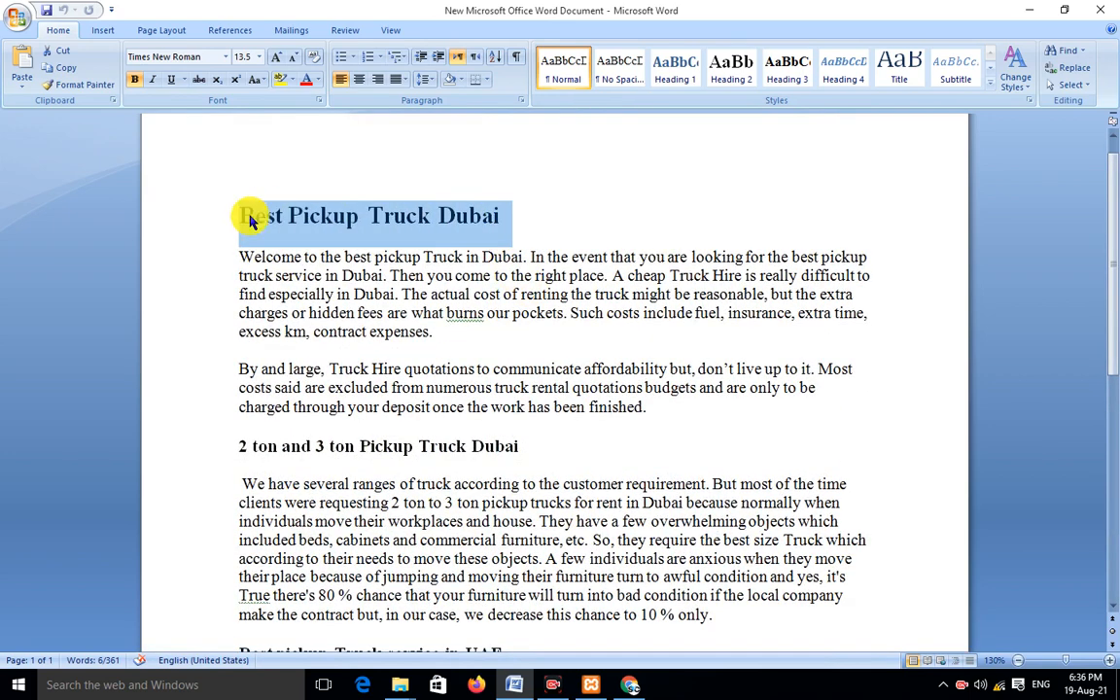
Switch to the WordPress admin in Chrome and start a new post
{"action": "left_click", "coordinate": [628, 686]}
{"action": "mouse_move", "coordinate": [628, 686]}
{"action": "left_click", "coordinate": [625, 620]}
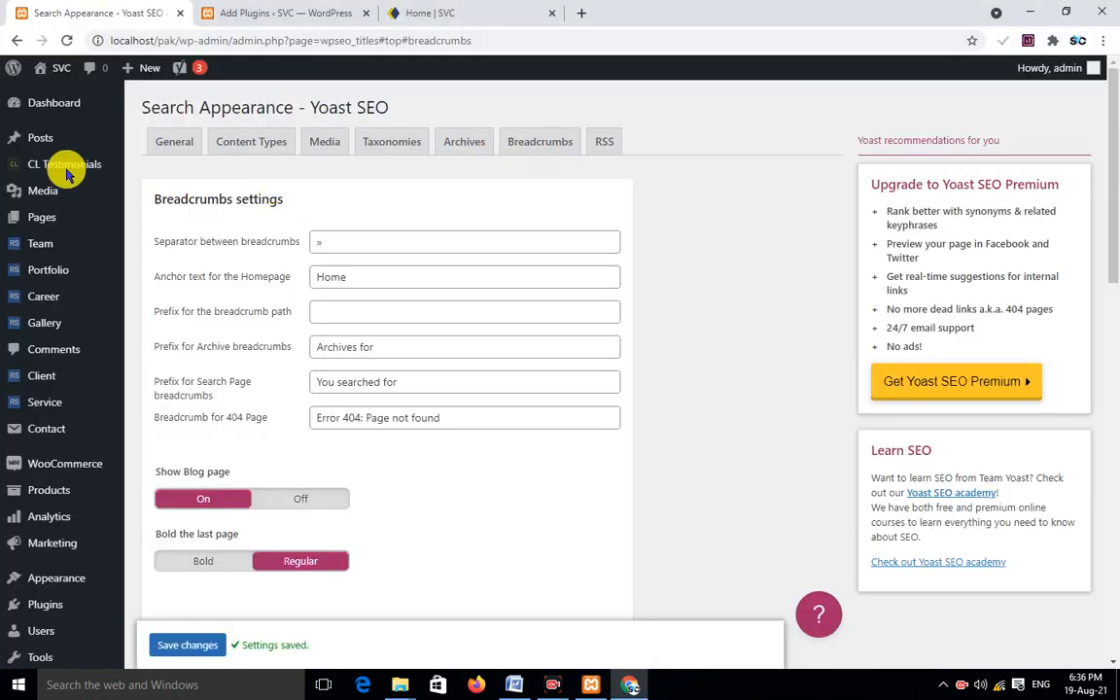
{"action": "mouse_move", "coordinate": [20, 139]}
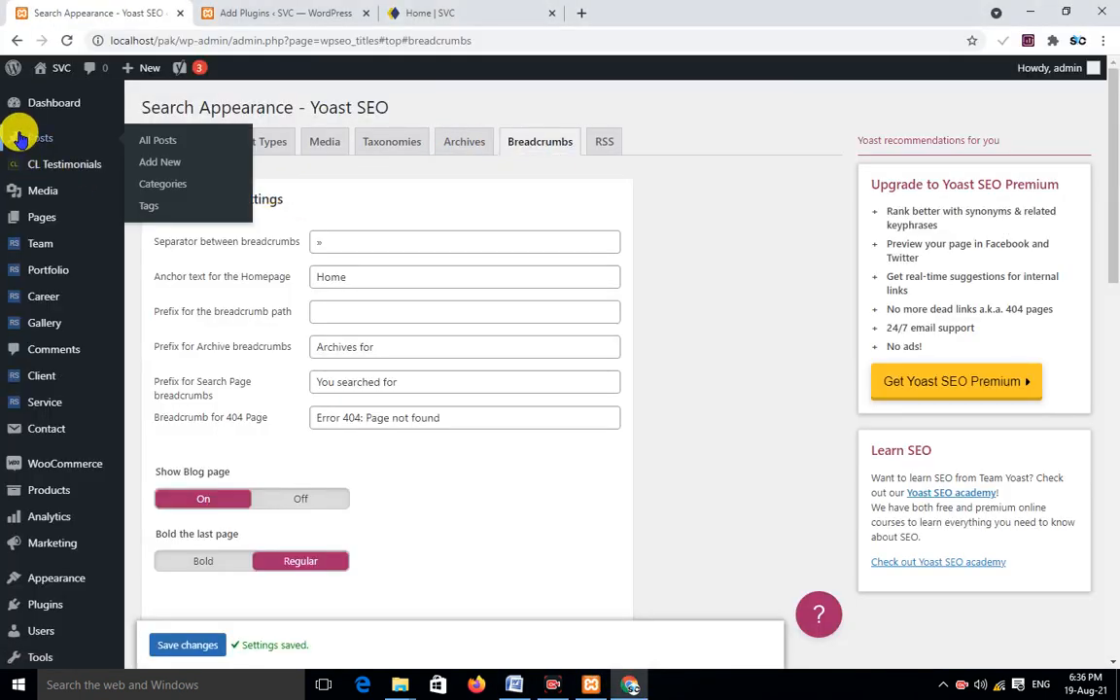
{"action": "left_click", "coordinate": [161, 164]}
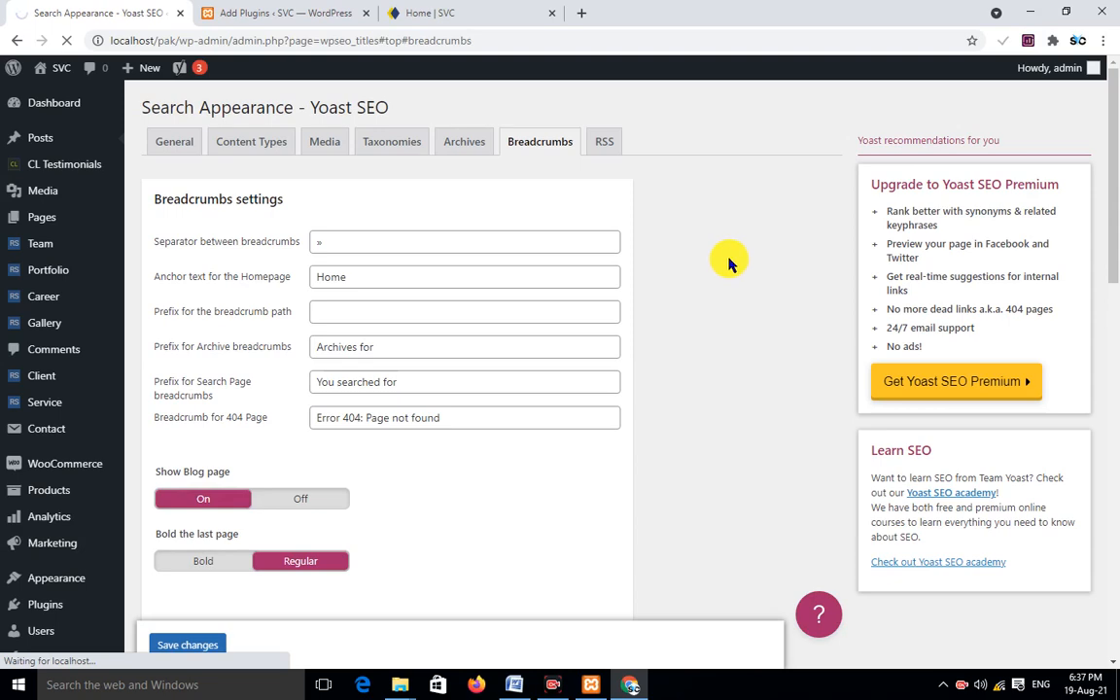
Switch back to the Word document and copy the entire pickup truck article
{"action": "mouse_move", "coordinate": [516, 683]}
{"action": "left_click", "coordinate": [540, 603]}
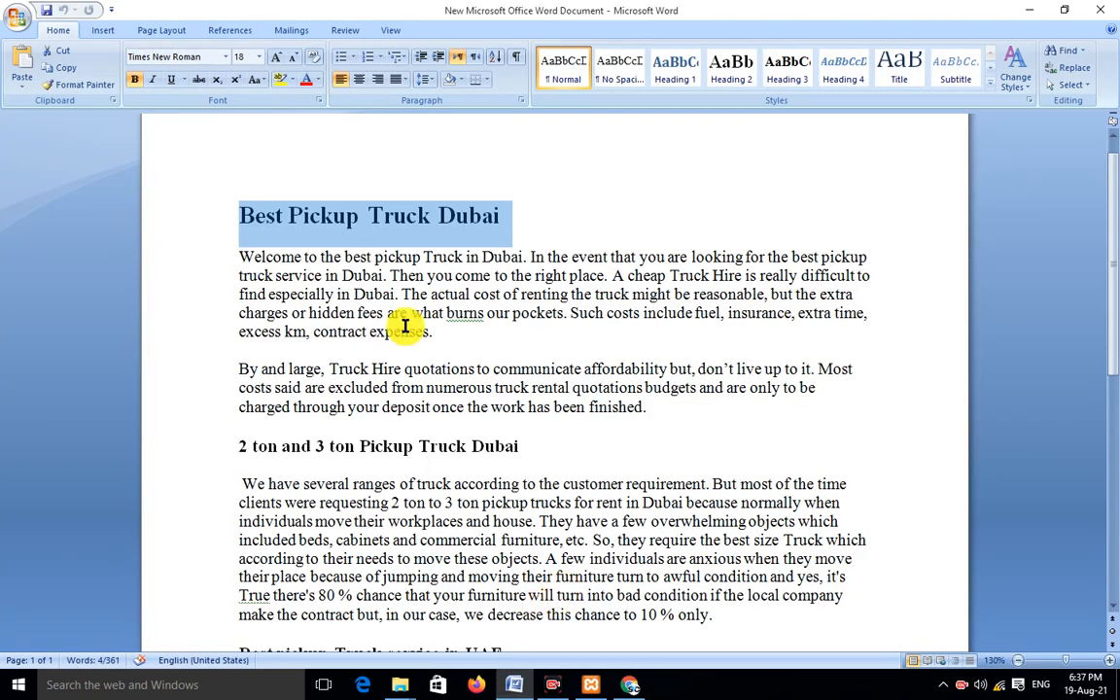
{"action": "scroll", "coordinate": [389, 321], "scroll_direction": "down", "scroll_amount": 3}
{"action": "scroll", "coordinate": [437, 291], "scroll_direction": "up", "scroll_amount": 3}
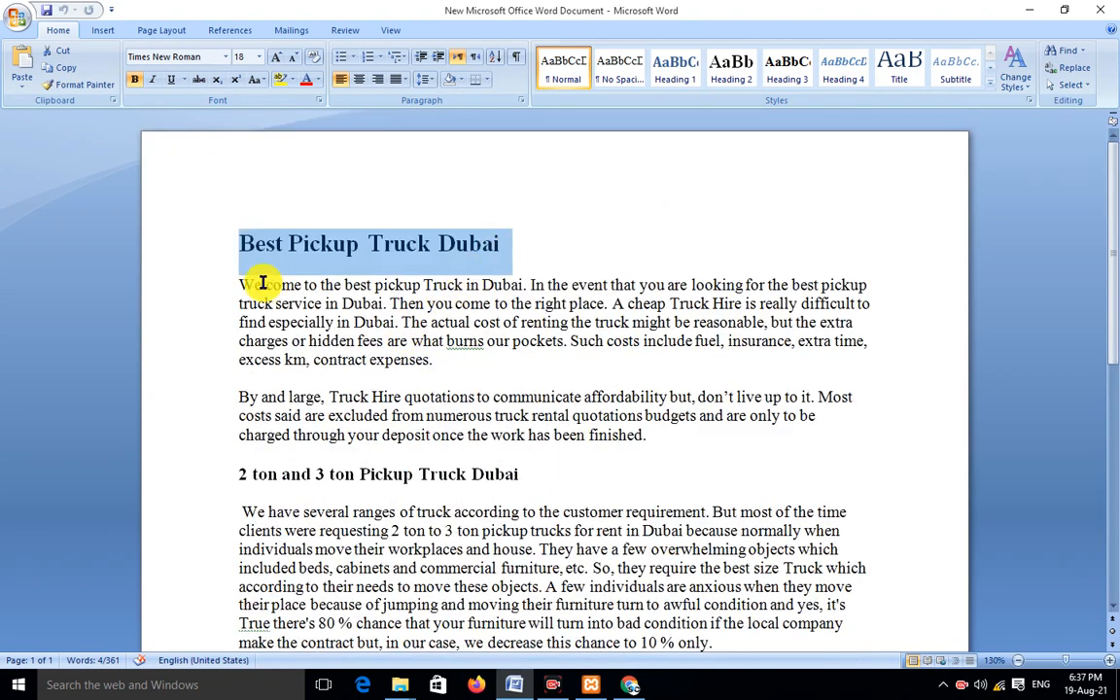
{"action": "left_click", "coordinate": [239, 239]}
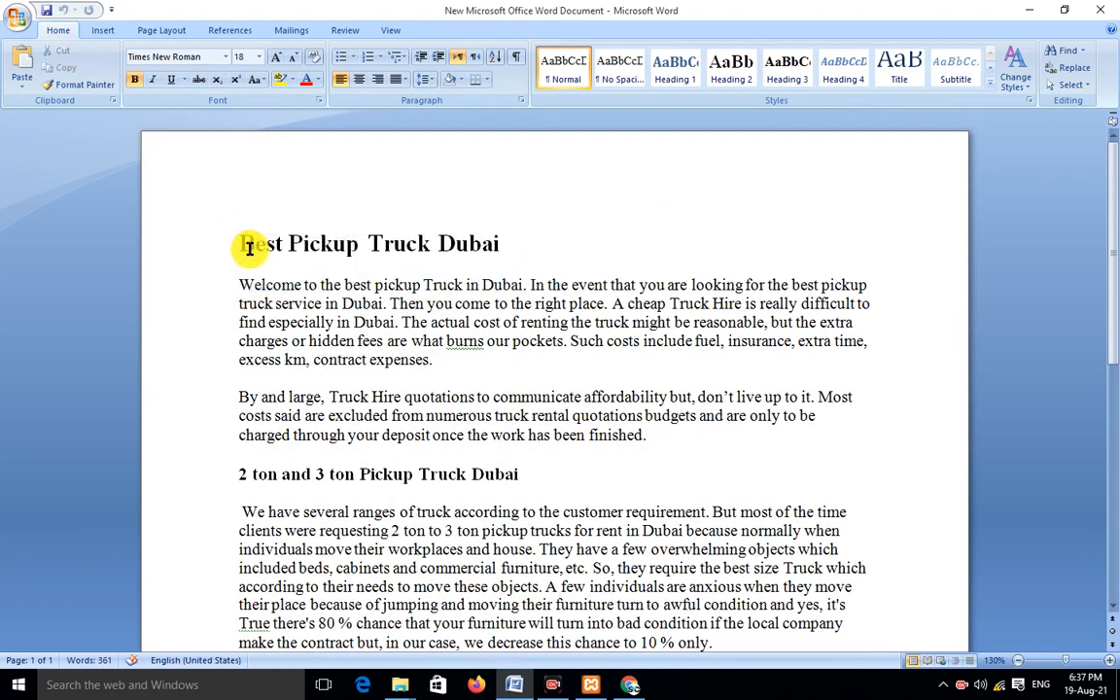
{"action": "key", "text": "ctrl+a"}
{"action": "key", "text": "ctrl+c"}
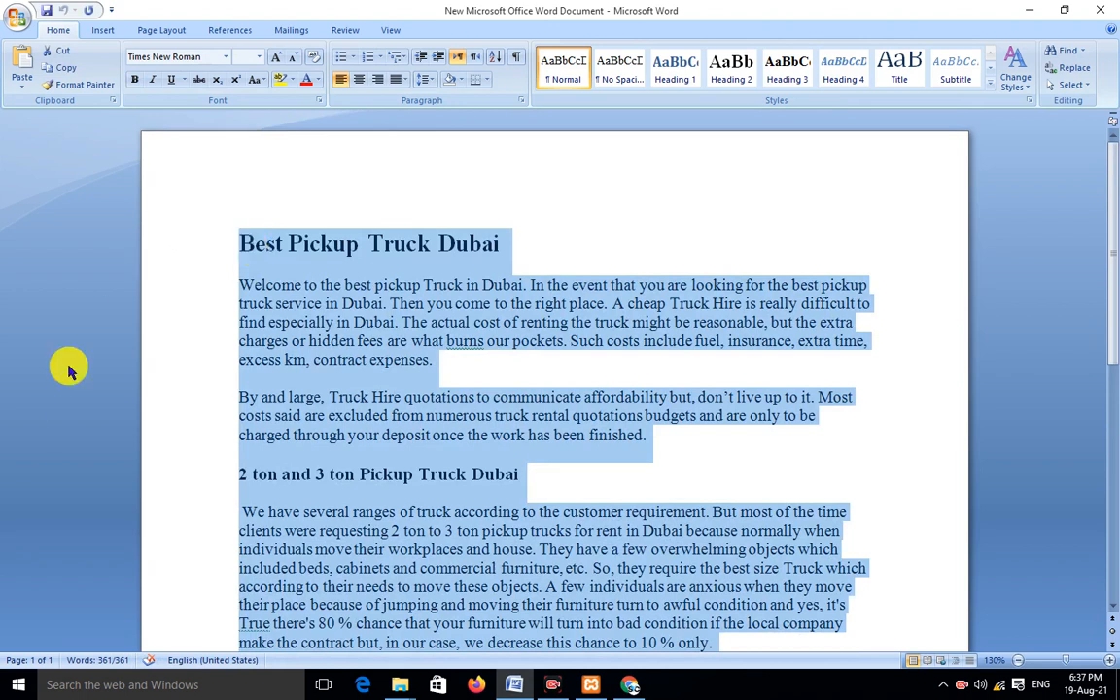
Return to Chrome and close the Add Plugins and Home tabs, keeping only the new post page
{"action": "left_click", "coordinate": [630, 686]}
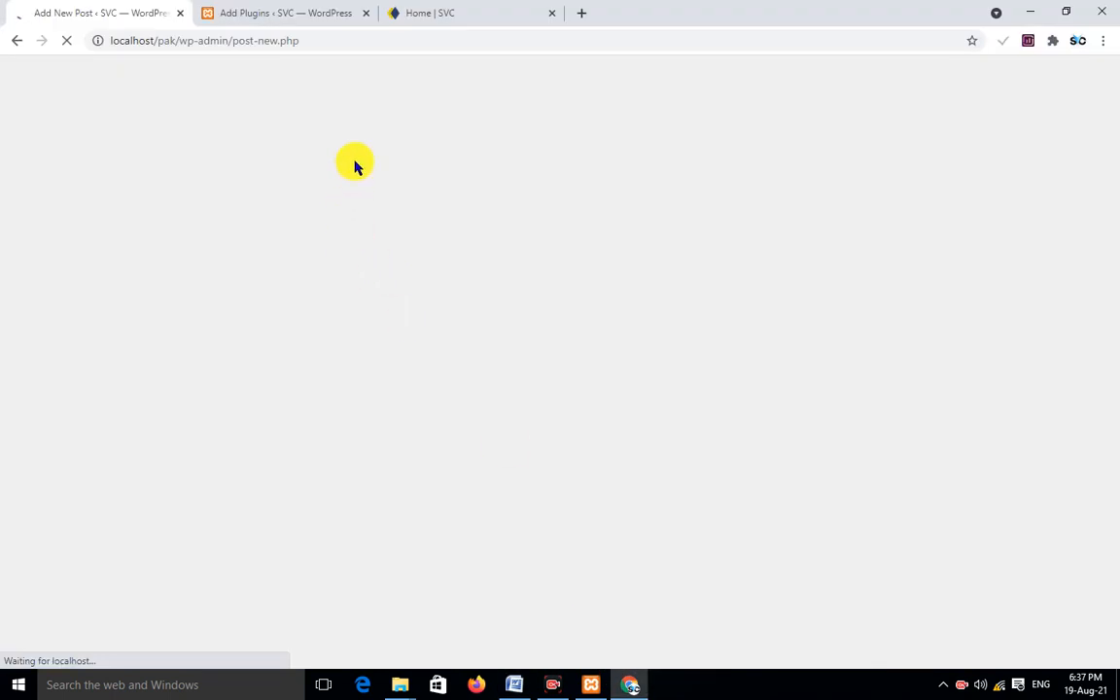
{"action": "left_click", "coordinate": [513, 687]}
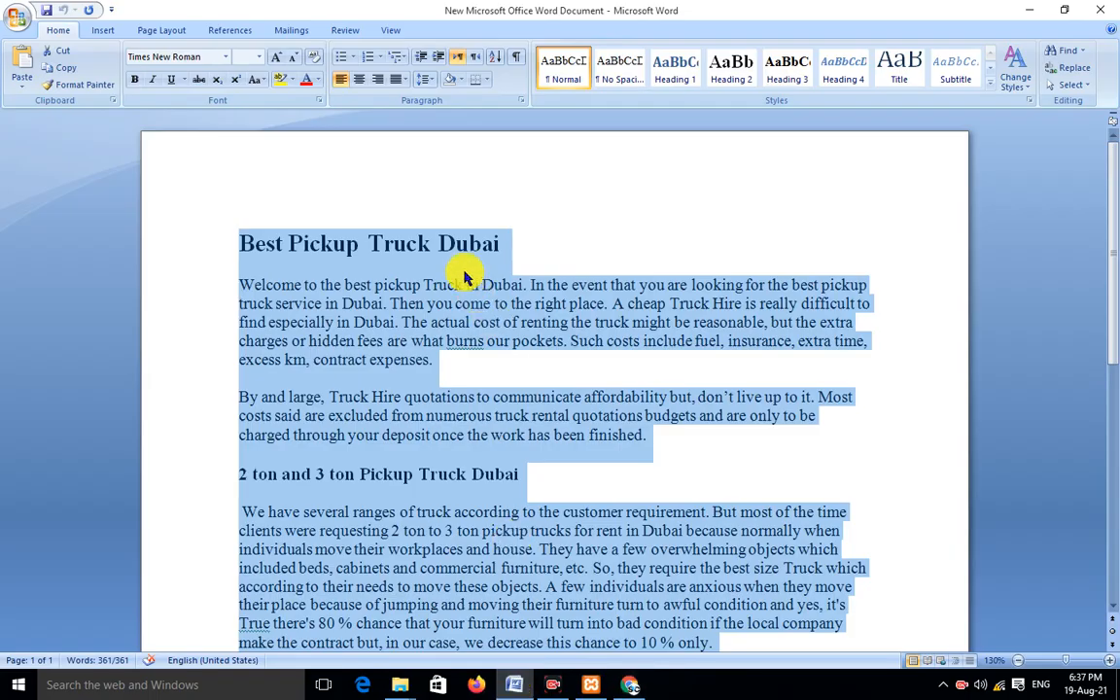
{"action": "left_click", "coordinate": [628, 686]}
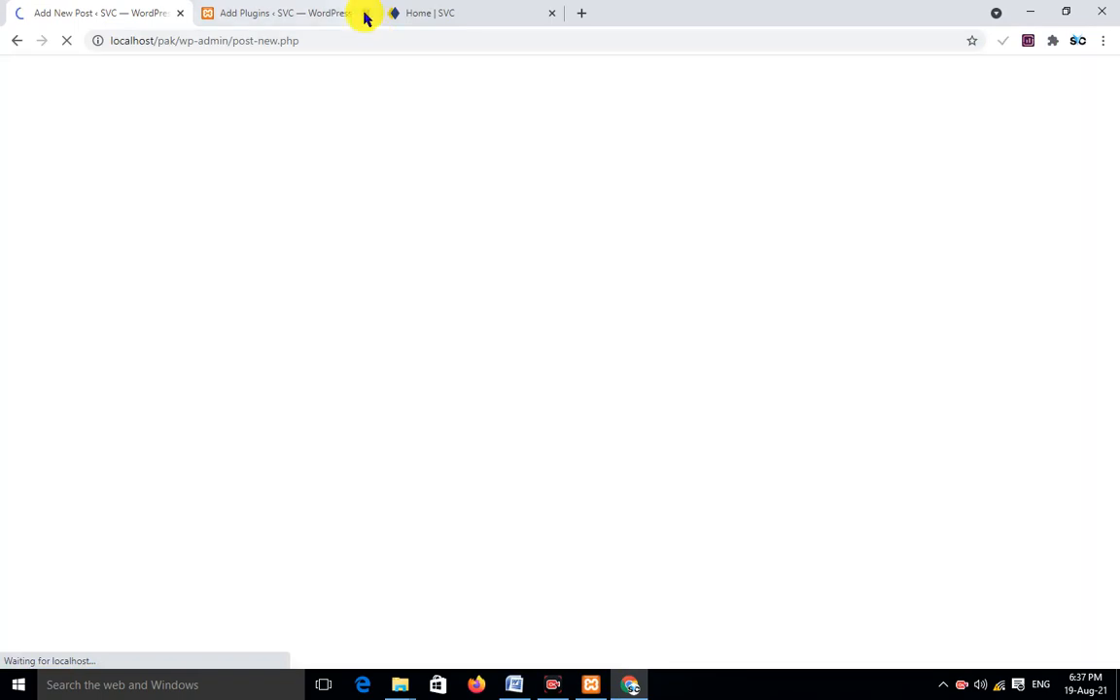
{"action": "left_click", "coordinate": [365, 14]}
{"action": "left_click", "coordinate": [365, 14]}
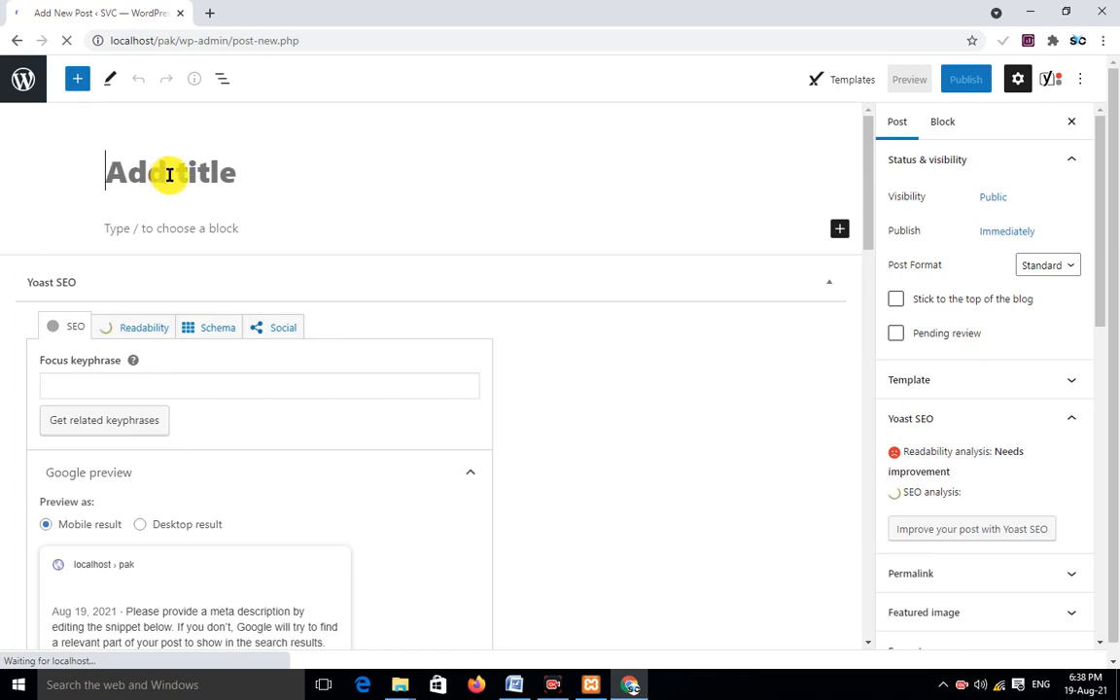
Title the new post "Best Pickup Truck Dubai"
{"action": "type", "text": "B"}
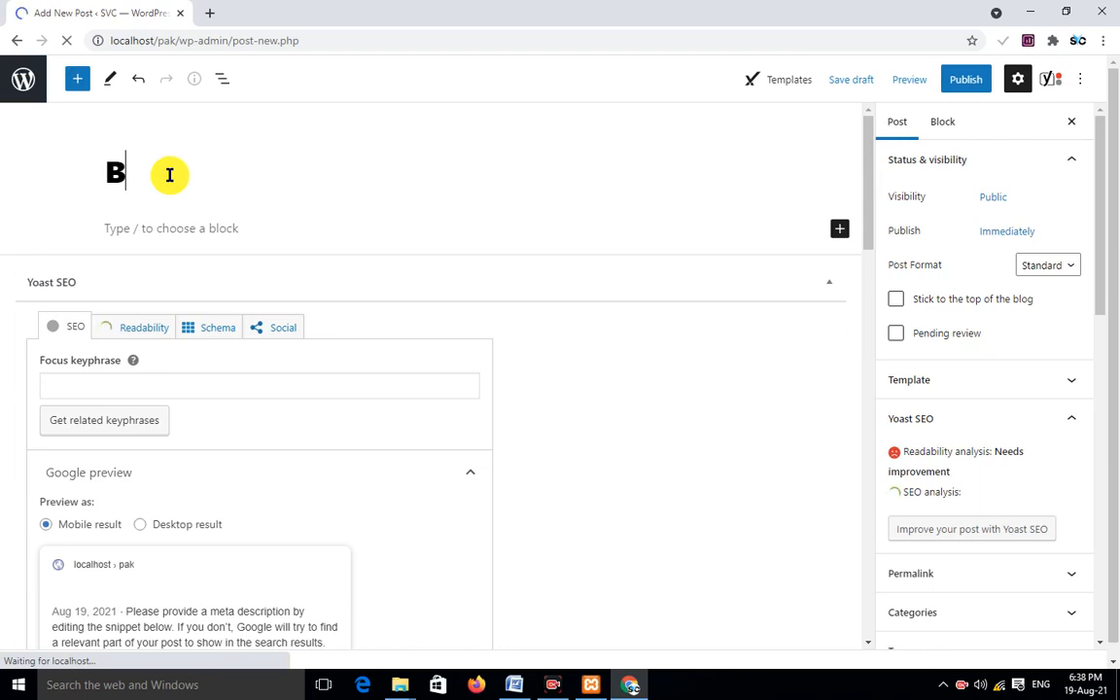
{"action": "type", "text": "est"}
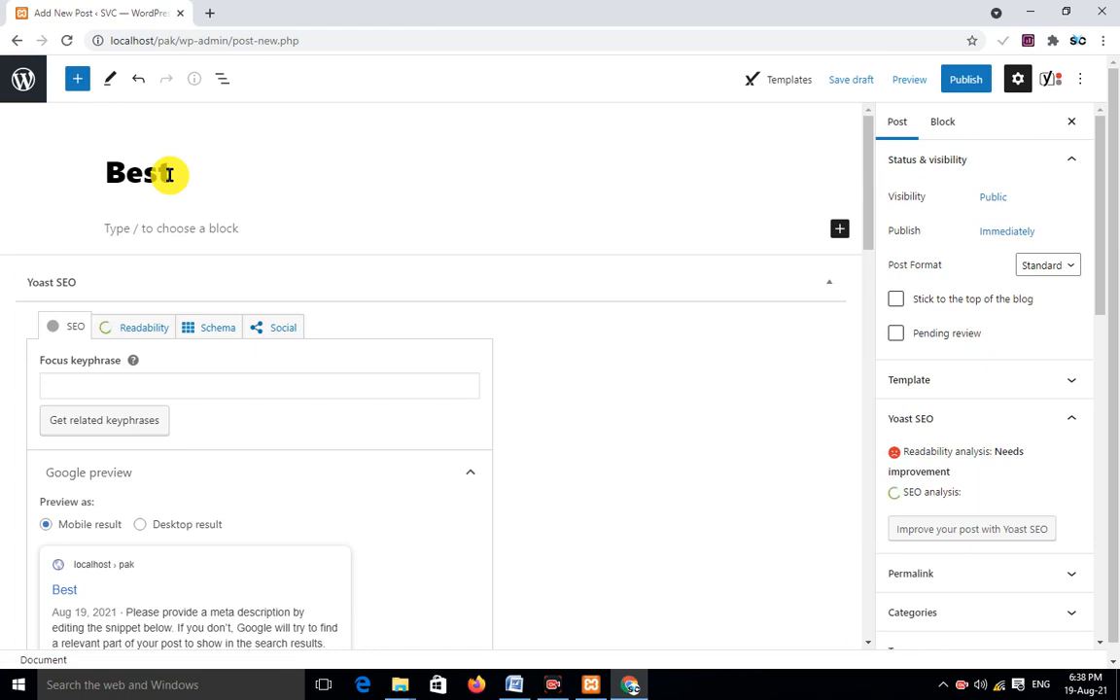
{"action": "type", "text": " Pick"}
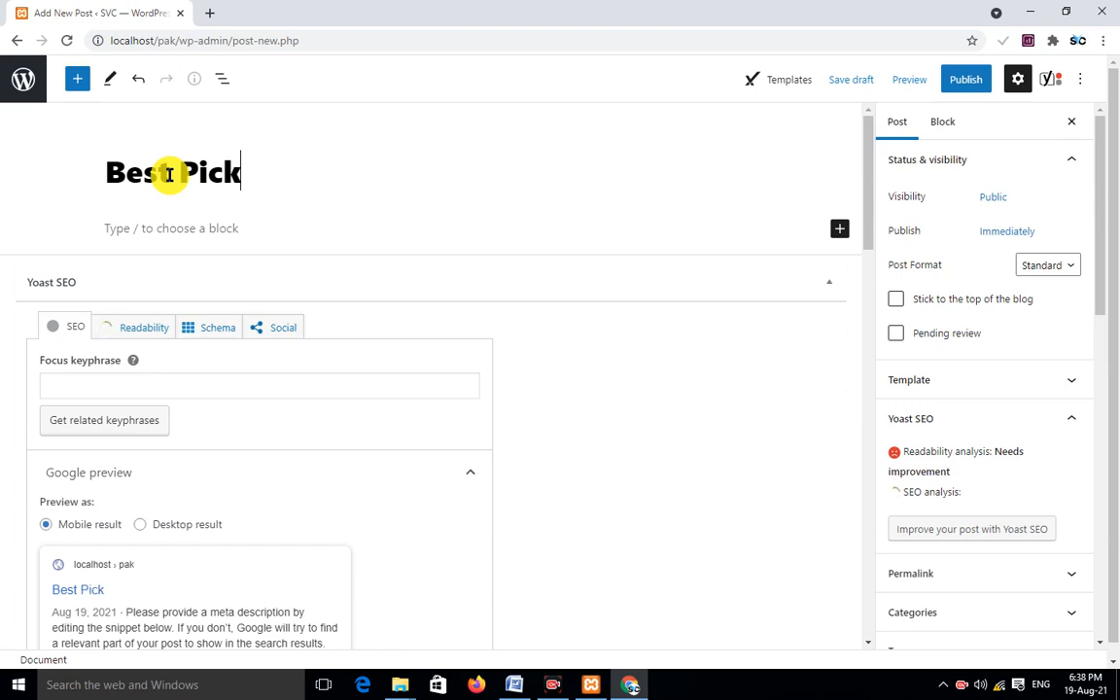
{"action": "type", "text": "up"}
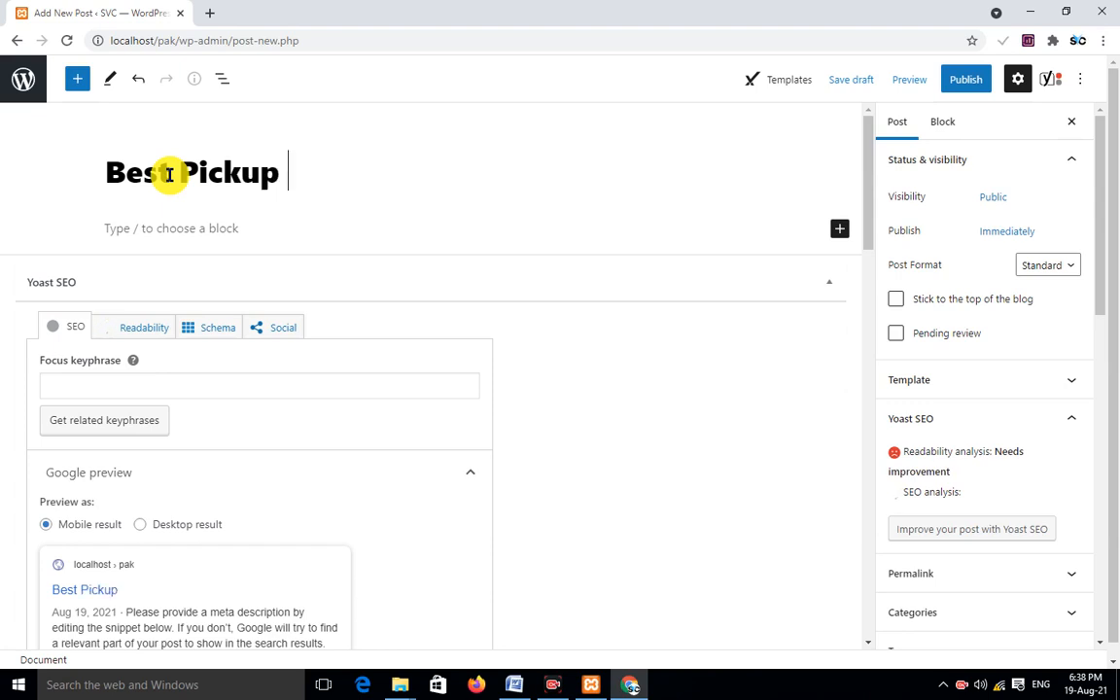
{"action": "type", "text": "Te"}
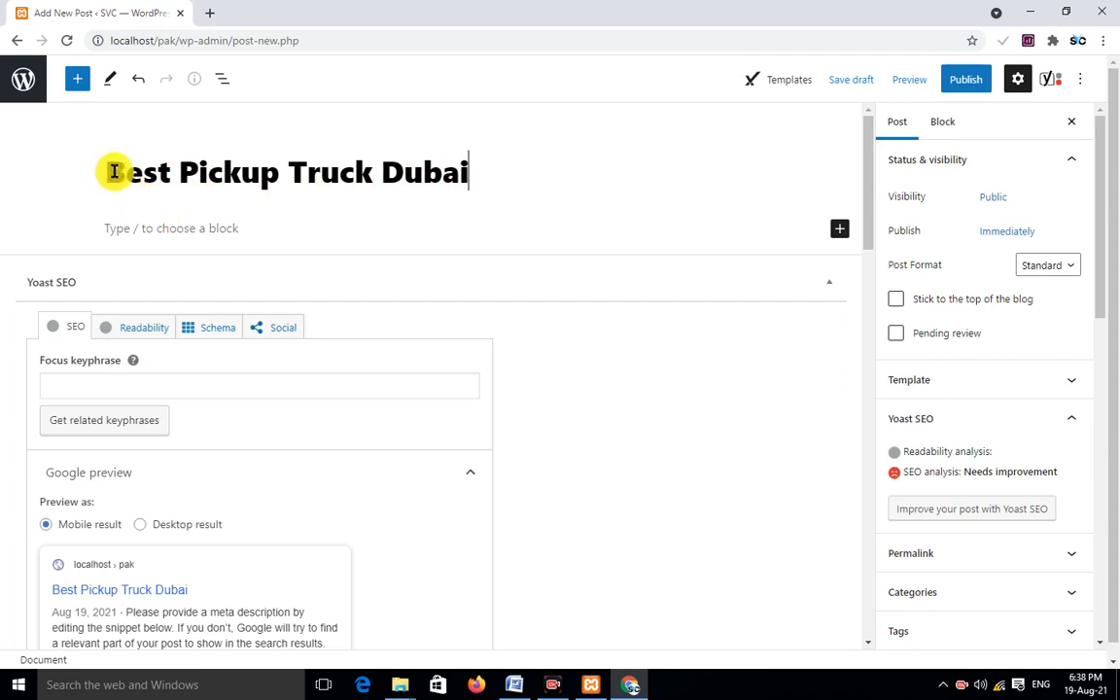
{"action": "left_click_drag", "start_coordinate": [109, 167], "coordinate": [479, 179]}
{"action": "left_click", "coordinate": [479, 179]}
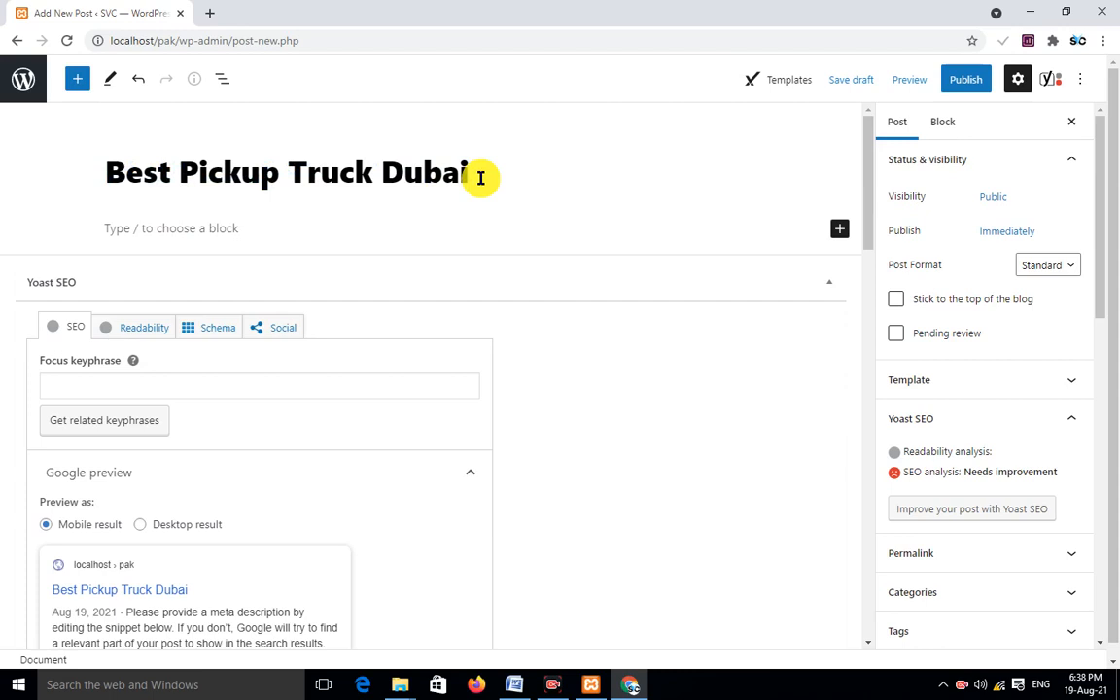
Paste the copied article into the post body below the title and look through it down to the Yoast SEO section
{"action": "left_click", "coordinate": [179, 229]}
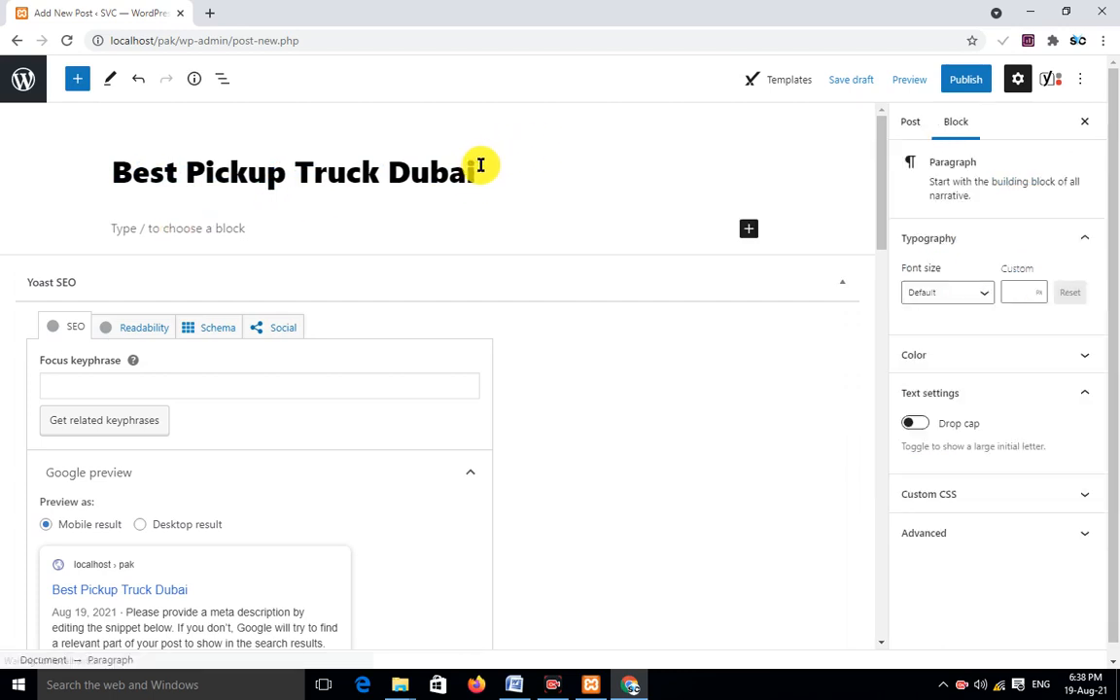
{"action": "right_click", "coordinate": [157, 226]}
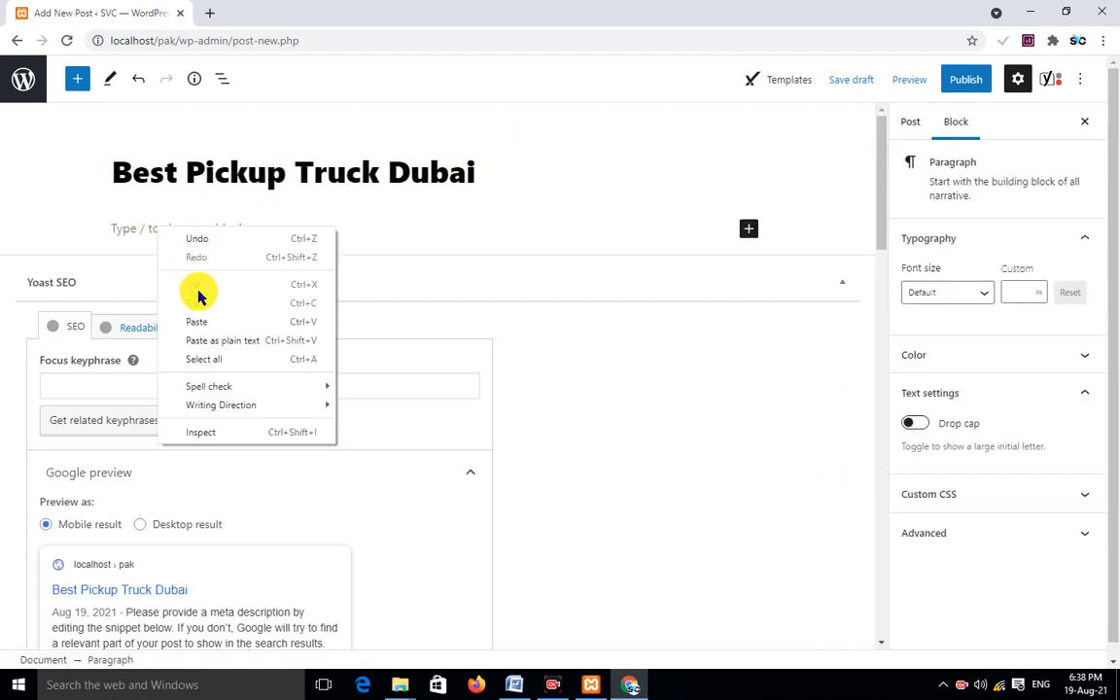
{"action": "left_click", "coordinate": [236, 221]}
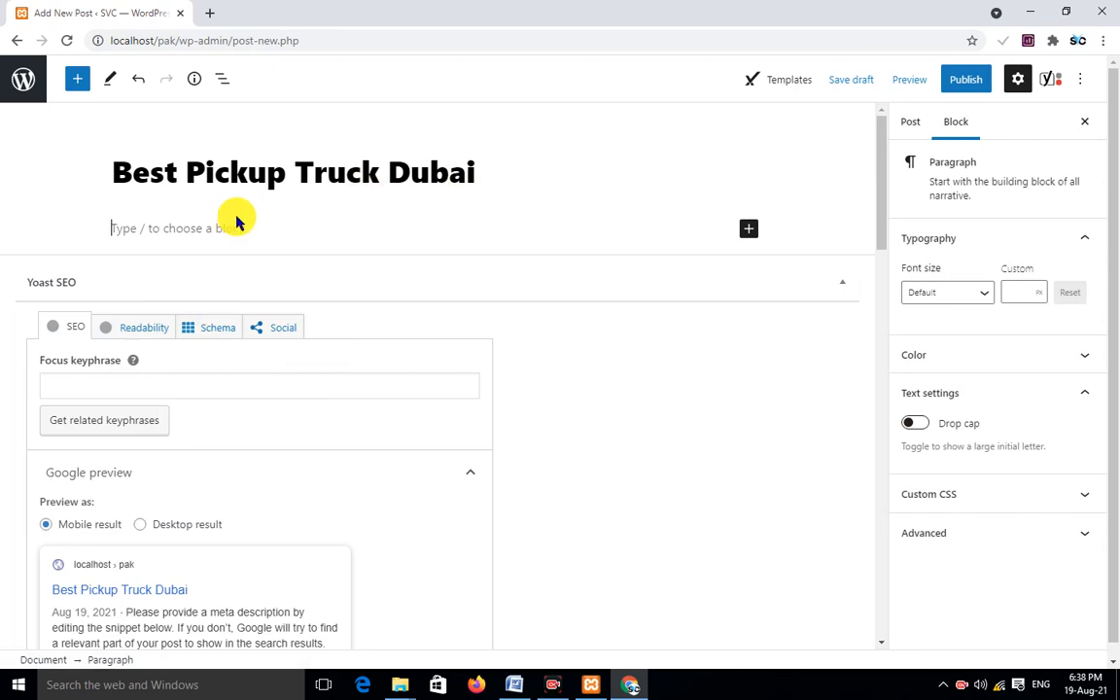
{"action": "key", "text": "ctrl+v"}
{"action": "scroll", "coordinate": [492, 180], "scroll_direction": "up", "scroll_amount": 5}
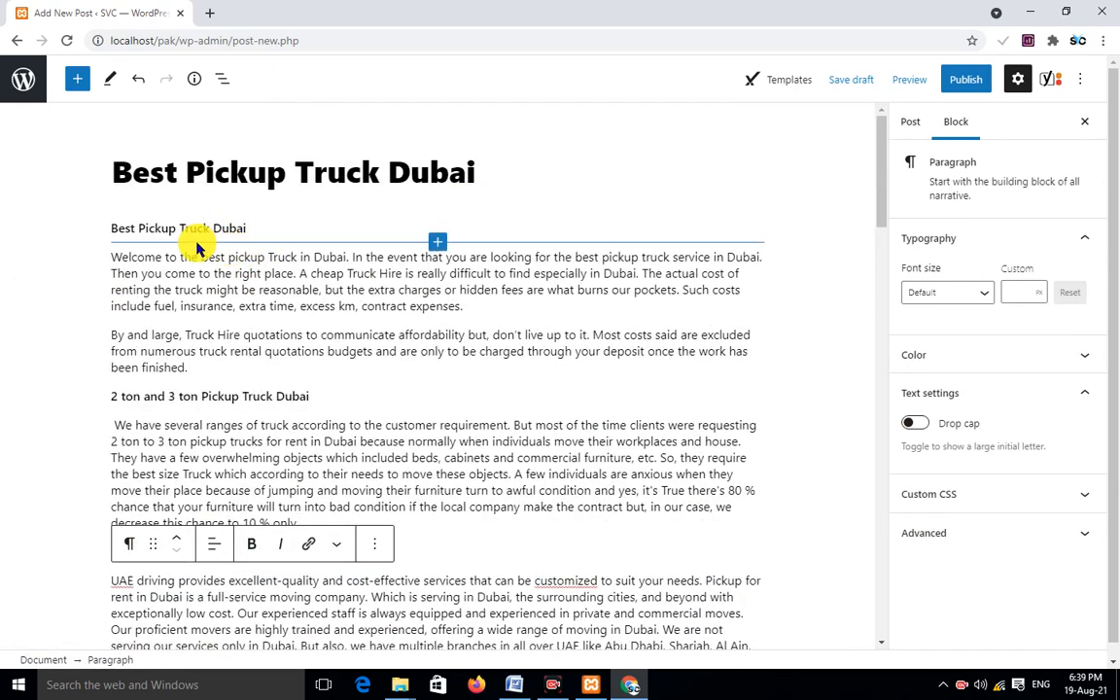
{"action": "scroll", "coordinate": [303, 291], "scroll_direction": "down", "scroll_amount": 3}
{"action": "scroll", "coordinate": [292, 277], "scroll_direction": "up", "scroll_amount": 3}
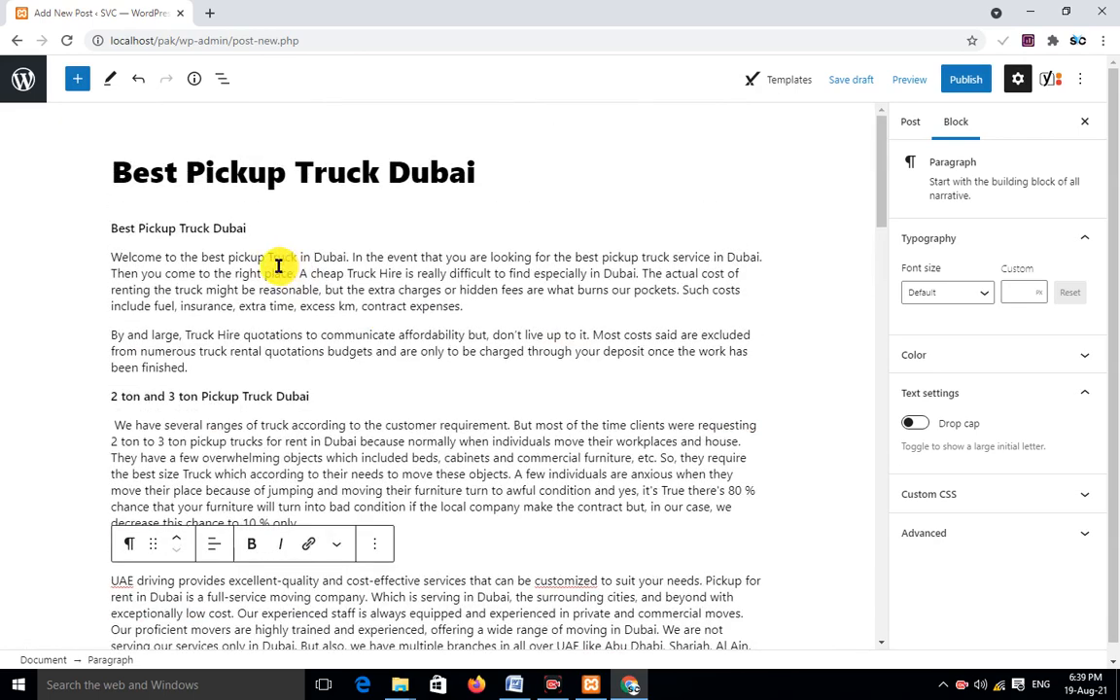
{"action": "scroll", "coordinate": [311, 280], "scroll_direction": "down", "scroll_amount": 7}
{"action": "scroll", "coordinate": [238, 292], "scroll_direction": "up", "scroll_amount": 2}
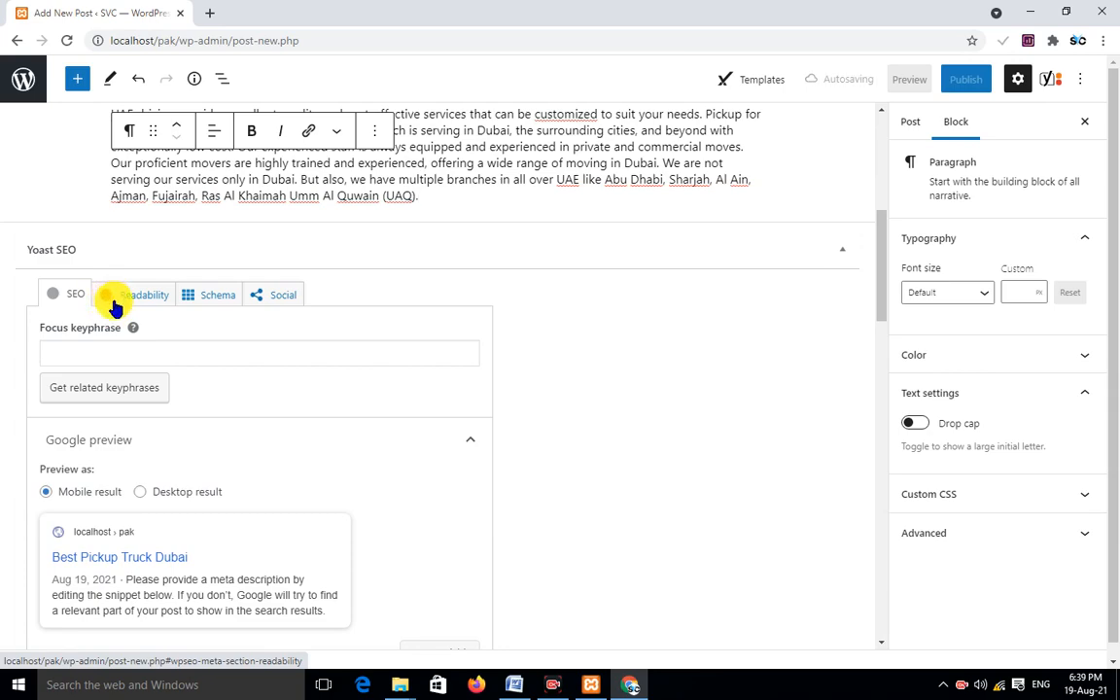
{"action": "scroll", "coordinate": [268, 263], "scroll_direction": "up", "scroll_amount": 10}
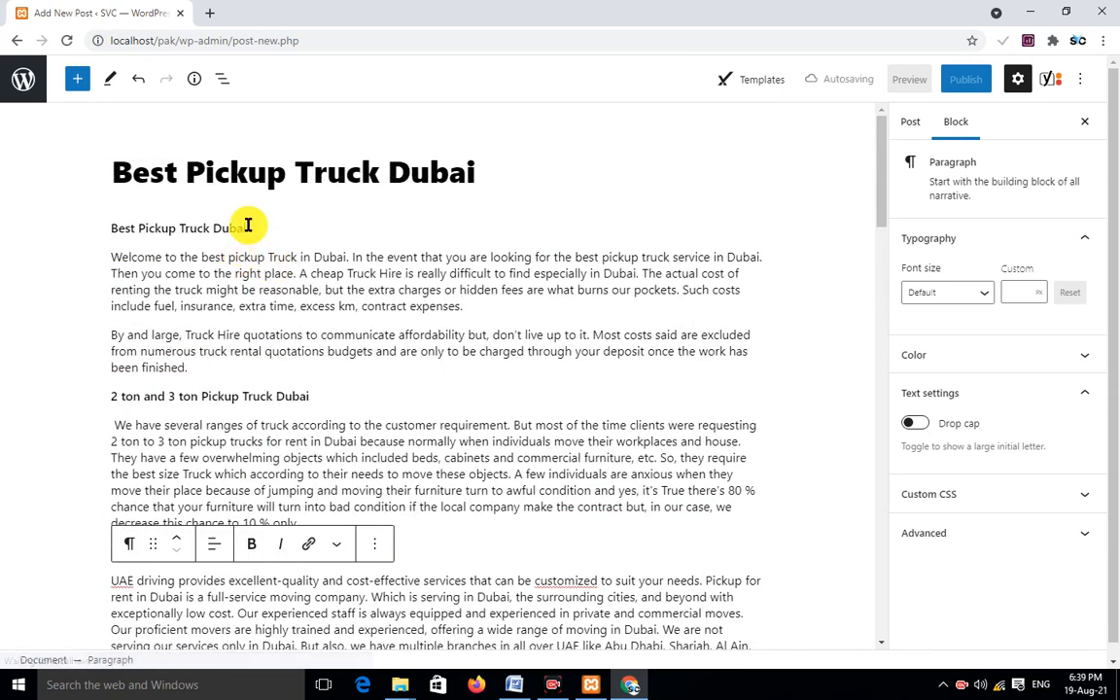
Convert the first body line, "Best Pickup Truck Dubai", from a paragraph to an H2 heading
{"action": "left_click", "coordinate": [250, 226]}
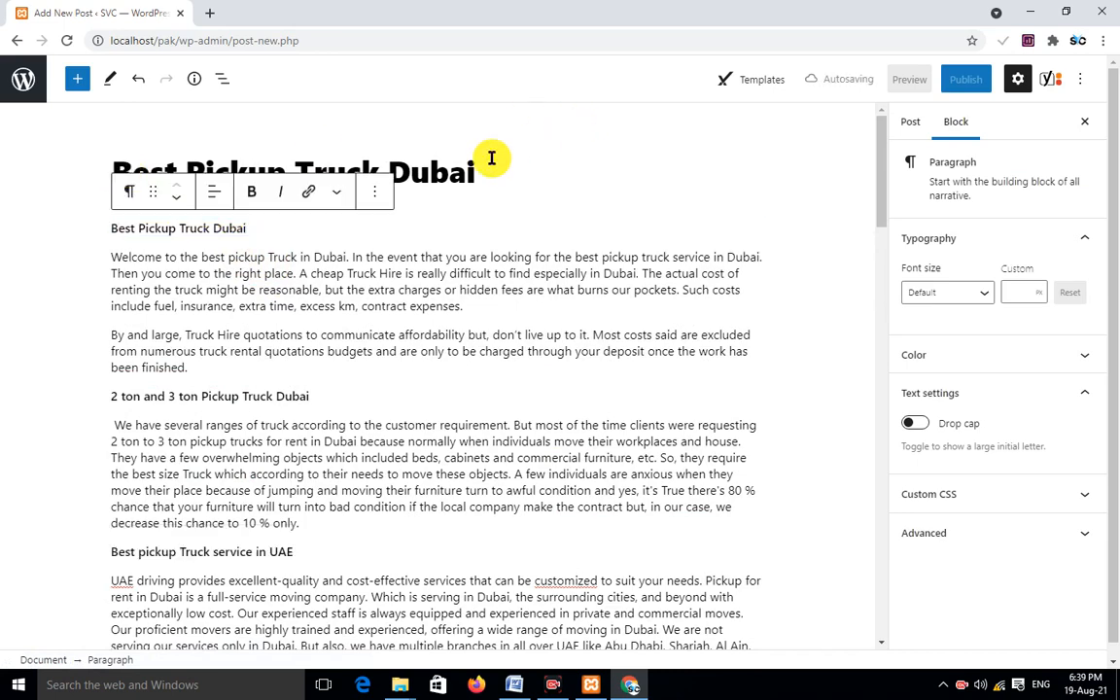
{"action": "left_click_drag", "start_coordinate": [462, 168], "coordinate": [397, 168]}
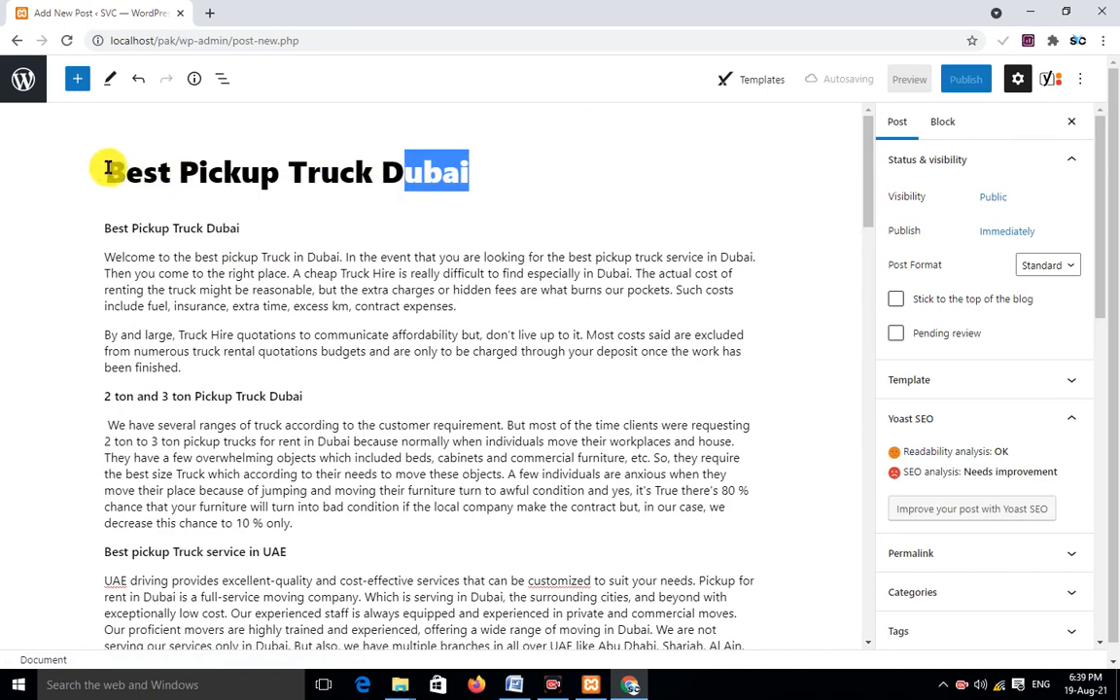
{"action": "left_click", "coordinate": [473, 170]}
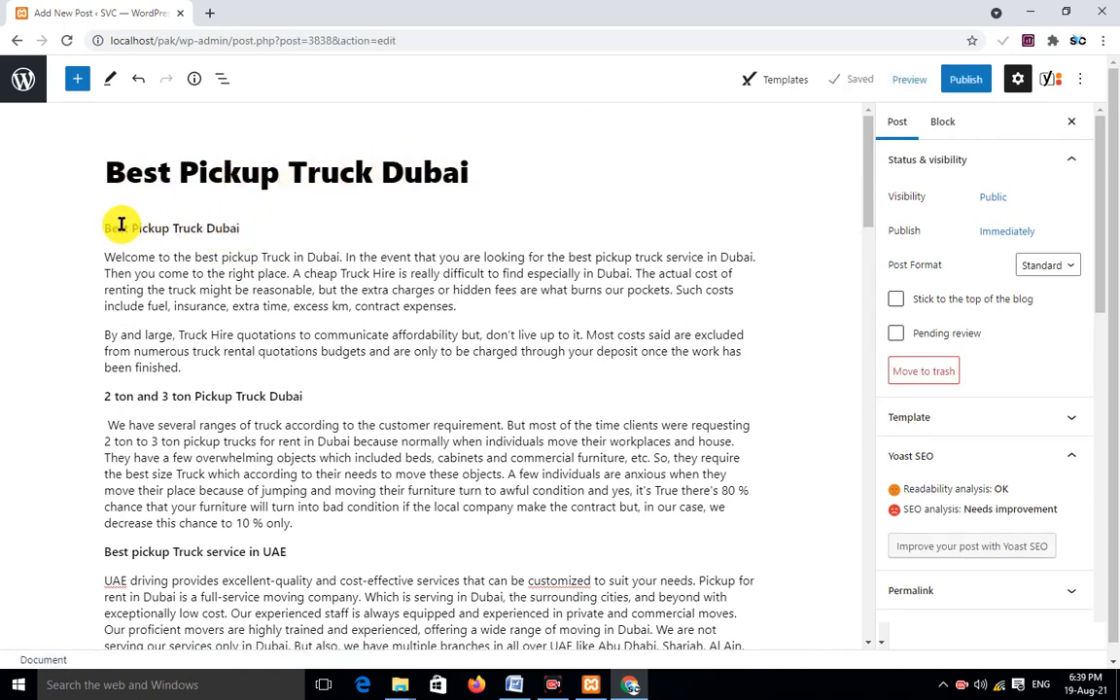
{"action": "mouse_move", "coordinate": [121, 224]}
{"action": "left_mouse_down"}
{"action": "mouse_move", "coordinate": [258, 231]}
{"action": "mouse_move", "coordinate": [107, 230]}
{"action": "left_mouse_up"}
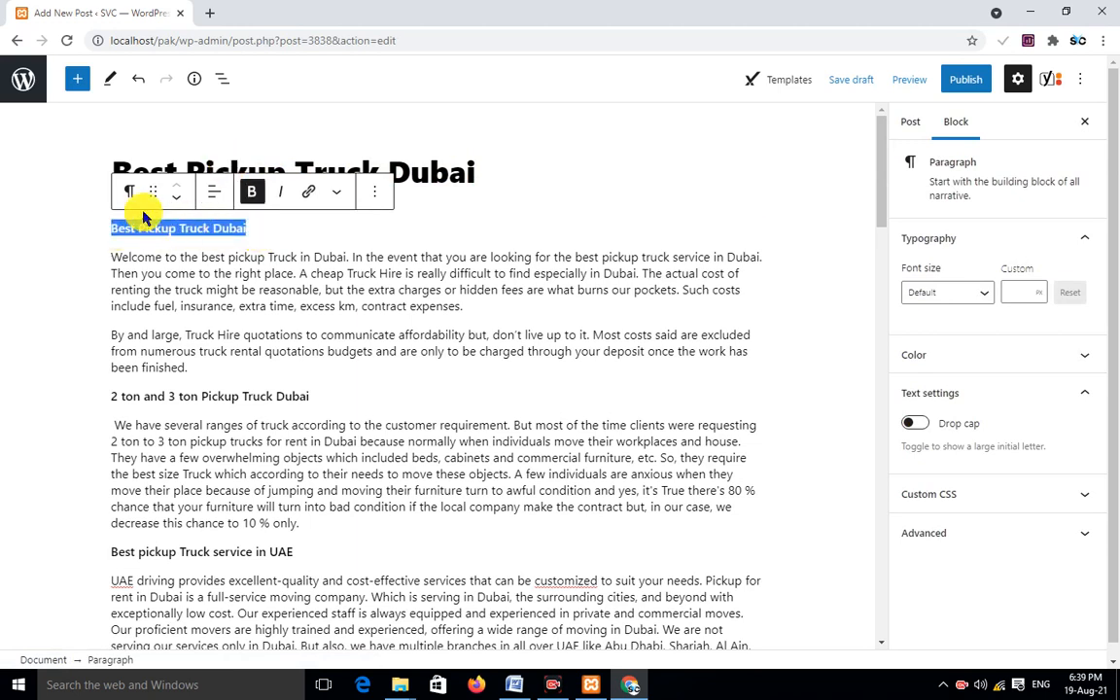
{"action": "left_click", "coordinate": [127, 192]}
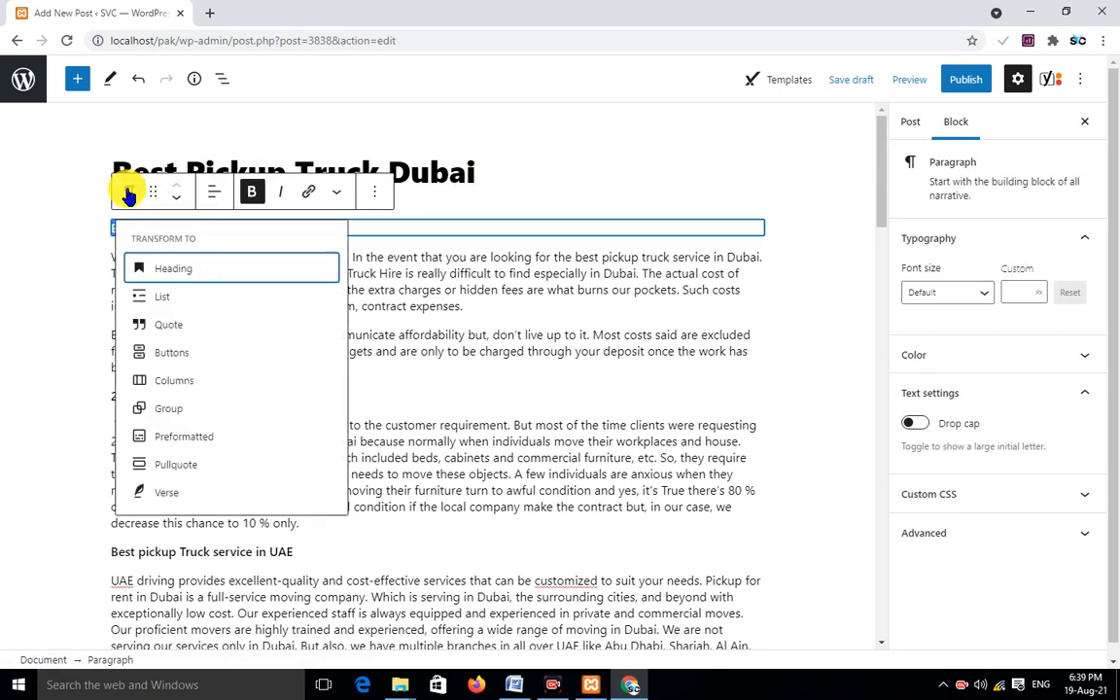
{"action": "left_click", "coordinate": [170, 269]}
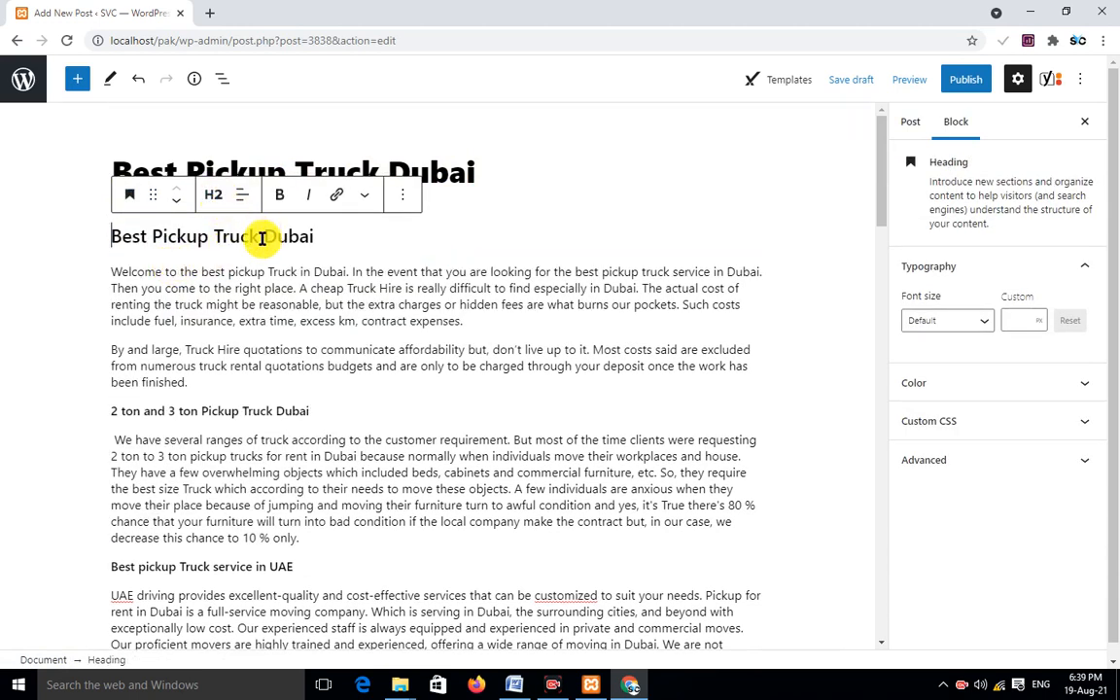
Highlight the opening line of the introductory paragraph that starts with "Welcome to the best pickup Truck in Dubai"
{"action": "left_click", "coordinate": [114, 269]}
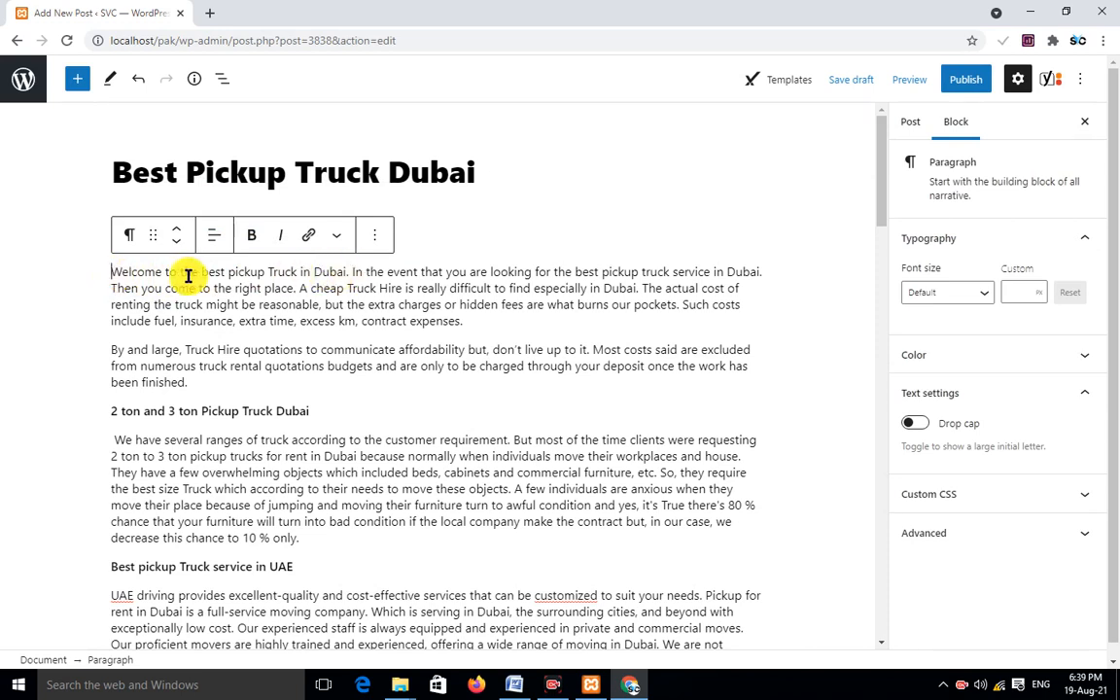
{"action": "left_click_drag", "start_coordinate": [112, 271], "coordinate": [681, 273]}
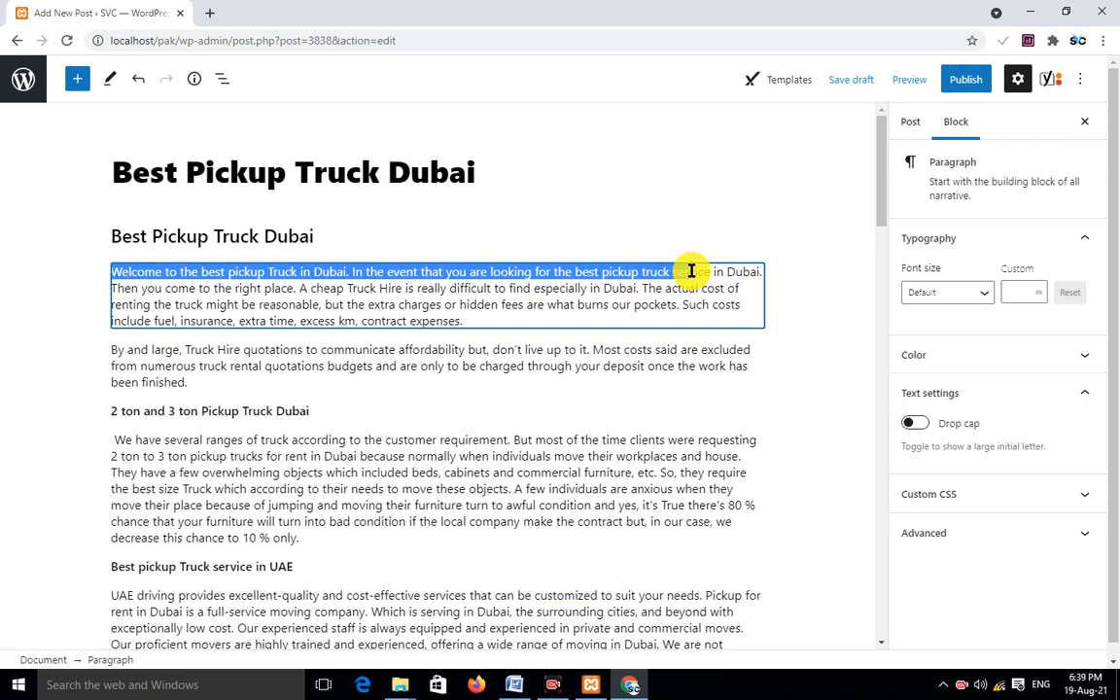
{"action": "left_click", "coordinate": [114, 270]}
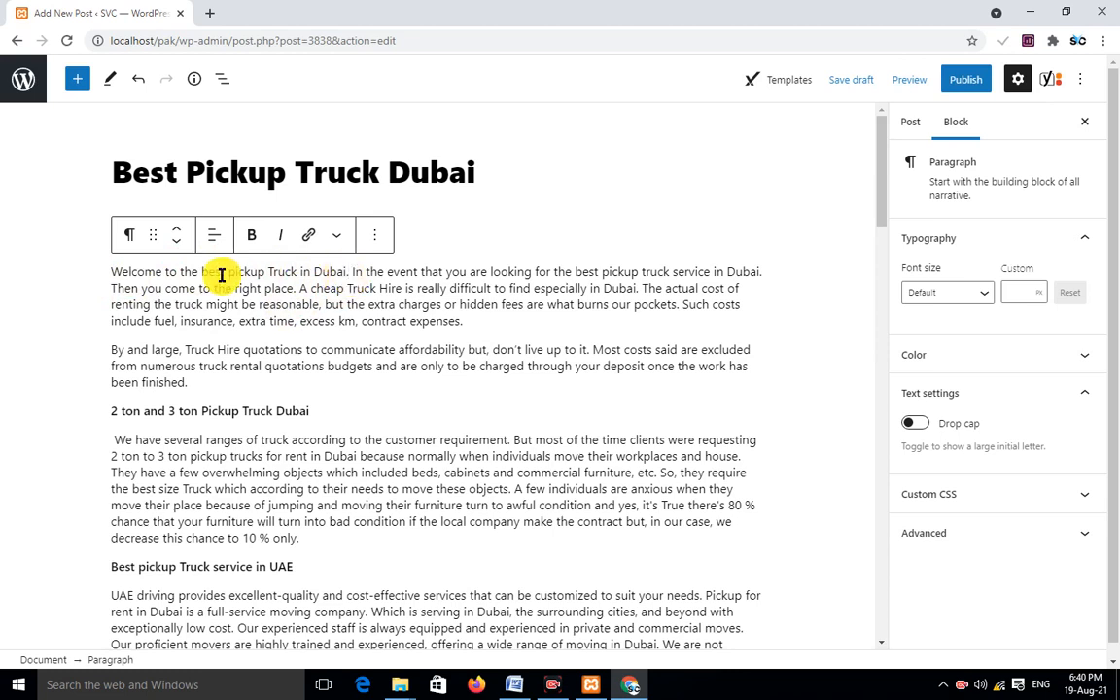
Highlight the whole introductory paragraph, followed by the second paragraph that starts with "By and large, Truck Hire quotations"
{"action": "left_click_drag", "start_coordinate": [112, 271], "coordinate": [465, 320]}
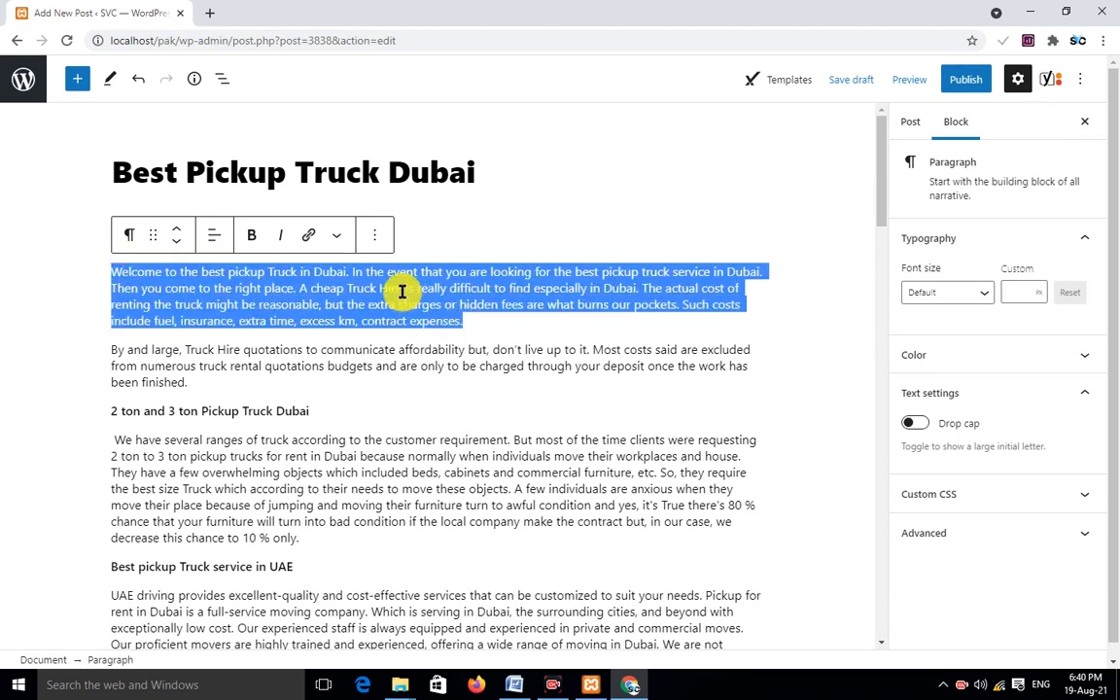
{"action": "left_click", "coordinate": [475, 327]}
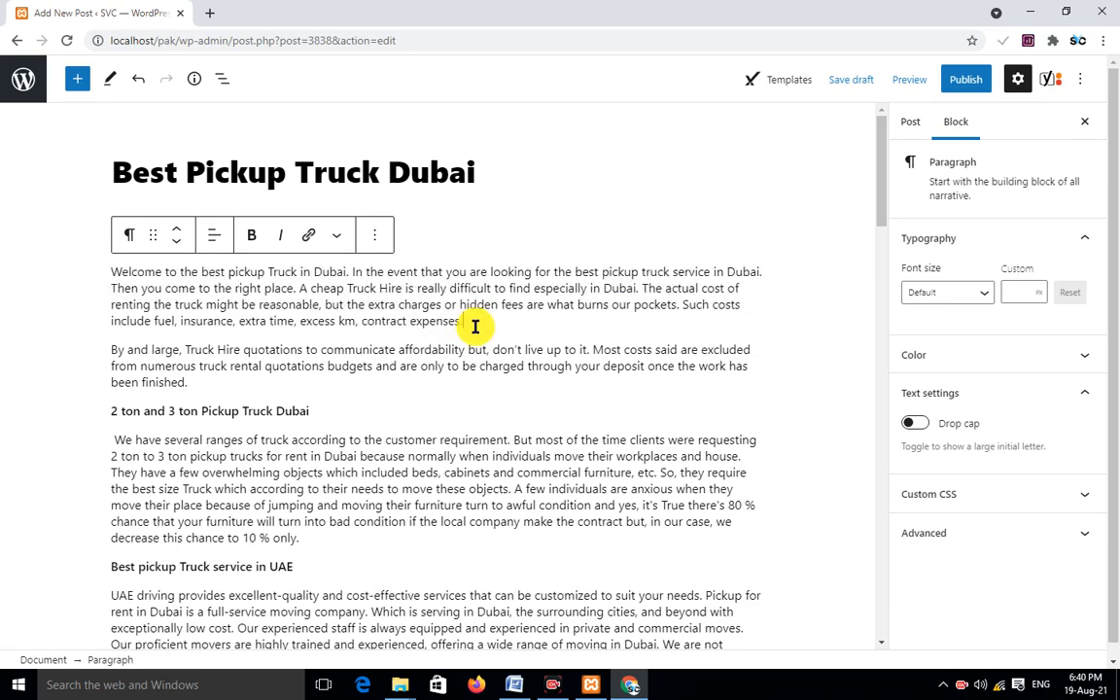
{"action": "triple_click", "coordinate": [184, 380]}
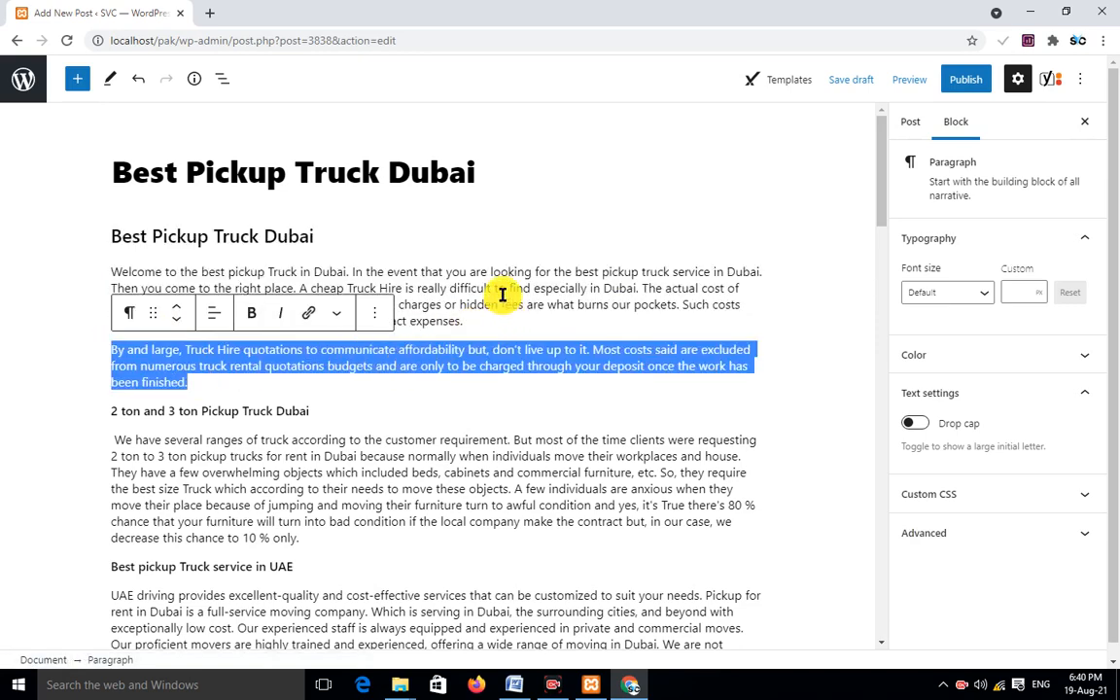
{"action": "left_click", "coordinate": [465, 321]}
Convert the line "2 ton and 3 ton Pickup Truck Dubai" from a paragraph to an H3 heading
{"action": "scroll", "coordinate": [320, 353], "scroll_direction": "down", "scroll_amount": 3}
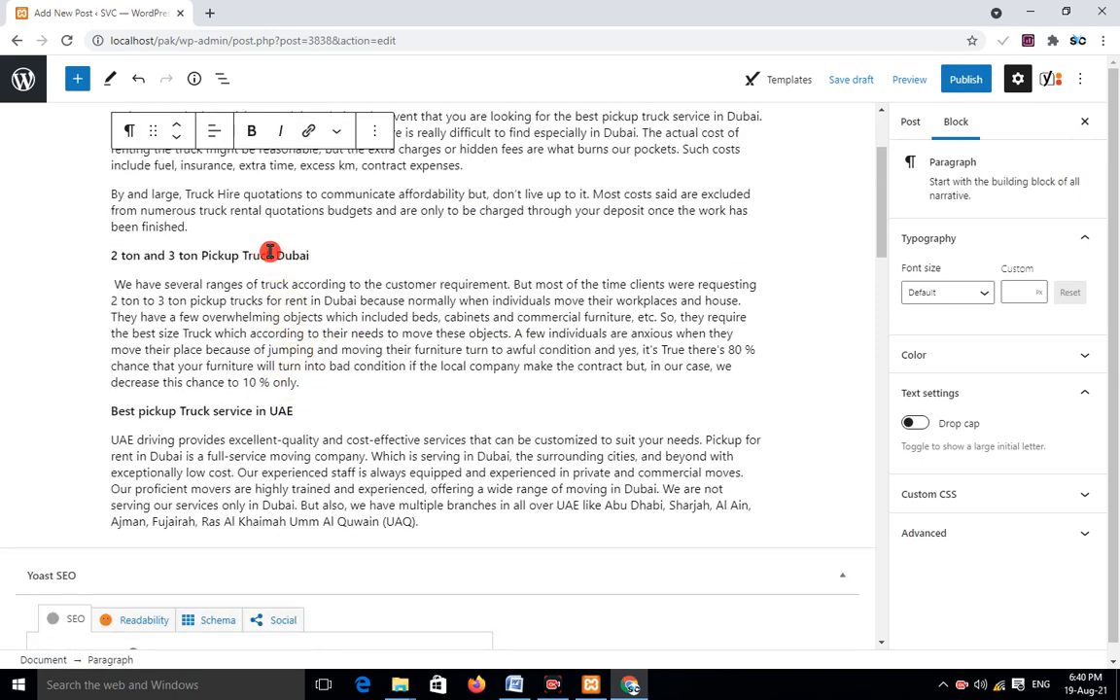
{"action": "triple_click", "coordinate": [316, 257]}
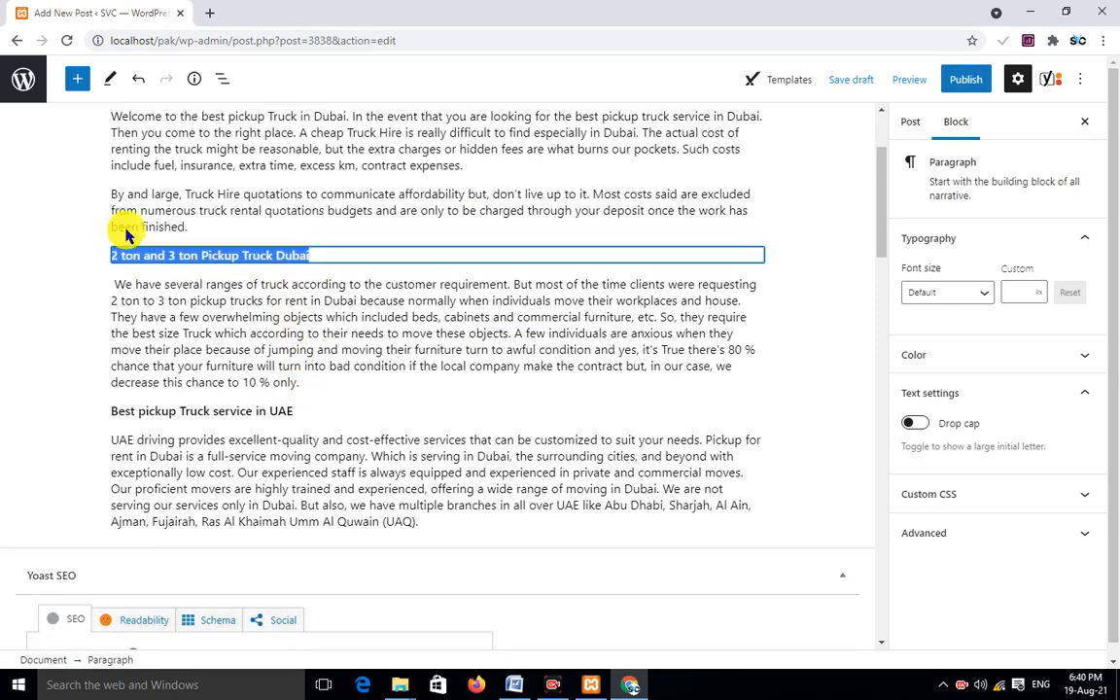
{"action": "left_click", "coordinate": [127, 219]}
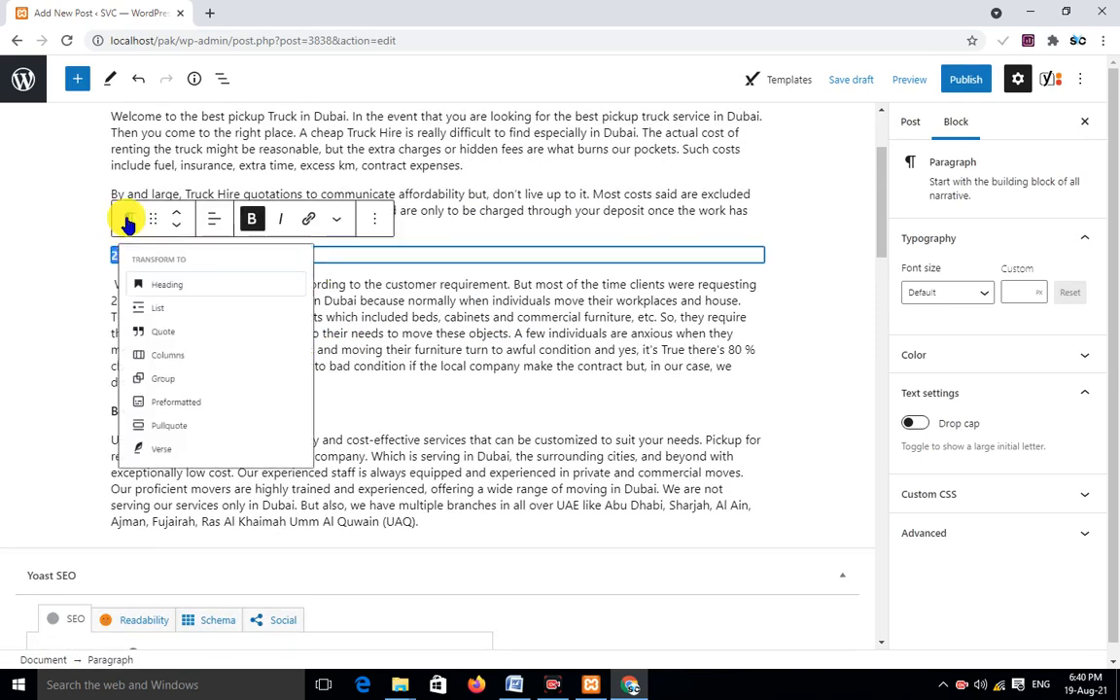
{"action": "left_click", "coordinate": [176, 296]}
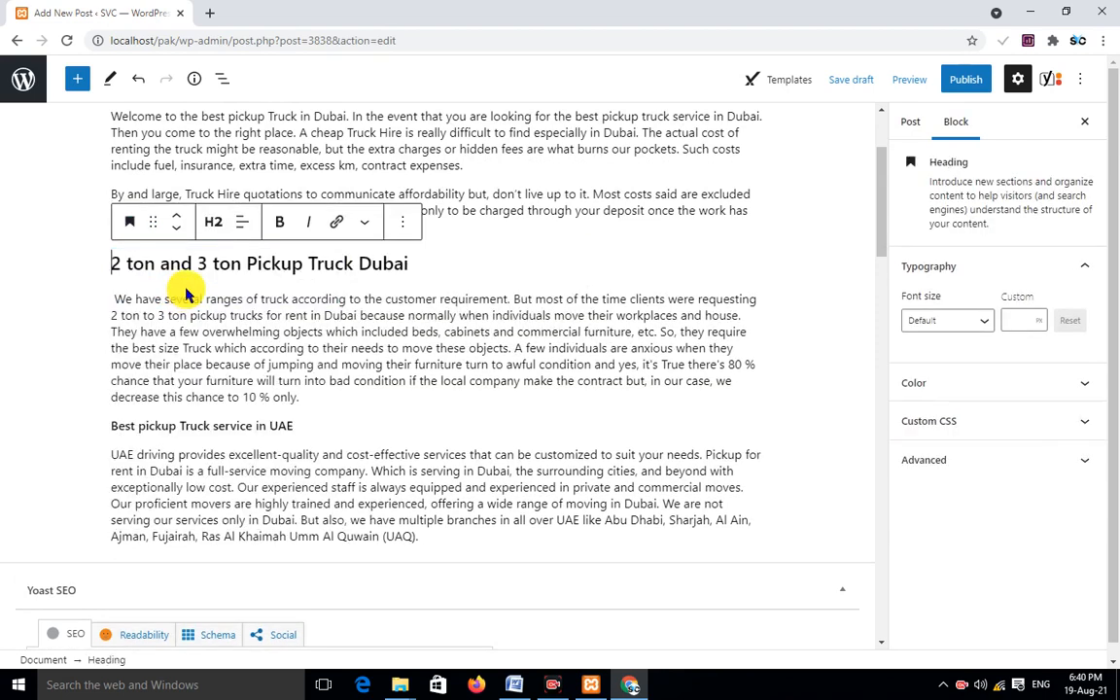
{"action": "left_click", "coordinate": [218, 224]}
{"action": "left_click", "coordinate": [286, 268]}
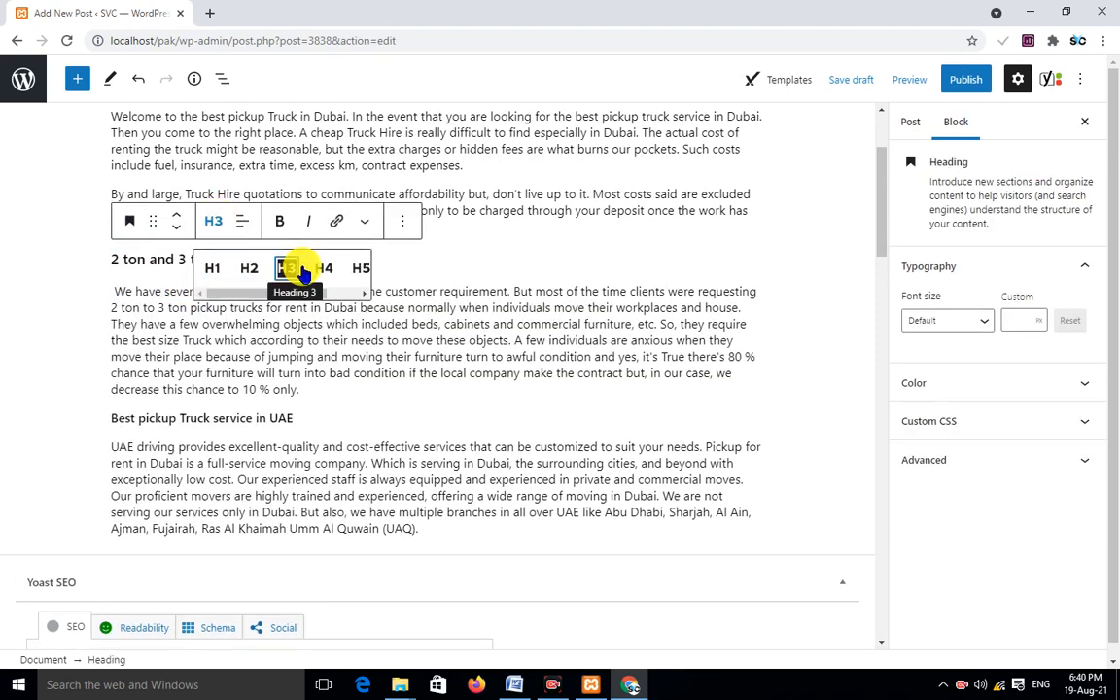
{"action": "left_click", "coordinate": [439, 253]}
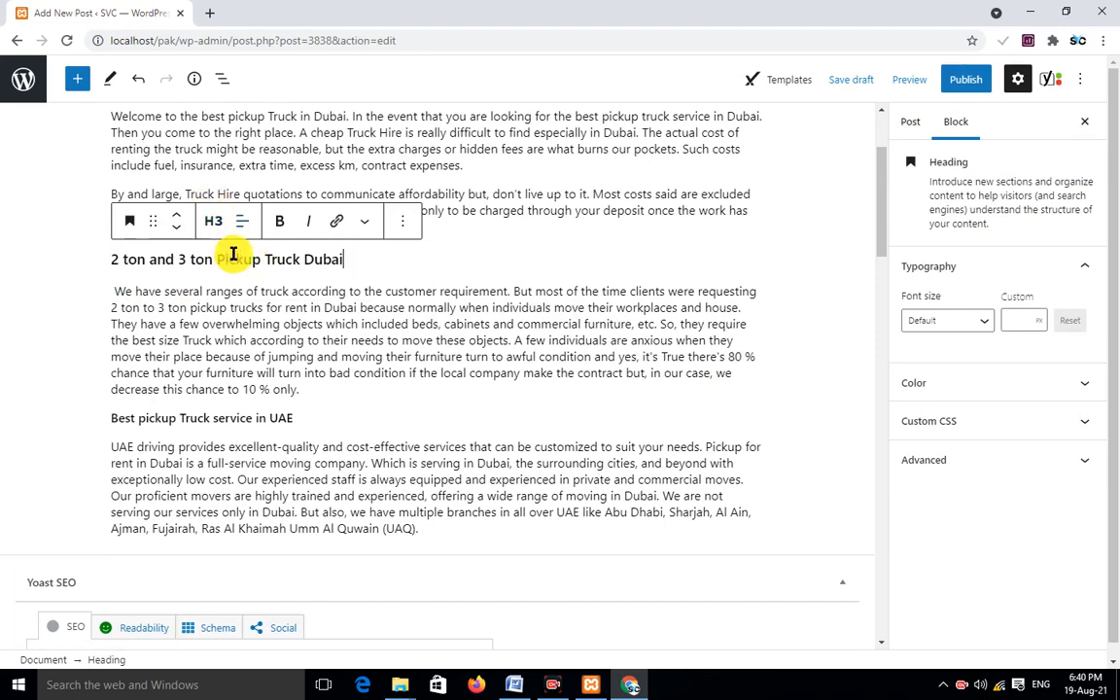
Convert the line "Best pickup Truck service in UAE" from a paragraph to an H4 heading
{"action": "triple_click", "coordinate": [126, 419]}
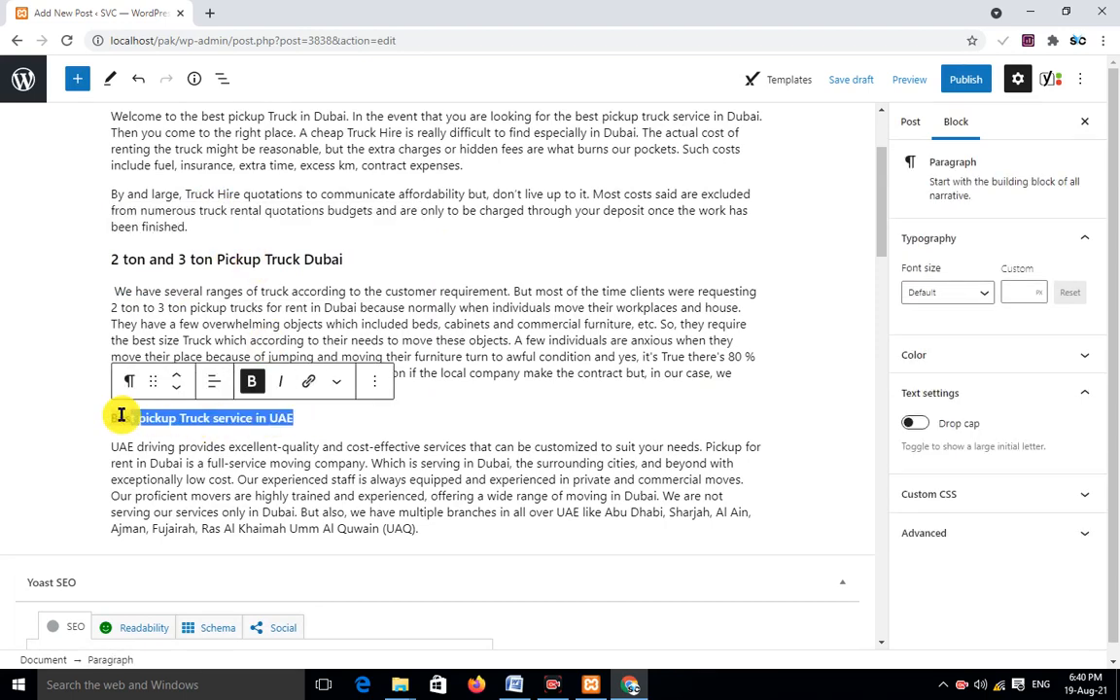
{"action": "left_click", "coordinate": [129, 380]}
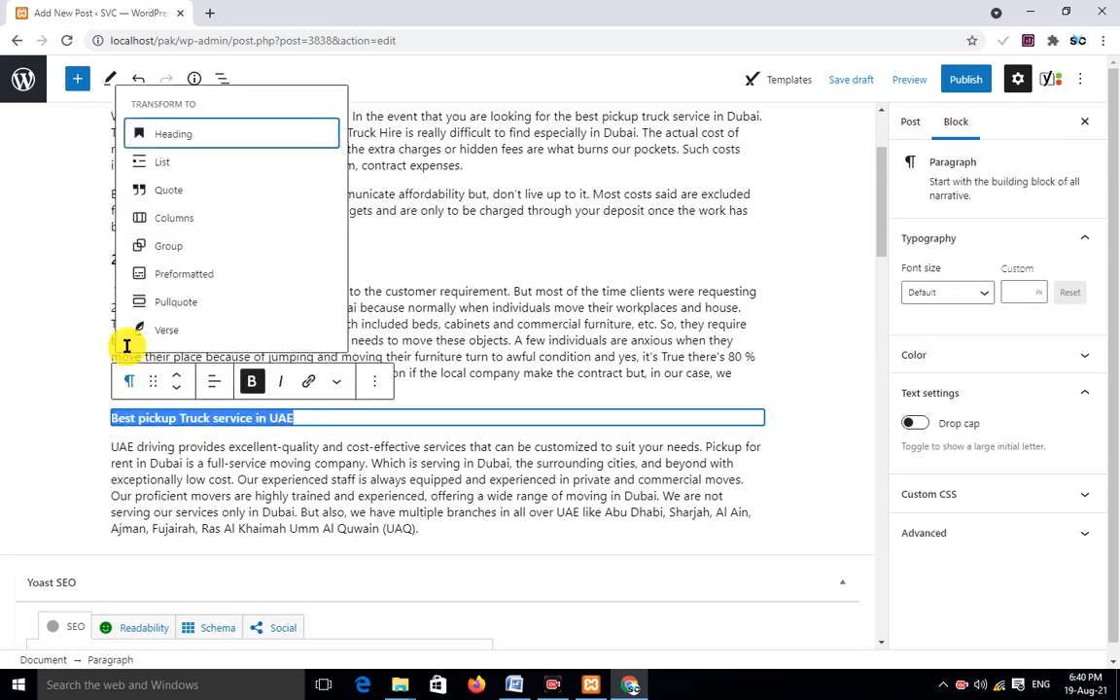
{"action": "left_click", "coordinate": [171, 131]}
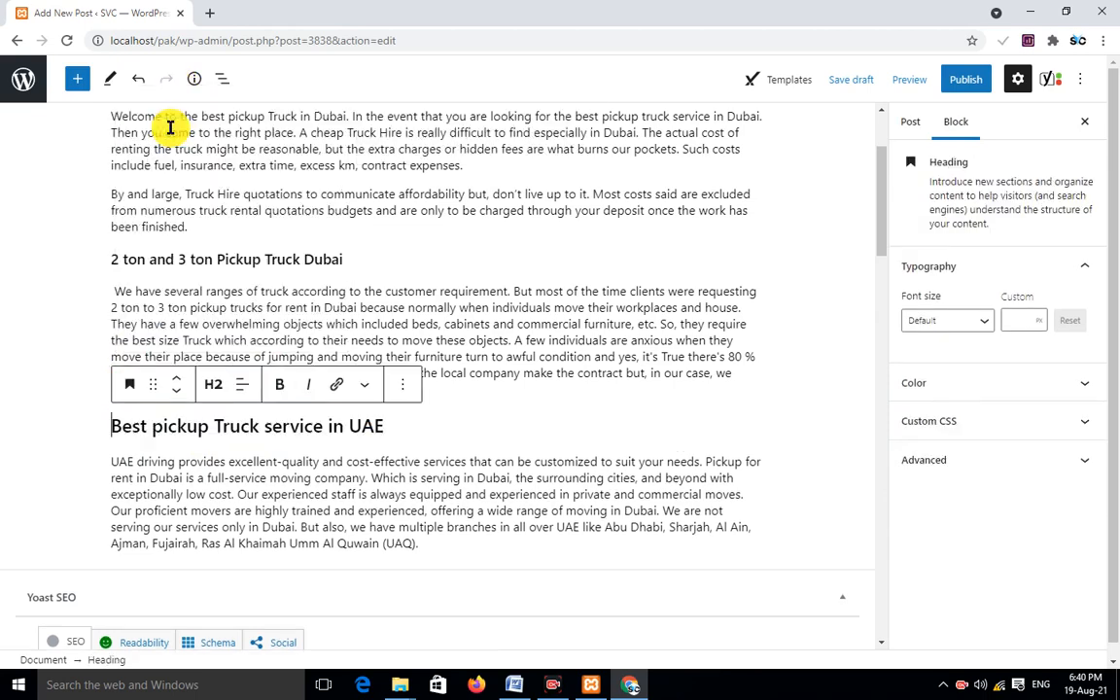
{"action": "left_click", "coordinate": [214, 389]}
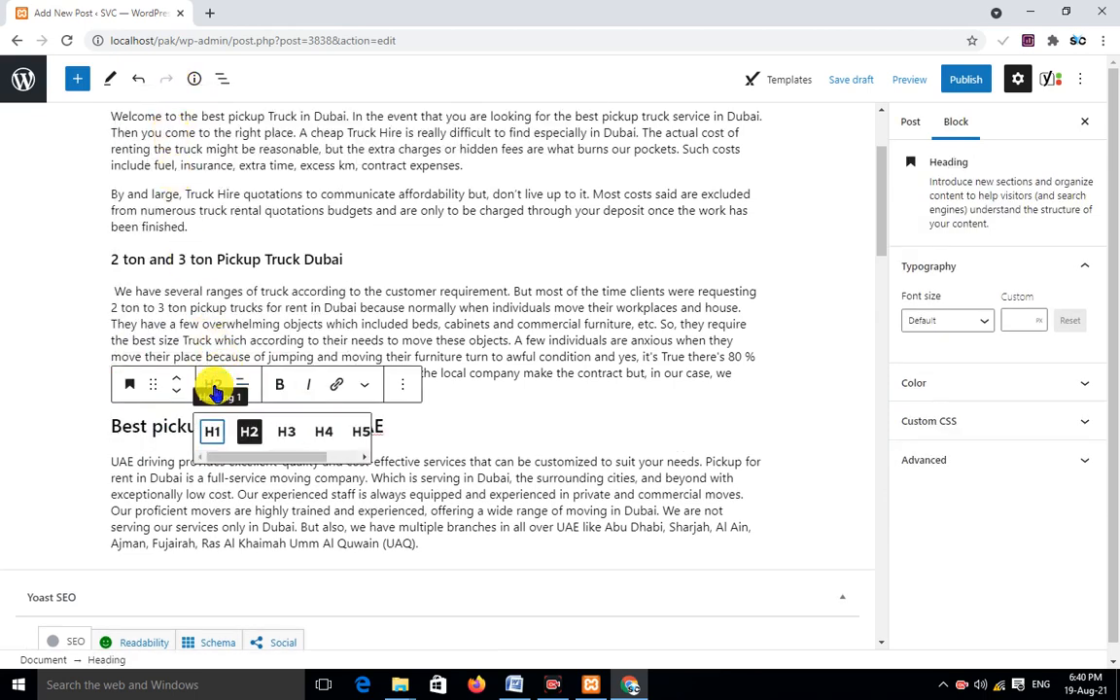
{"action": "left_click", "coordinate": [324, 437]}
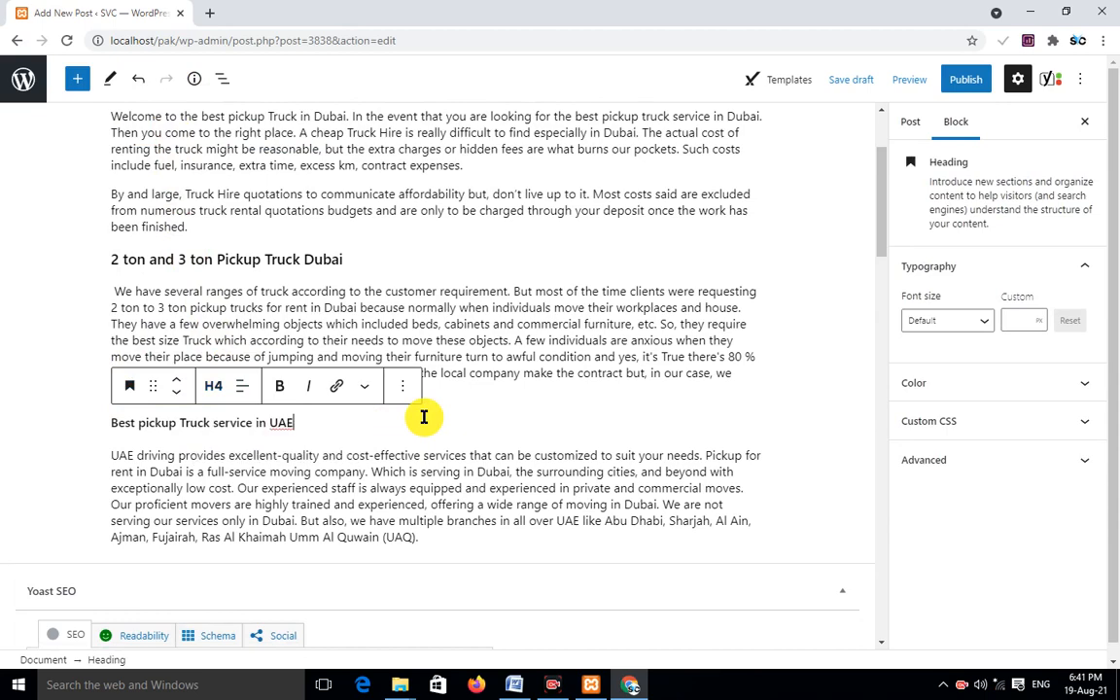
Review the post's heading hierarchy by checking the level of each of the three body headings, down to the Yoast SEO section
{"action": "scroll", "coordinate": [195, 506], "scroll_direction": "down", "scroll_amount": 1}
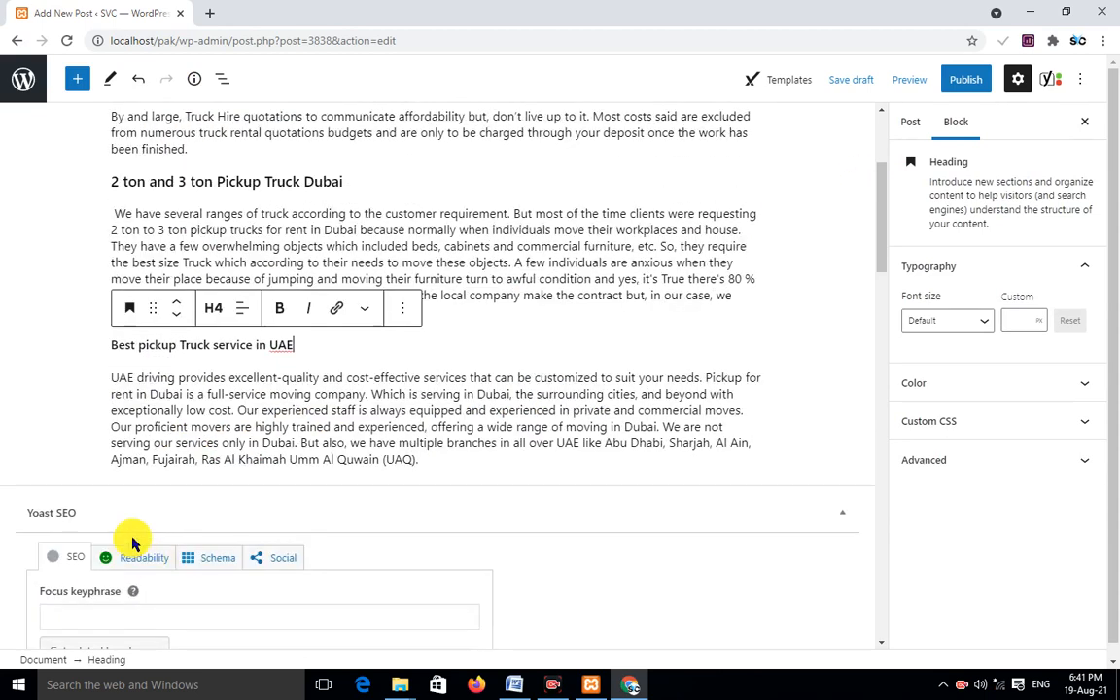
{"action": "scroll", "coordinate": [229, 468], "scroll_direction": "up", "scroll_amount": 3}
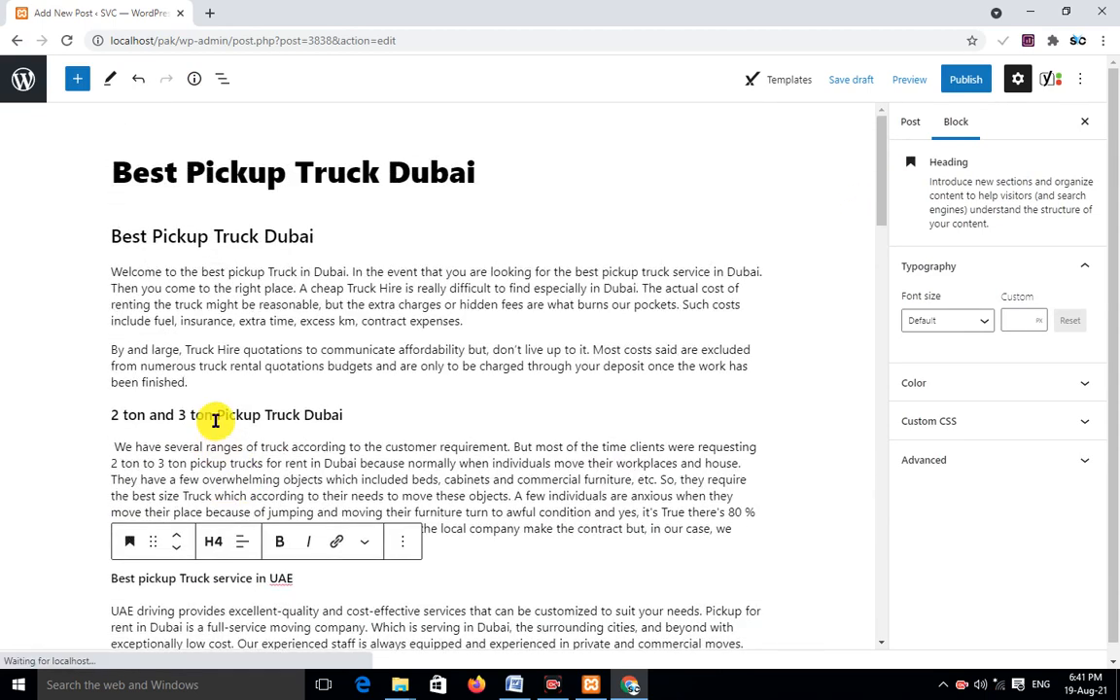
{"action": "triple_click", "coordinate": [200, 236]}
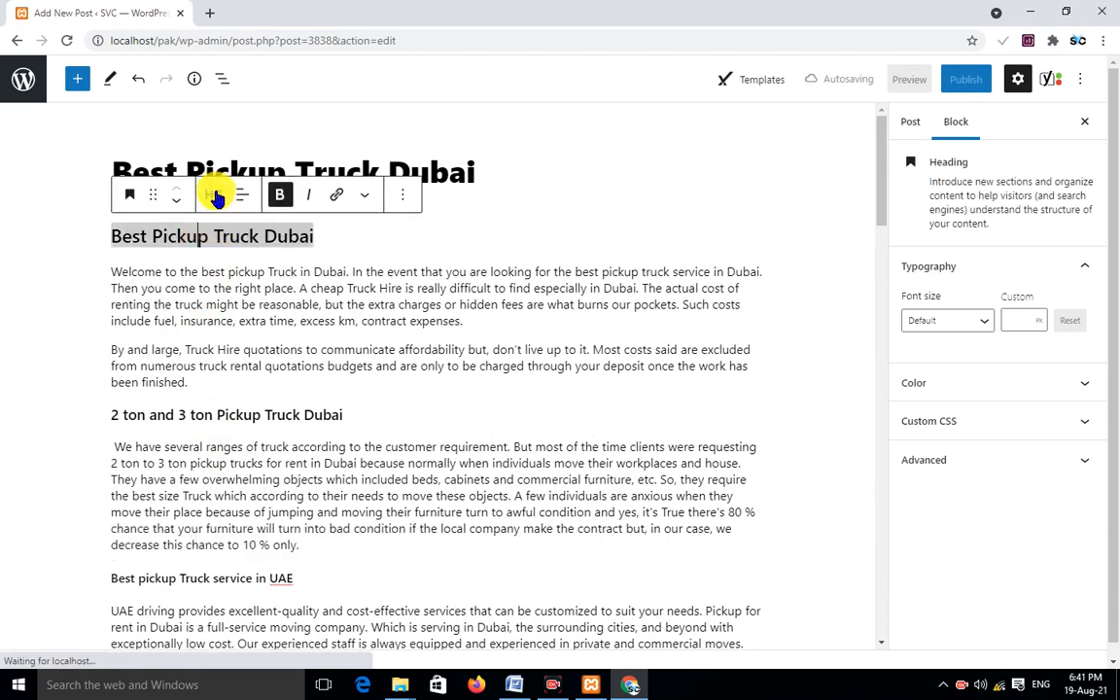
{"action": "triple_click", "coordinate": [239, 415]}
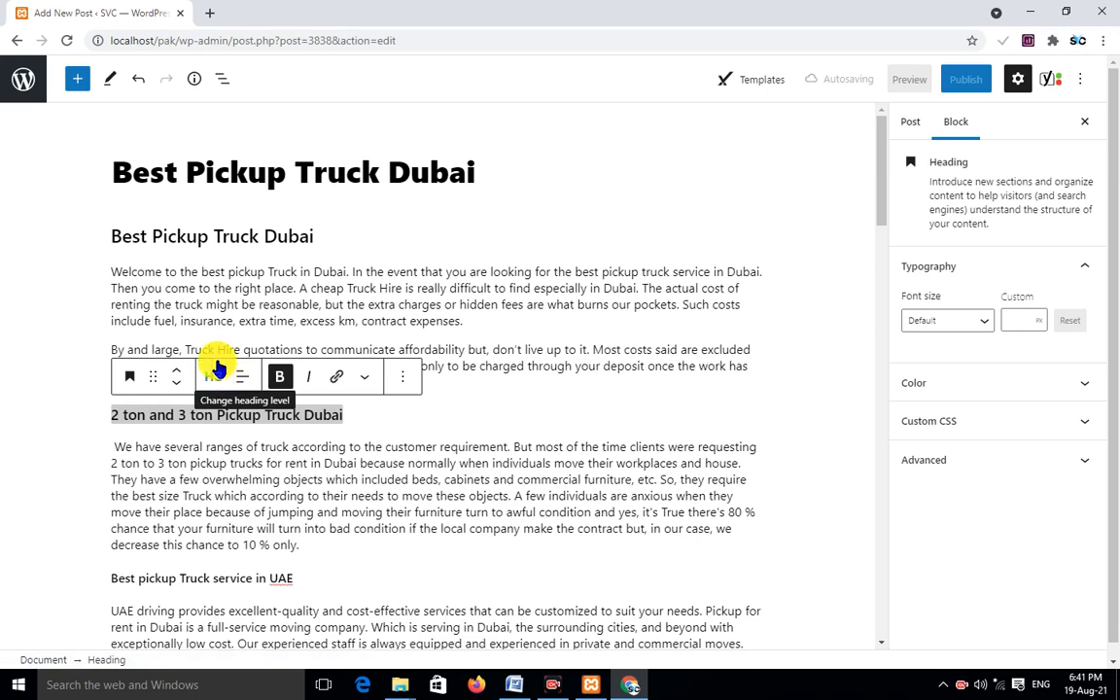
{"action": "scroll", "coordinate": [216, 309], "scroll_direction": "down", "scroll_amount": 1}
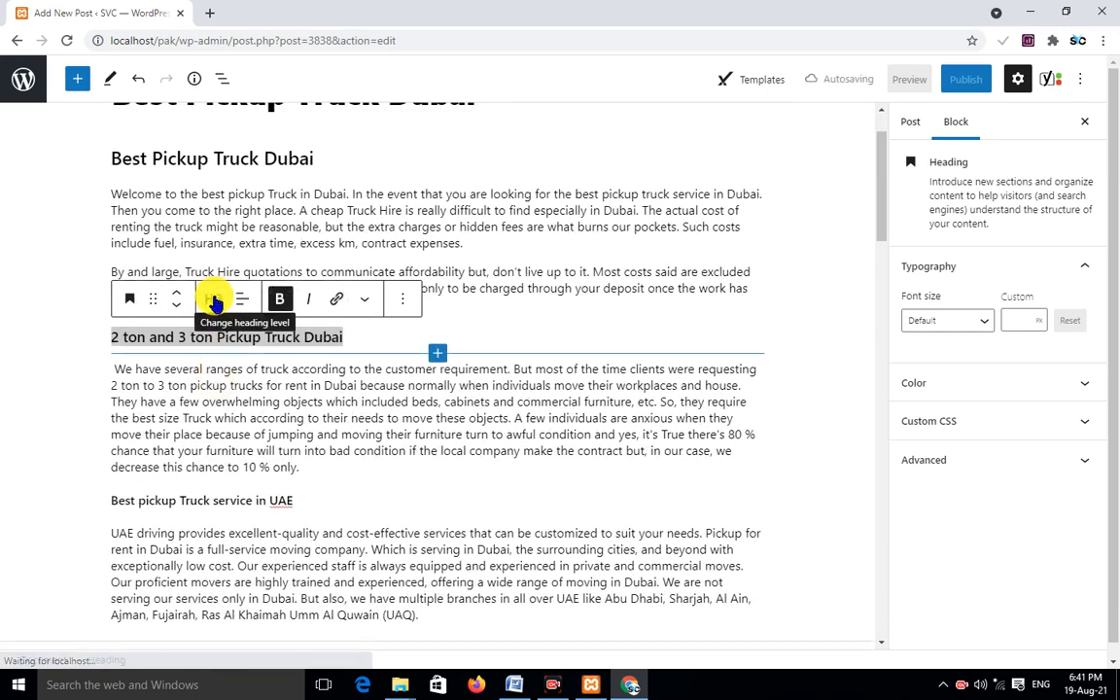
{"action": "scroll", "coordinate": [225, 428], "scroll_direction": "down", "scroll_amount": 2}
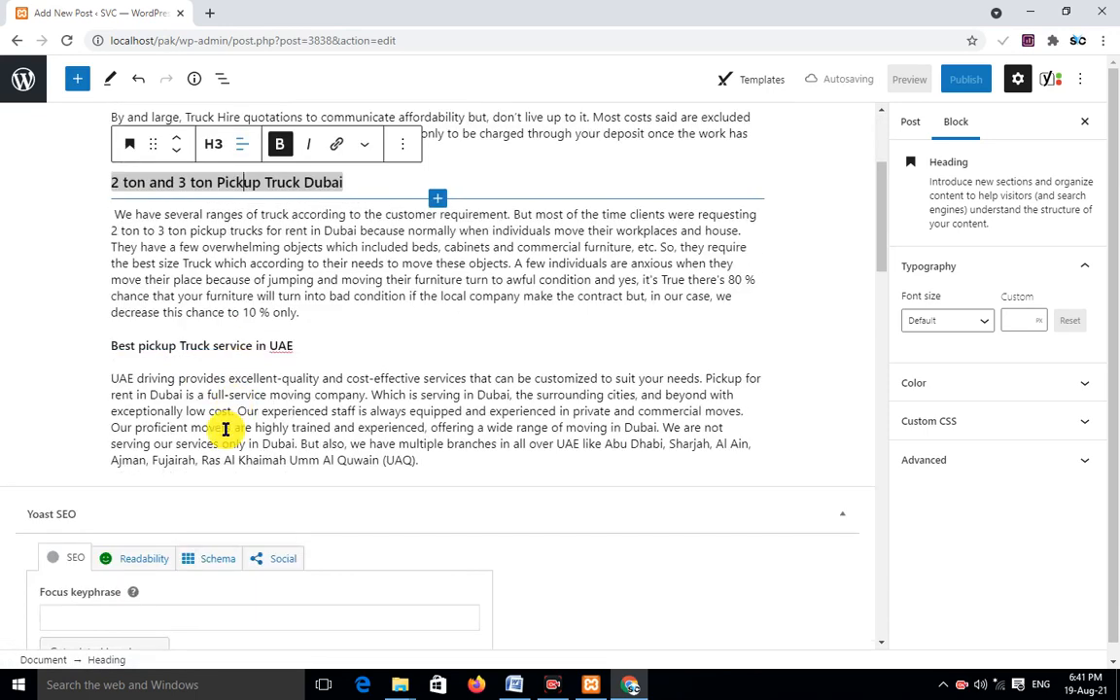
{"action": "left_click", "coordinate": [215, 345]}
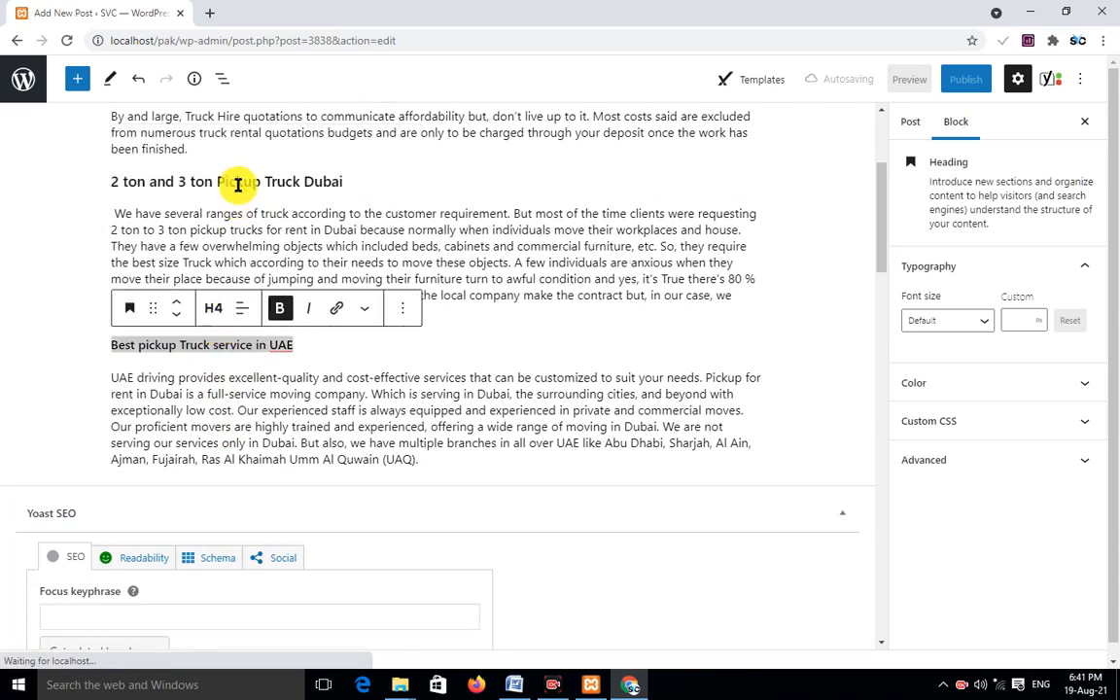
{"action": "scroll", "coordinate": [237, 185], "scroll_direction": "up", "scroll_amount": 4}
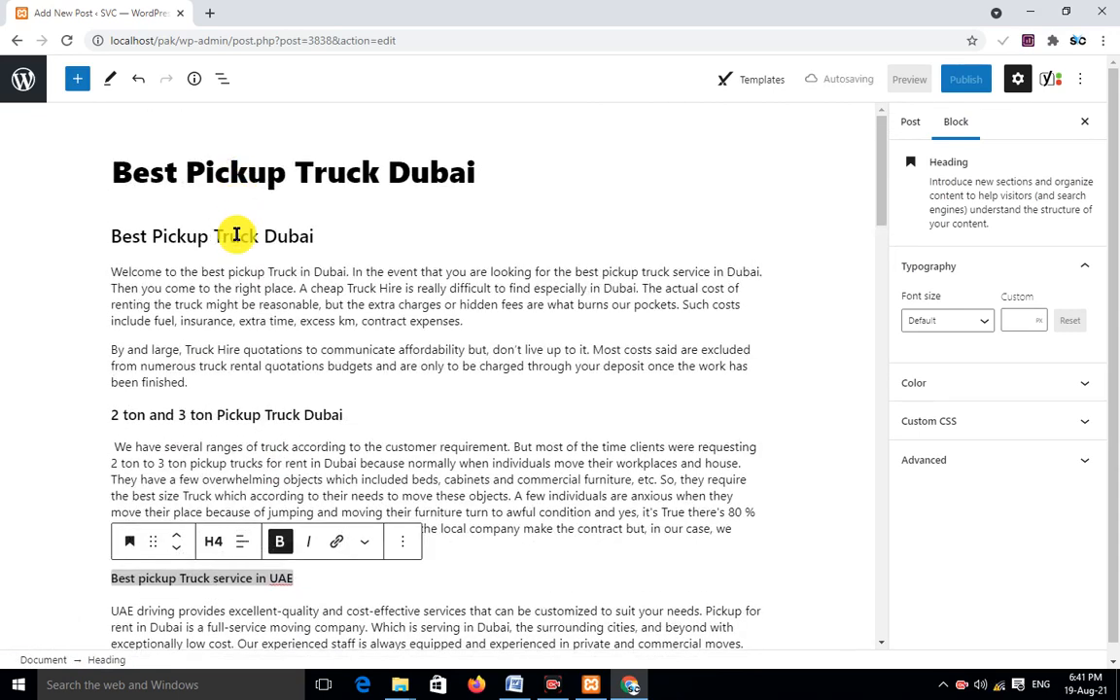
{"action": "scroll", "coordinate": [403, 294], "scroll_direction": "down", "scroll_amount": 5}
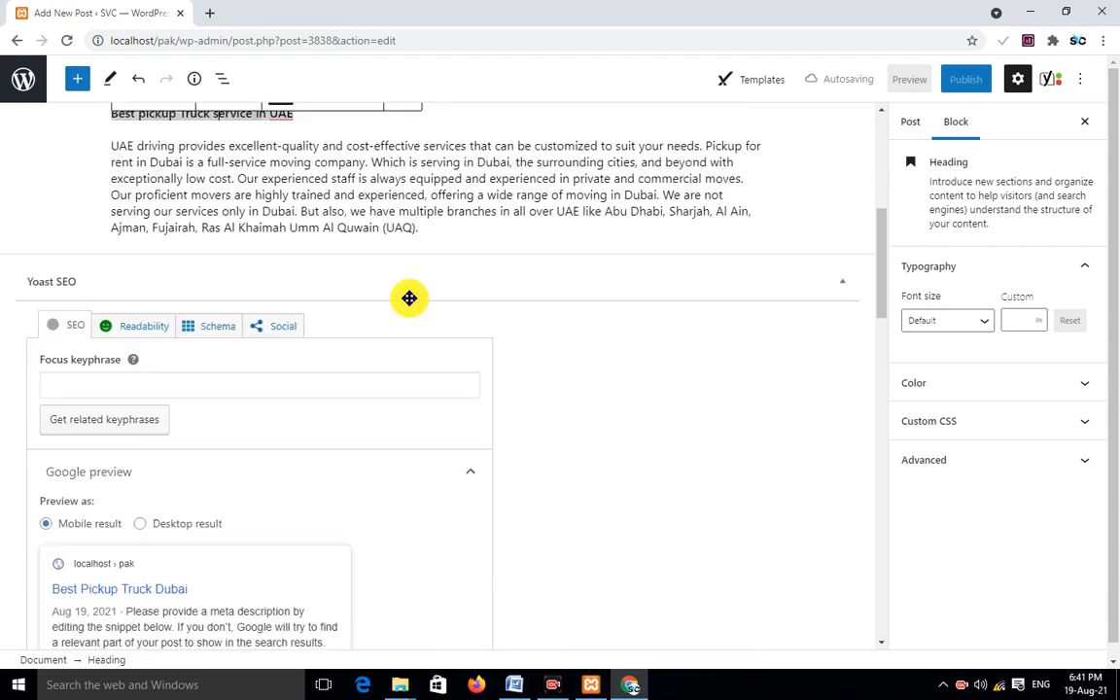
{"action": "scroll", "coordinate": [408, 299], "scroll_direction": "up", "scroll_amount": 5}
{"action": "scroll", "coordinate": [410, 304], "scroll_direction": "down", "scroll_amount": 4}
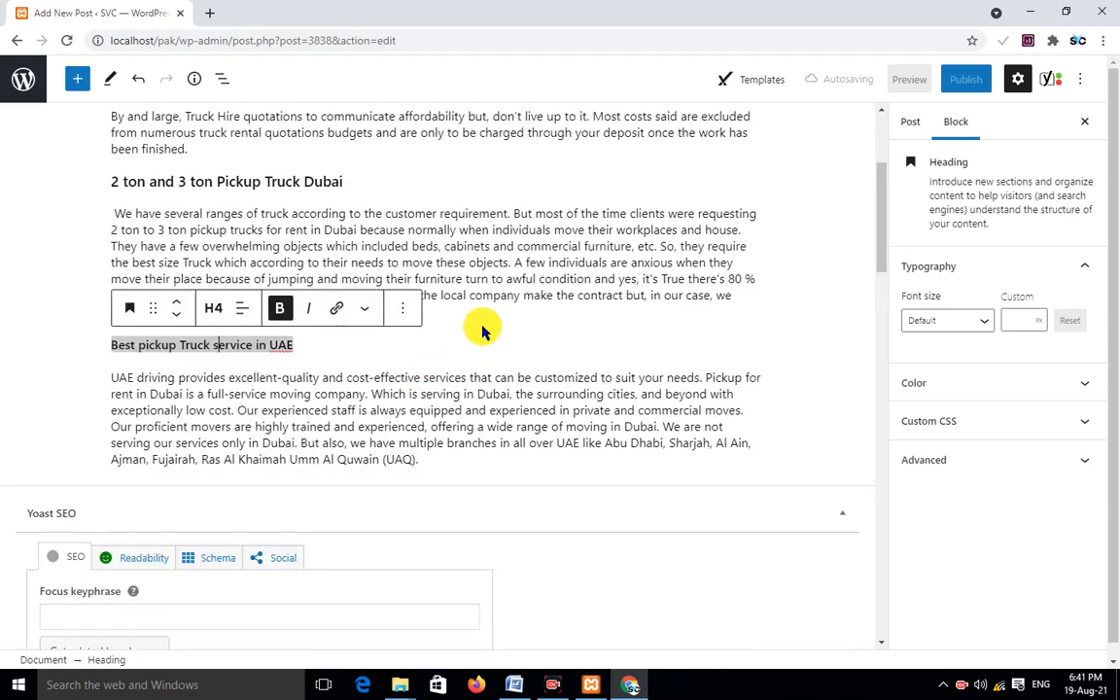
Split the paragraph under "2 ton and 3 ton Pickup Truck Dubai" so a new paragraph starts at "A few individuals are anxious"
{"action": "left_click", "coordinate": [517, 266]}
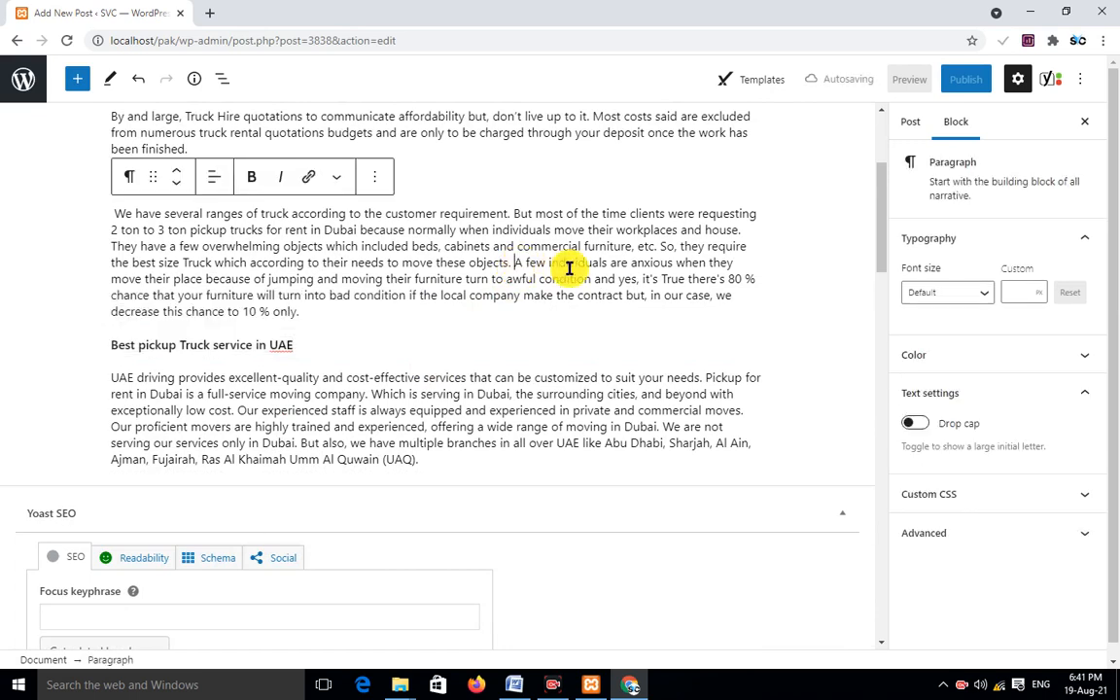
{"action": "key", "text": "BackSpace"}
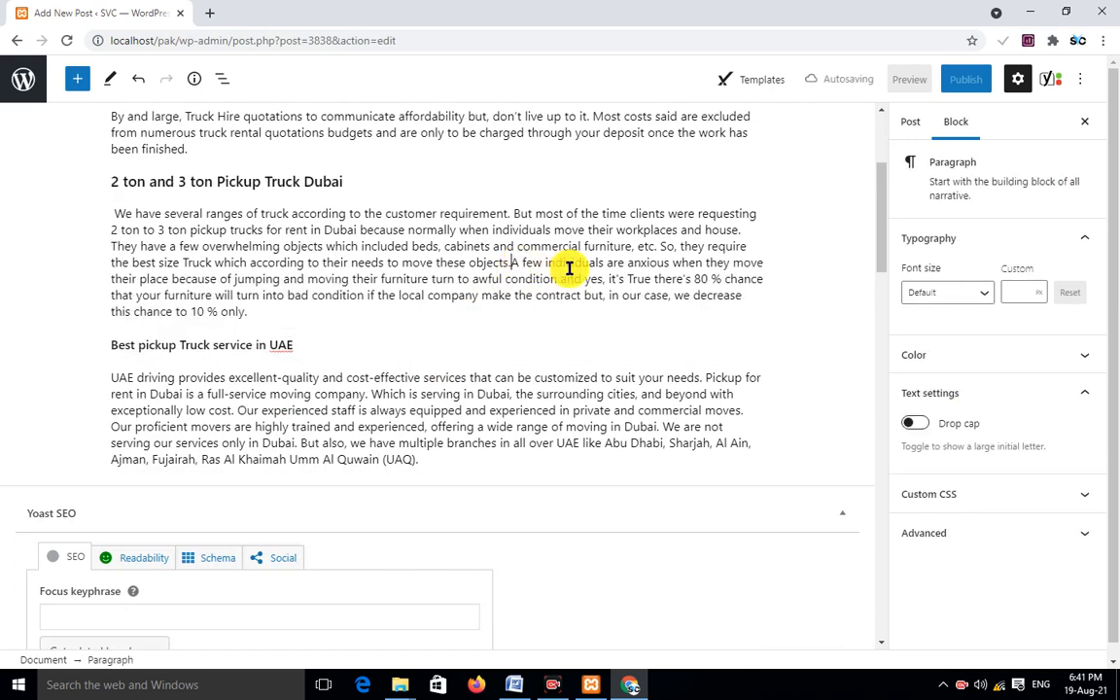
{"action": "key", "text": "Return"}
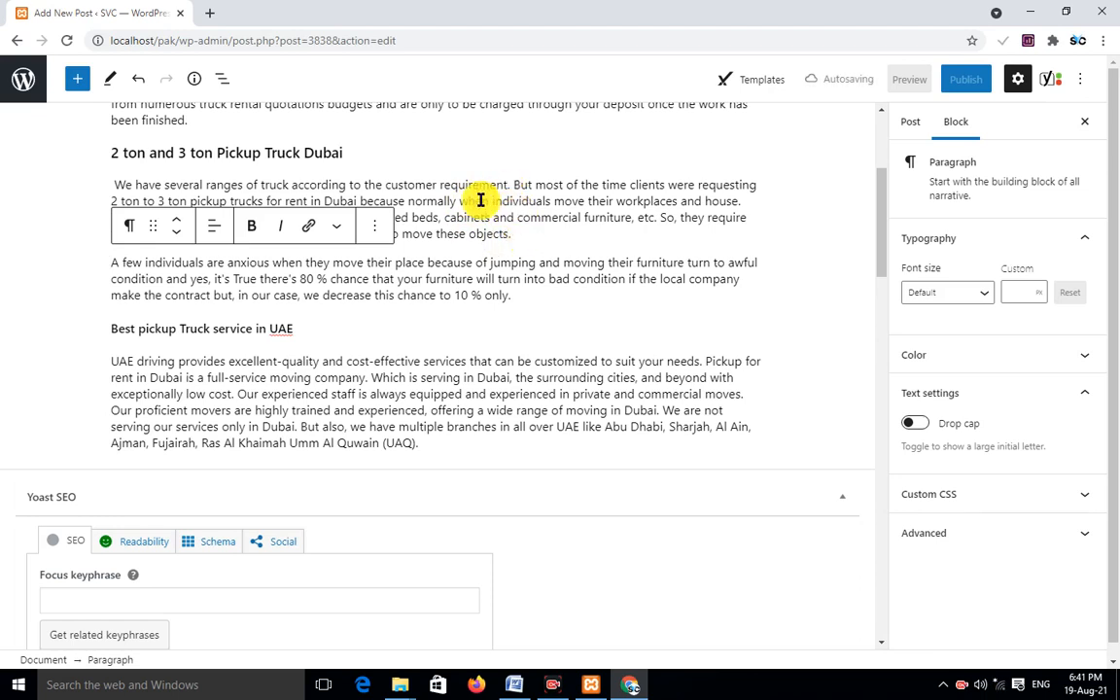
{"action": "left_click", "coordinate": [114, 184]}
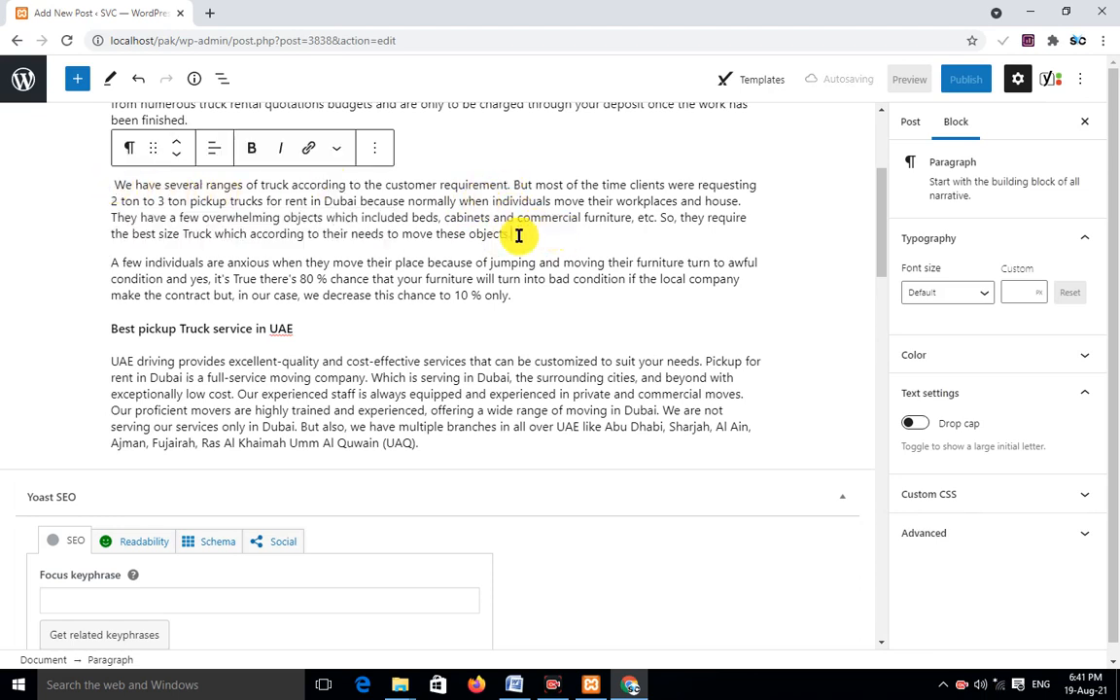
{"action": "left_click_drag", "start_coordinate": [115, 182], "coordinate": [525, 238]}
{"action": "left_click", "coordinate": [523, 234]}
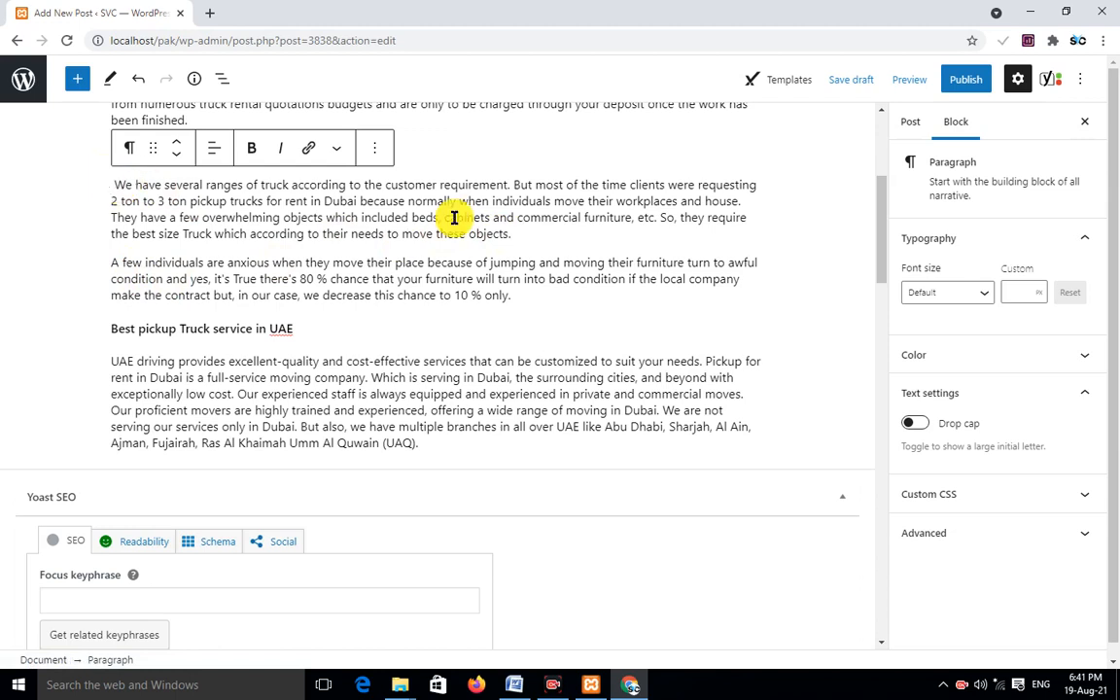
Split the paragraph under "Best pickup Truck service in UAE" so a new paragraph starts at "Our experienced staff", and look over the post
{"action": "scroll", "coordinate": [295, 295], "scroll_direction": "down", "scroll_amount": 1}
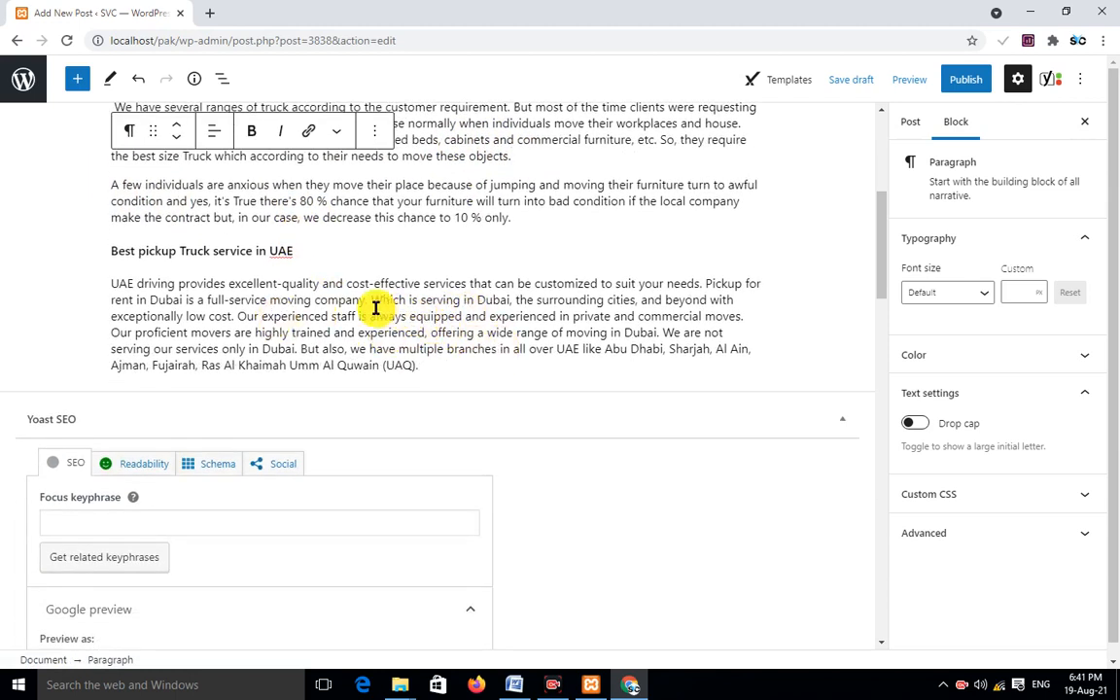
{"action": "left_click", "coordinate": [238, 317]}
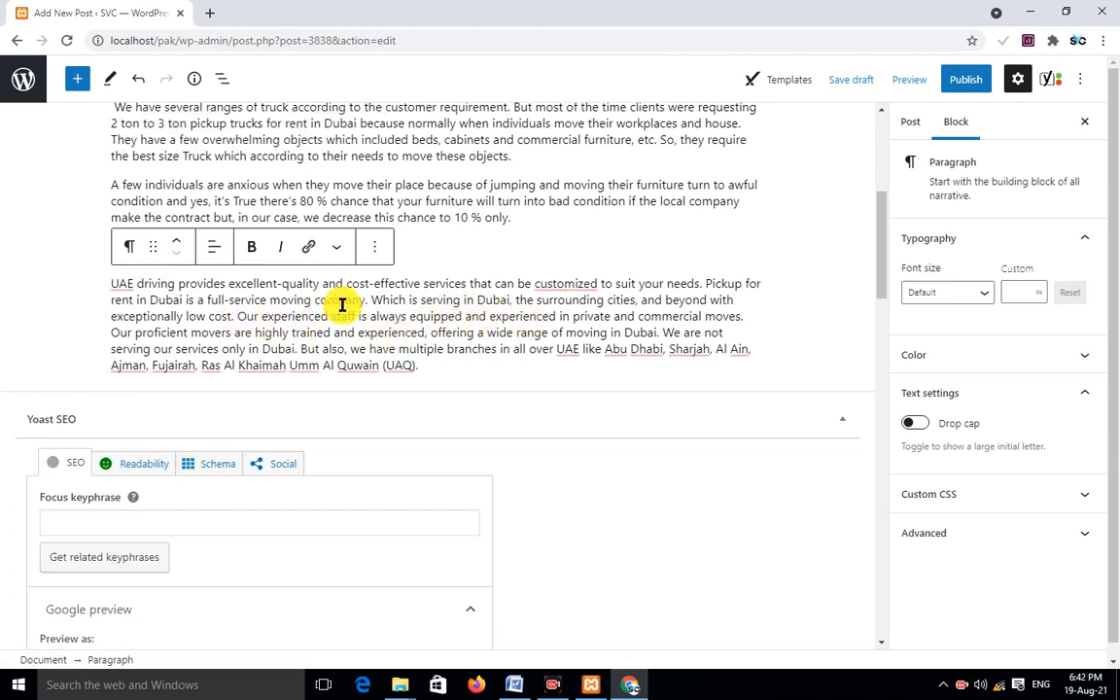
{"action": "key", "text": "BackSpace"}
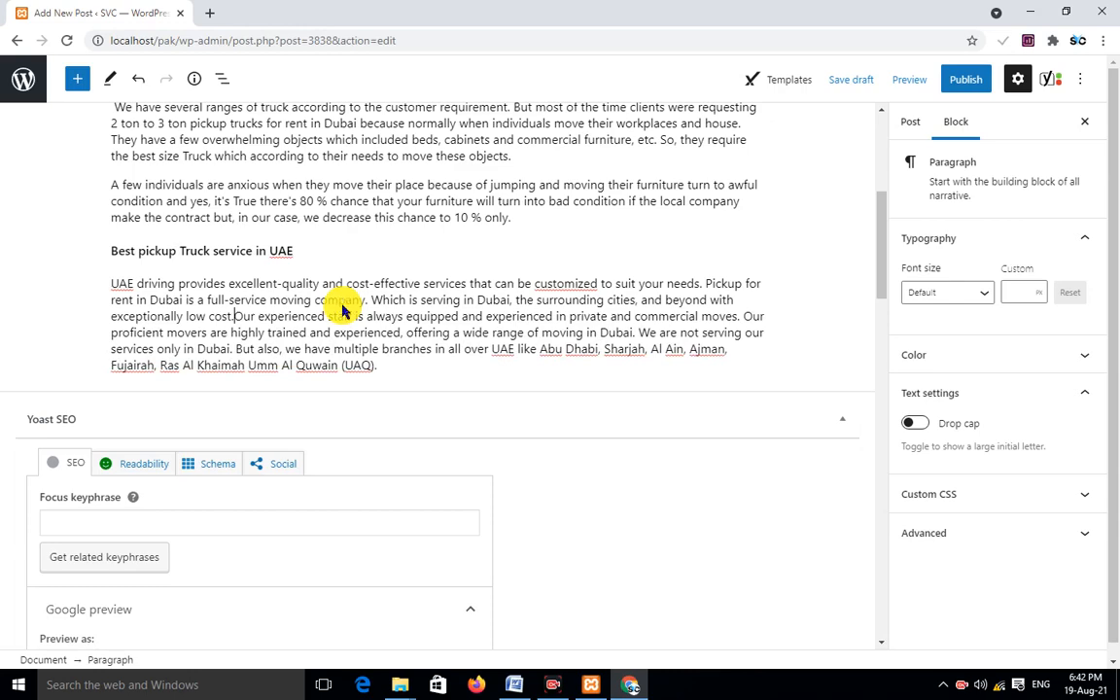
{"action": "key", "text": "Return"}
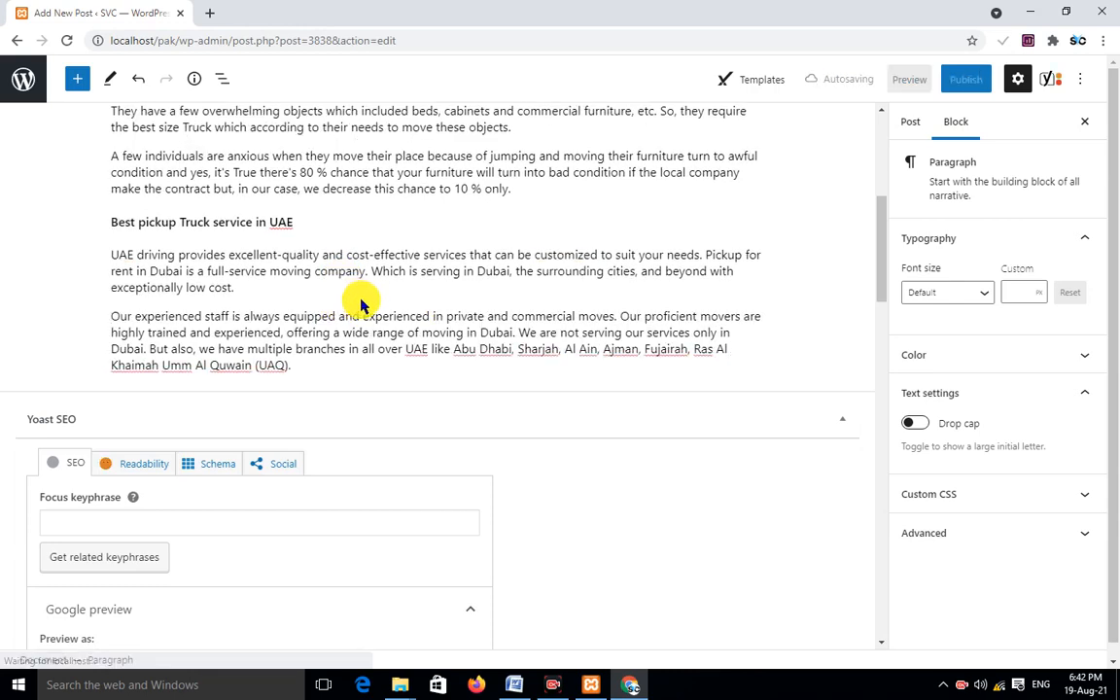
{"action": "scroll", "coordinate": [433, 268], "scroll_direction": "up", "scroll_amount": 3}
{"action": "scroll", "coordinate": [408, 262], "scroll_direction": "up", "scroll_amount": 2}
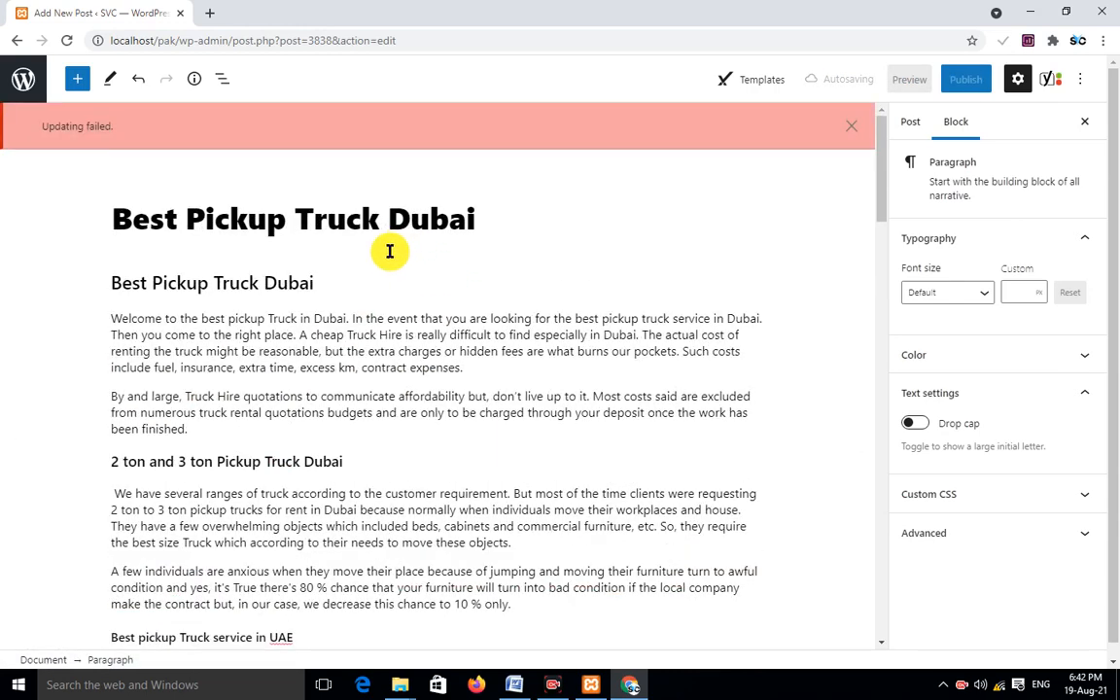
{"action": "scroll", "coordinate": [425, 320], "scroll_direction": "down", "scroll_amount": 5}
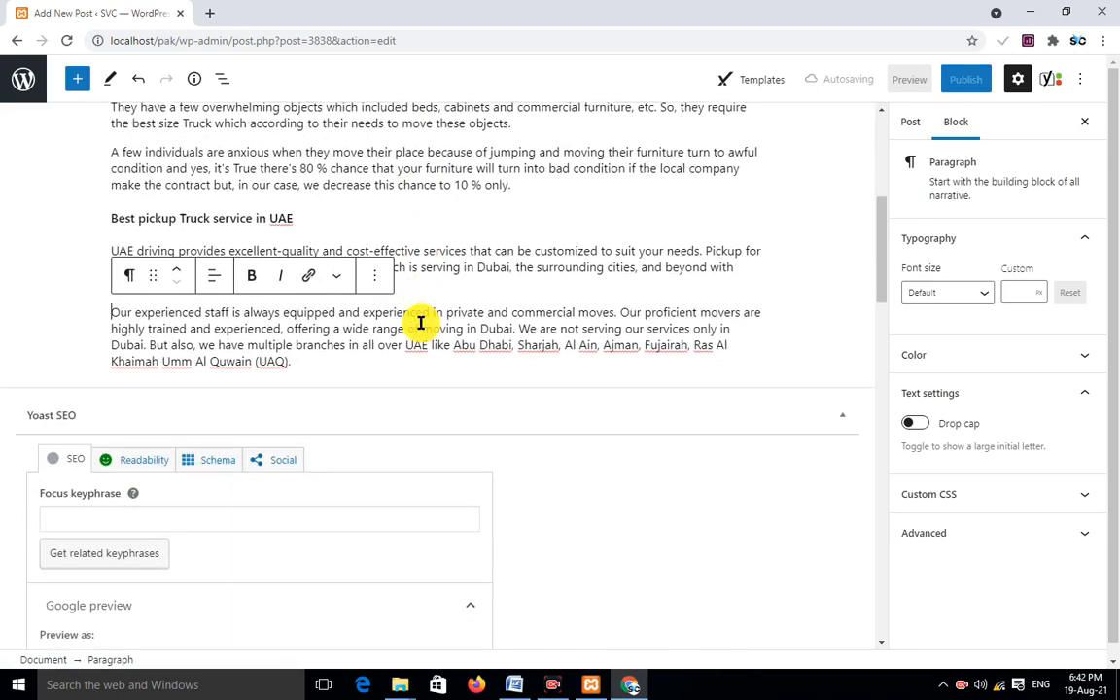
Copy the post title "Best Pickup Truck Dubai" into the Yoast SEO focus keyphrase
{"action": "scroll", "coordinate": [420, 323], "scroll_direction": "down", "scroll_amount": 2}
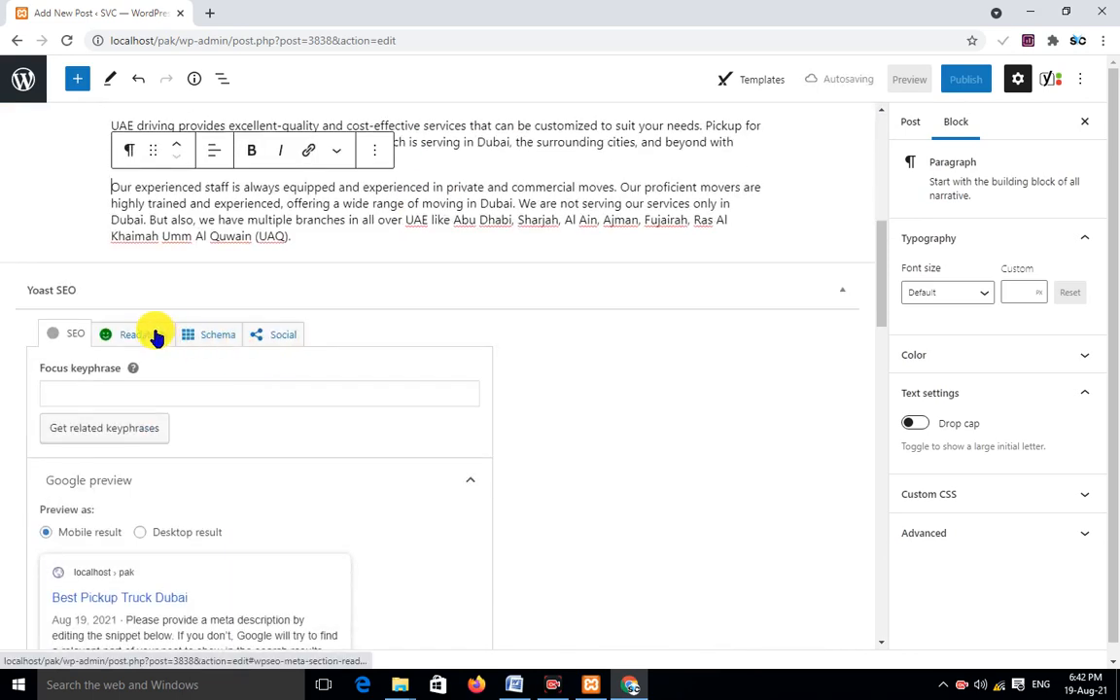
{"action": "left_click", "coordinate": [95, 392]}
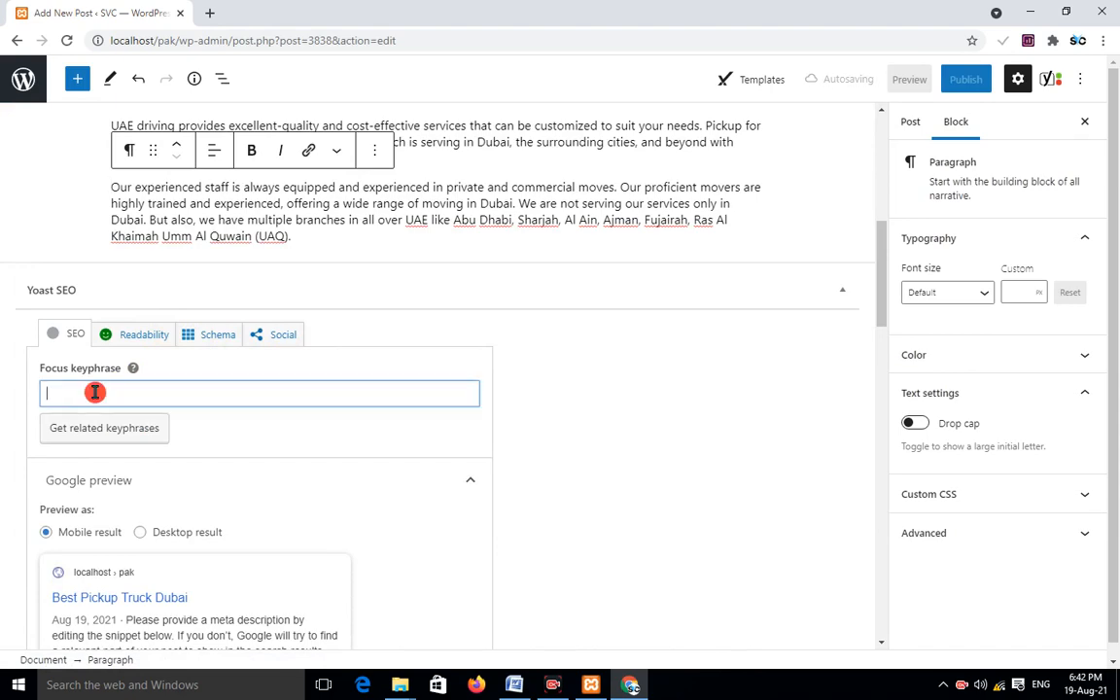
{"action": "scroll", "coordinate": [388, 293], "scroll_direction": "up", "scroll_amount": 6}
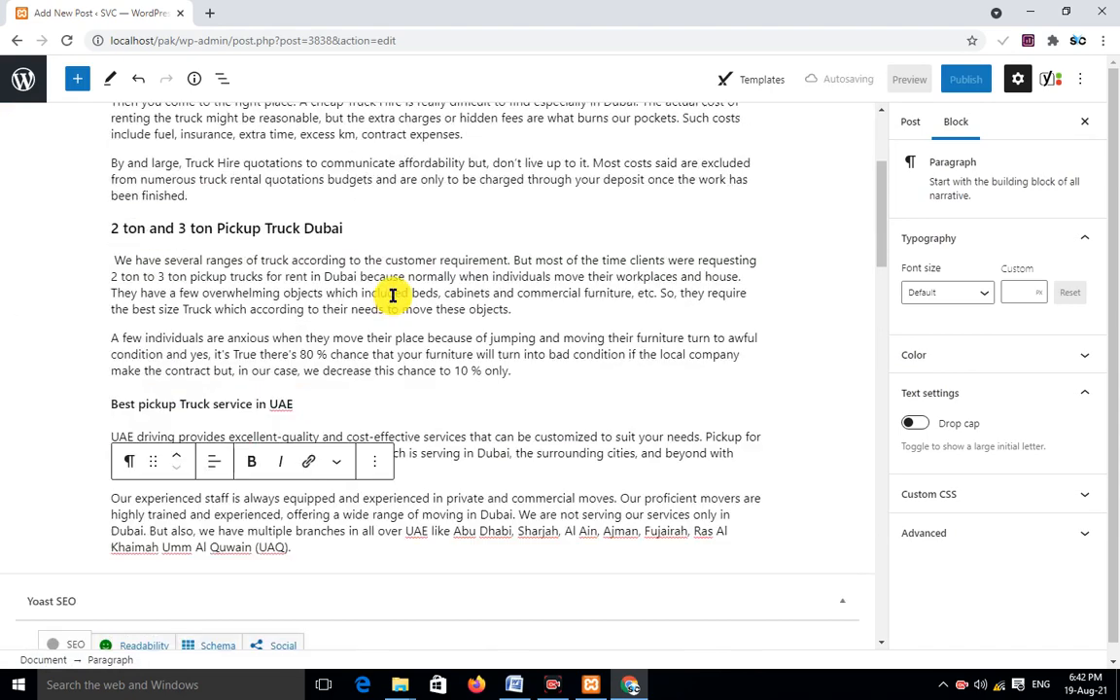
{"action": "mouse_move", "coordinate": [479, 220]}
{"action": "left_mouse_down"}
{"action": "mouse_move", "coordinate": [110, 213]}
{"action": "mouse_move", "coordinate": [347, 194]}
{"action": "mouse_move", "coordinate": [475, 220]}
{"action": "left_mouse_up"}
{"action": "left_click", "coordinate": [112, 215]}
{"action": "right_click", "coordinate": [435, 226]}
{"action": "left_click", "coordinate": [476, 255]}
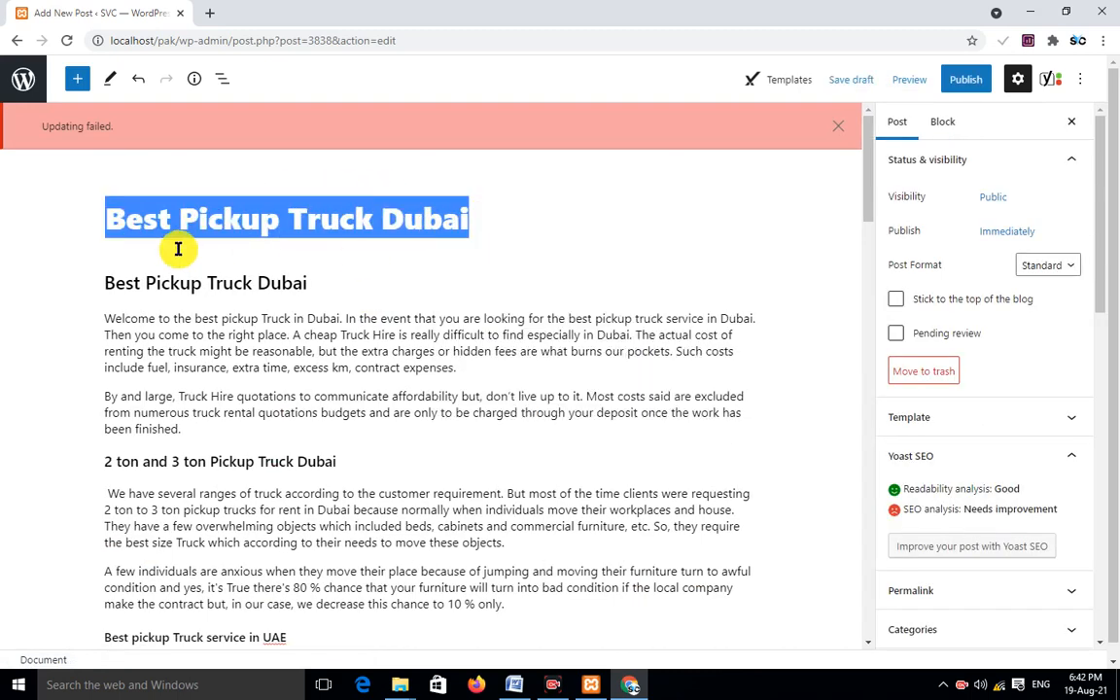
{"action": "scroll", "coordinate": [521, 263], "scroll_direction": "down", "scroll_amount": 10}
{"action": "scroll", "coordinate": [501, 264], "scroll_direction": "up", "scroll_amount": 3}
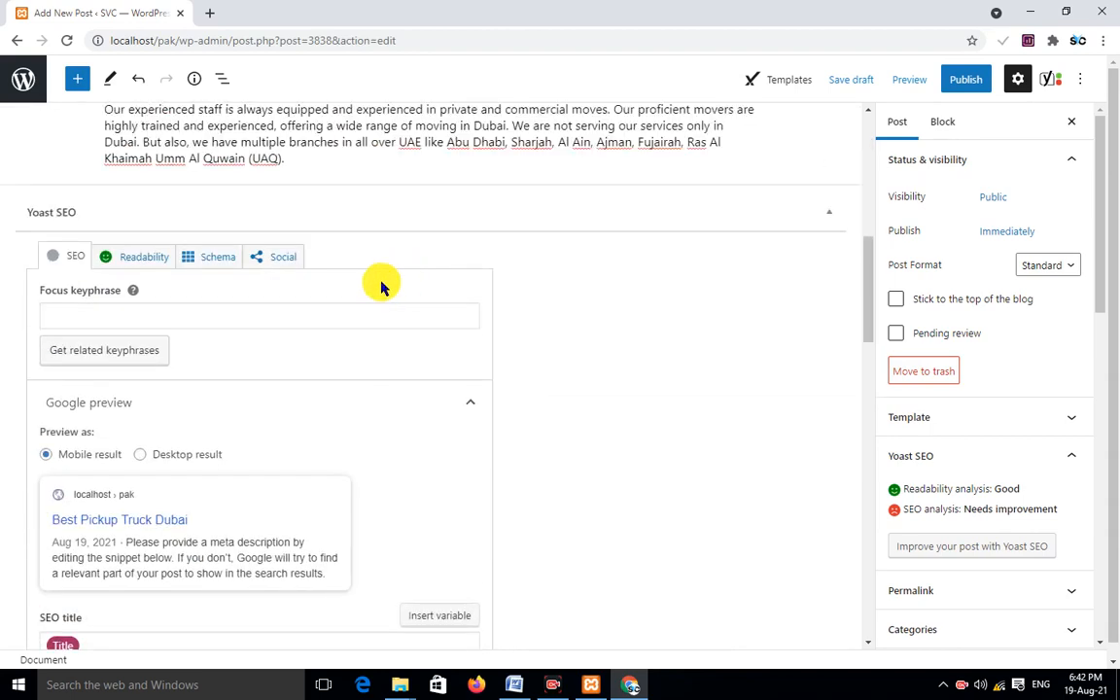
{"action": "left_click", "coordinate": [117, 315]}
{"action": "right_click", "coordinate": [123, 318]}
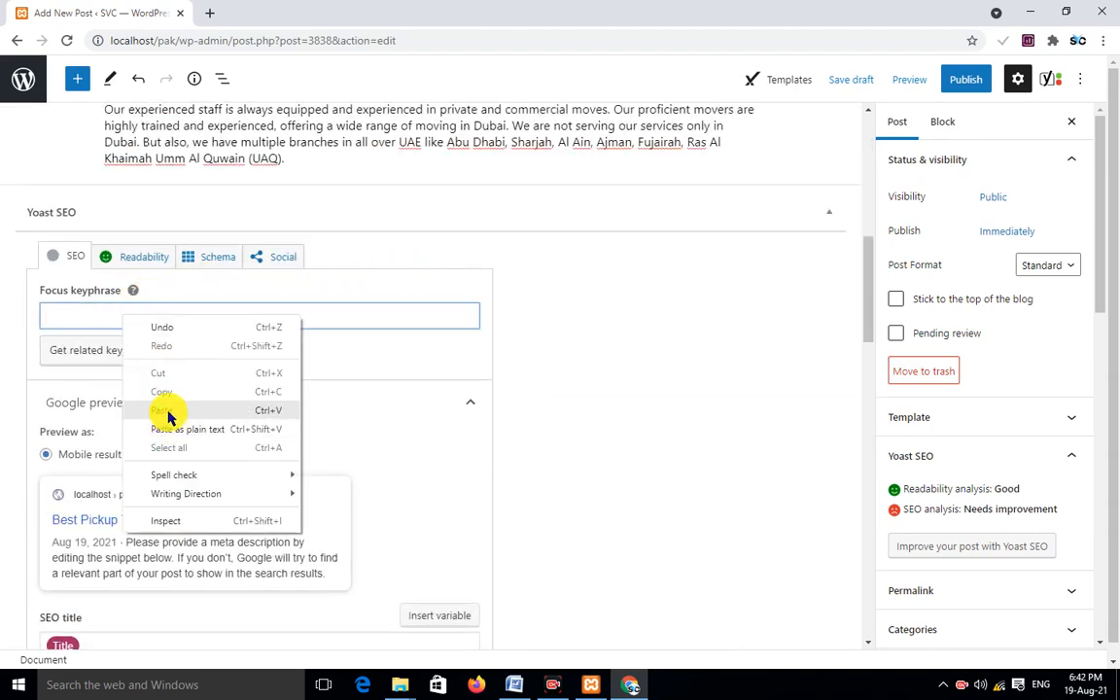
{"action": "left_click", "coordinate": [165, 409]}
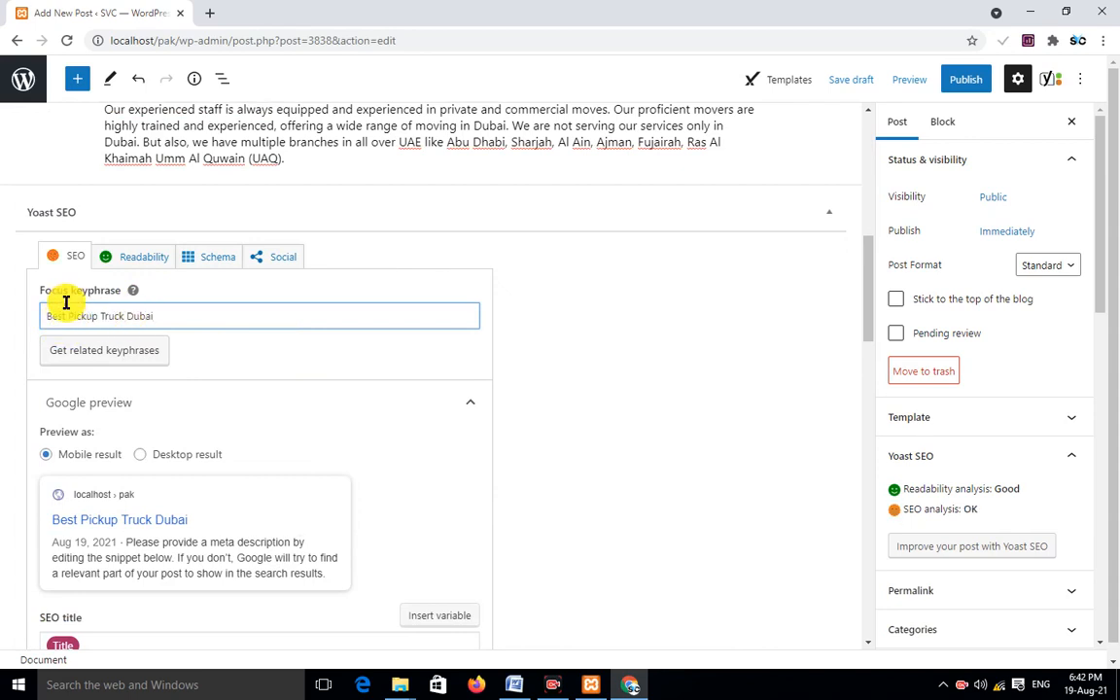
Delete the final letters of the focus keyphrase, re-enter them as "ubai", and compare the keyphrase with the post title
{"action": "key", "text": "BackSpace"}
{"action": "key", "text": "BackSpace"}
{"action": "key", "text": "BackSpace"}
{"action": "key", "text": "BackSpace"}
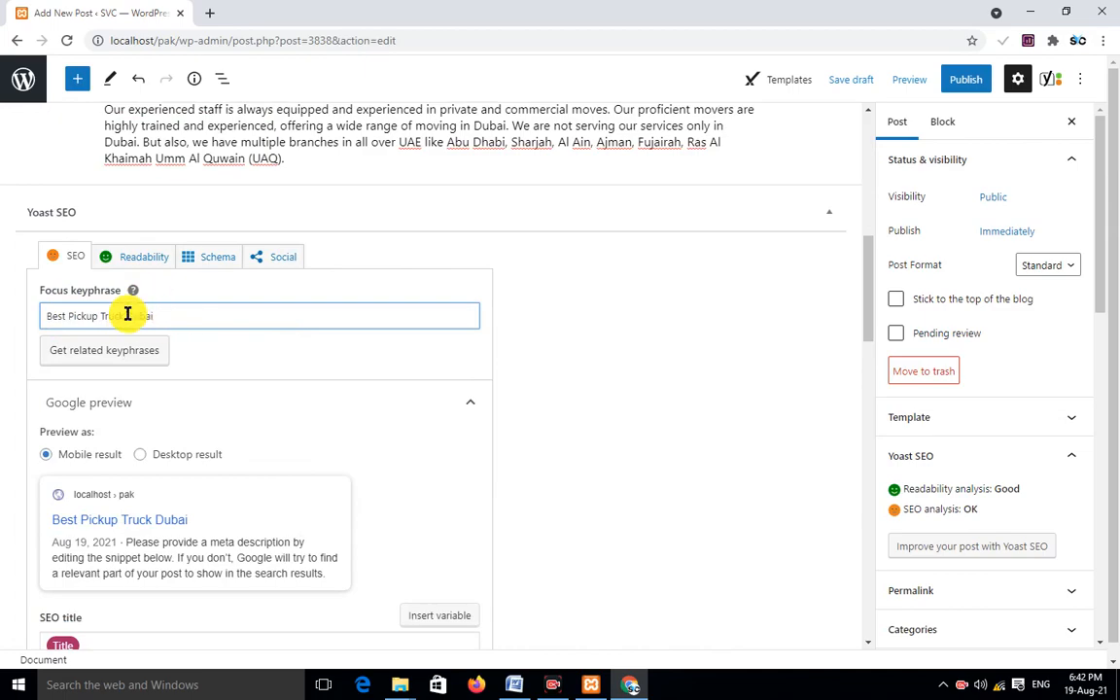
{"action": "type", "text": "ubai"}
{"action": "scroll", "coordinate": [116, 321], "scroll_direction": "up", "scroll_amount": 20}
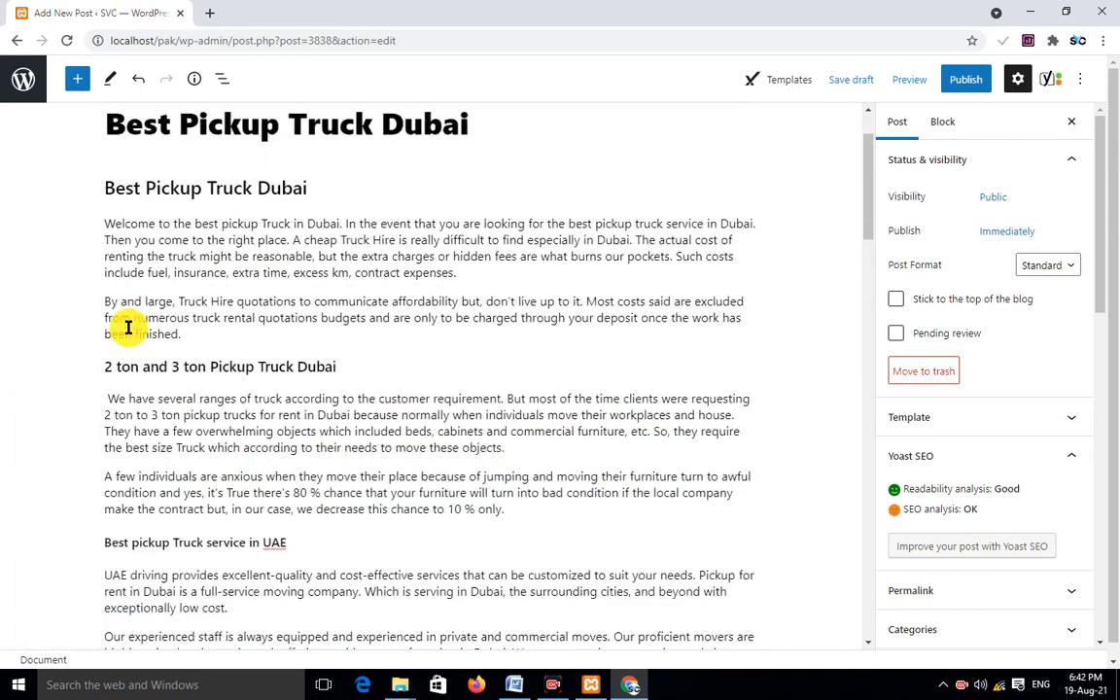
{"action": "scroll", "coordinate": [293, 265], "scroll_direction": "down", "scroll_amount": 6}
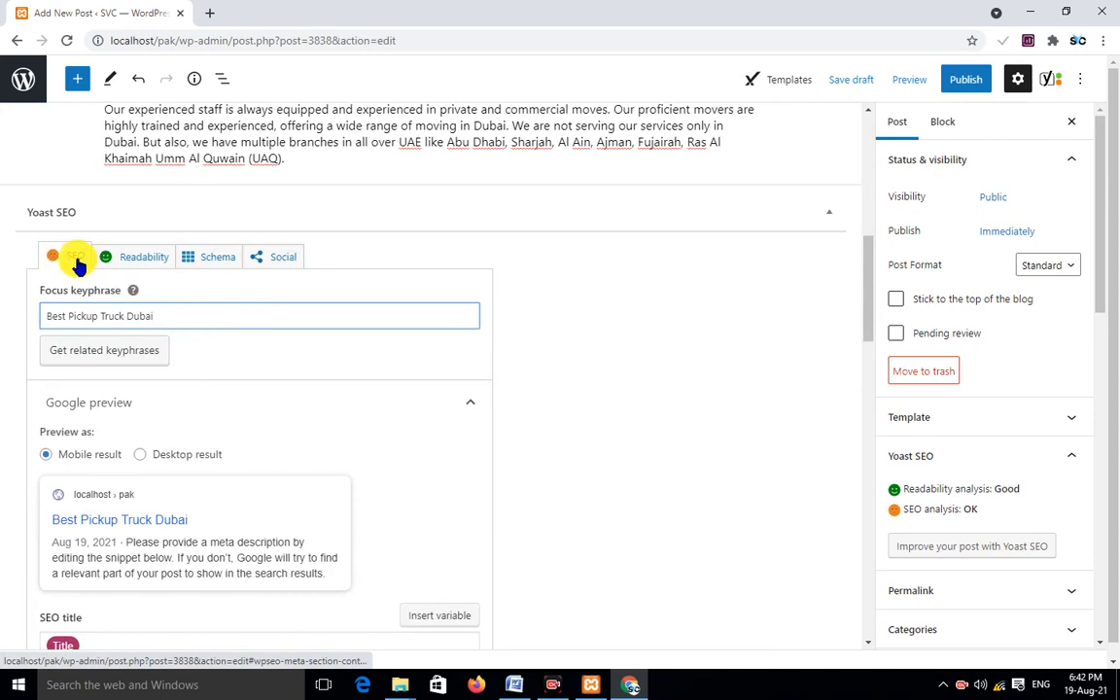
Extend the SEO title after the Title variable with the Separator variable and "Call Now :" followed by the contact phone number
{"action": "scroll", "coordinate": [188, 295], "scroll_direction": "down", "scroll_amount": 4}
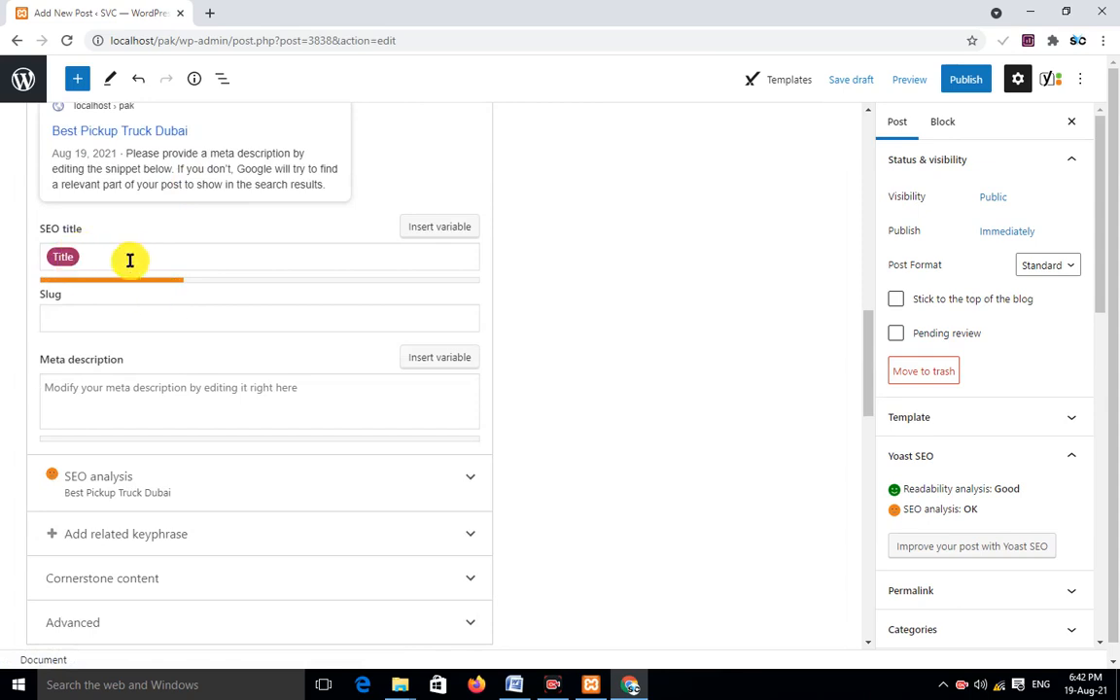
{"action": "left_click", "coordinate": [131, 256]}
{"action": "scroll", "coordinate": [150, 271], "scroll_direction": "up", "scroll_amount": 1}
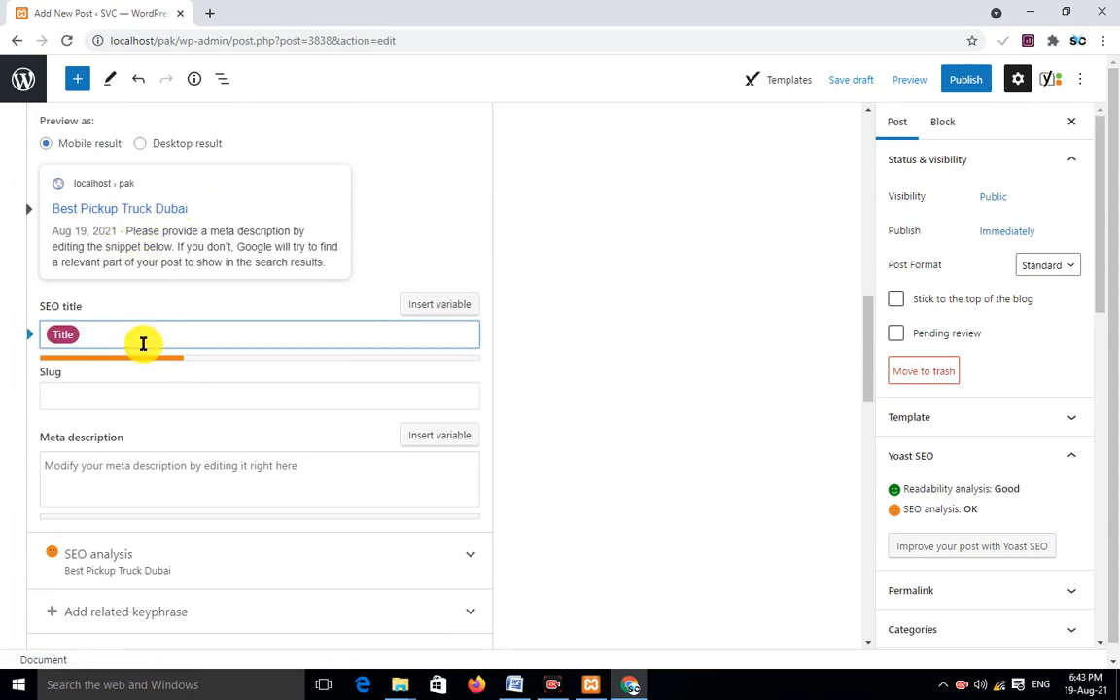
{"action": "type", "text": "%"}
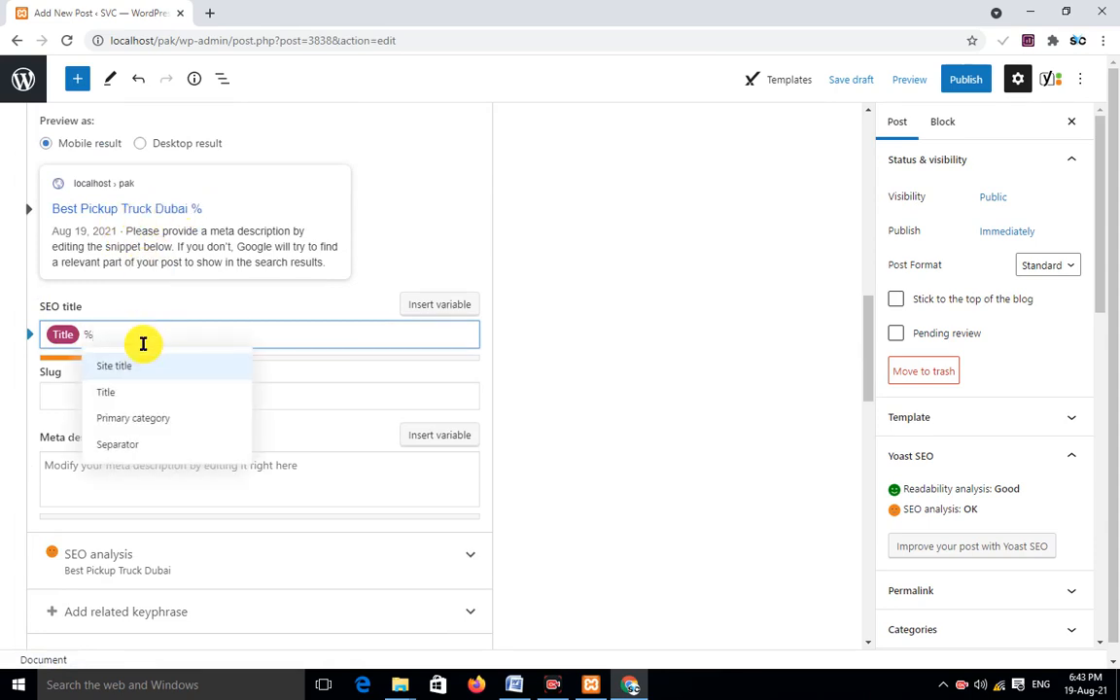
{"action": "left_click", "coordinate": [131, 443]}
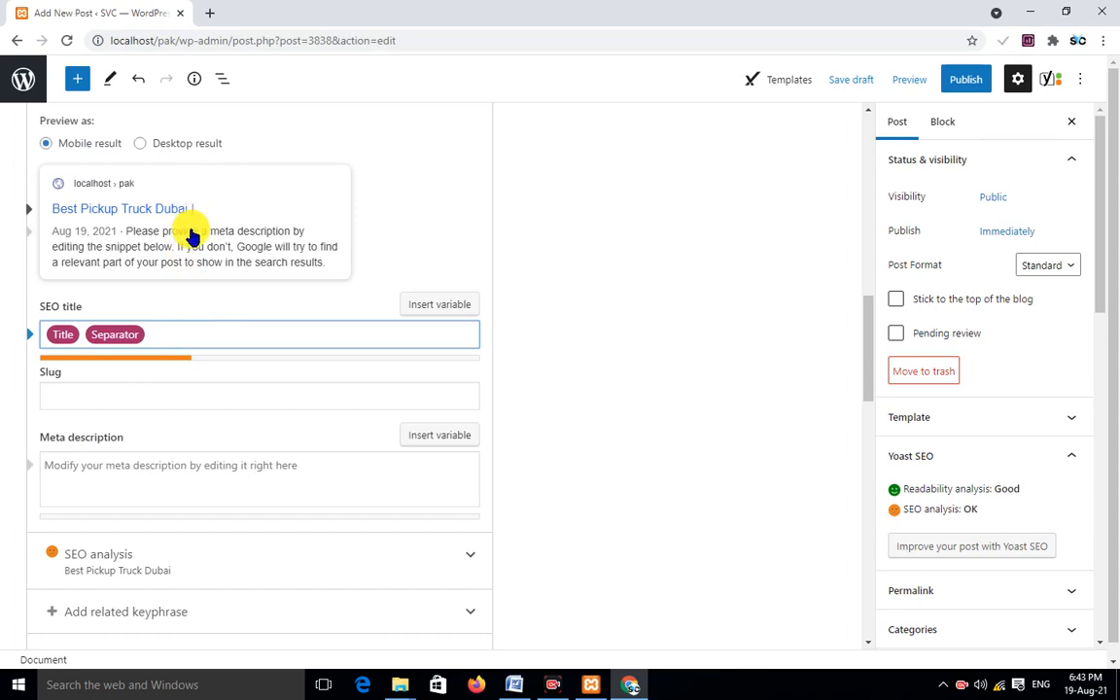
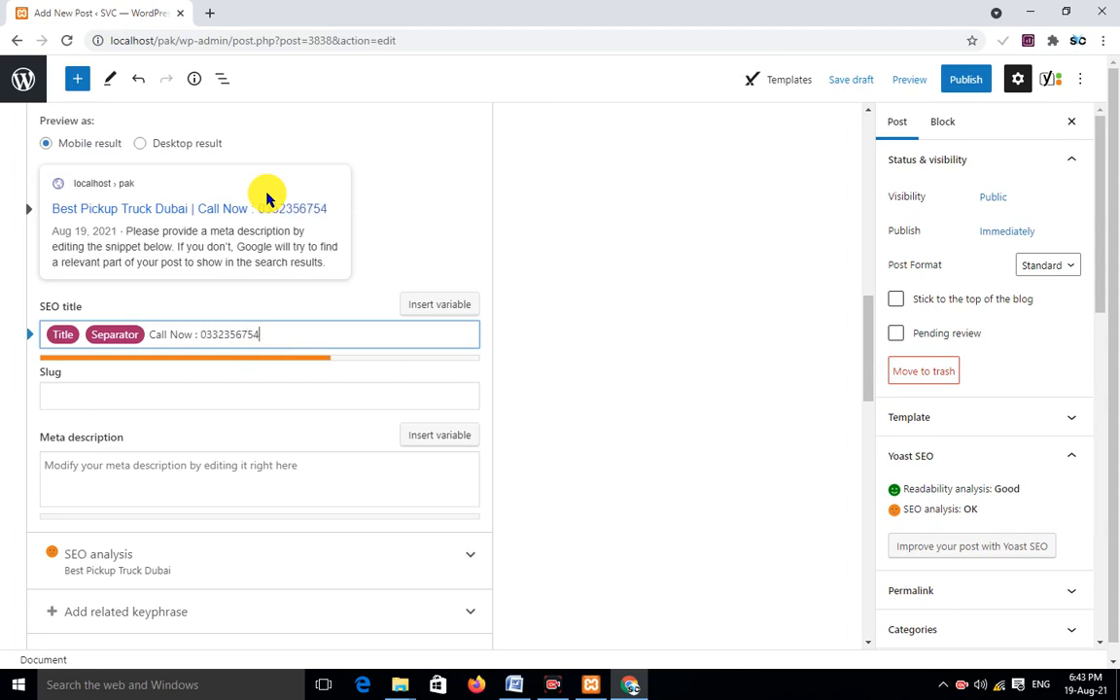
{"action": "type", "text": "3"}
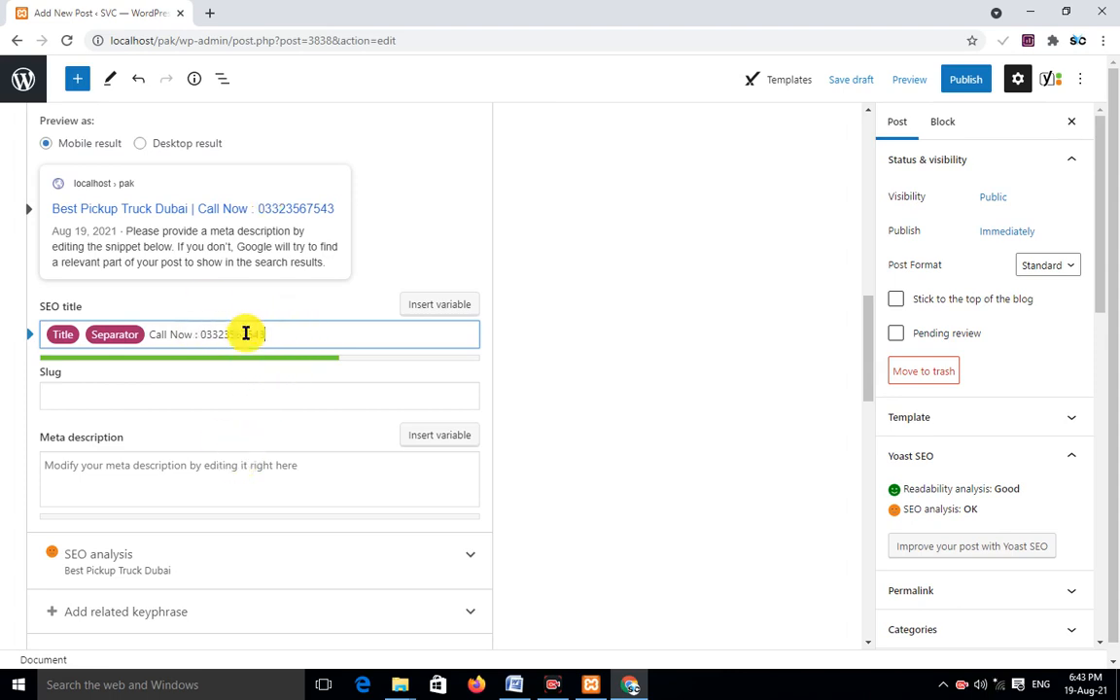
Copy the introduction from "Welcome to the best pickup Truck in Dubai" through "Then you come to the right place." into the meta description
{"action": "left_click", "coordinate": [114, 467]}
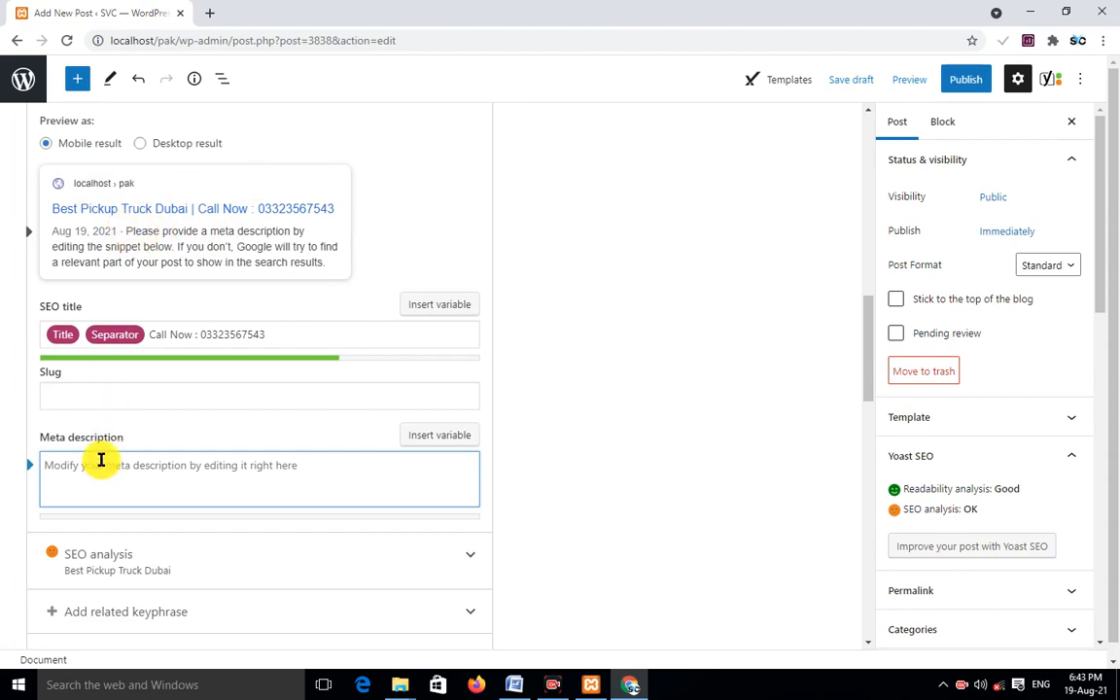
{"action": "scroll", "coordinate": [239, 357], "scroll_direction": "up", "scroll_amount": 15}
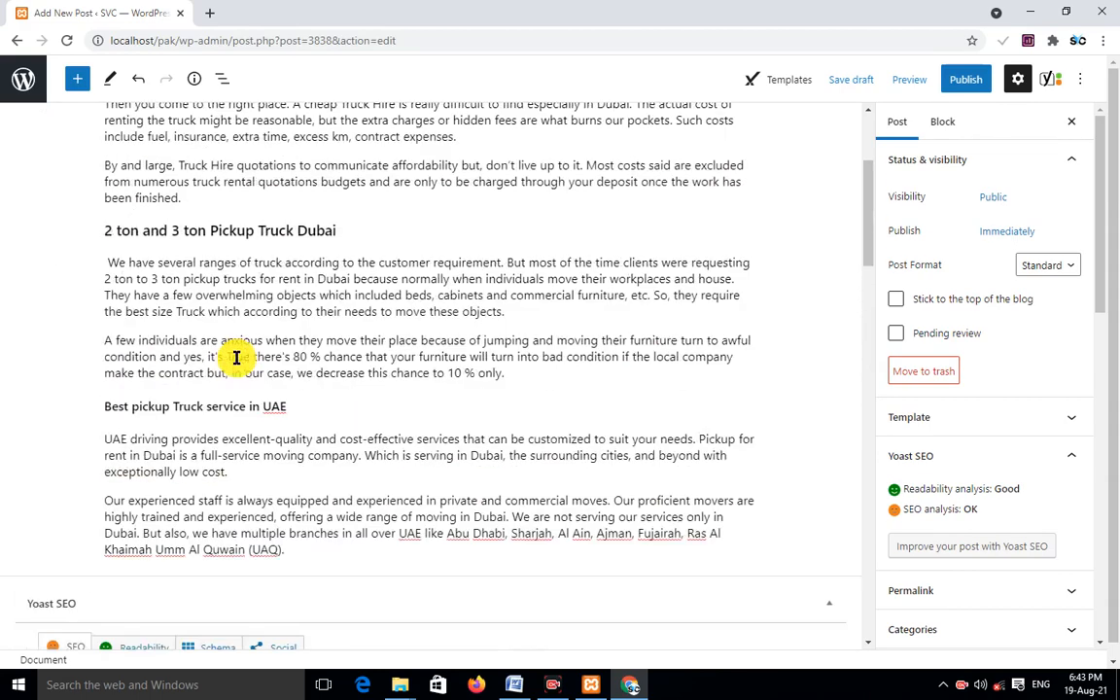
{"action": "scroll", "coordinate": [205, 338], "scroll_direction": "down", "scroll_amount": 1}
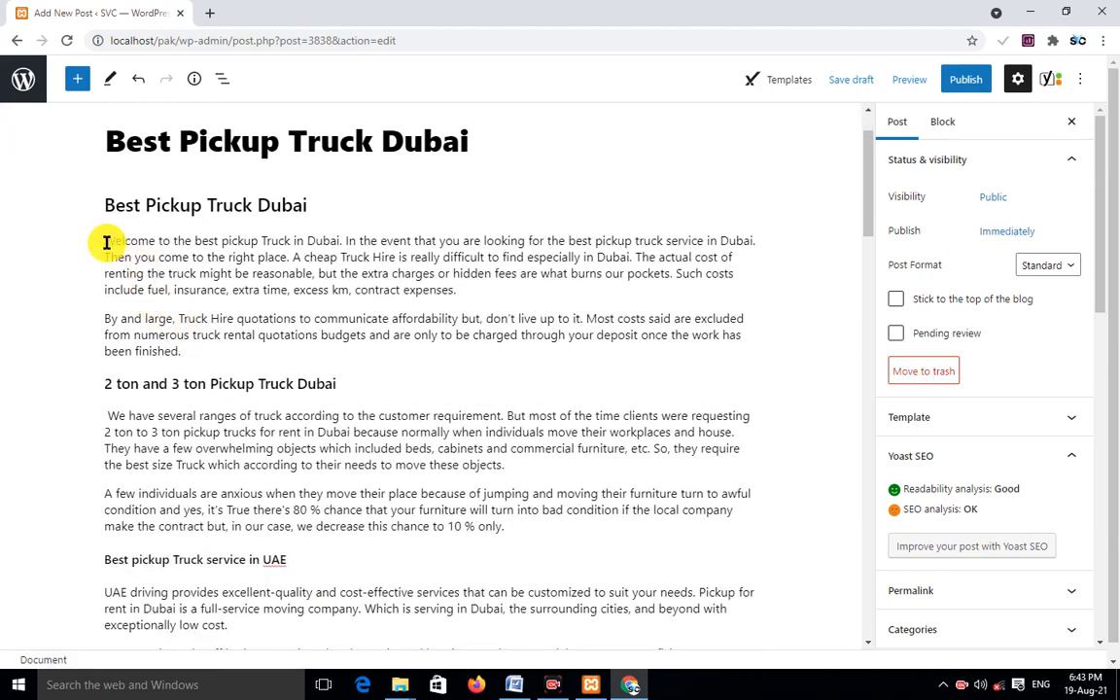
{"action": "mouse_move", "coordinate": [106, 243]}
{"action": "left_mouse_down"}
{"action": "mouse_move", "coordinate": [232, 250]}
{"action": "mouse_move", "coordinate": [115, 242]}
{"action": "mouse_move", "coordinate": [127, 242]}
{"action": "left_mouse_up"}
{"action": "left_click_drag", "start_coordinate": [214, 256], "coordinate": [289, 255]}
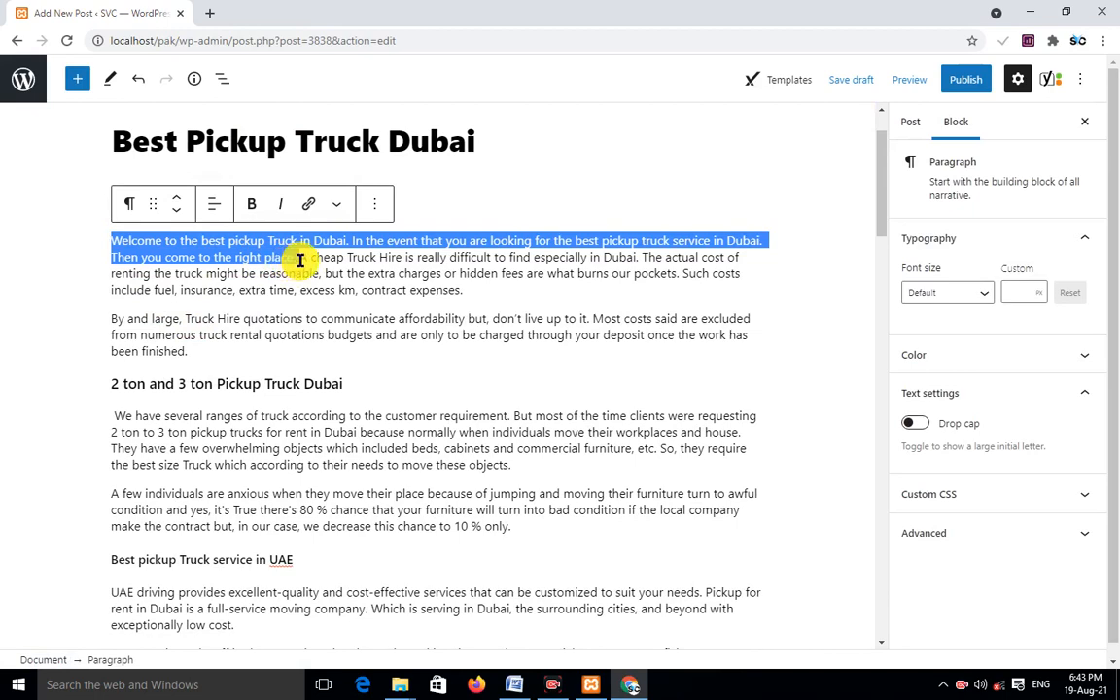
{"action": "right_click", "coordinate": [280, 255]}
{"action": "left_click", "coordinate": [325, 284]}
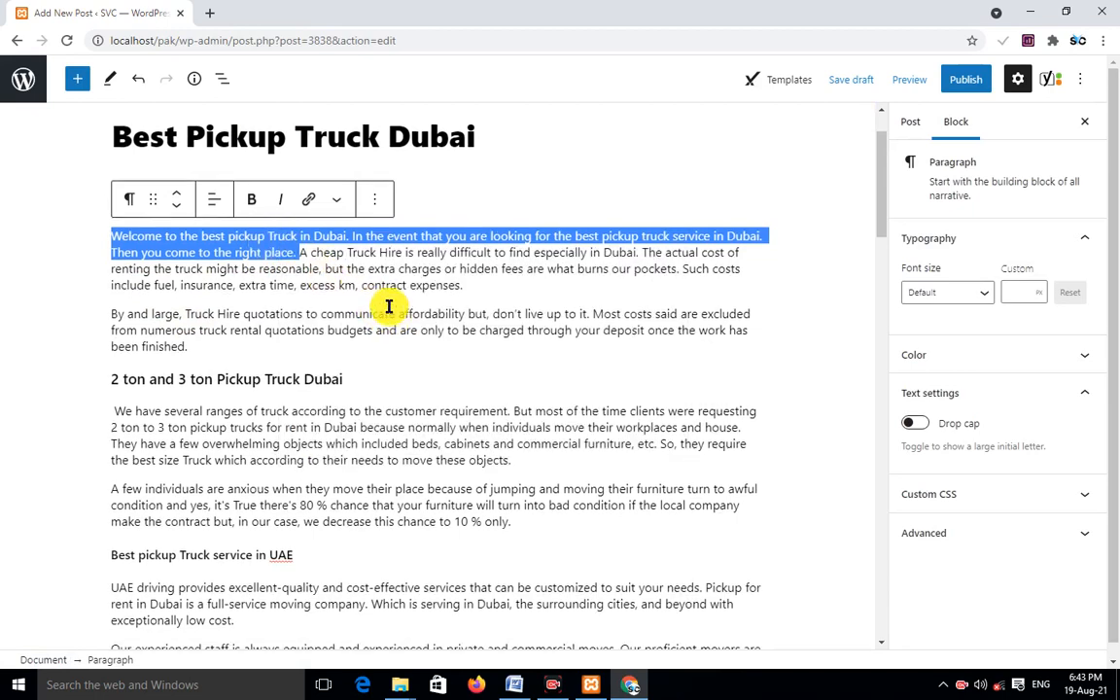
{"action": "scroll", "coordinate": [387, 300], "scroll_direction": "down", "scroll_amount": 10}
{"action": "scroll", "coordinate": [369, 307], "scroll_direction": "down", "scroll_amount": 2}
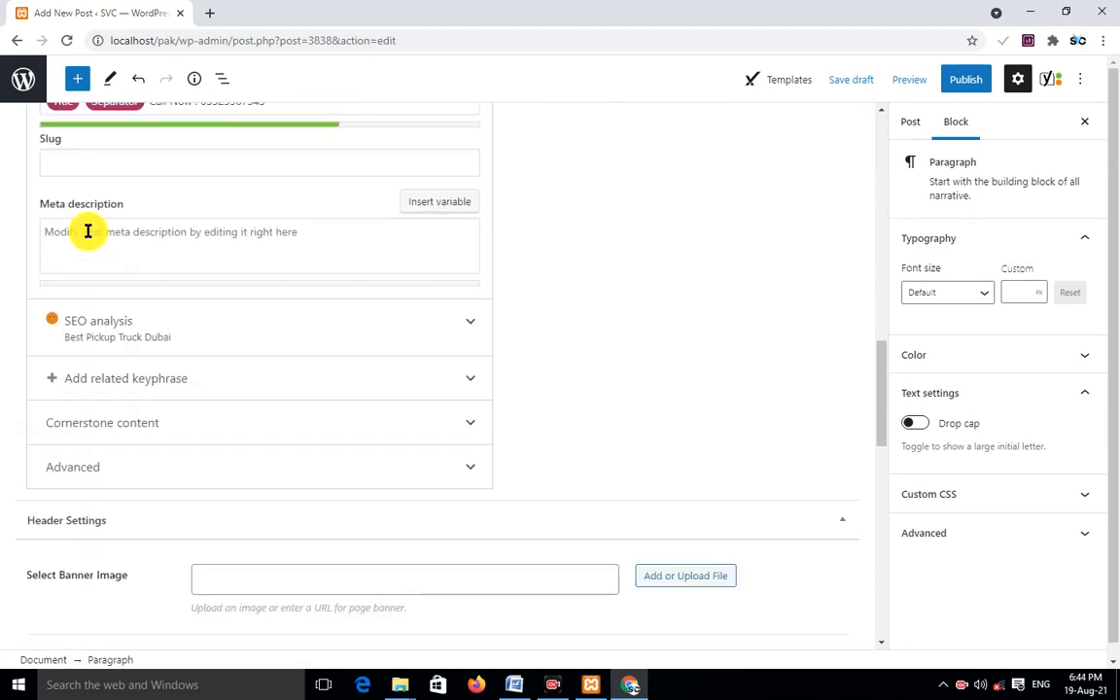
{"action": "right_click", "coordinate": [87, 232]}
{"action": "left_click", "coordinate": [146, 322]}
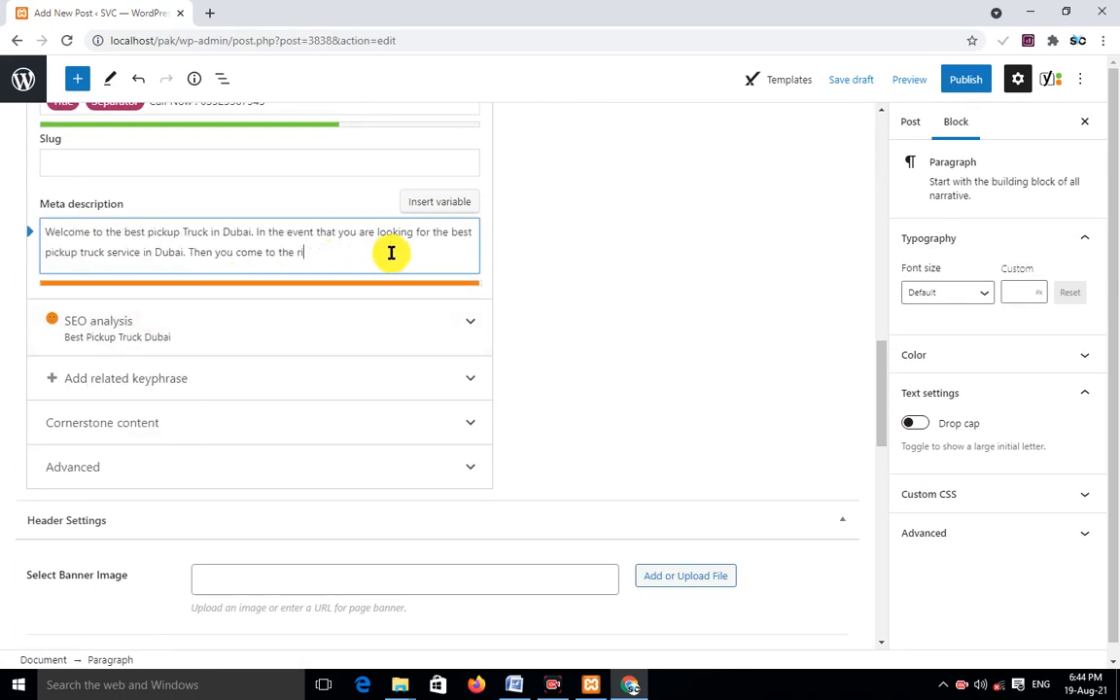
Shorten the meta description so that it ends at "pickup truck service in Dubai."
{"action": "key", "text": "BackSpace"}
{"action": "key", "text": "BackSpace"}
{"action": "key", "text": "BackSpace"}
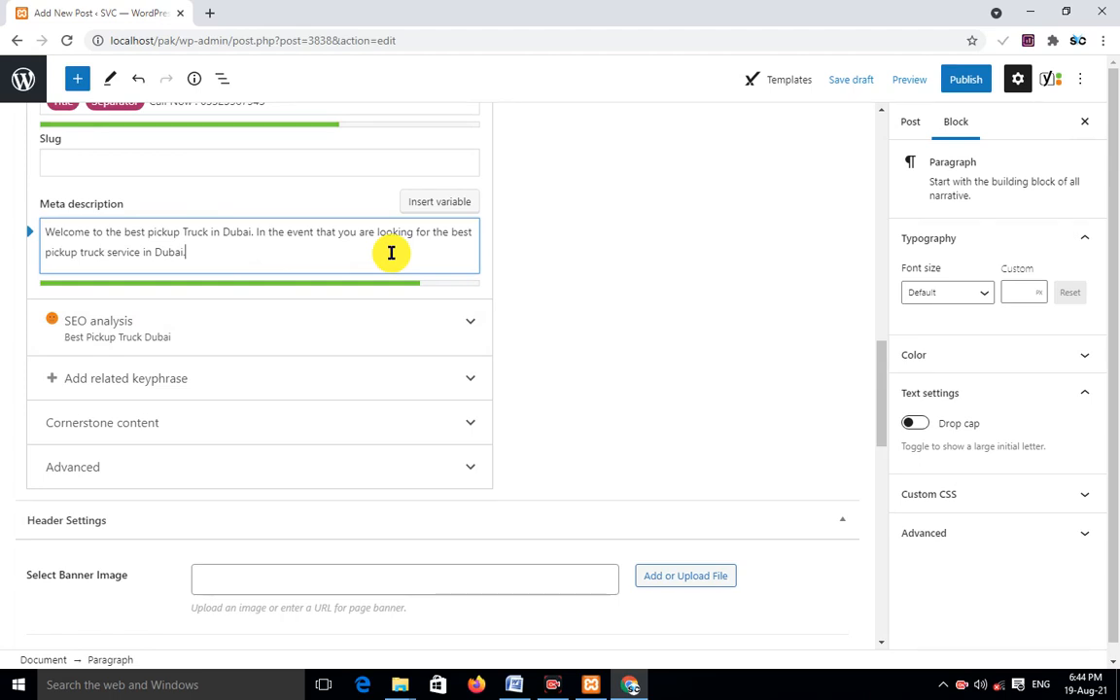
Expand the SEO analysis for the focus keyphrase and review its problems, improvements and good results against the post content
{"action": "scroll", "coordinate": [263, 332], "scroll_direction": "up", "scroll_amount": 2}
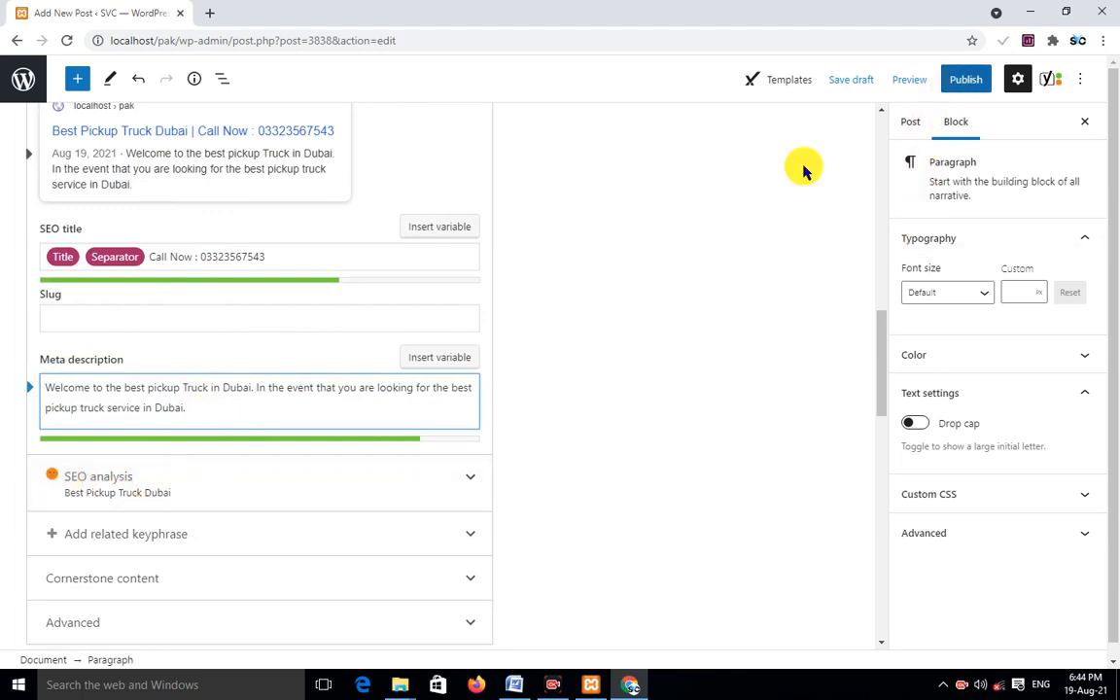
{"action": "scroll", "coordinate": [615, 311], "scroll_direction": "up", "scroll_amount": 7}
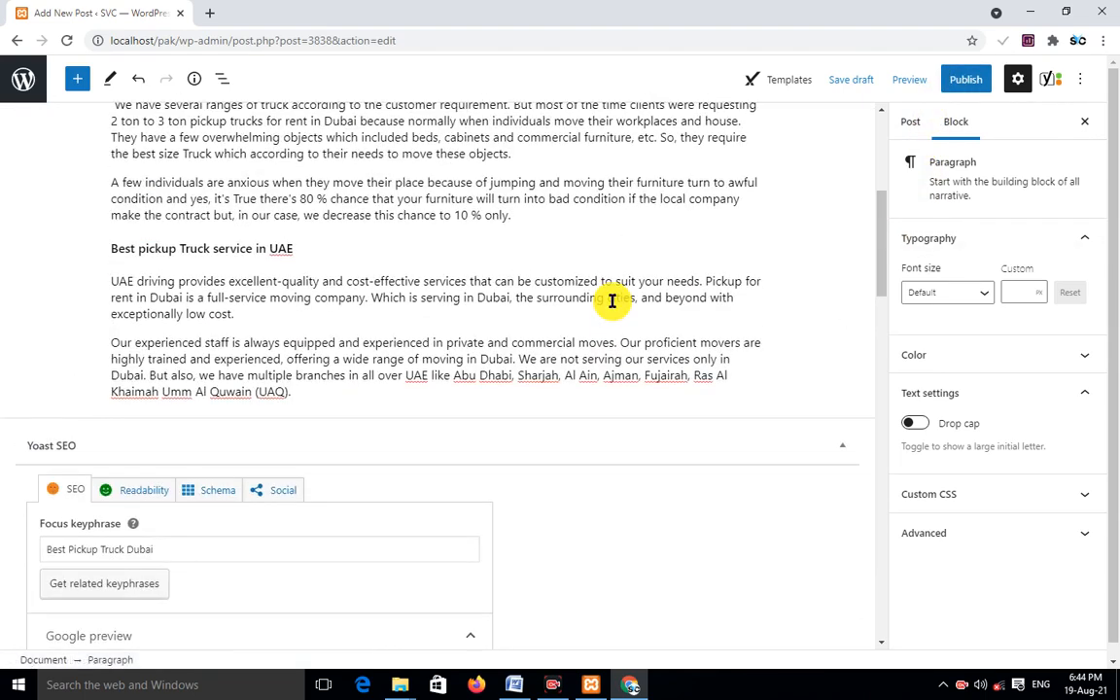
{"action": "scroll", "coordinate": [654, 277], "scroll_direction": "down", "scroll_amount": 8}
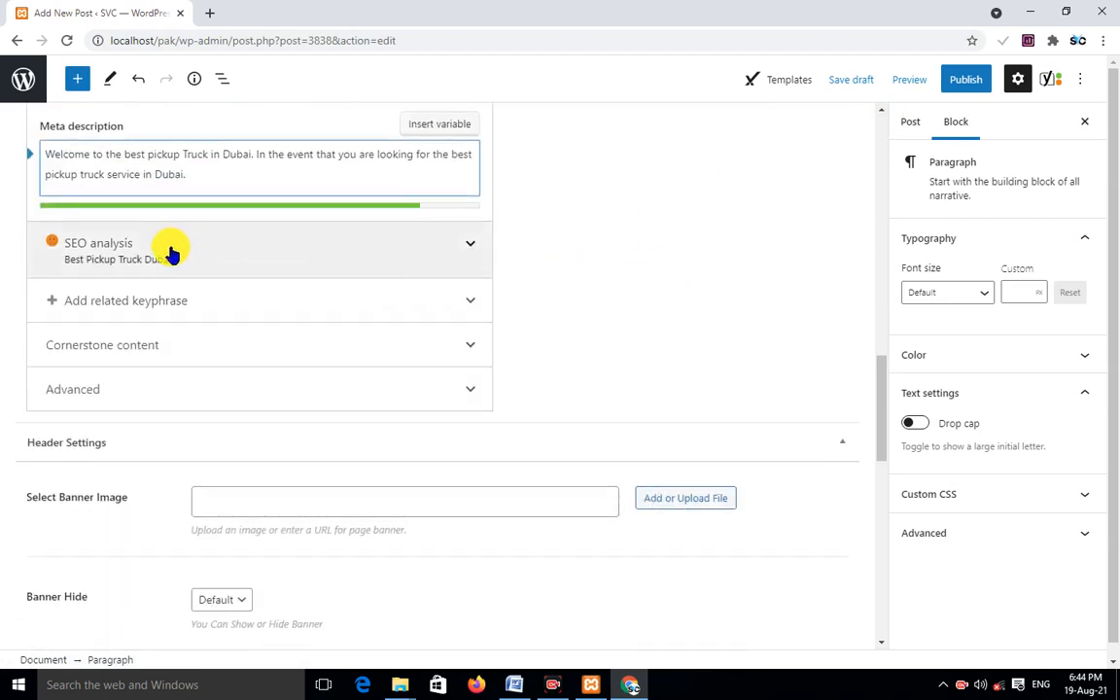
{"action": "left_click", "coordinate": [170, 252]}
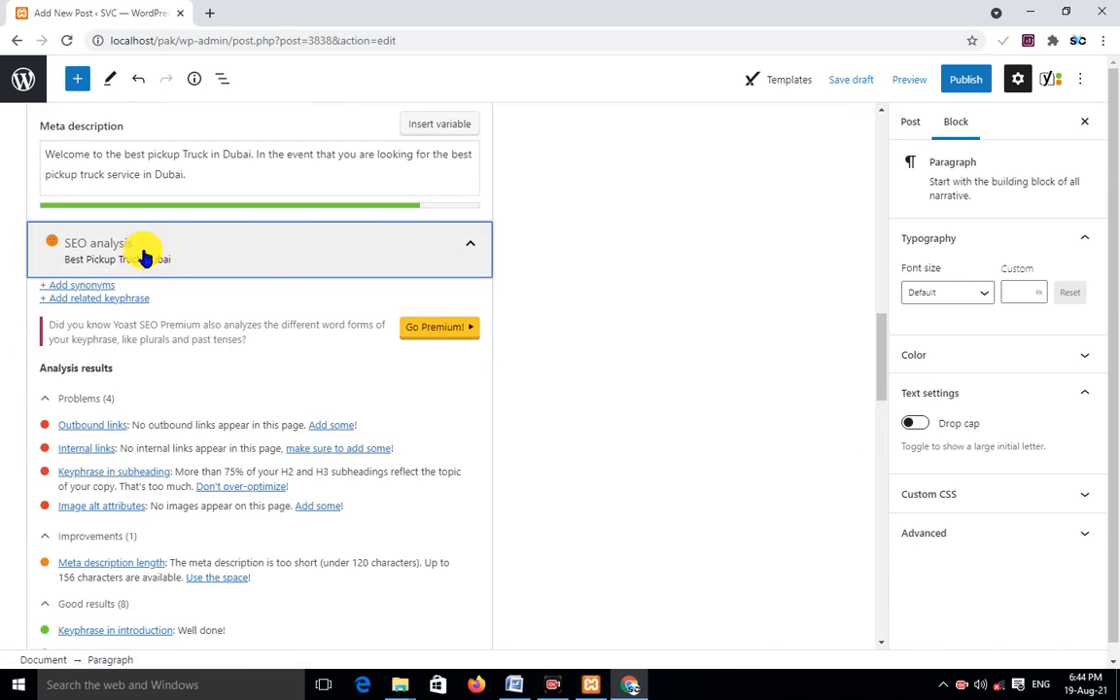
{"action": "scroll", "coordinate": [325, 320], "scroll_direction": "down", "scroll_amount": 3}
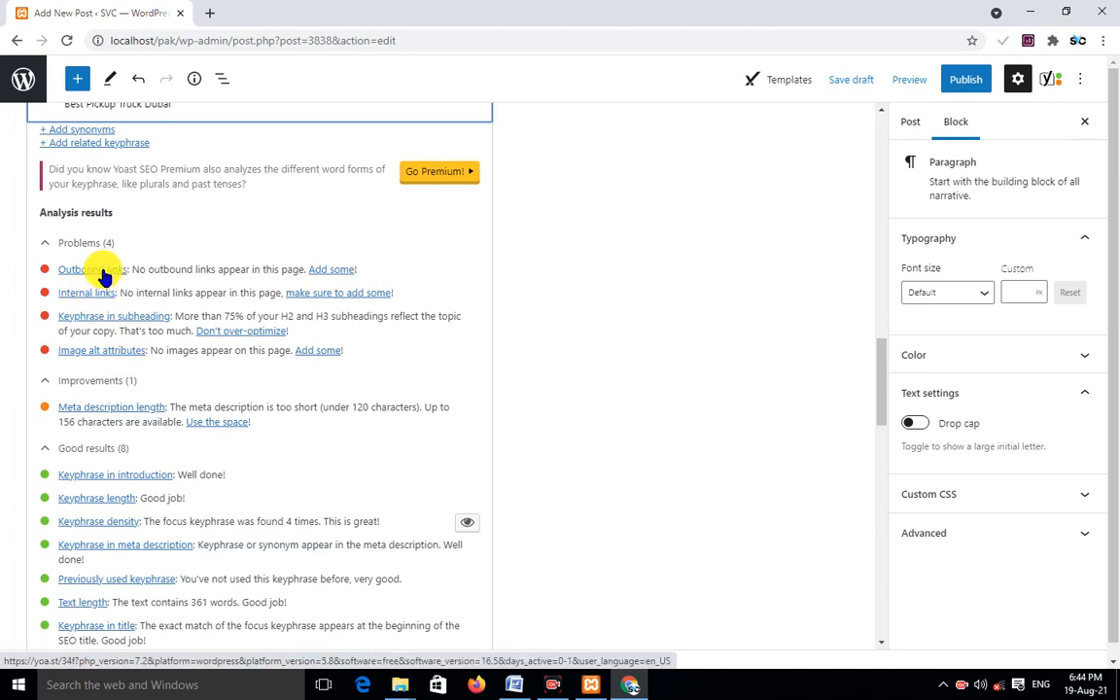
{"action": "scroll", "coordinate": [101, 282], "scroll_direction": "up", "scroll_amount": 3}
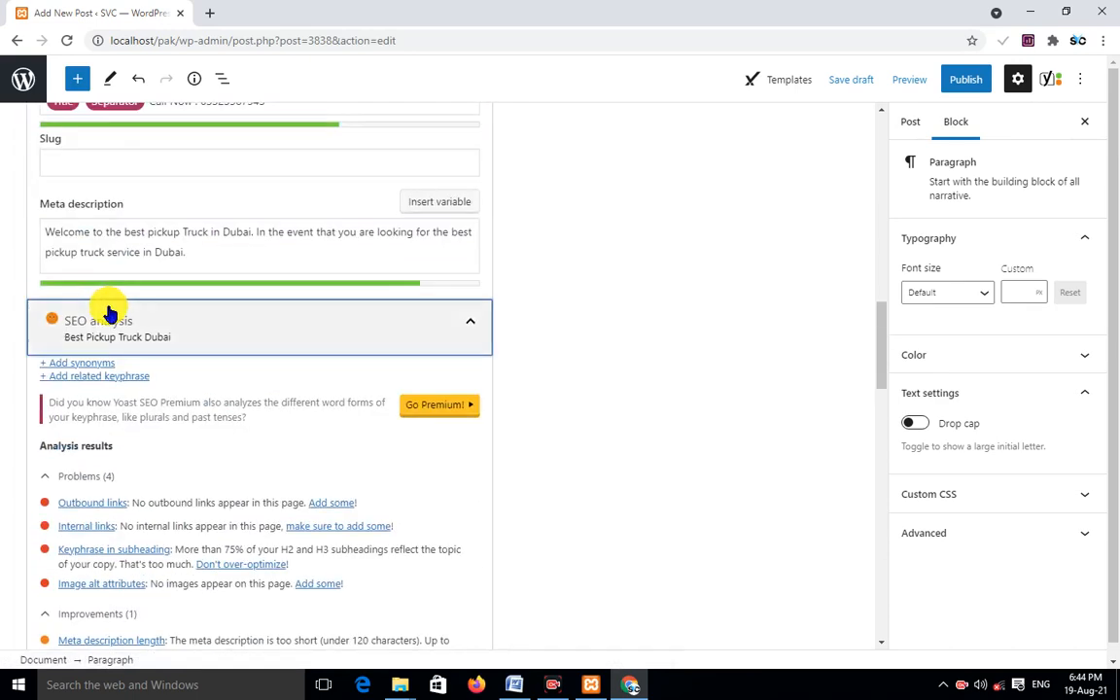
{"action": "scroll", "coordinate": [107, 312], "scroll_direction": "down", "scroll_amount": 2}
{"action": "scroll", "coordinate": [479, 247], "scroll_direction": "up", "scroll_amount": 1}
{"action": "scroll", "coordinate": [478, 247], "scroll_direction": "up", "scroll_amount": 10}
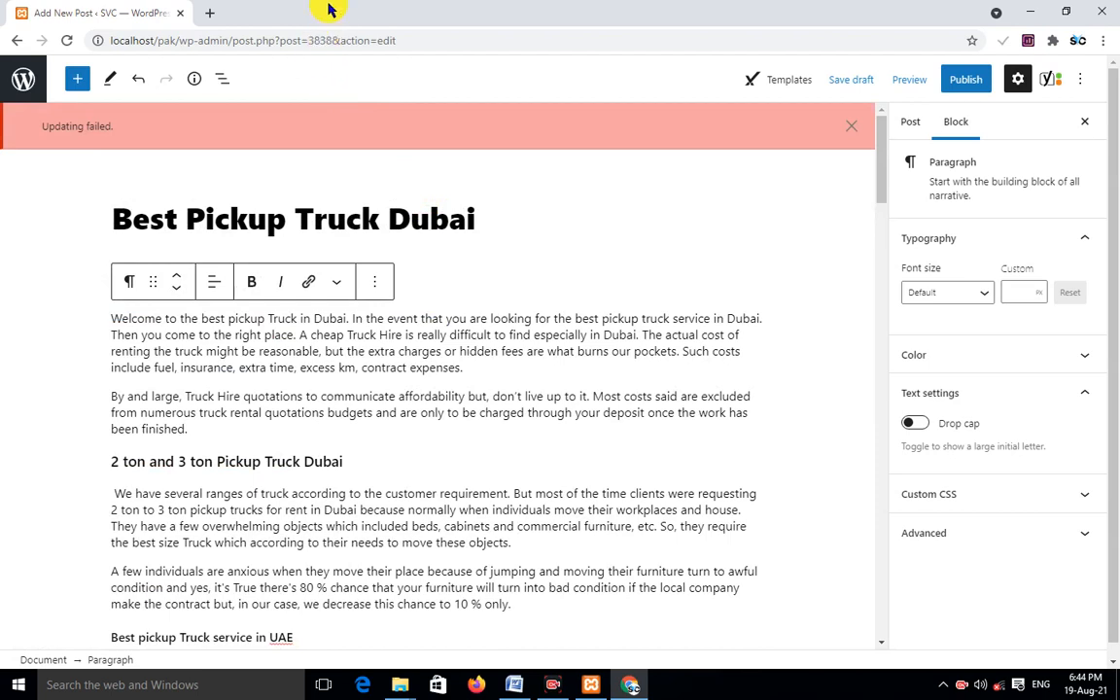
Enter pickuprentalsindubai.com without the wp-admin path in a new browser tab's address and copy it
{"action": "left_click", "coordinate": [208, 13]}
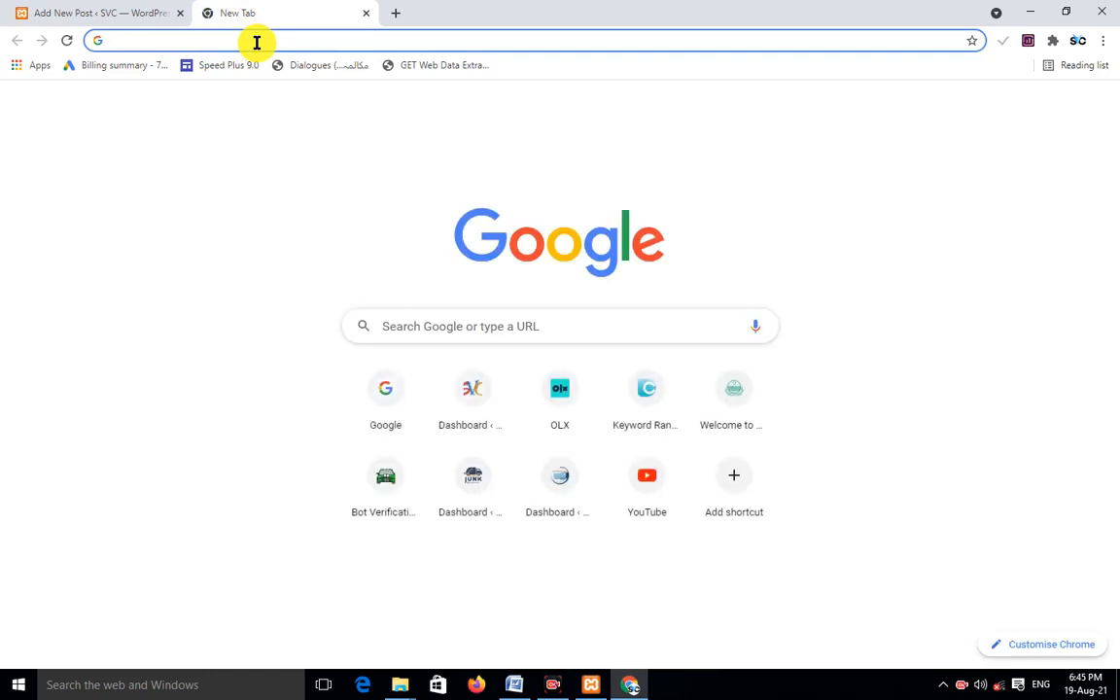
{"action": "type", "text": "p"}
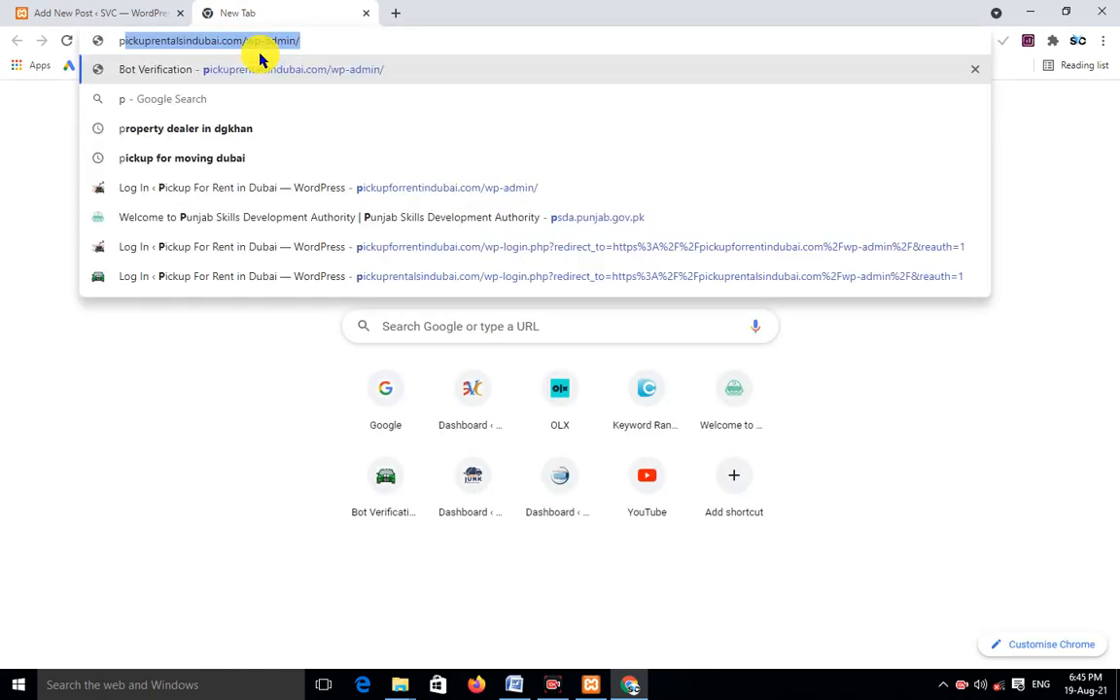
{"action": "key", "text": "Right"}
{"action": "key", "text": "BackSpace"}
{"action": "key", "text": "BackSpace"}
{"action": "key", "text": "BackSpace"}
{"action": "key", "text": "BackSpace"}
{"action": "key", "text": "BackSpace"}
{"action": "key", "text": "BackSpace"}
{"action": "key", "text": "BackSpace"}
{"action": "key", "text": "BackSpace"}
{"action": "key", "text": "BackSpace"}
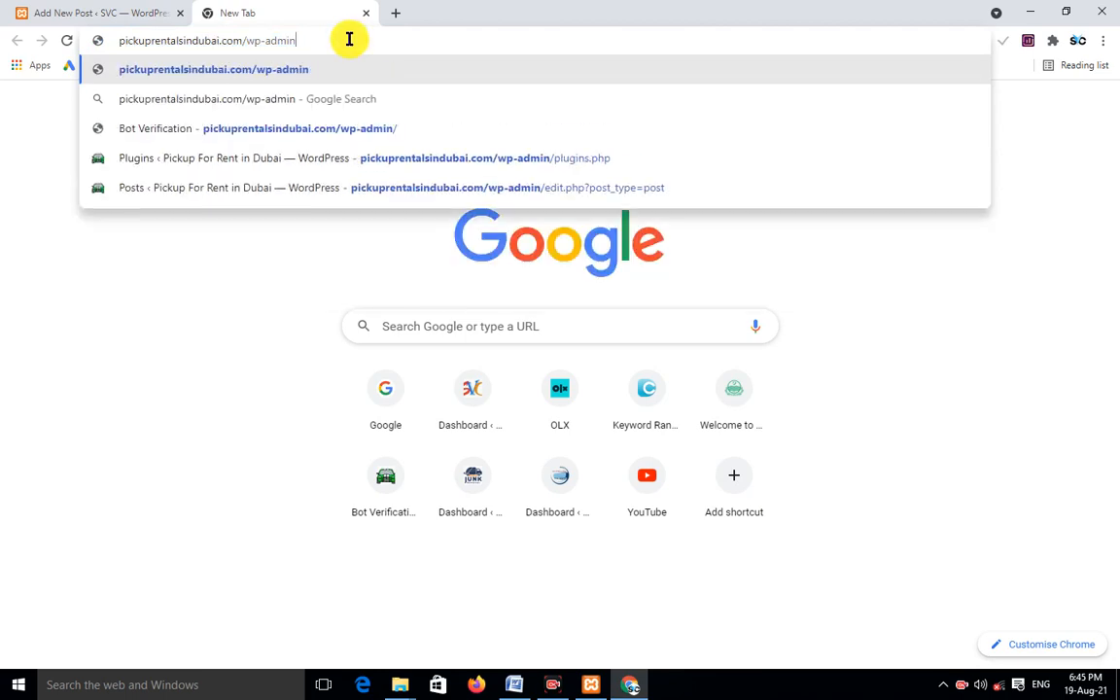
{"action": "key", "text": "BackSpace"}
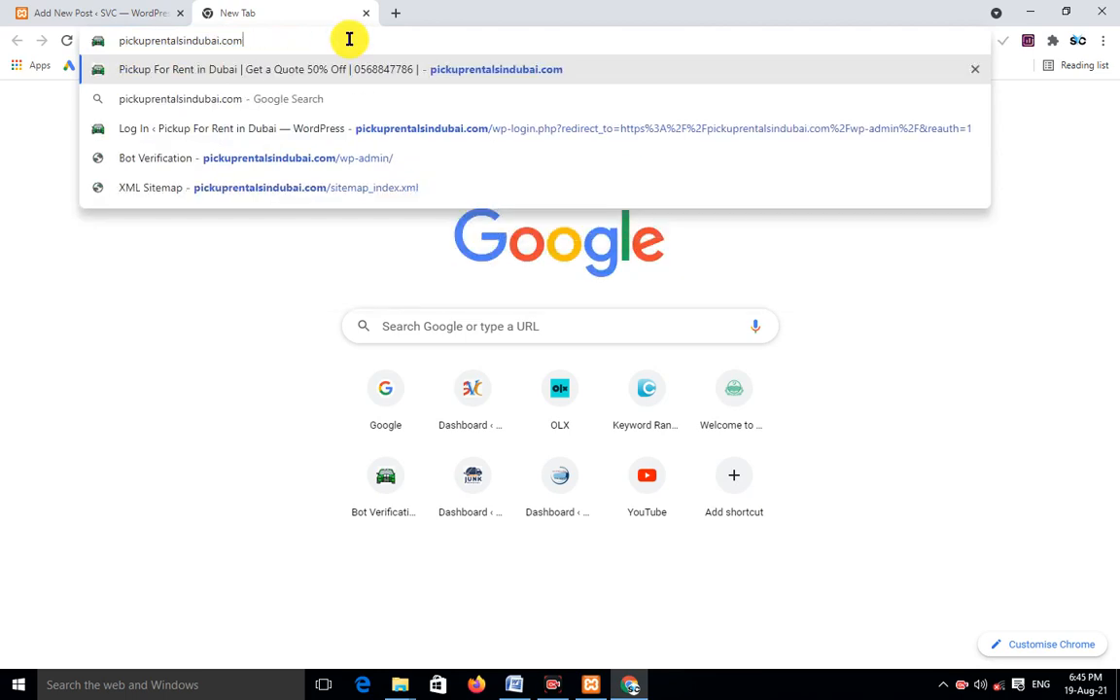
{"action": "left_click_drag", "start_coordinate": [248, 42], "coordinate": [115, 40]}
{"action": "right_click", "coordinate": [125, 40]}
{"action": "left_click", "coordinate": [155, 95]}
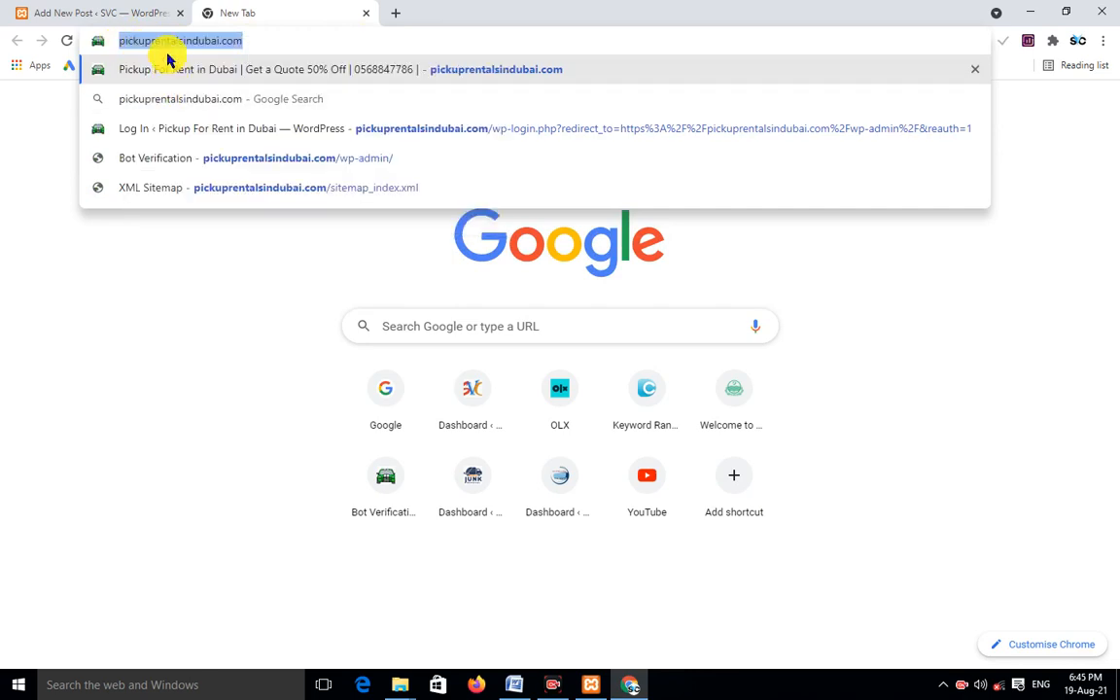
{"action": "left_click", "coordinate": [76, 11]}
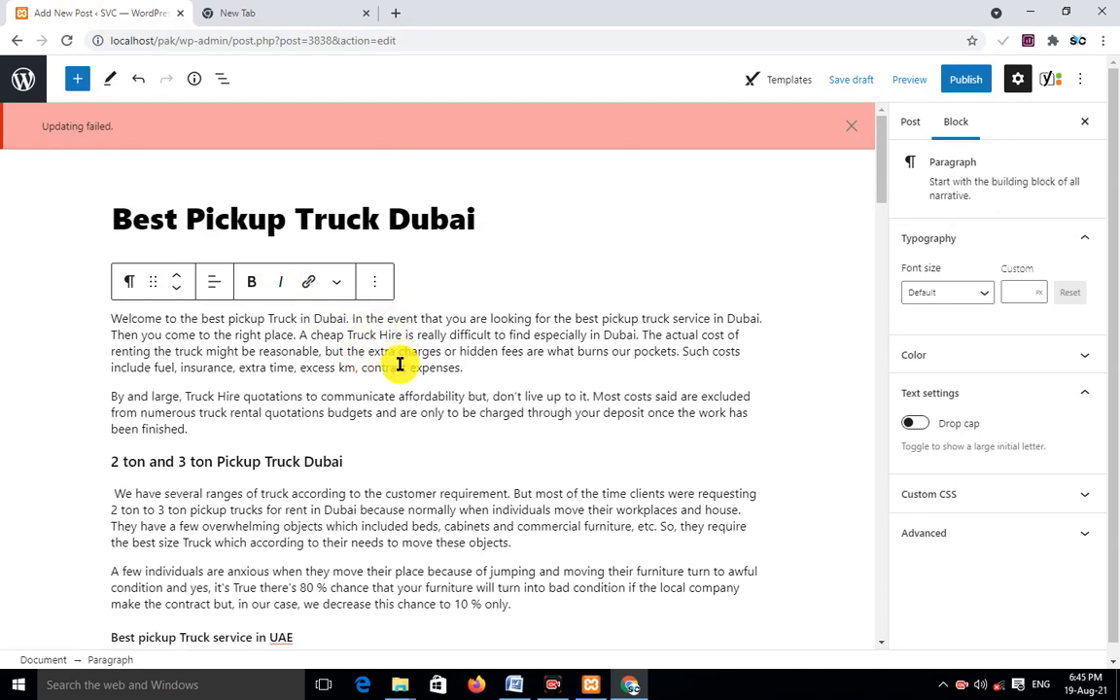
{"action": "scroll", "coordinate": [400, 364], "scroll_direction": "down", "scroll_amount": 1}
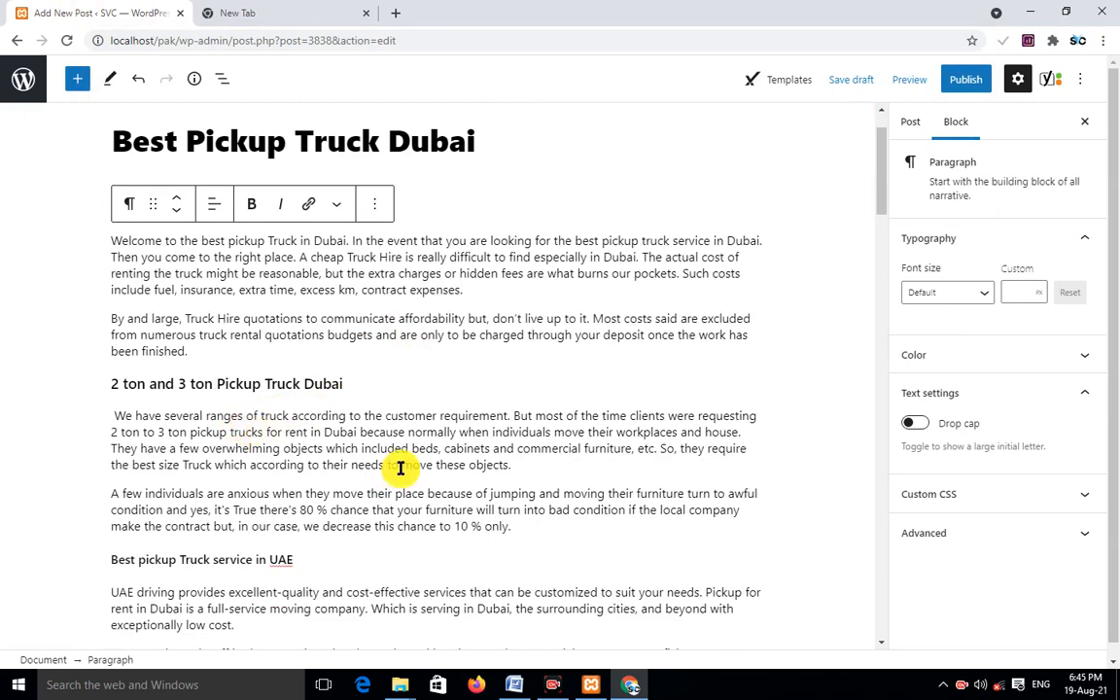
{"action": "scroll", "coordinate": [399, 467], "scroll_direction": "up", "scroll_amount": 1}
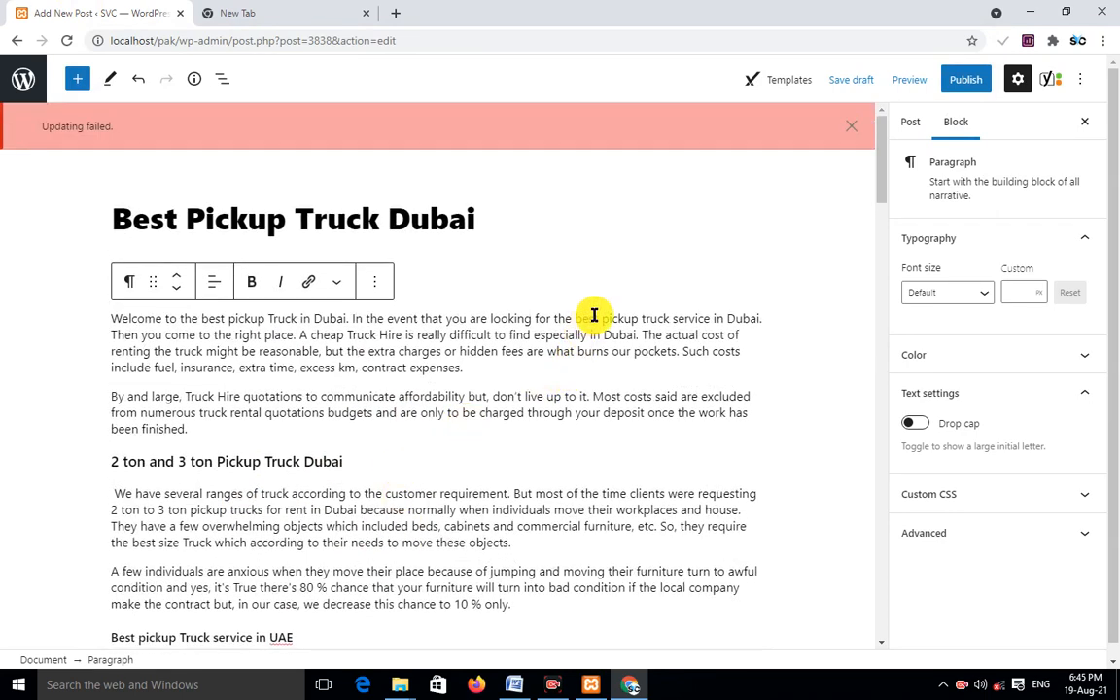
{"action": "left_click_drag", "start_coordinate": [575, 317], "coordinate": [710, 317]}
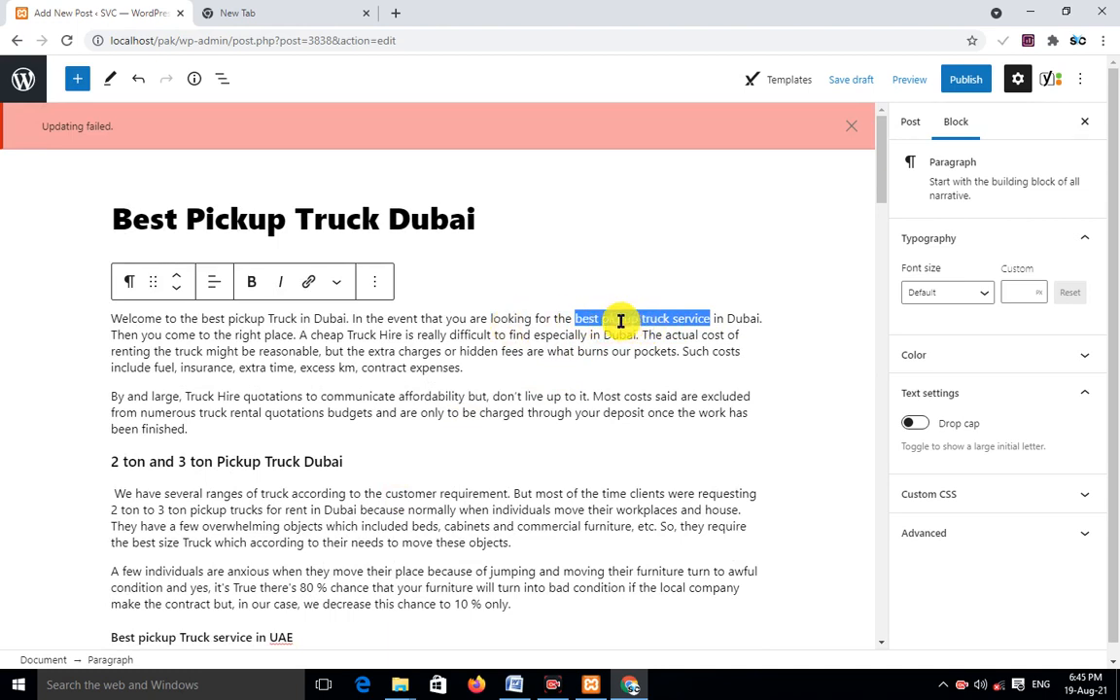
{"action": "left_click", "coordinate": [309, 283]}
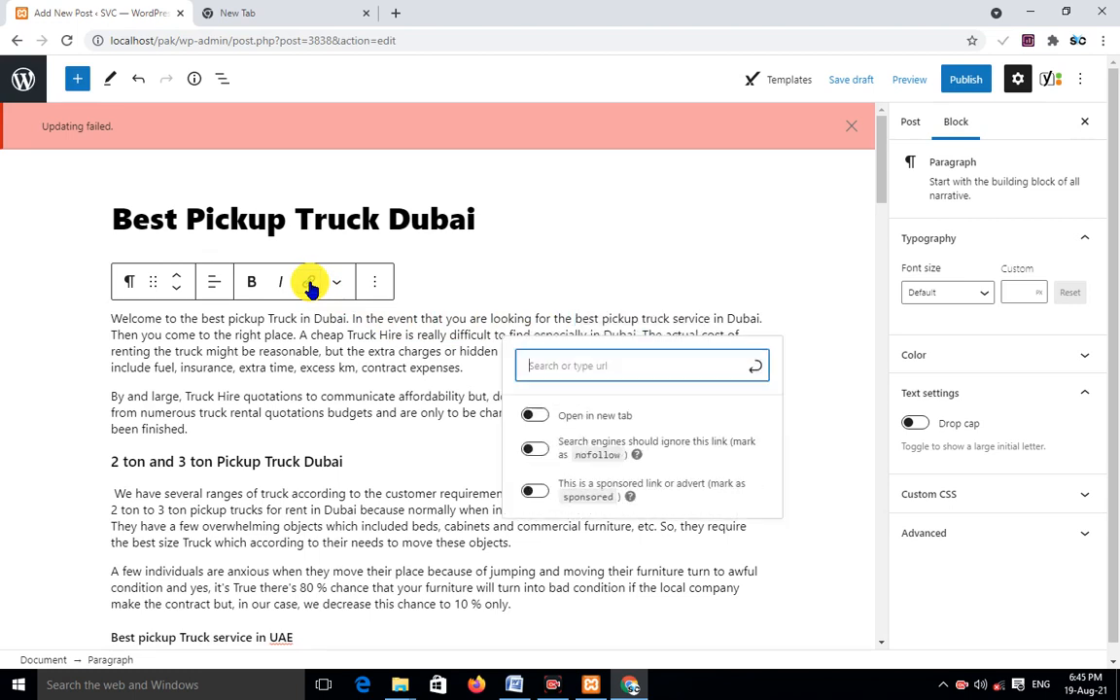
{"action": "right_click", "coordinate": [537, 366]}
{"action": "left_click", "coordinate": [588, 465]}
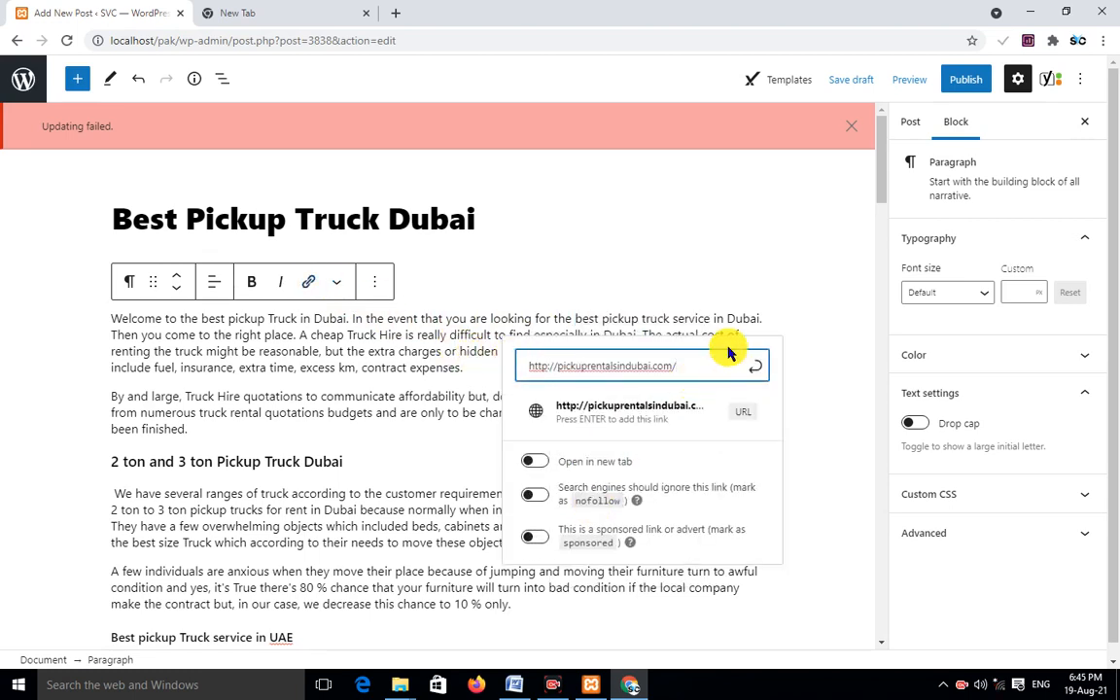
{"action": "key", "text": "Return"}
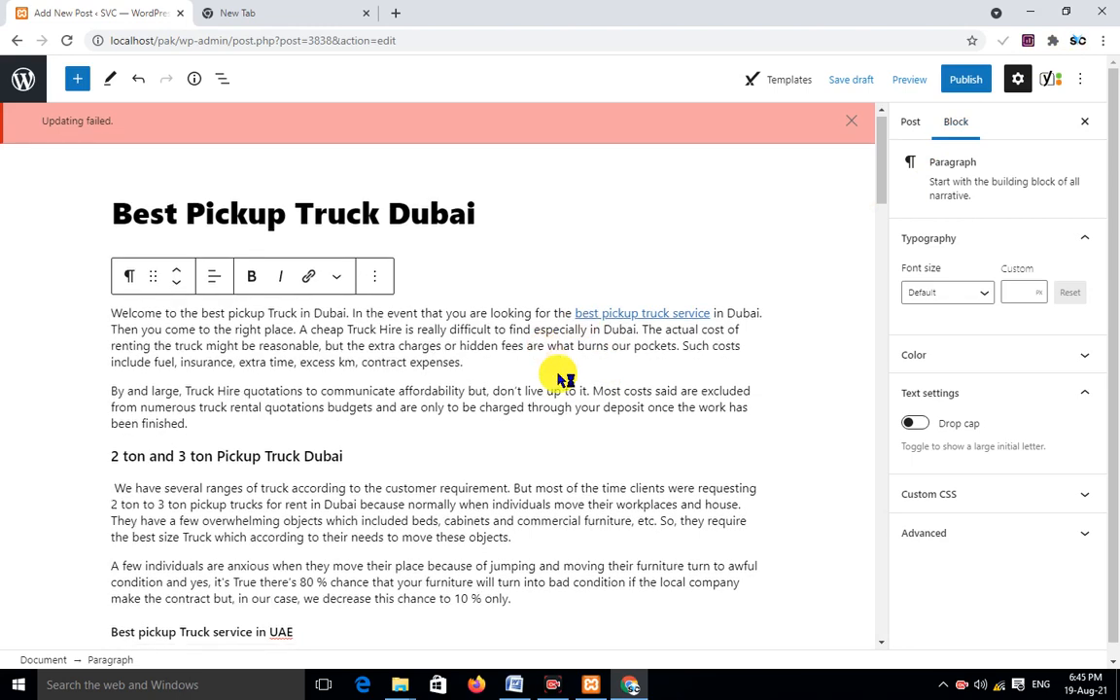
Load the local site's home page localhost/pak/ in the second browser tab and copy its address
{"action": "scroll", "coordinate": [560, 373], "scroll_direction": "down", "scroll_amount": 15}
{"action": "scroll", "coordinate": [561, 373], "scroll_direction": "down", "scroll_amount": 5}
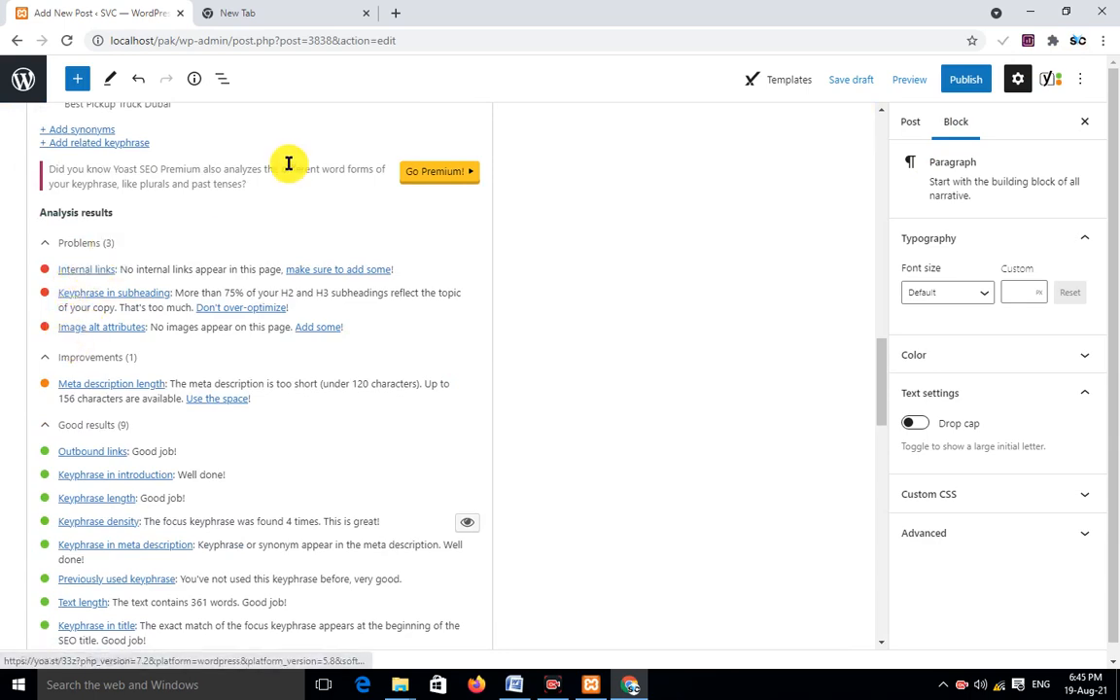
{"action": "scroll", "coordinate": [796, 205], "scroll_direction": "up", "scroll_amount": 15}
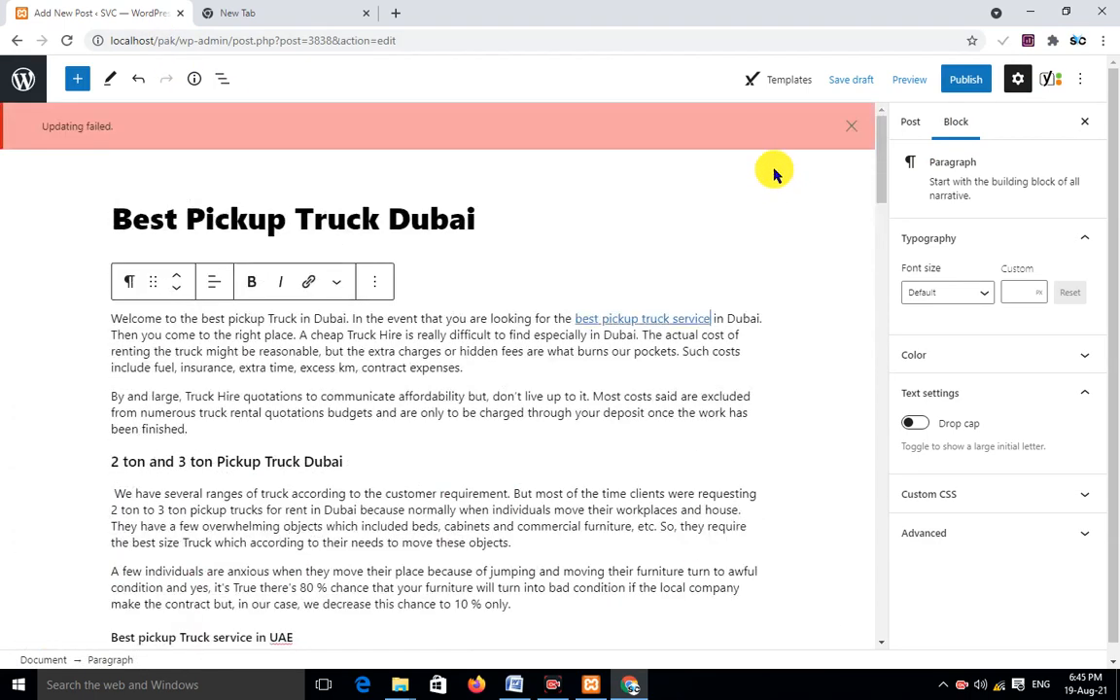
{"action": "left_click", "coordinate": [220, 10]}
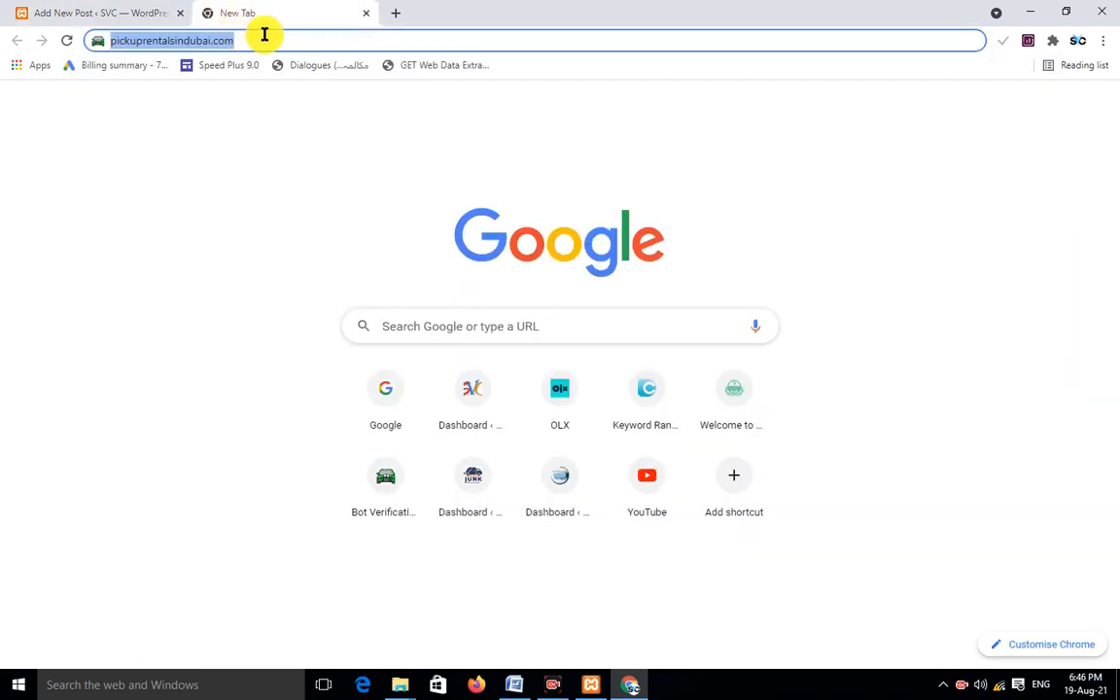
{"action": "key", "text": "BackSpace"}
{"action": "type", "text": "lo"}
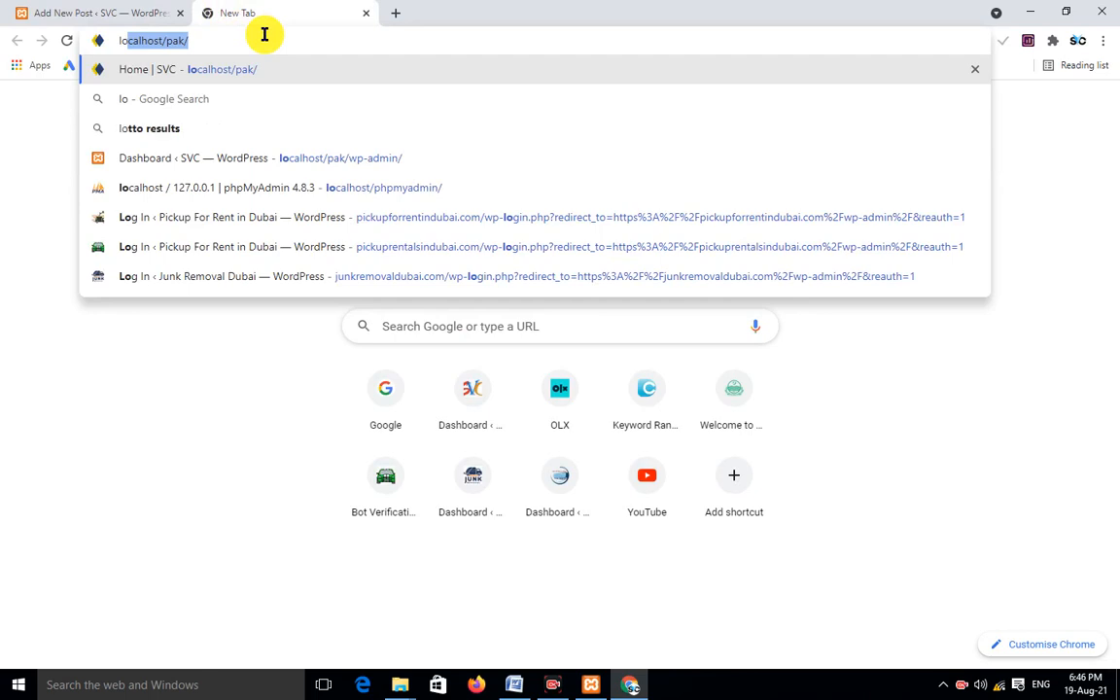
{"action": "key", "text": "Return"}
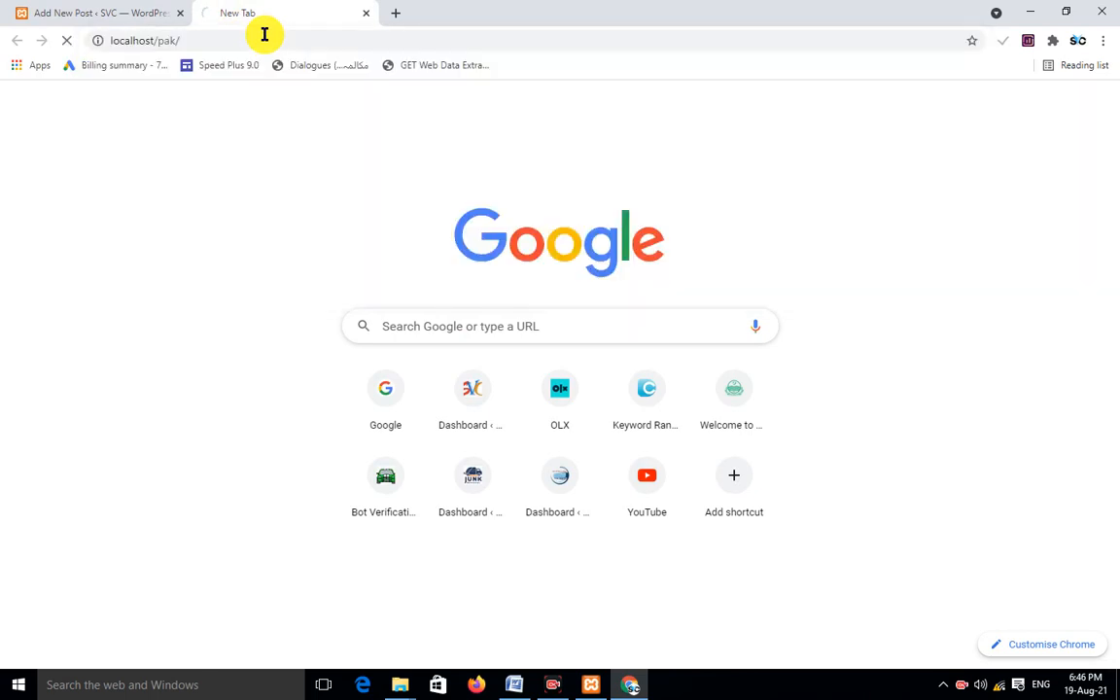
{"action": "left_click", "coordinate": [172, 40]}
{"action": "right_click", "coordinate": [143, 40]}
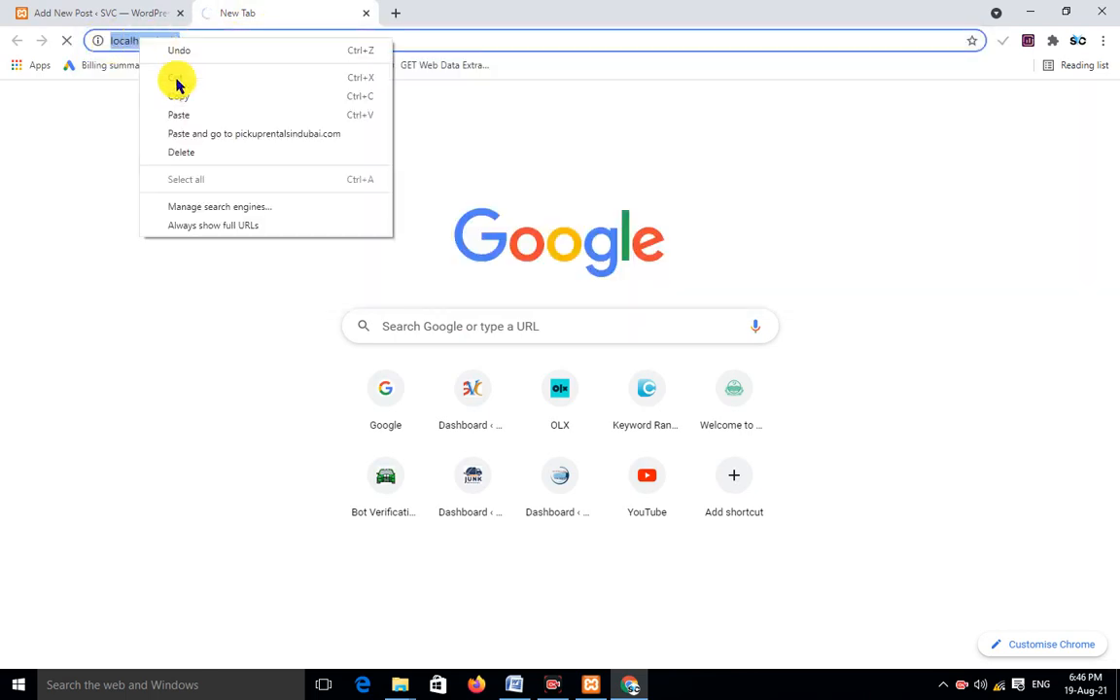
{"action": "left_click", "coordinate": [176, 87]}
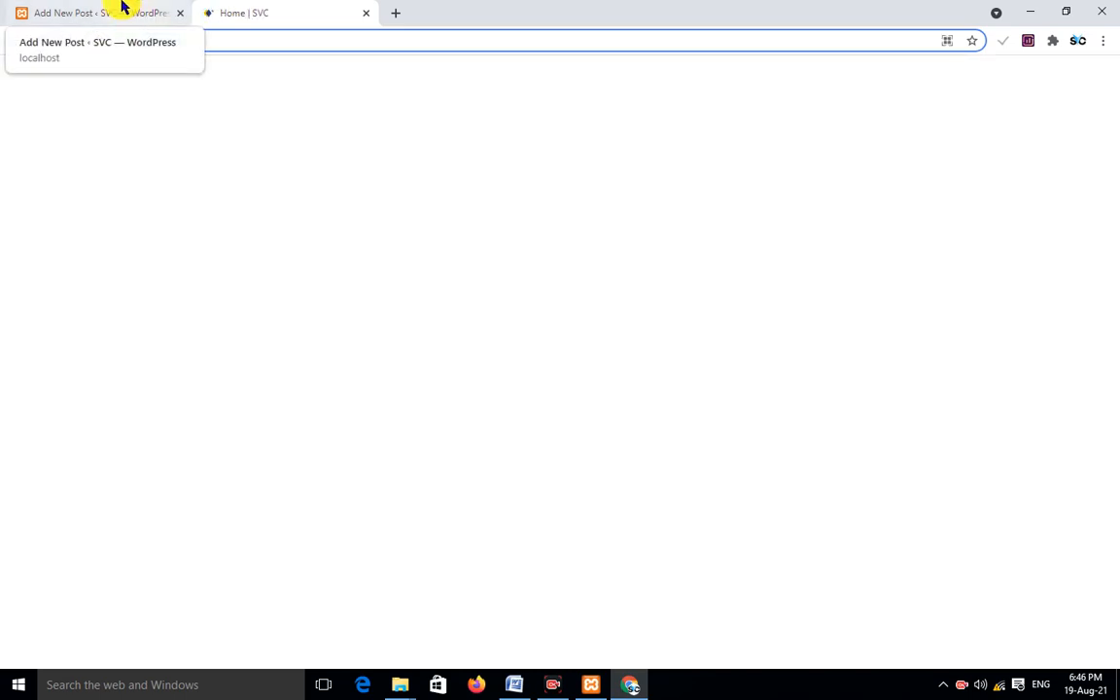
{"action": "left_click", "coordinate": [122, 7]}
{"action": "left_click", "coordinate": [208, 10]}
{"action": "left_click", "coordinate": [165, 46]}
{"action": "right_click", "coordinate": [160, 47]}
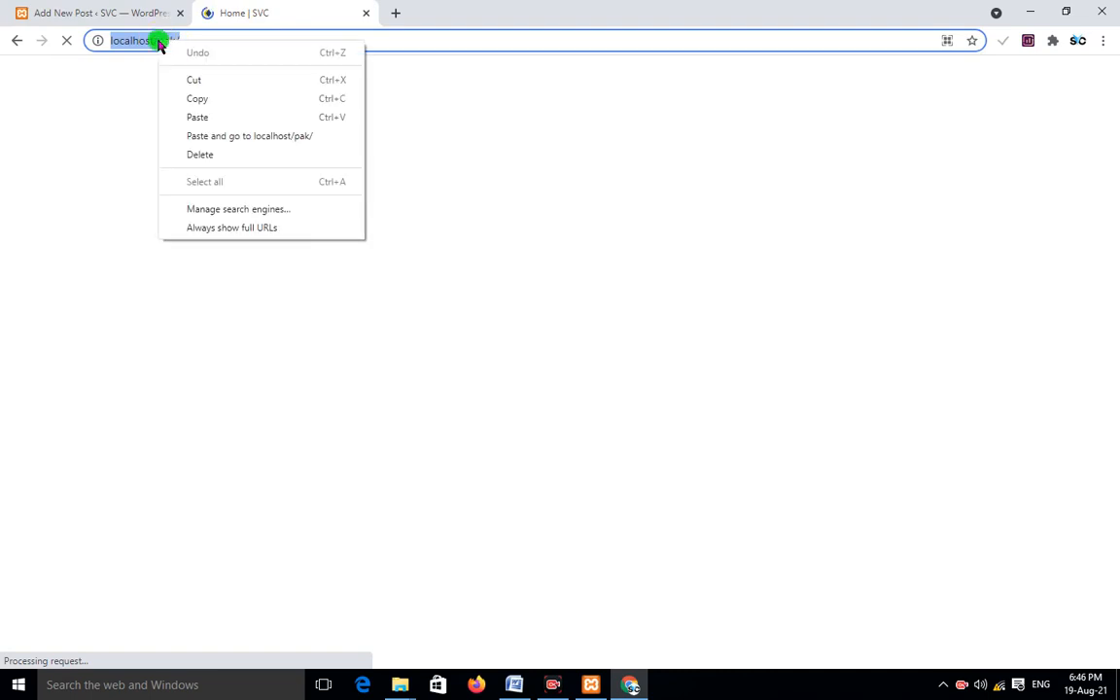
{"action": "left_click", "coordinate": [199, 99]}
{"action": "left_click", "coordinate": [105, 8]}
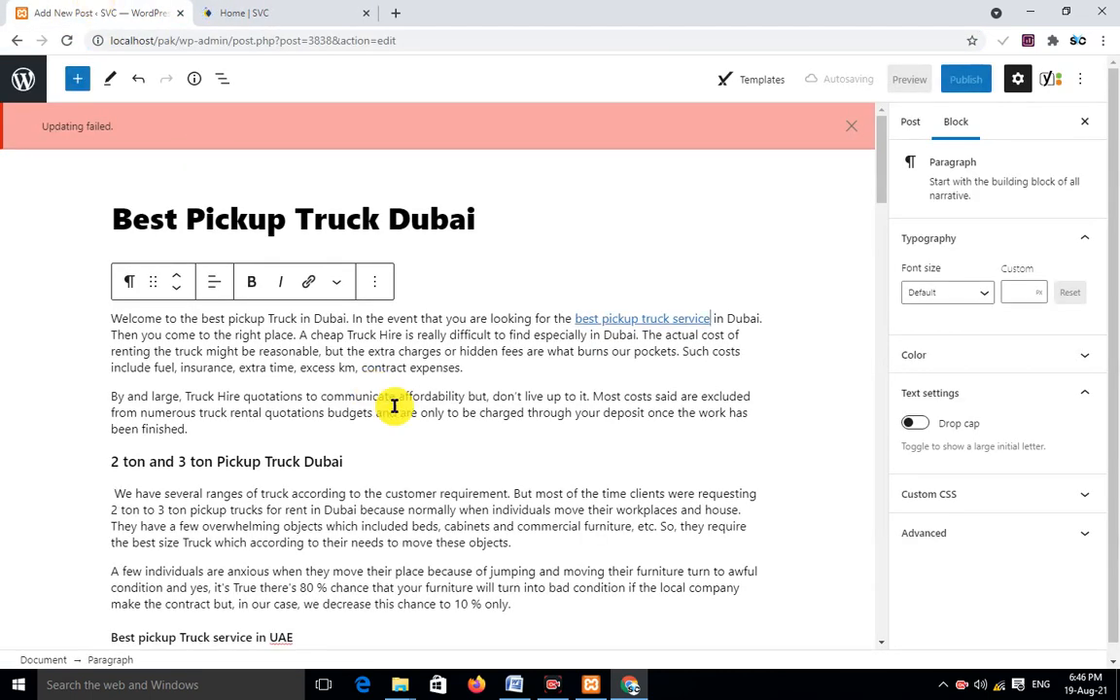
{"action": "scroll", "coordinate": [376, 376], "scroll_direction": "down", "scroll_amount": 1}
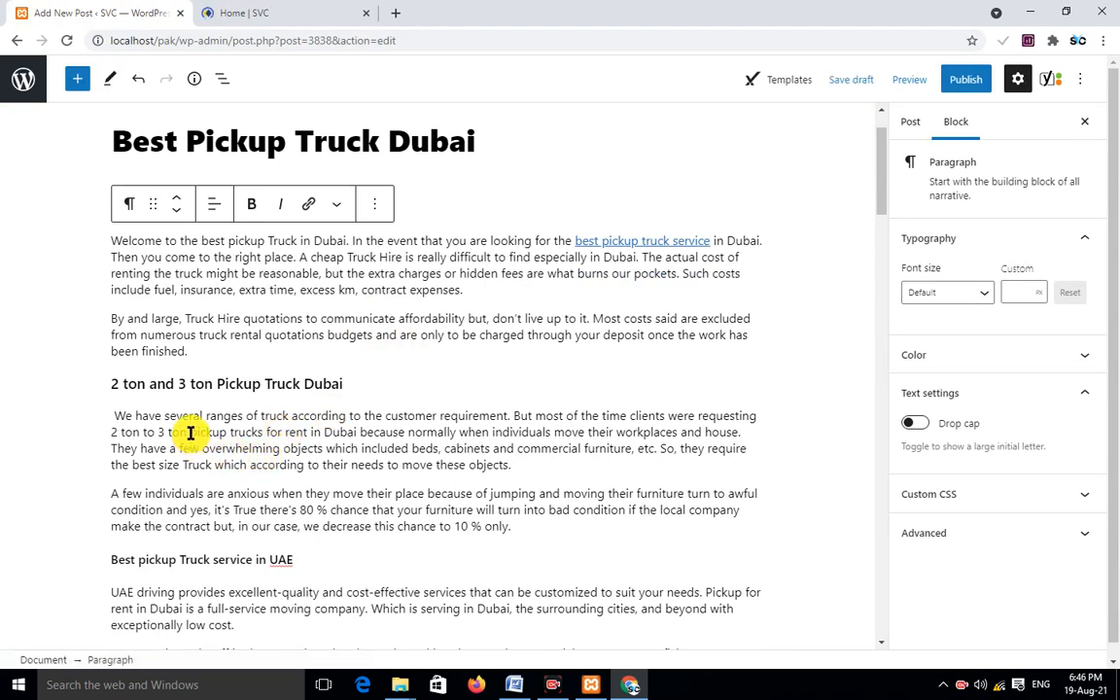
{"action": "left_click_drag", "start_coordinate": [143, 432], "coordinate": [362, 432]}
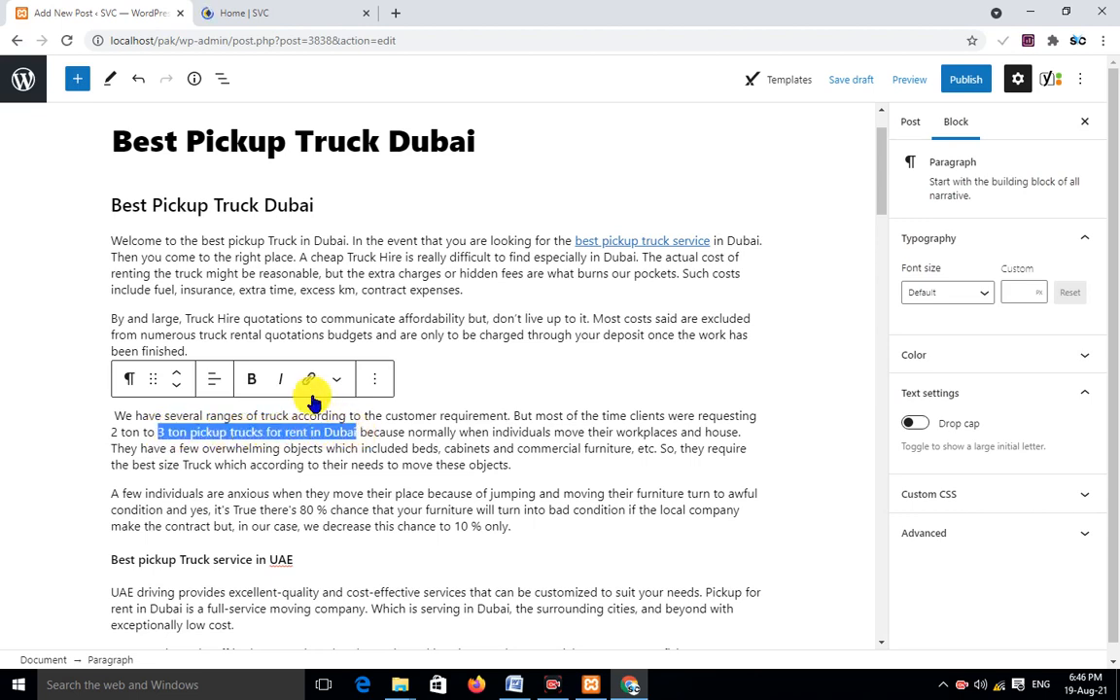
{"action": "left_click", "coordinate": [309, 378]}
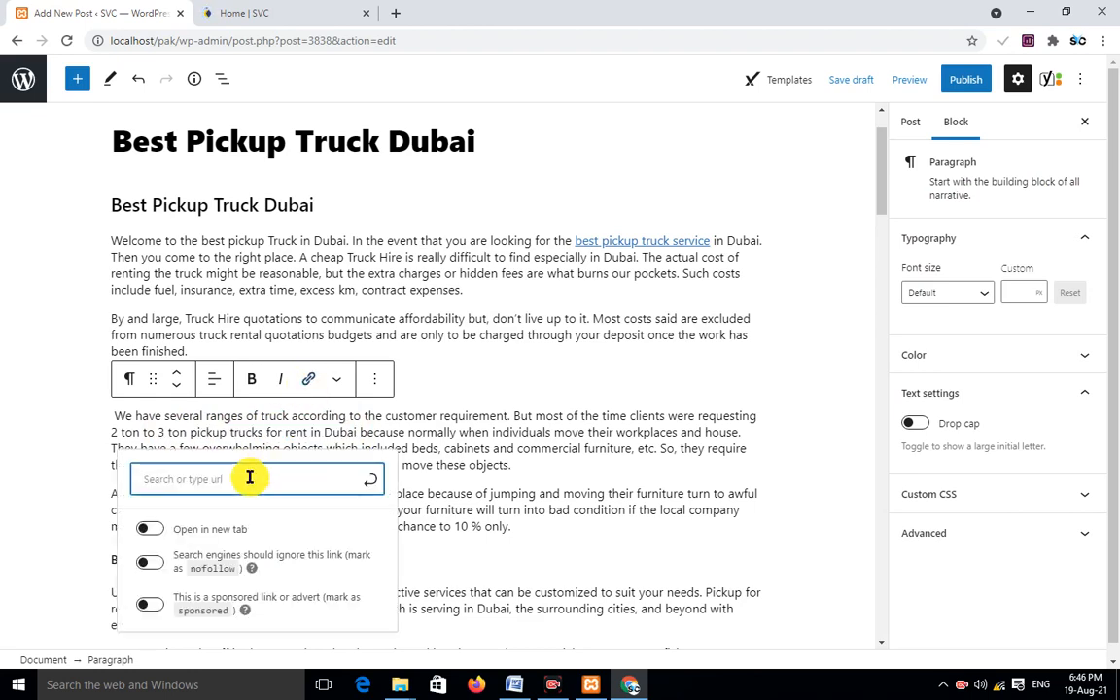
{"action": "right_click", "coordinate": [250, 476]}
{"action": "left_click", "coordinate": [299, 356]}
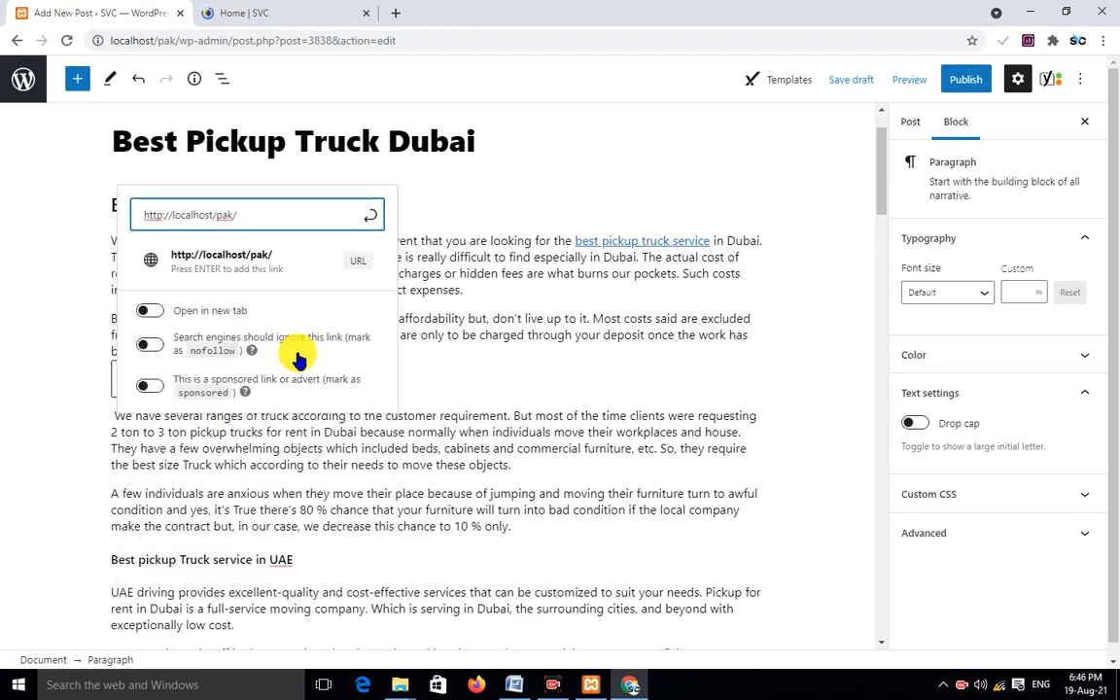
{"action": "key", "text": "Return"}
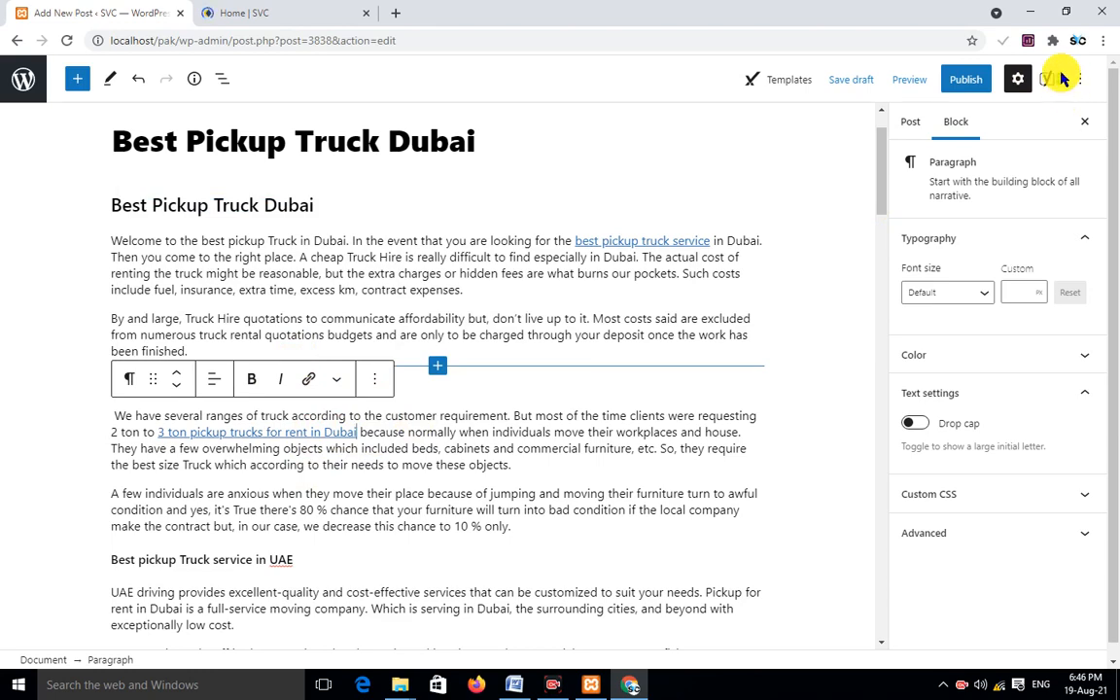
Extend the end of the meta description so it reads "pickup truck service in Dubai and uae country."
{"action": "scroll", "coordinate": [544, 326], "scroll_direction": "down", "scroll_amount": 15}
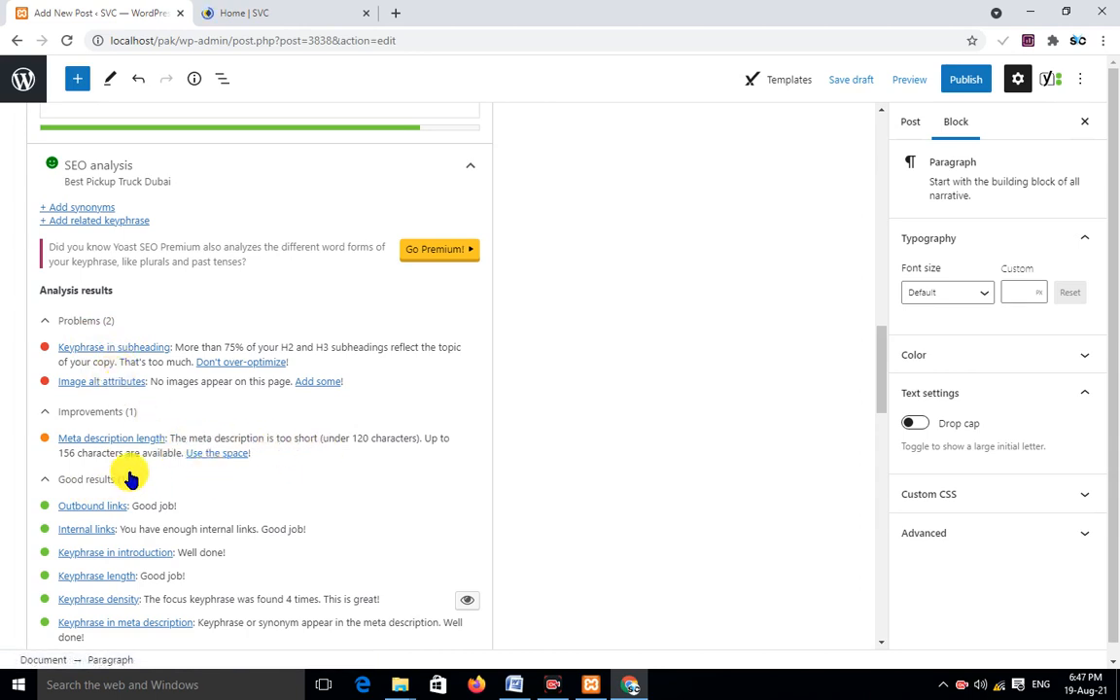
{"action": "scroll", "coordinate": [137, 464], "scroll_direction": "up", "scroll_amount": 3}
{"action": "scroll", "coordinate": [161, 468], "scroll_direction": "up", "scroll_amount": 3}
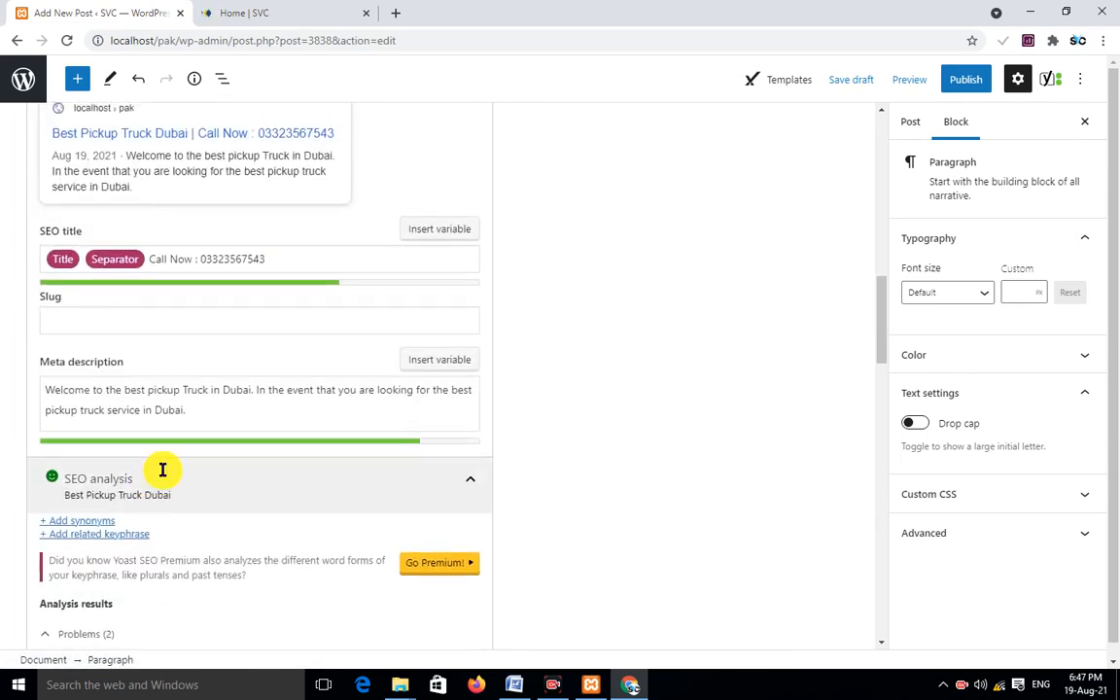
{"action": "scroll", "coordinate": [202, 476], "scroll_direction": "down", "scroll_amount": 2}
{"action": "left_click", "coordinate": [226, 407]}
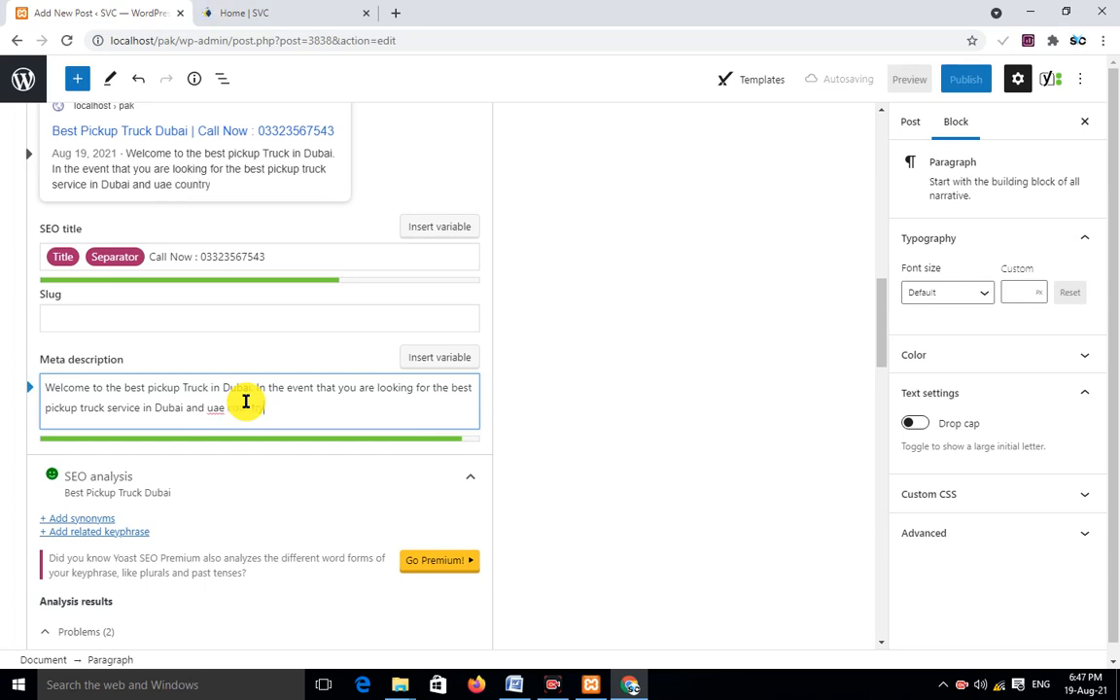
{"action": "type", "text": "."}
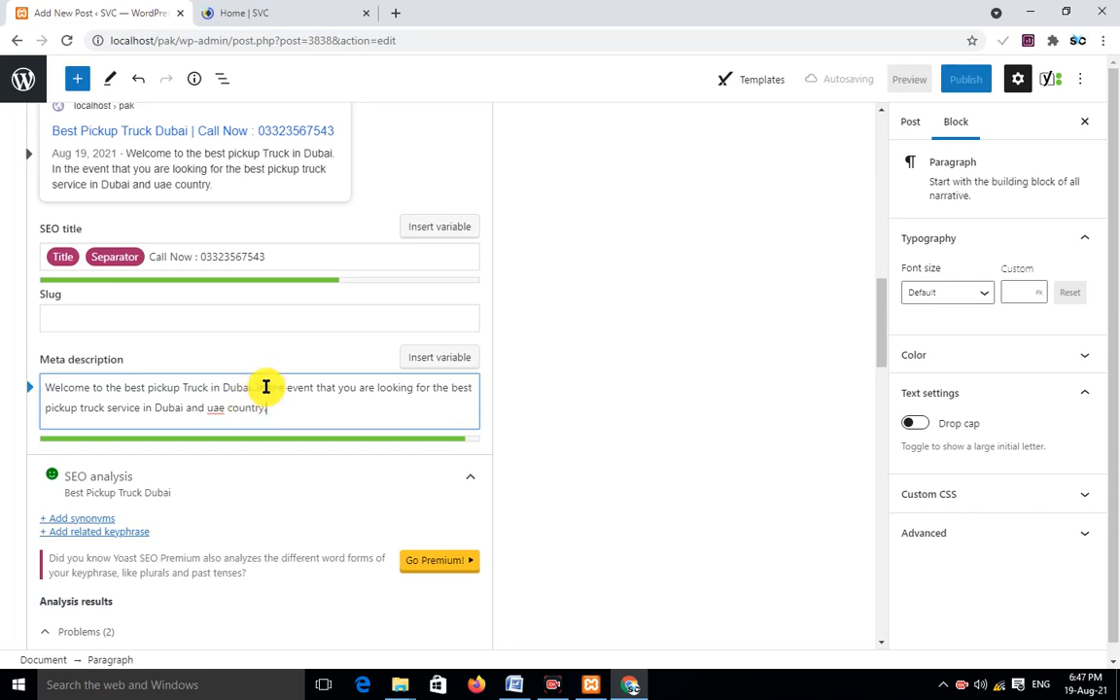
Set about2.jpg from the media library as the post's featured image
{"action": "scroll", "coordinate": [256, 313], "scroll_direction": "down", "scroll_amount": 1}
{"action": "scroll", "coordinate": [257, 313], "scroll_direction": "down", "scroll_amount": 2}
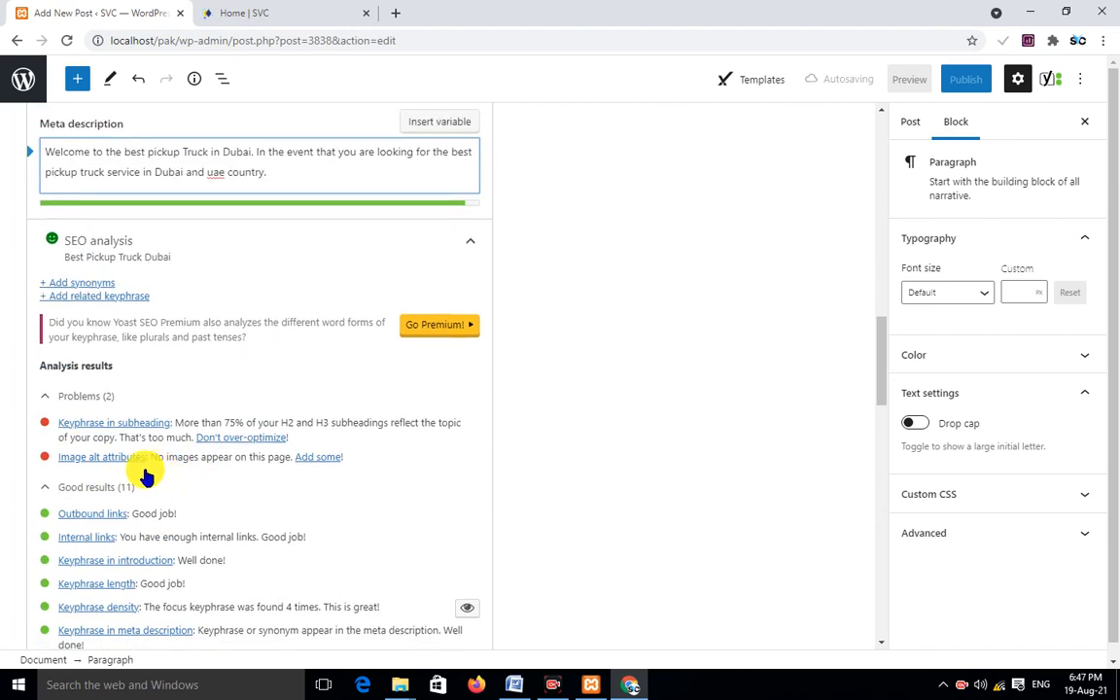
{"action": "scroll", "coordinate": [141, 462], "scroll_direction": "down", "scroll_amount": 1}
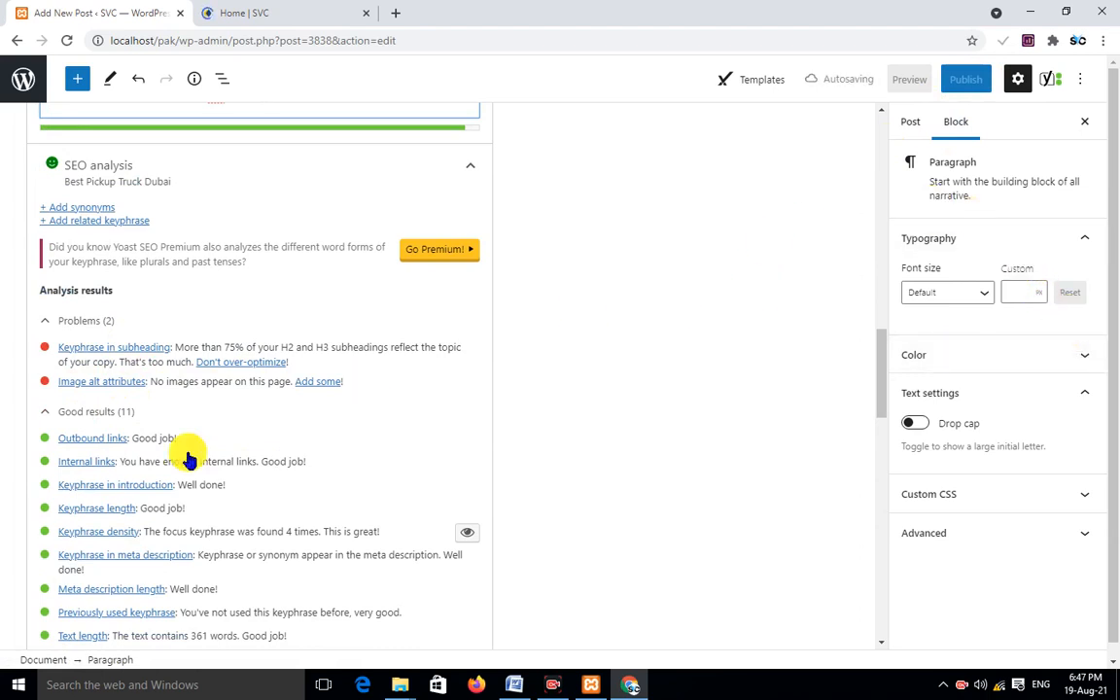
{"action": "left_click", "coordinate": [905, 127]}
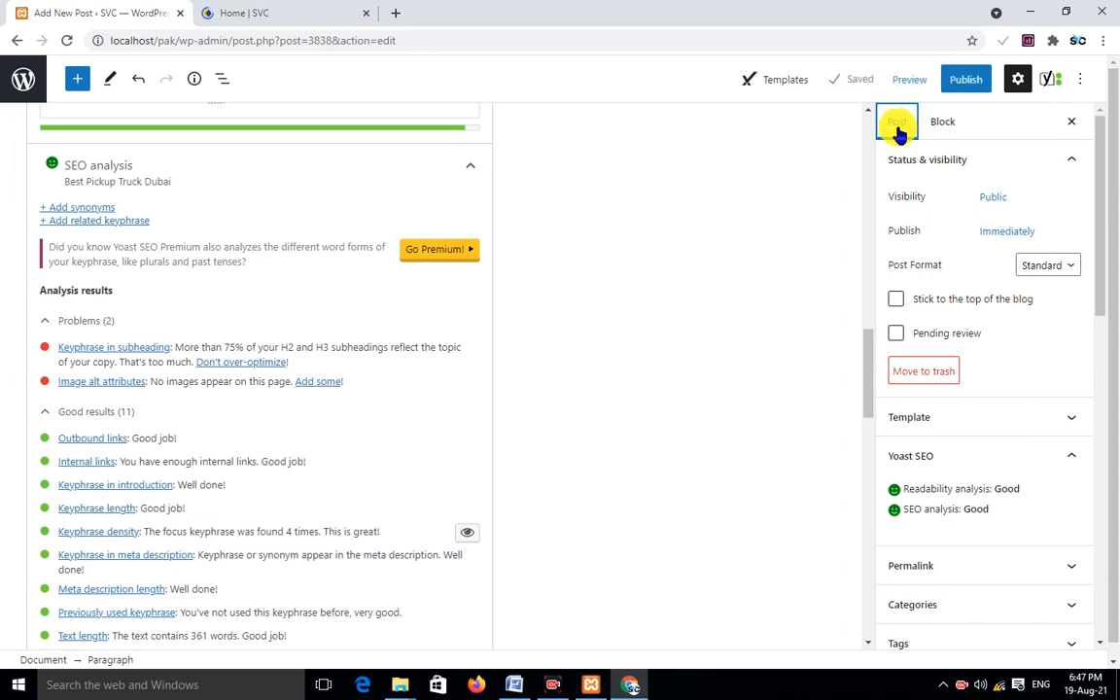
{"action": "scroll", "coordinate": [1029, 245], "scroll_direction": "down", "scroll_amount": 3}
{"action": "scroll", "coordinate": [1028, 248], "scroll_direction": "down", "scroll_amount": 2}
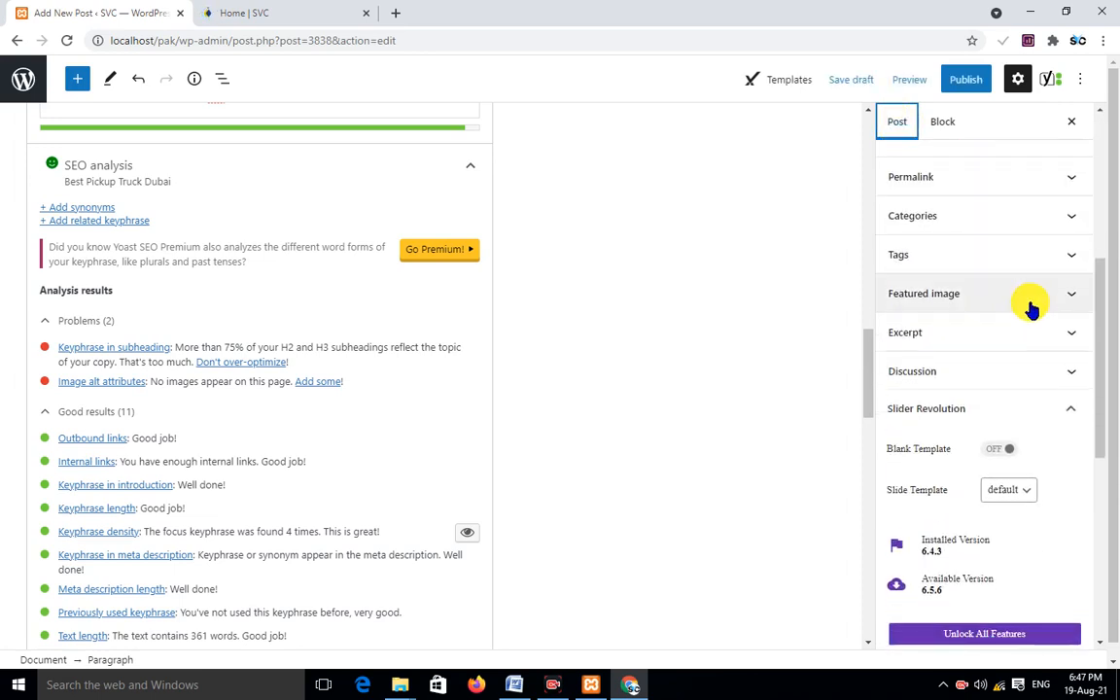
{"action": "left_click", "coordinate": [930, 295]}
{"action": "left_click", "coordinate": [984, 358]}
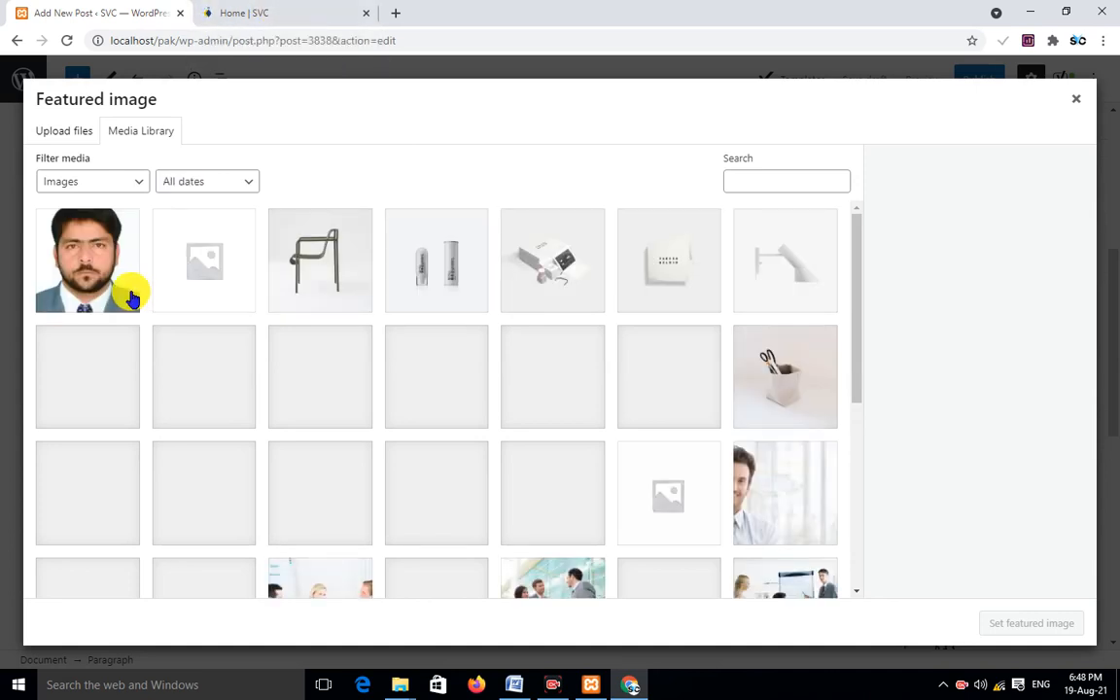
{"action": "scroll", "coordinate": [476, 335], "scroll_direction": "down", "scroll_amount": 2}
{"action": "left_click", "coordinate": [550, 347]}
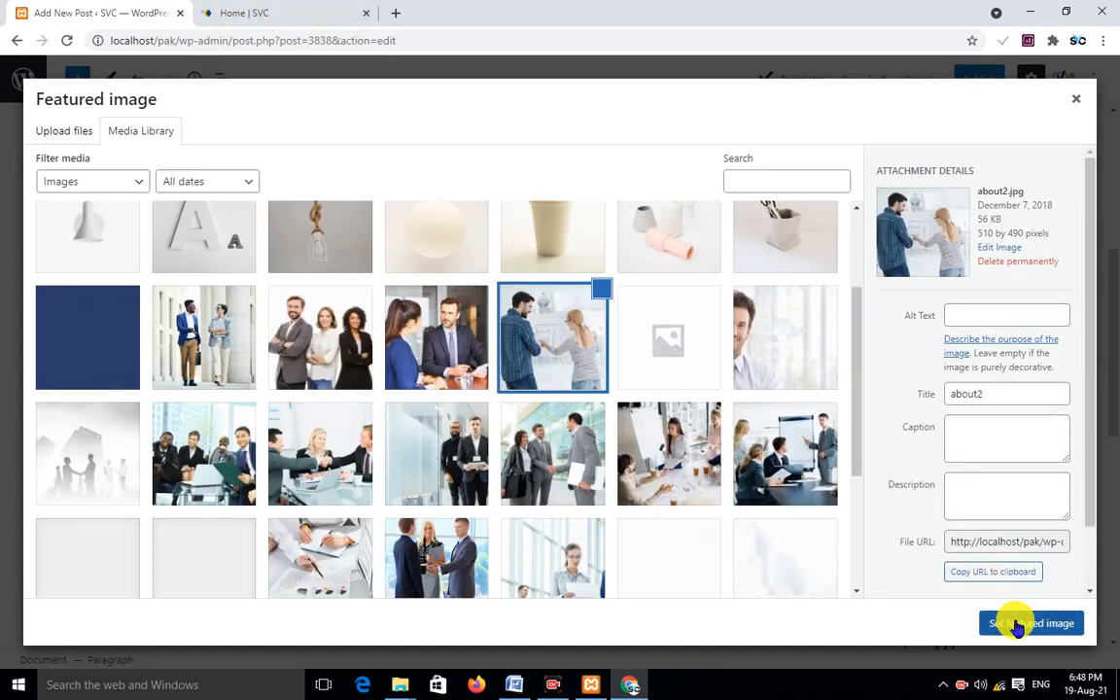
{"action": "left_click", "coordinate": [1011, 618]}
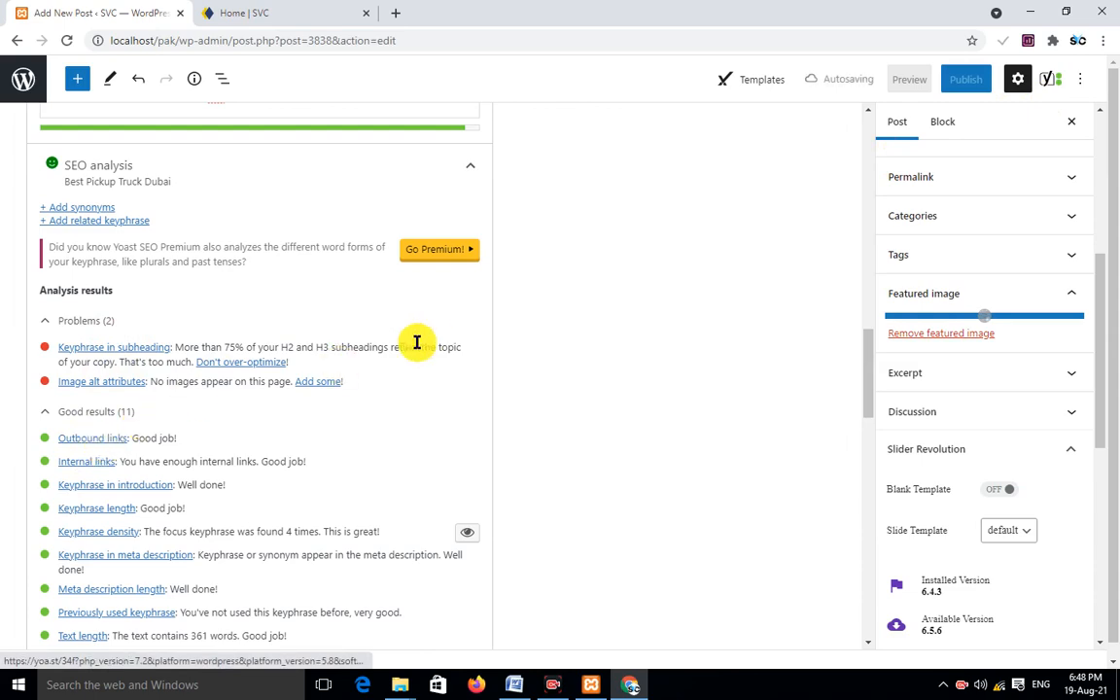
Review the post's content, its featured image setting and the problems and improvements in the Yoast SEO analysis
{"action": "scroll", "coordinate": [680, 277], "scroll_direction": "up", "scroll_amount": 15}
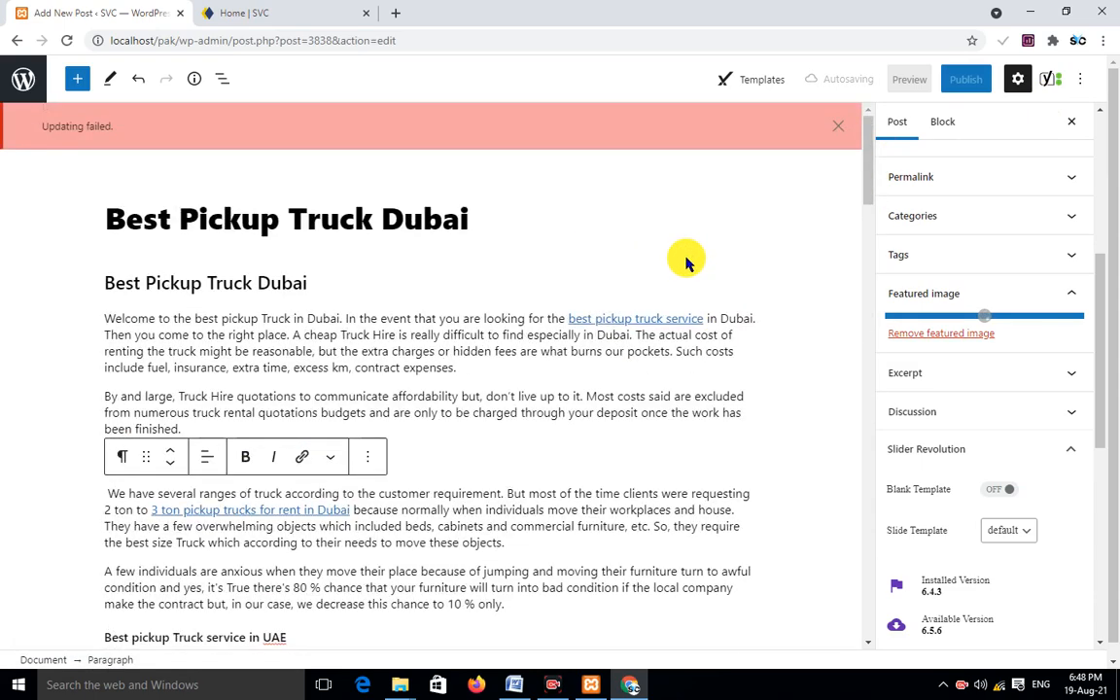
{"action": "scroll", "coordinate": [681, 258], "scroll_direction": "down", "scroll_amount": 3}
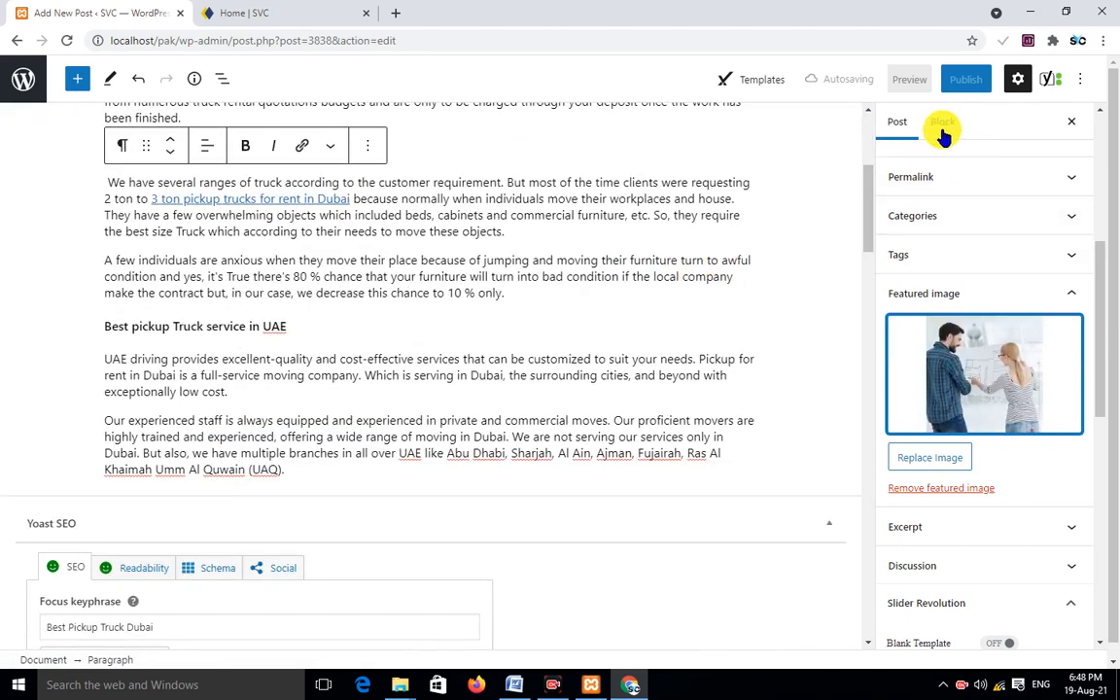
{"action": "scroll", "coordinate": [958, 272], "scroll_direction": "up", "scroll_amount": 3}
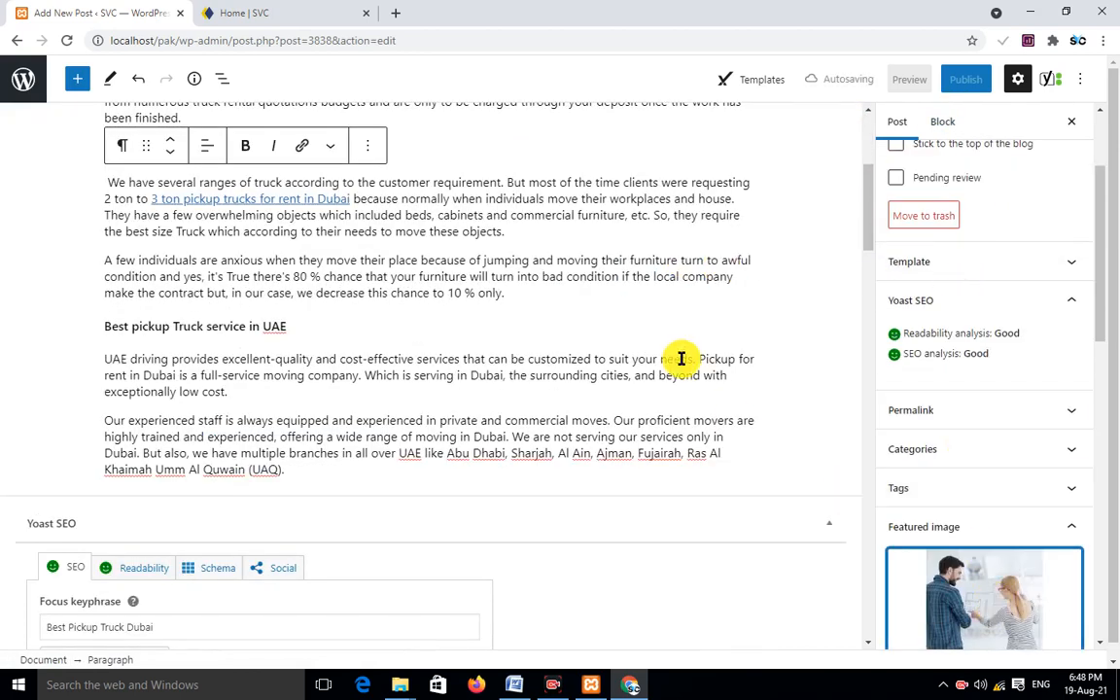
{"action": "scroll", "coordinate": [680, 358], "scroll_direction": "up", "scroll_amount": 1}
{"action": "scroll", "coordinate": [680, 358], "scroll_direction": "down", "scroll_amount": 6}
{"action": "scroll", "coordinate": [678, 354], "scroll_direction": "down", "scroll_amount": 6}
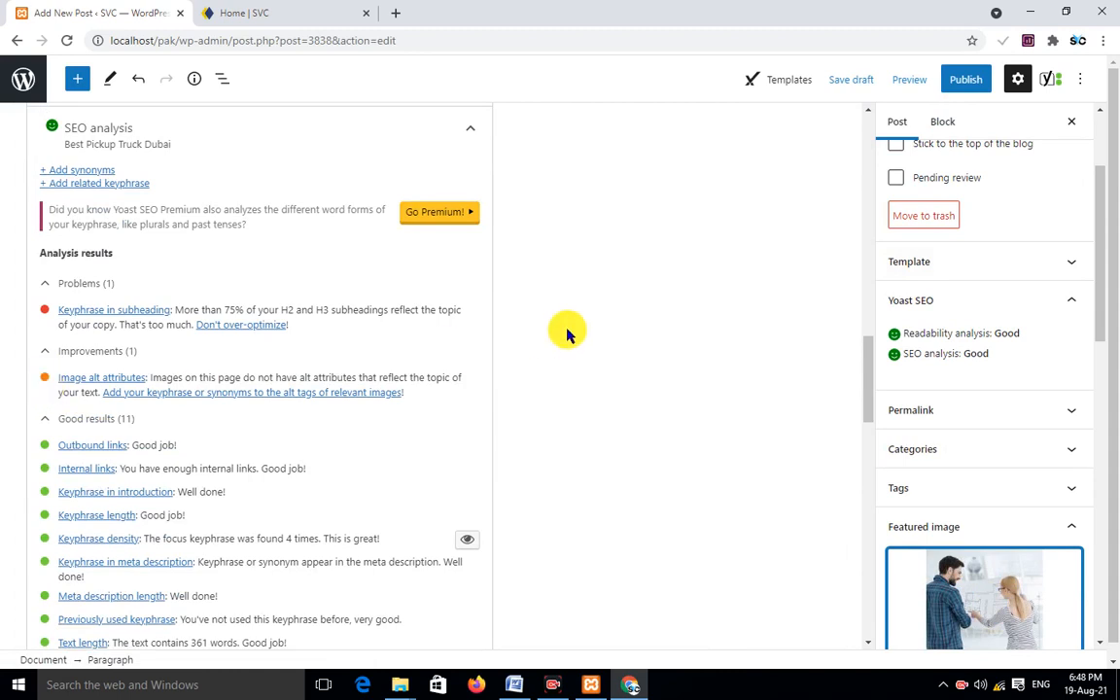
{"action": "scroll", "coordinate": [1069, 330], "scroll_direction": "up", "scroll_amount": 2}
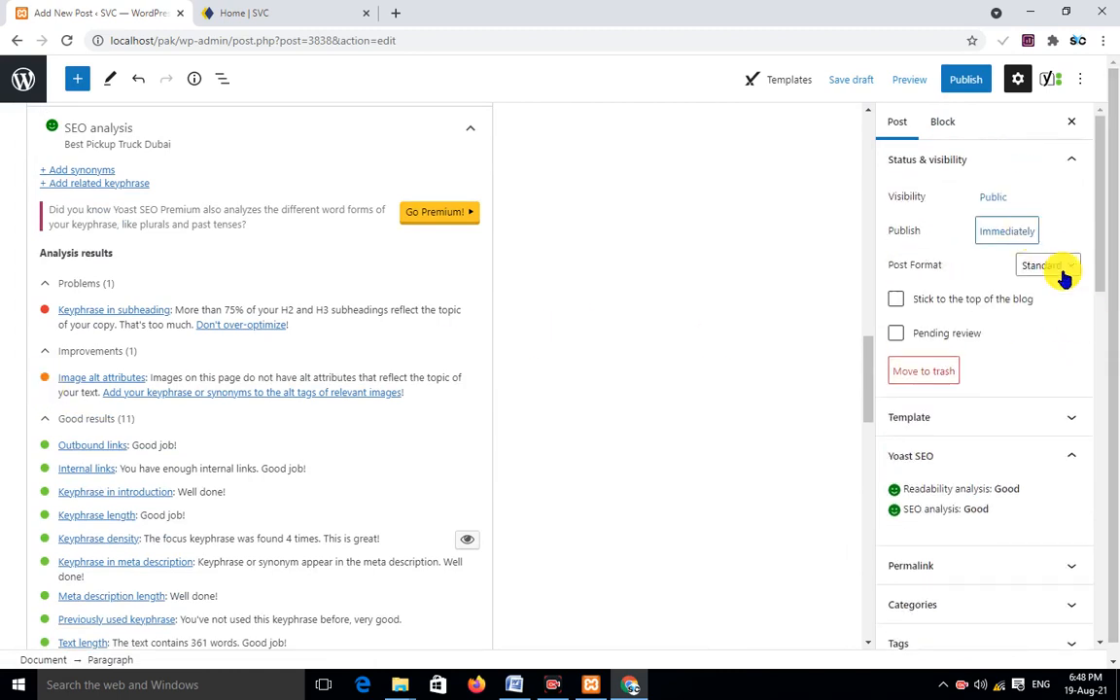
{"action": "scroll", "coordinate": [1074, 282], "scroll_direction": "down", "scroll_amount": 3}
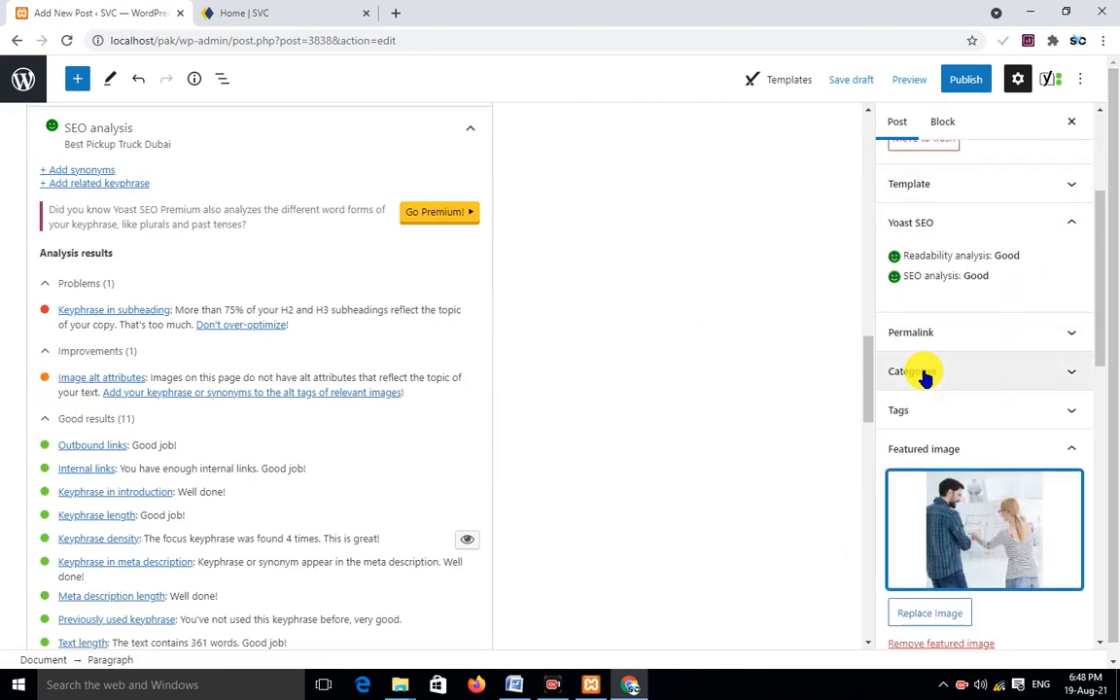
Copy the post title "Best Pickup Truck Dubai"
{"action": "scroll", "coordinate": [795, 267], "scroll_direction": "up", "scroll_amount": 10}
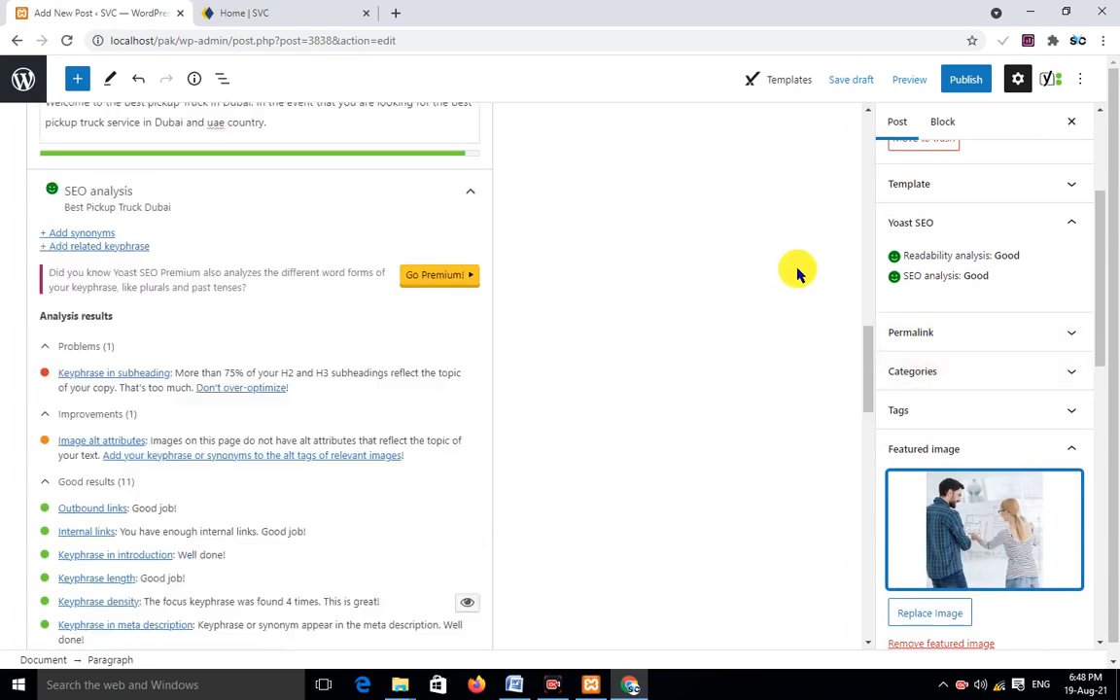
{"action": "scroll", "coordinate": [709, 201], "scroll_direction": "up", "scroll_amount": 2}
{"action": "left_click_drag", "start_coordinate": [474, 217], "coordinate": [114, 219]}
{"action": "right_click", "coordinate": [114, 219]}
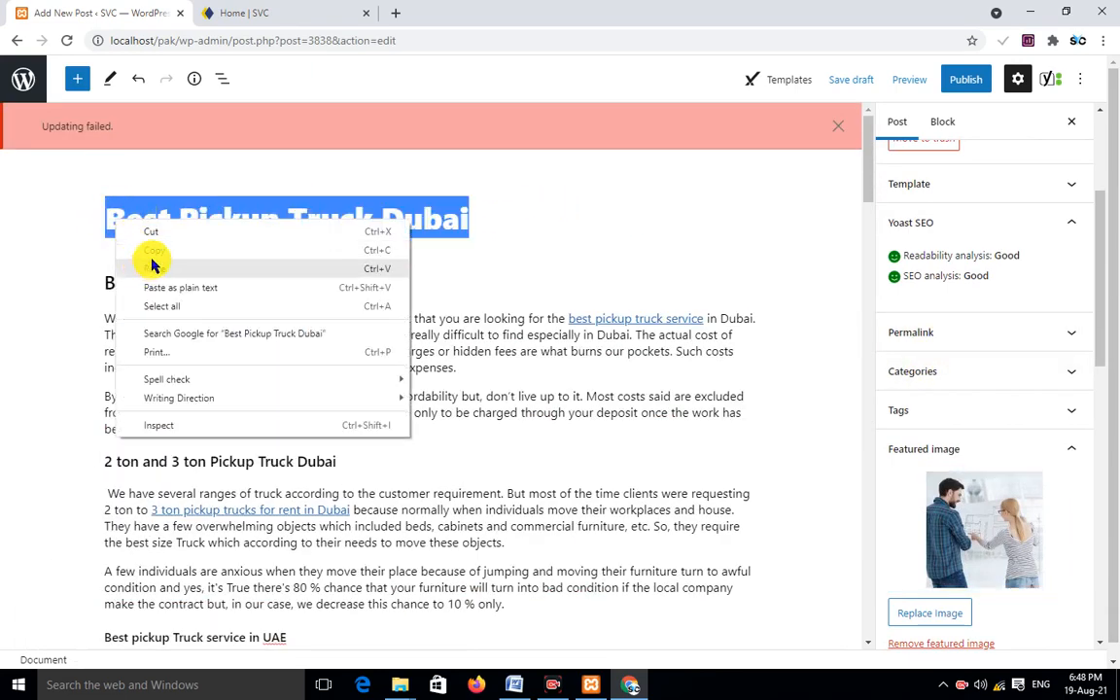
{"action": "left_click", "coordinate": [150, 253]}
Add a new post category named "Best Pickup Truck Dubai" using the copied title
{"action": "scroll", "coordinate": [1081, 368], "scroll_direction": "down", "scroll_amount": 1}
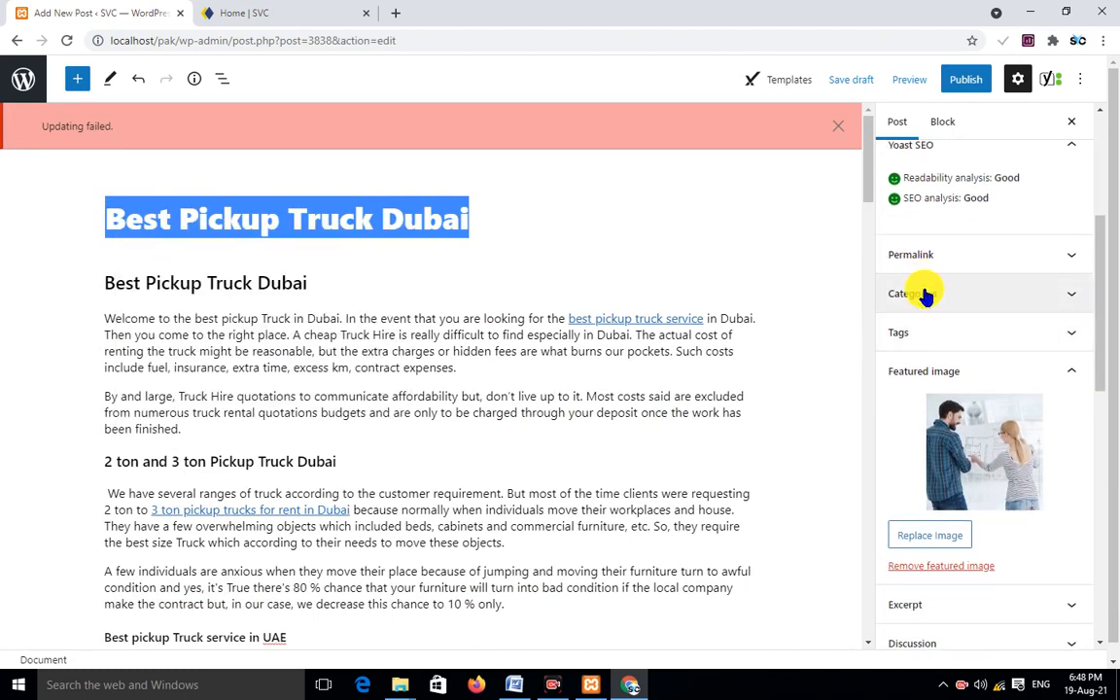
{"action": "left_click", "coordinate": [925, 293]}
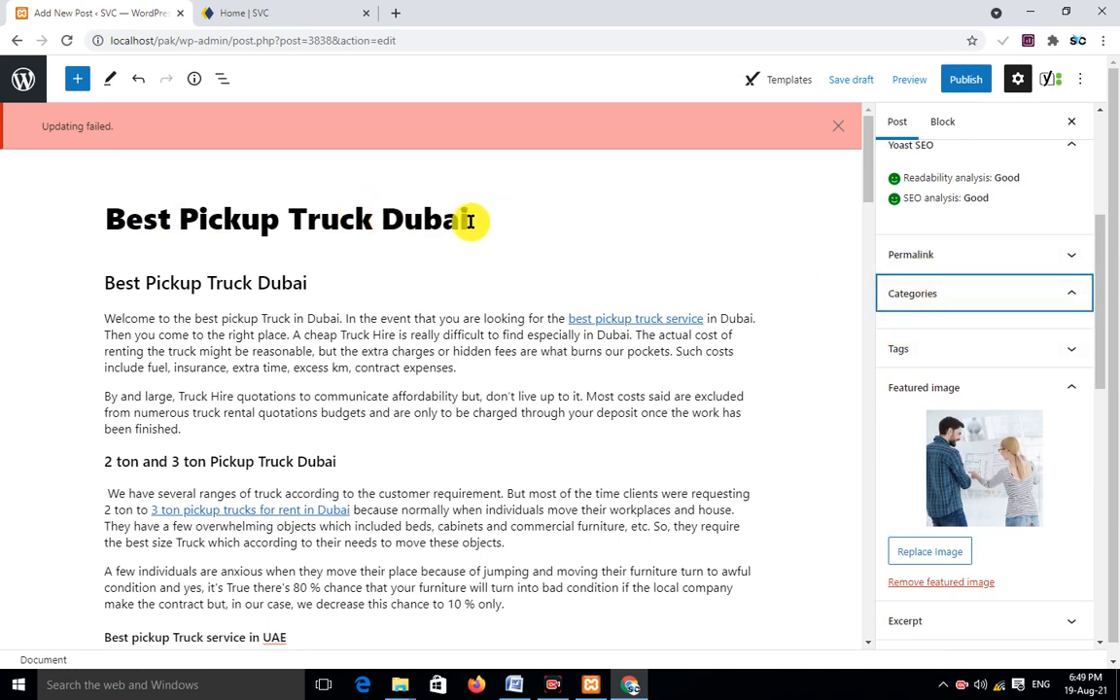
{"action": "scroll", "coordinate": [1062, 350], "scroll_direction": "down", "scroll_amount": 3}
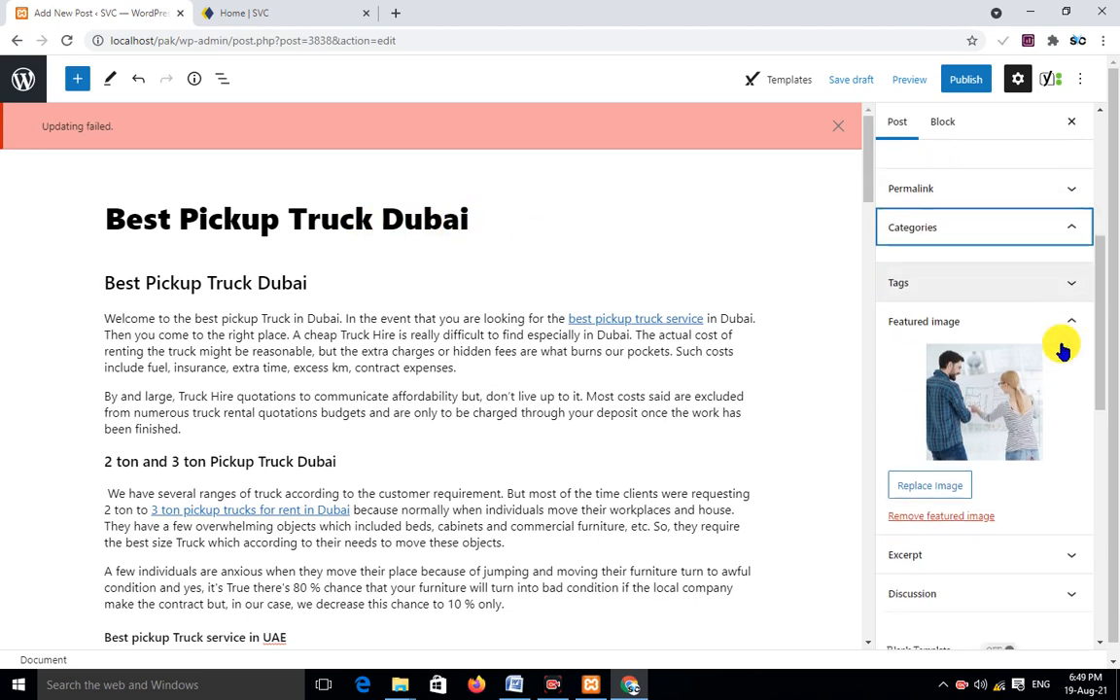
{"action": "scroll", "coordinate": [1073, 347], "scroll_direction": "up", "scroll_amount": 3}
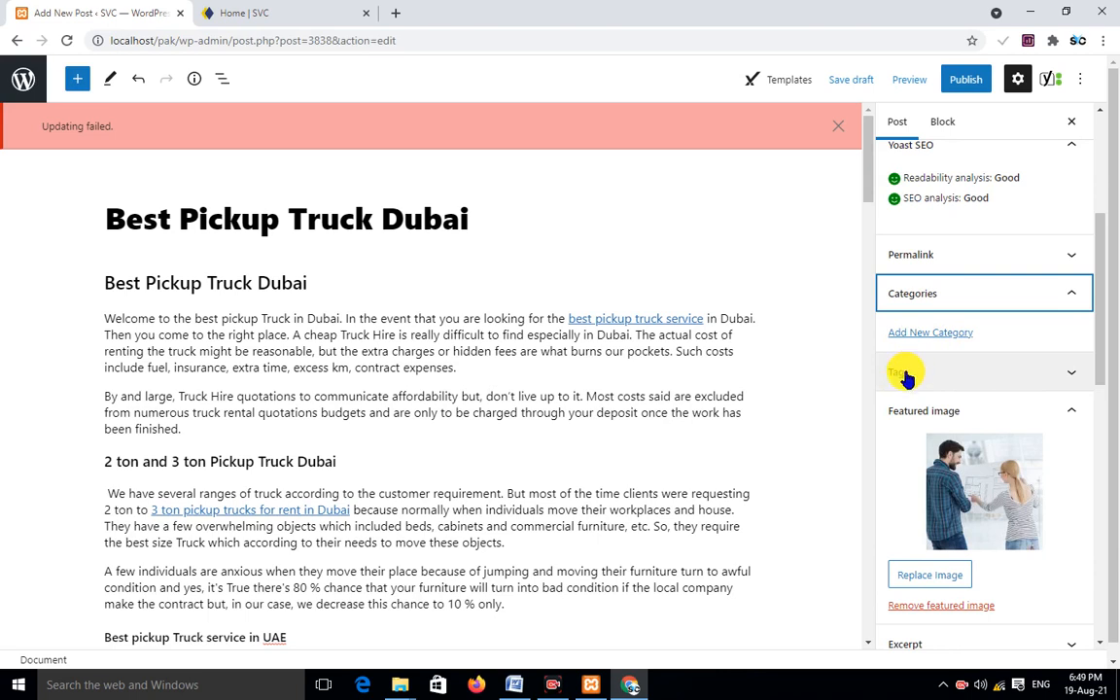
{"action": "left_click", "coordinate": [918, 335]}
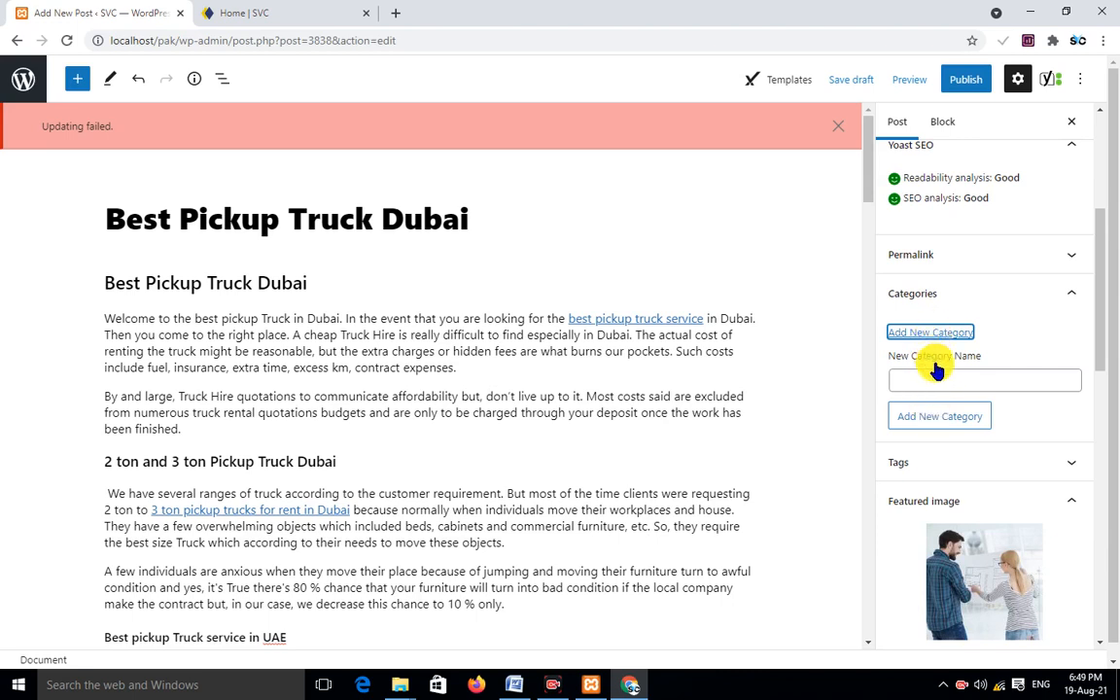
{"action": "left_click", "coordinate": [908, 377]}
{"action": "scroll", "coordinate": [912, 365], "scroll_direction": "down", "scroll_amount": 1}
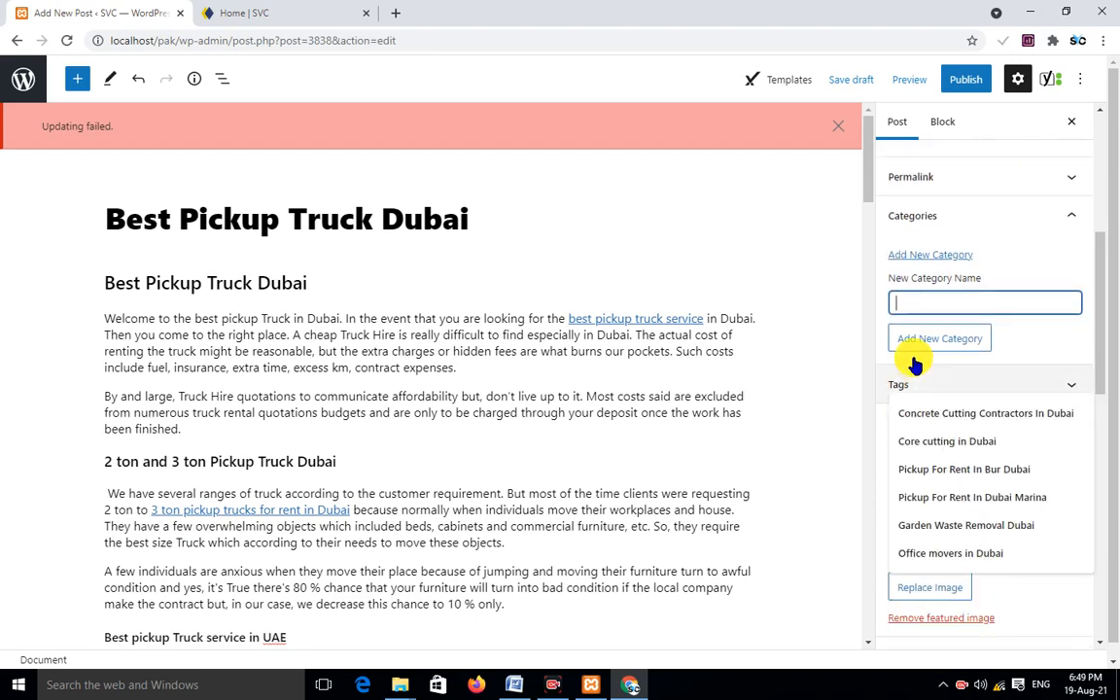
{"action": "right_click", "coordinate": [920, 304]}
{"action": "left_click", "coordinate": [967, 395]}
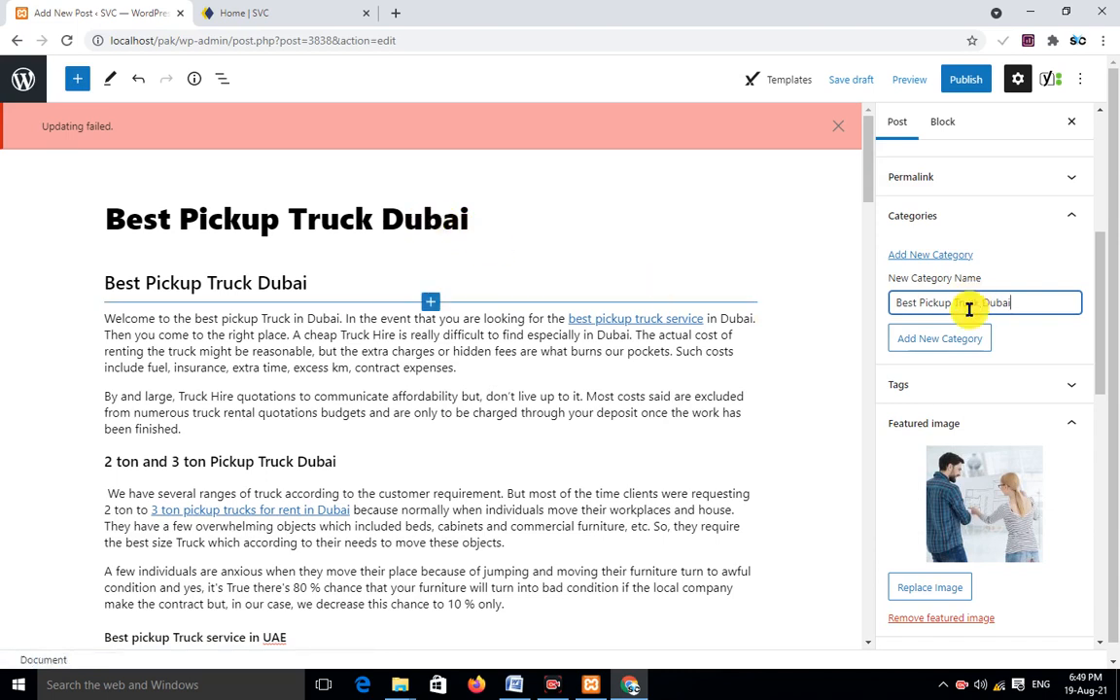
{"action": "left_click", "coordinate": [944, 341]}
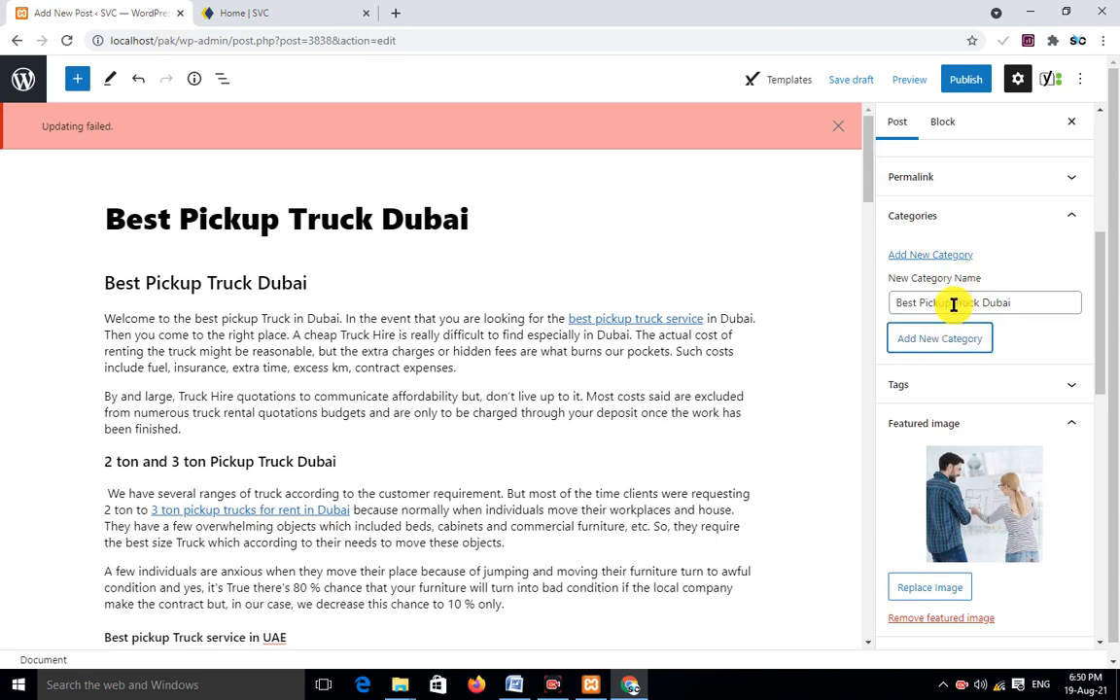
Add the post title "Best Pickup Truck Dubai" as a tag
{"action": "left_click", "coordinate": [912, 387]}
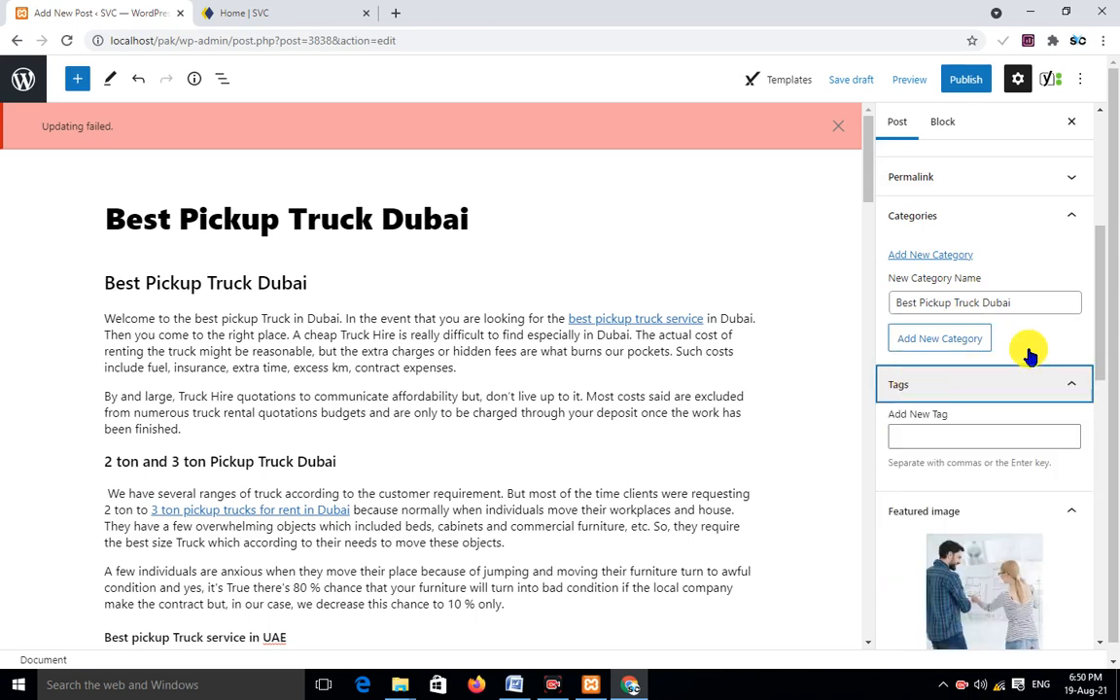
{"action": "left_click", "coordinate": [987, 440]}
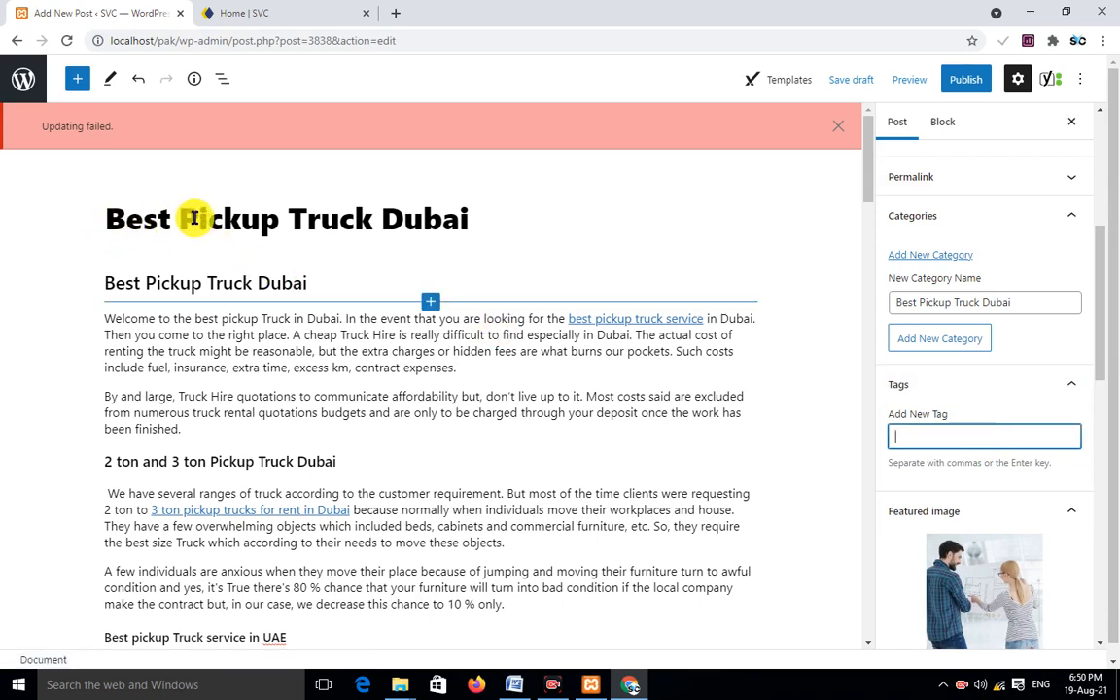
{"action": "left_click_drag", "start_coordinate": [114, 218], "coordinate": [482, 232]}
{"action": "left_click", "coordinate": [927, 440]}
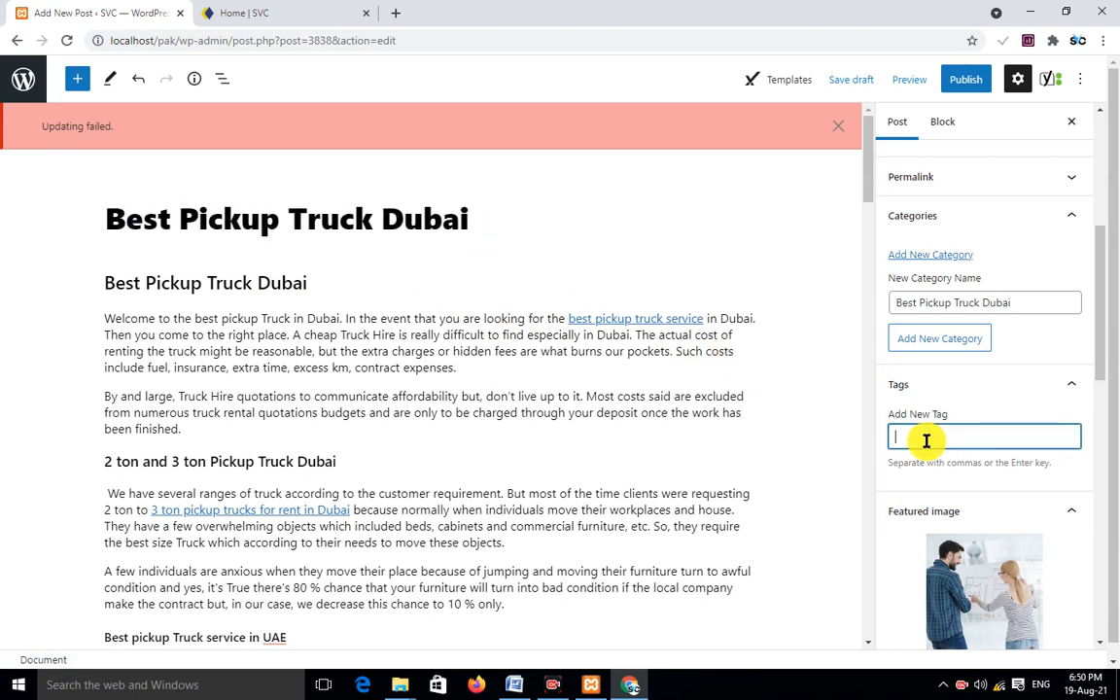
{"action": "right_click", "coordinate": [927, 440]}
{"action": "left_click", "coordinate": [969, 537]}
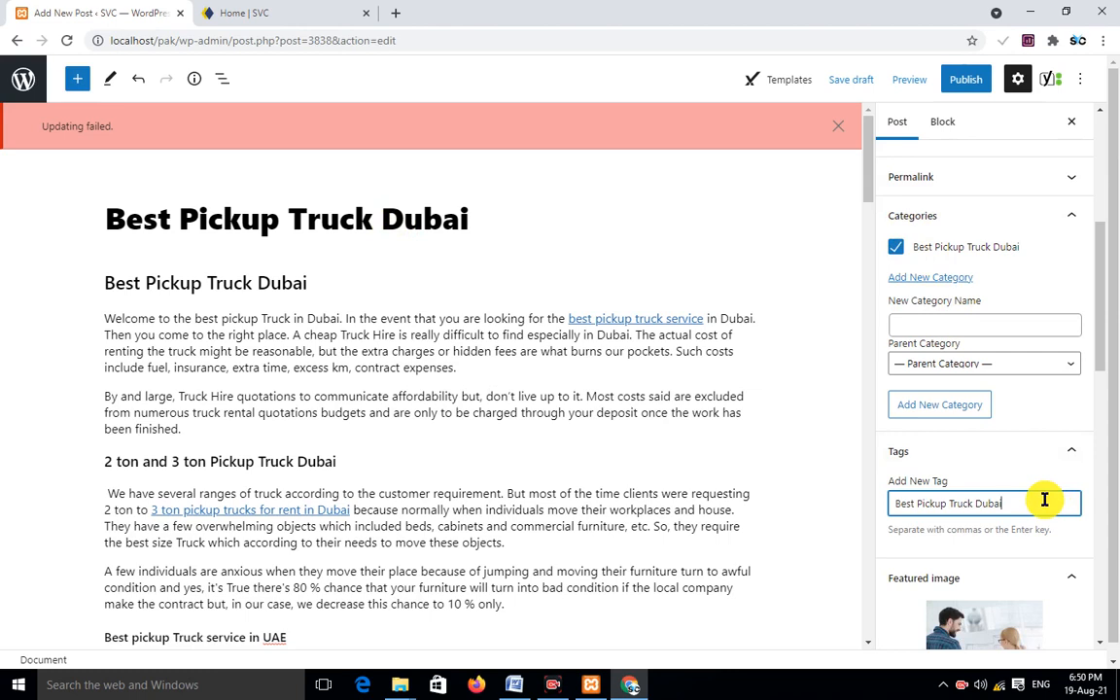
{"action": "key", "text": "Return"}
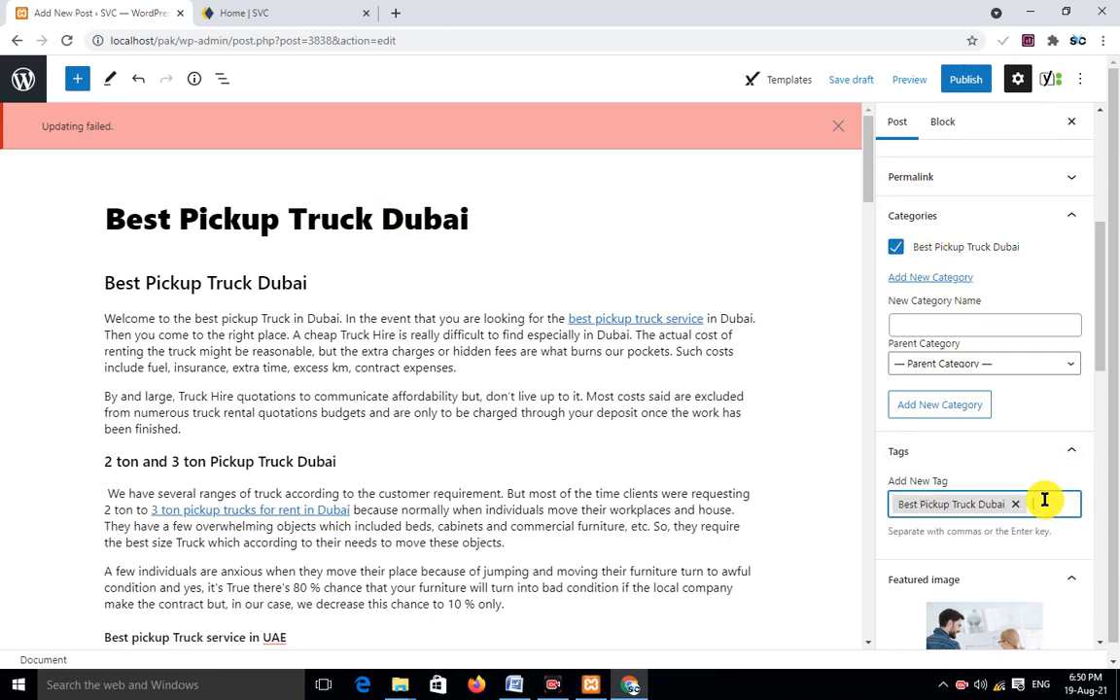
Replace the post's tag with the shorter "Best Pickup Truck"
{"action": "key", "text": "BackSpace"}
{"action": "right_click", "coordinate": [1045, 502]}
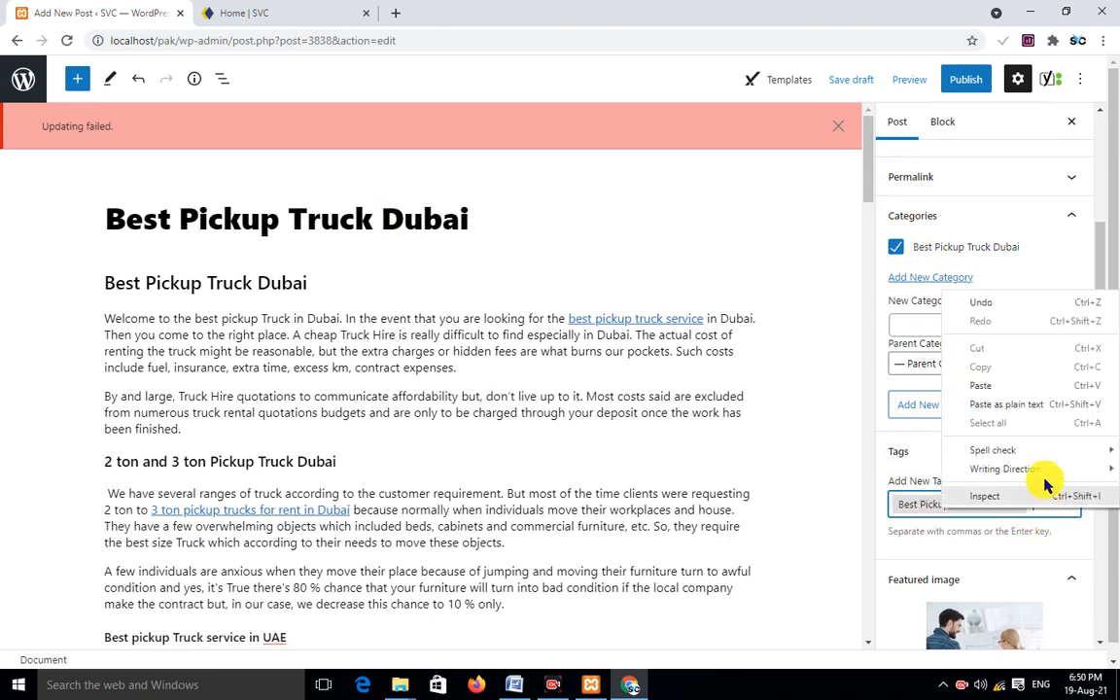
{"action": "left_click", "coordinate": [982, 385]}
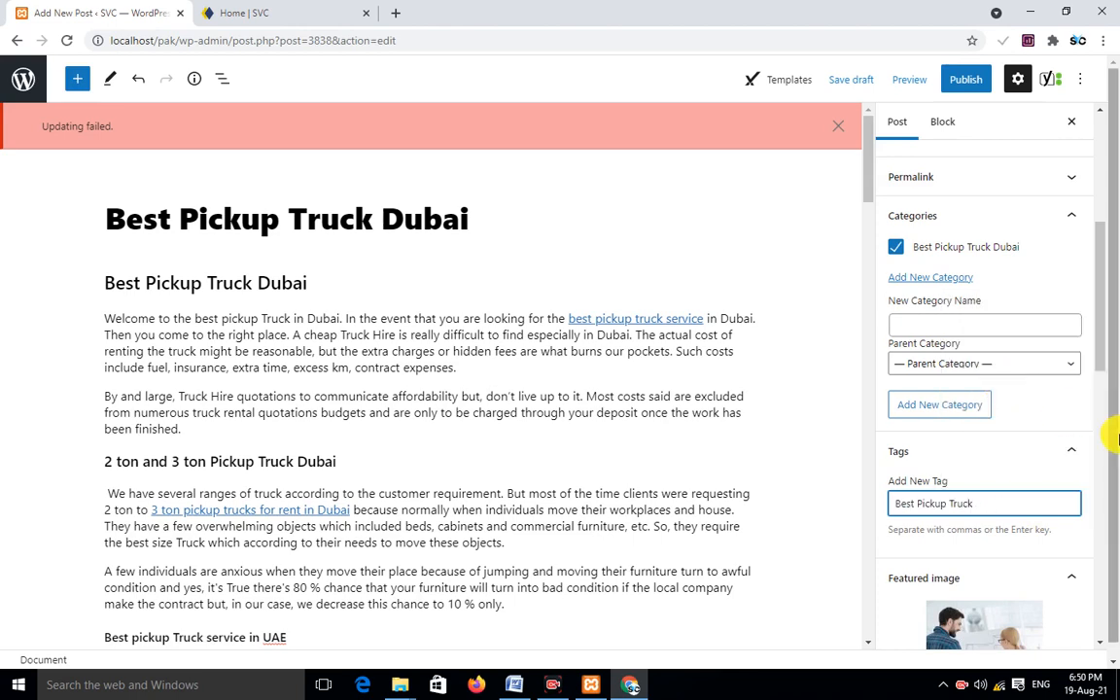
{"action": "key", "text": "Return"}
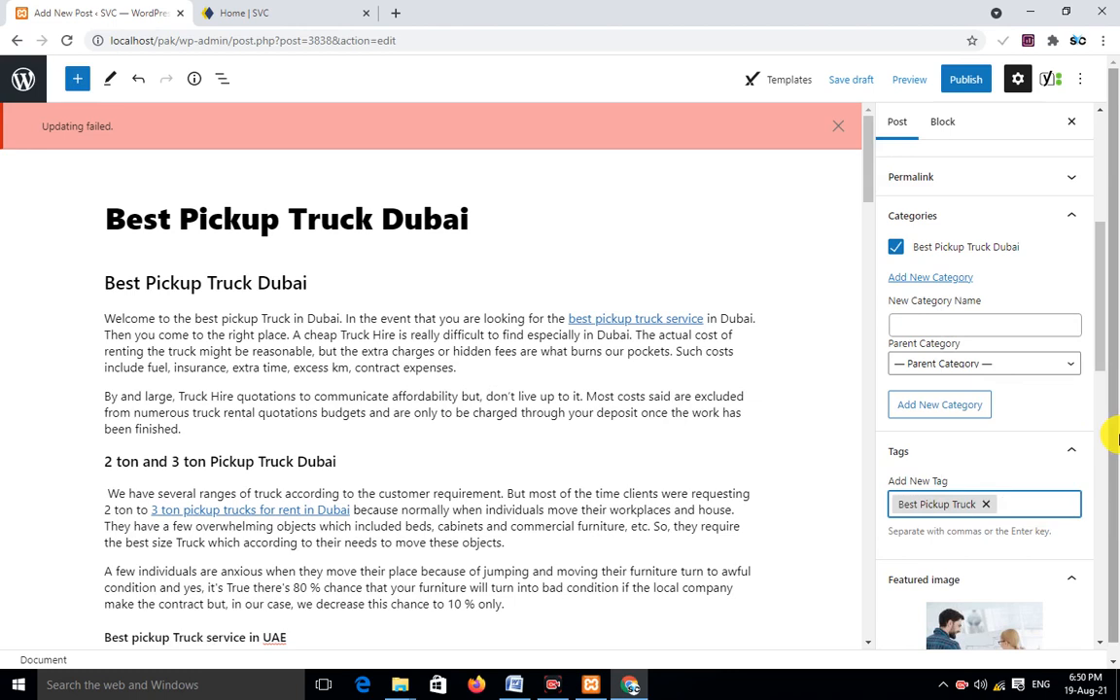
Replace the shortened tag with "Best Pickup Truck Dubai" based on the copied title
{"action": "right_click", "coordinate": [1019, 504]}
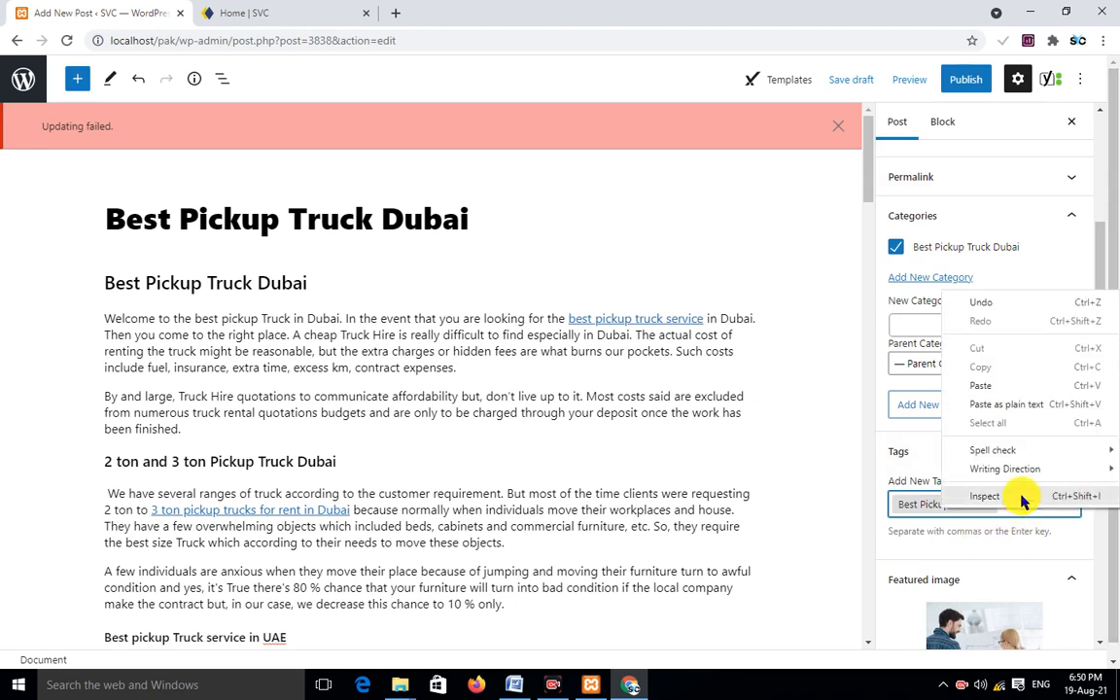
{"action": "left_click", "coordinate": [992, 388]}
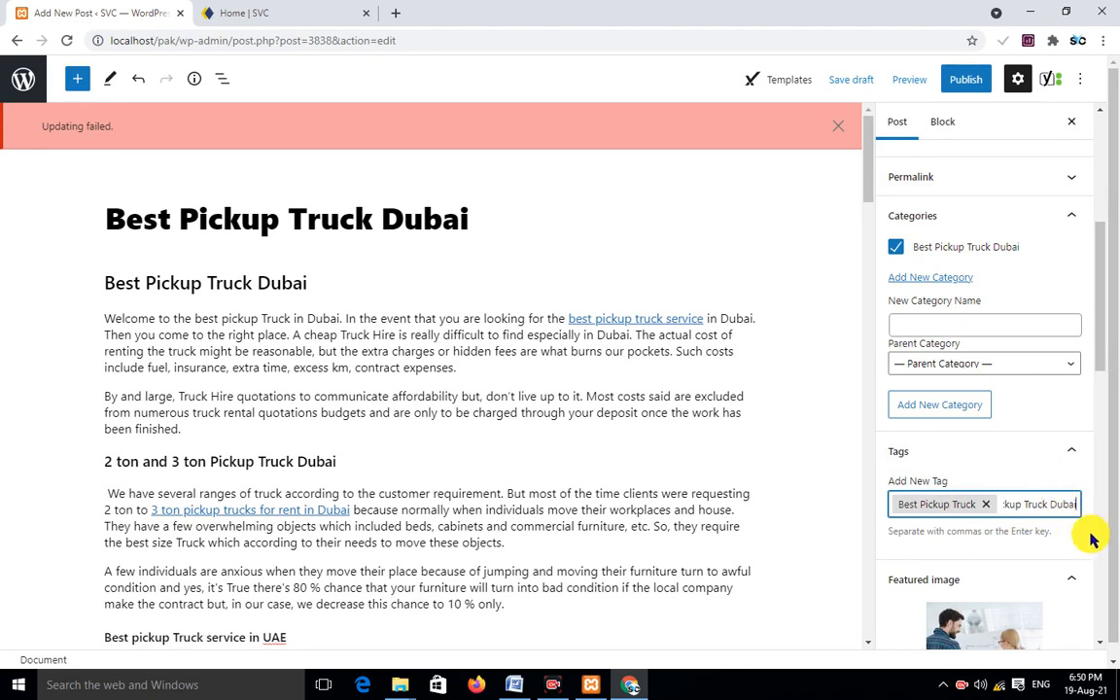
{"action": "key", "text": "BackSpace"}
{"action": "key", "text": "BackSpace"}
{"action": "key", "text": "BackSpace"}
{"action": "key", "text": "BackSpace"}
{"action": "key", "text": "BackSpace"}
{"action": "key", "text": "BackSpace"}
{"action": "type", "text": "uae"}
{"action": "key", "text": "Return"}
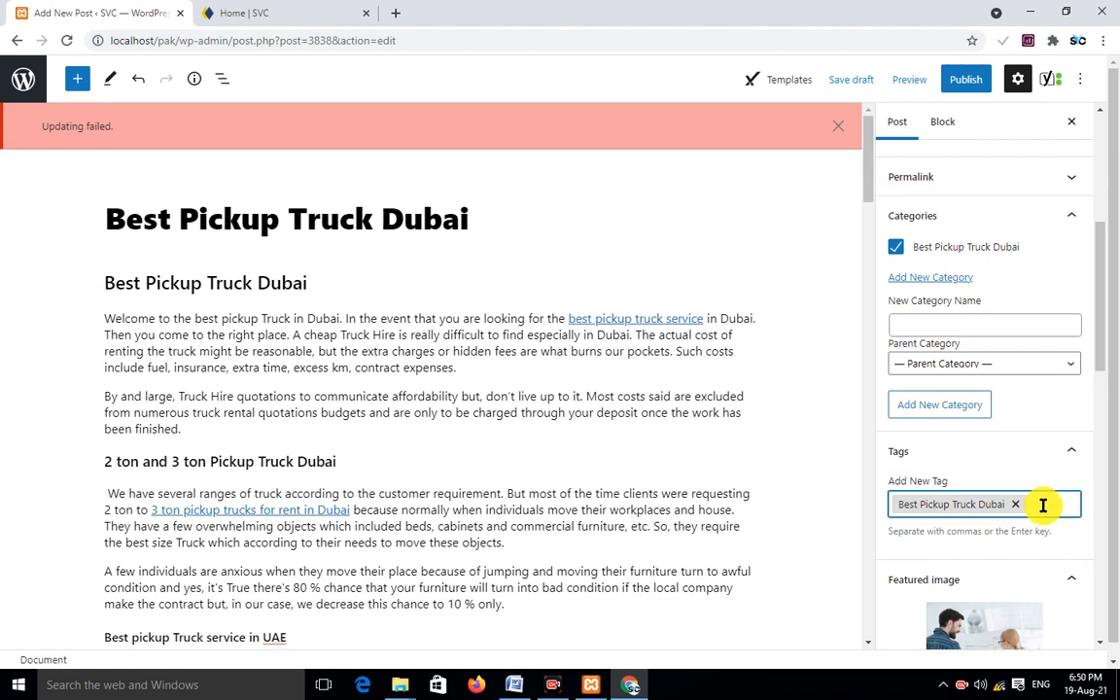
Replace the post's tag with "Best Pickup Truck" by trimming "Dubai" from the pasted title
{"action": "right_click", "coordinate": [1042, 504]}
{"action": "left_click", "coordinate": [1005, 384]}
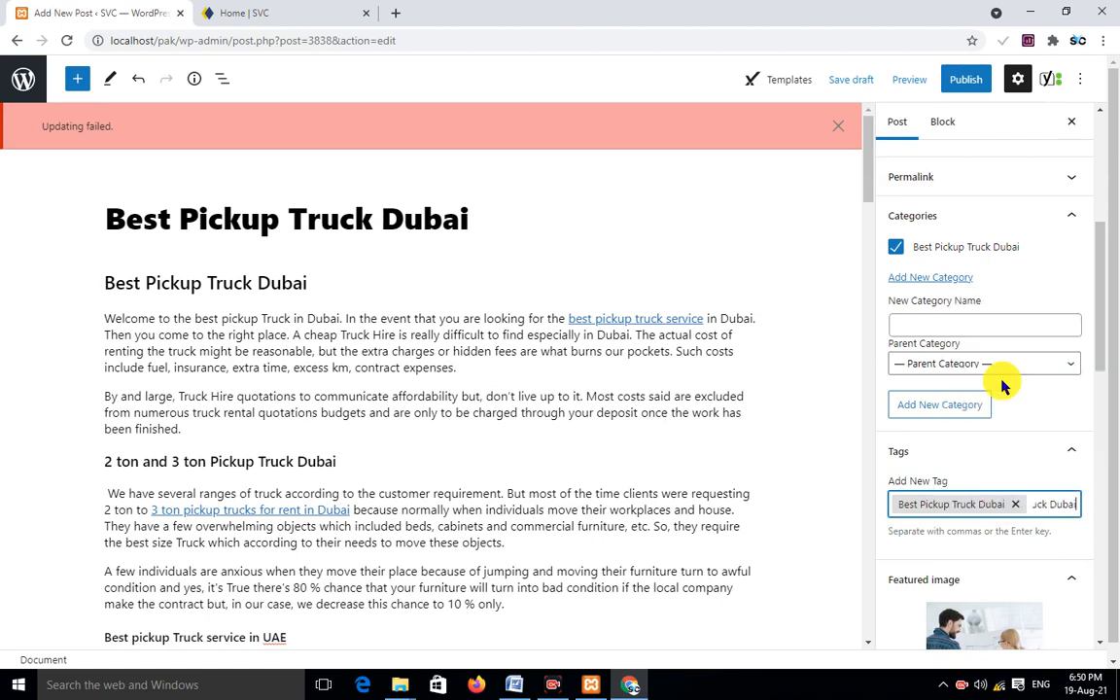
{"action": "key", "text": "BackSpace"}
{"action": "key", "text": "BackSpace"}
{"action": "key", "text": "BackSpace"}
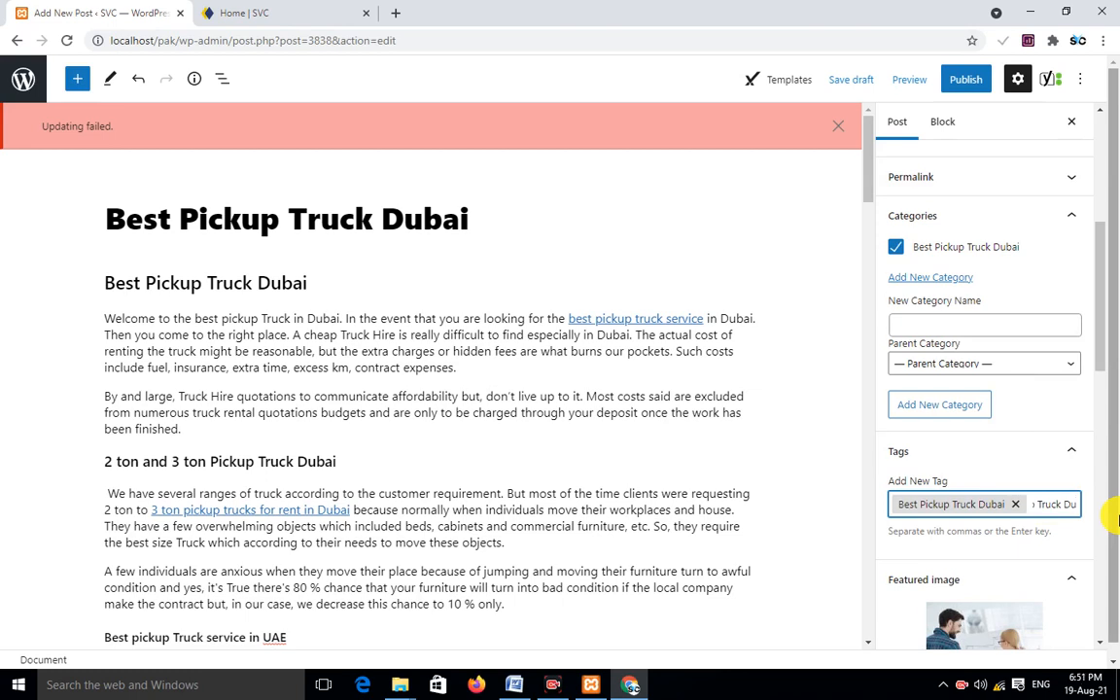
{"action": "key", "text": "BackSpace"}
{"action": "key", "text": "BackSpace"}
{"action": "key", "text": "BackSpace"}
Try to add "Best Pickup Truck near me" as a second tag
{"action": "type", "text": "Truck n"}
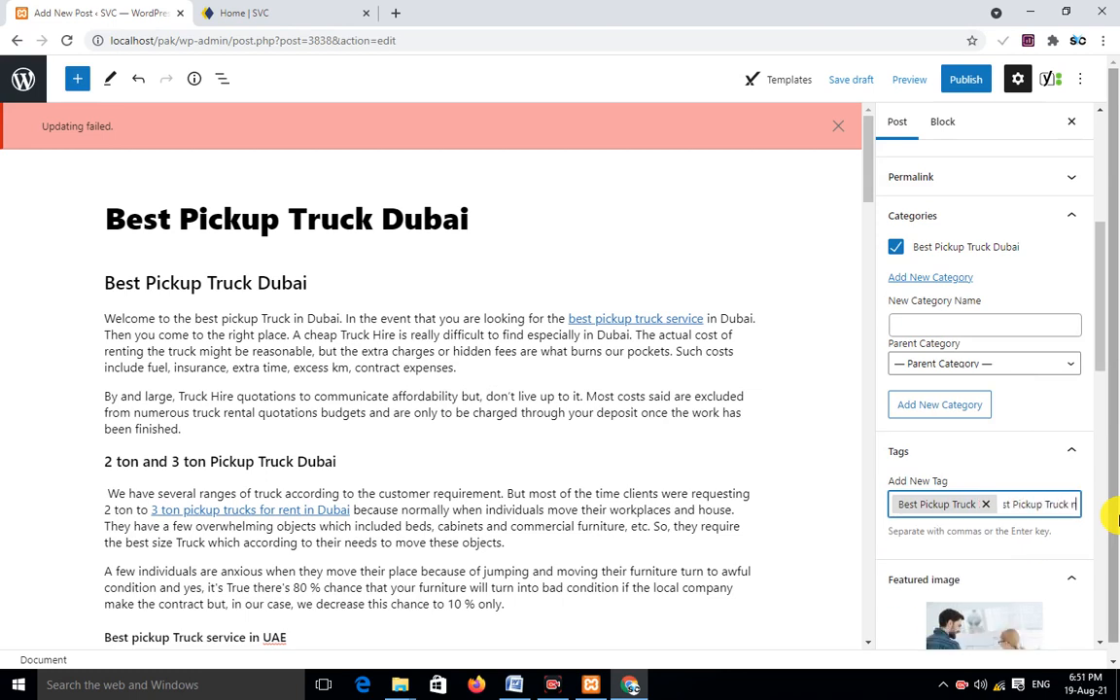
{"action": "type", "text": "ear me"}
{"action": "key", "text": "Return"}
{"action": "key", "text": "BackSpace"}
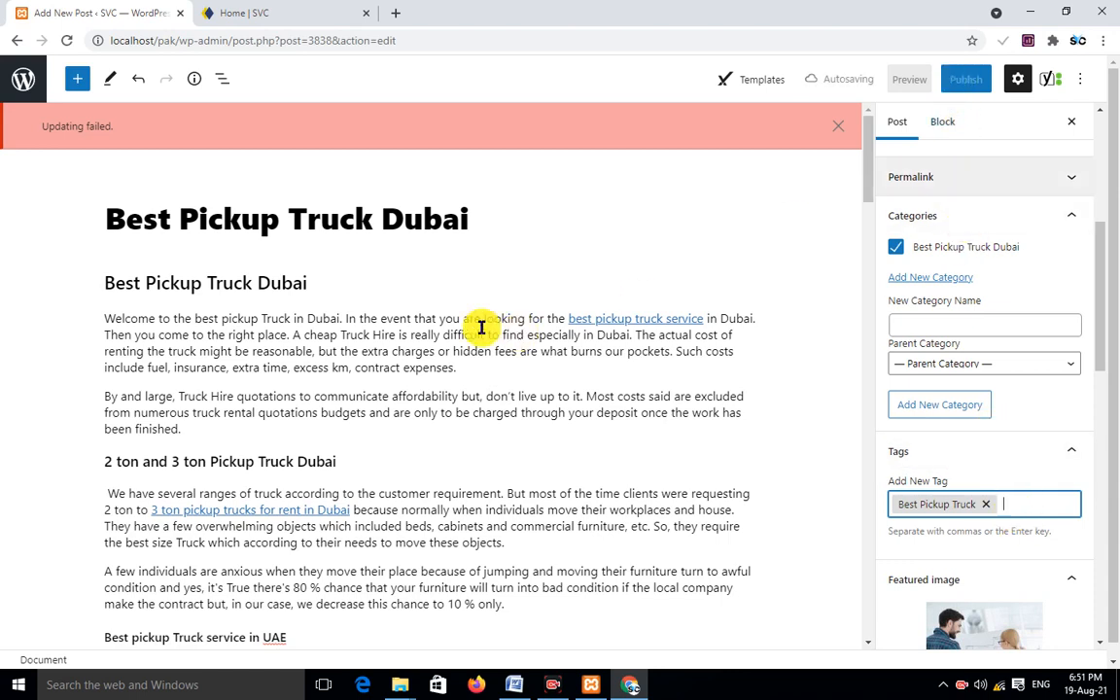
Review the post's text, Yoast Google preview, SEO title, meta description and status settings before publishing
{"action": "left_click", "coordinate": [966, 79]}
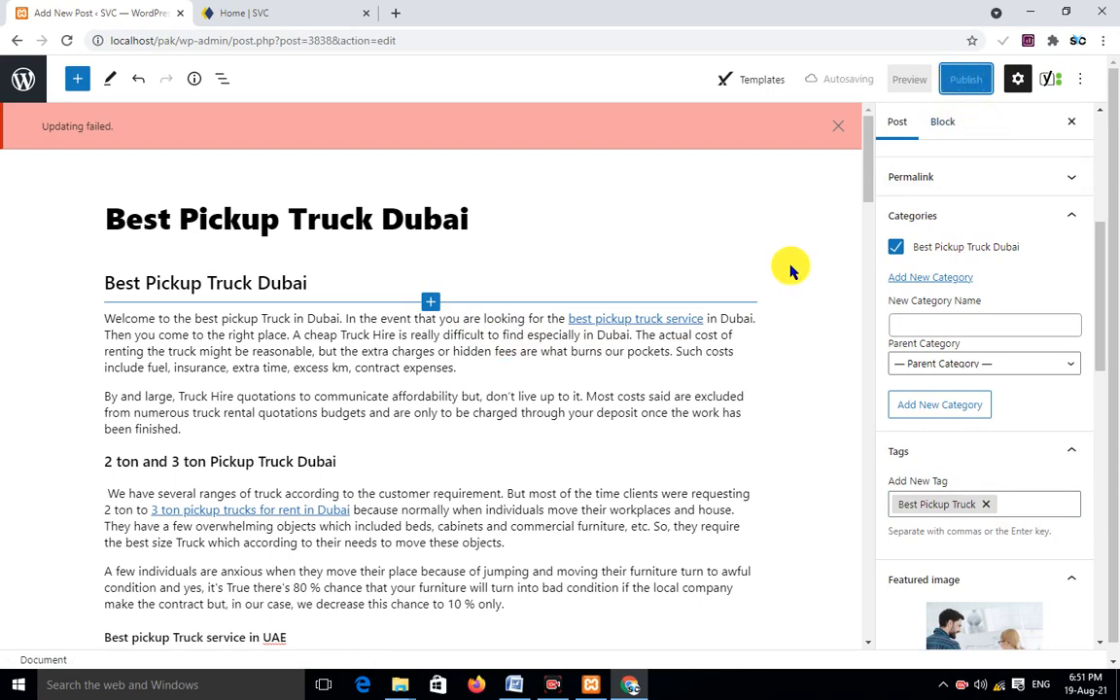
{"action": "scroll", "coordinate": [790, 271], "scroll_direction": "down", "scroll_amount": 6}
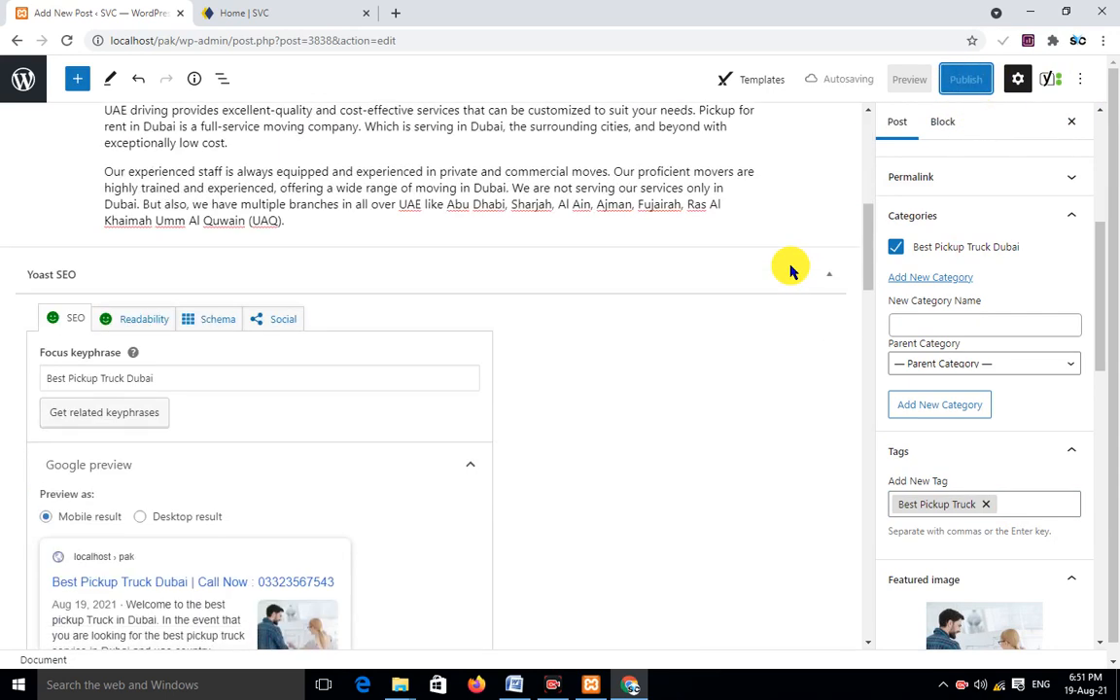
{"action": "scroll", "coordinate": [790, 270], "scroll_direction": "down", "scroll_amount": 6}
{"action": "scroll", "coordinate": [783, 257], "scroll_direction": "up", "scroll_amount": 3}
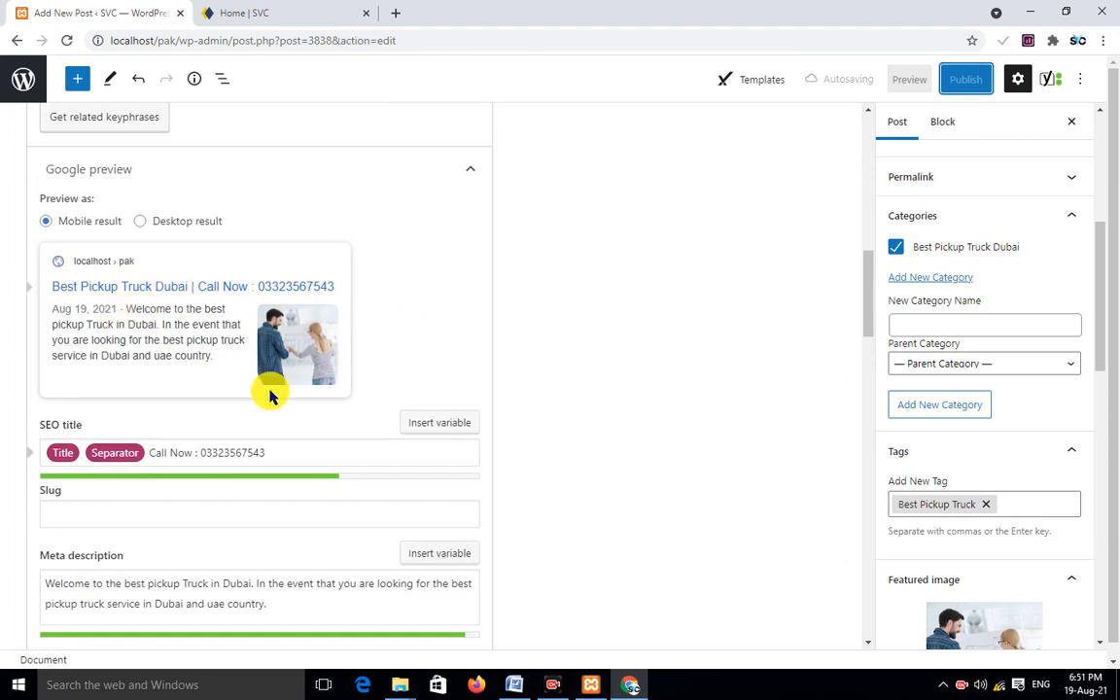
{"action": "scroll", "coordinate": [1048, 298], "scroll_direction": "up", "scroll_amount": 4}
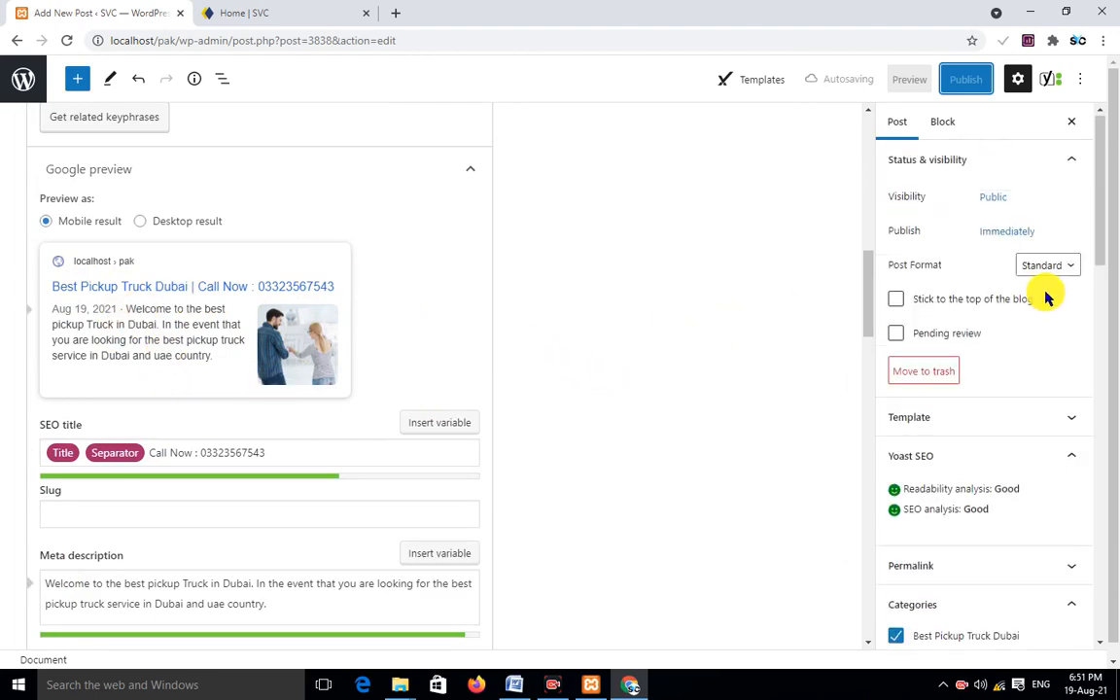
{"action": "scroll", "coordinate": [933, 295], "scroll_direction": "down", "scroll_amount": 4}
{"action": "scroll", "coordinate": [880, 294], "scroll_direction": "up", "scroll_amount": 4}
{"action": "scroll", "coordinate": [836, 294], "scroll_direction": "up", "scroll_amount": 4}
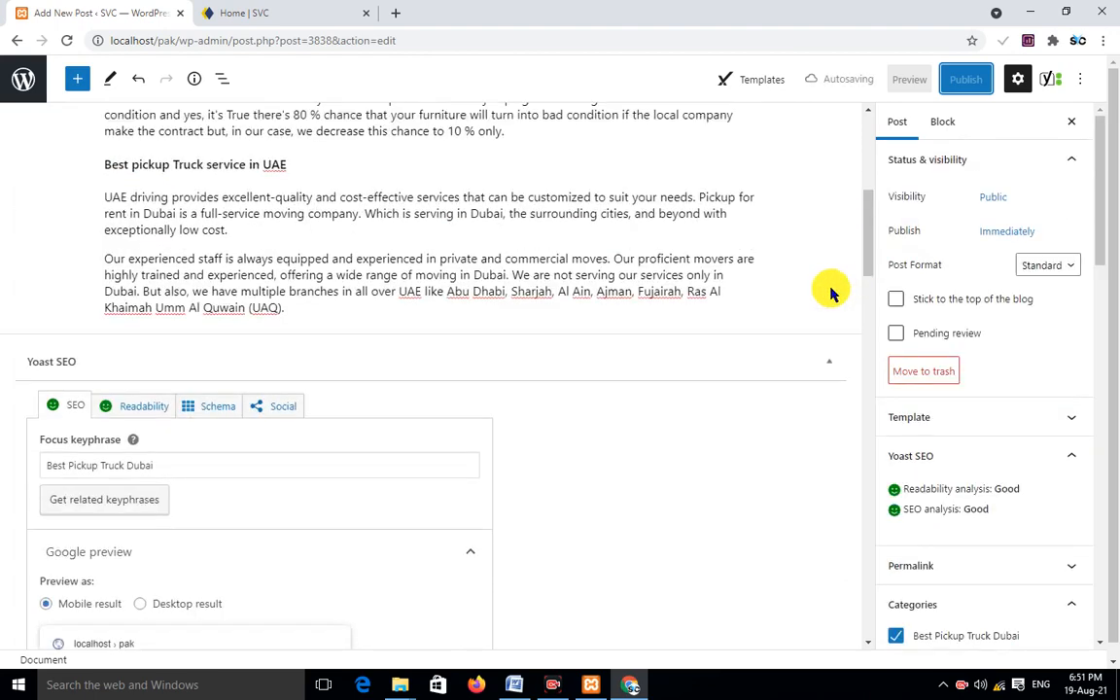
{"action": "scroll", "coordinate": [834, 284], "scroll_direction": "up", "scroll_amount": 2}
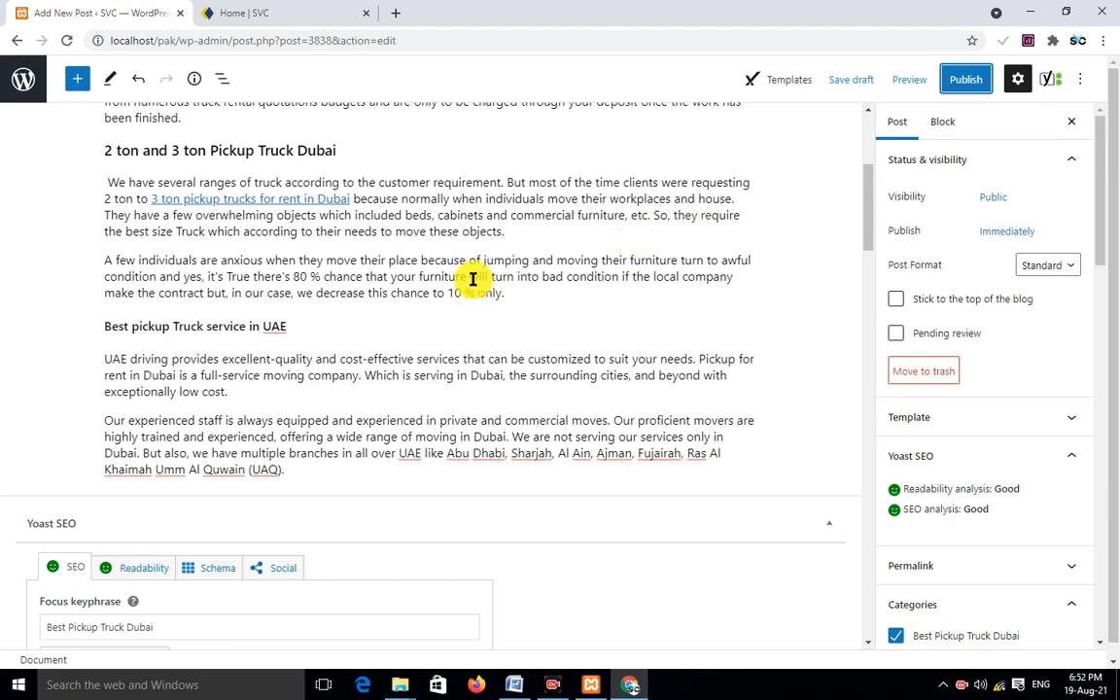
Publish the post immediately with public visibility and confirm the pre-publish check
{"action": "left_click", "coordinate": [960, 83]}
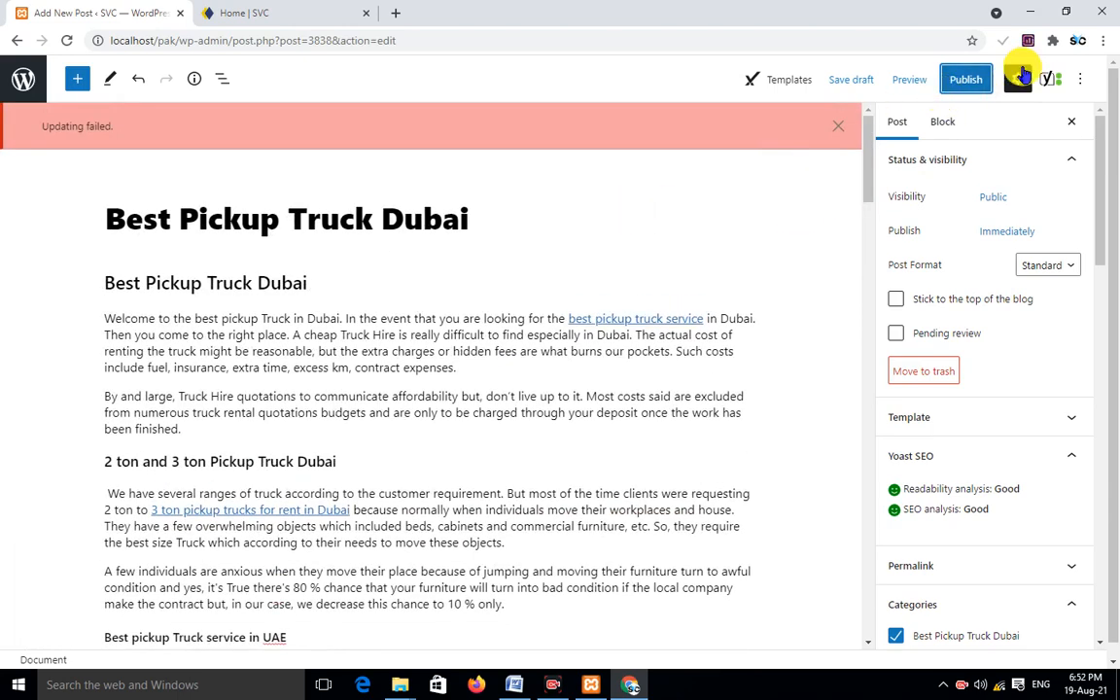
{"action": "left_click", "coordinate": [961, 83]}
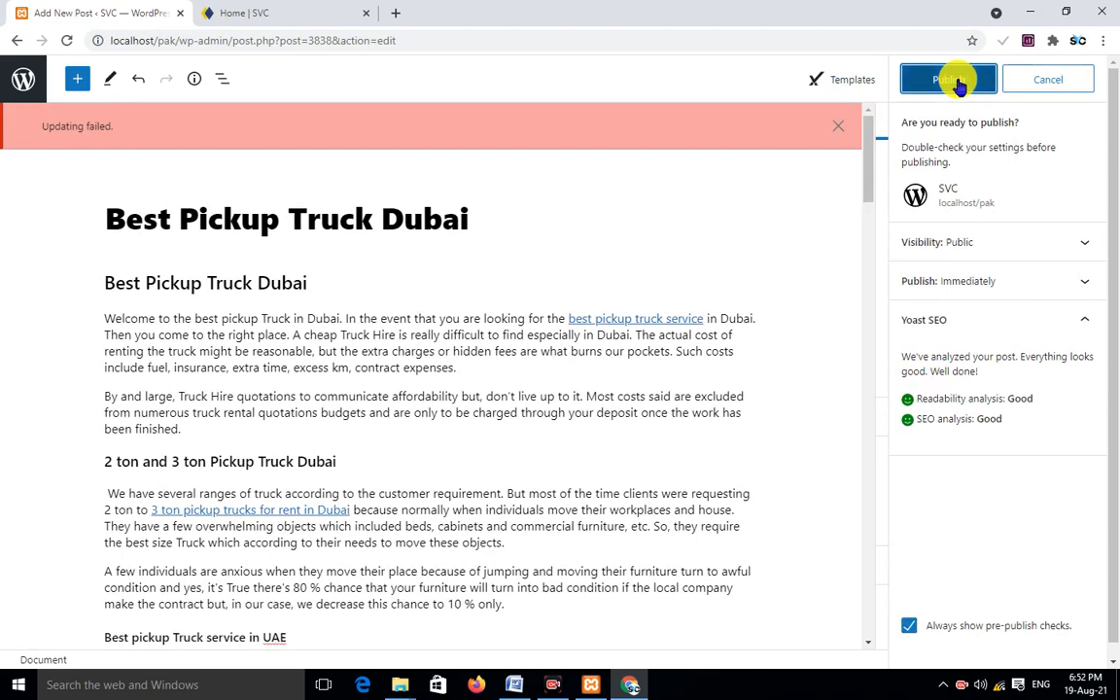
{"action": "left_click", "coordinate": [958, 80]}
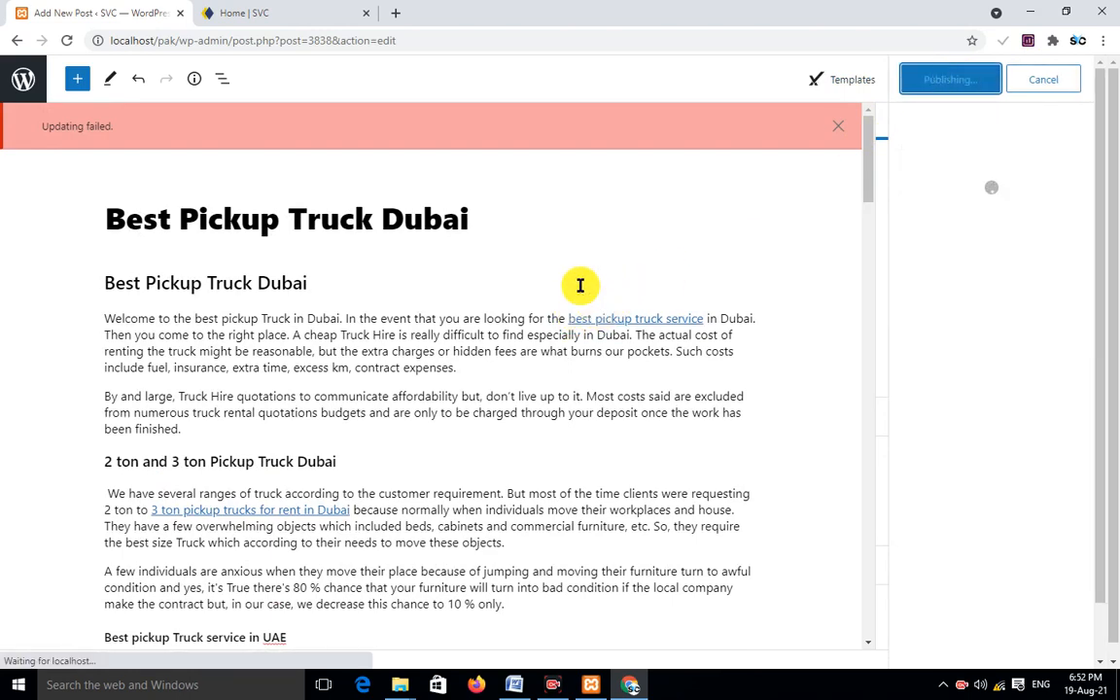
{"action": "scroll", "coordinate": [579, 284], "scroll_direction": "down", "scroll_amount": 3}
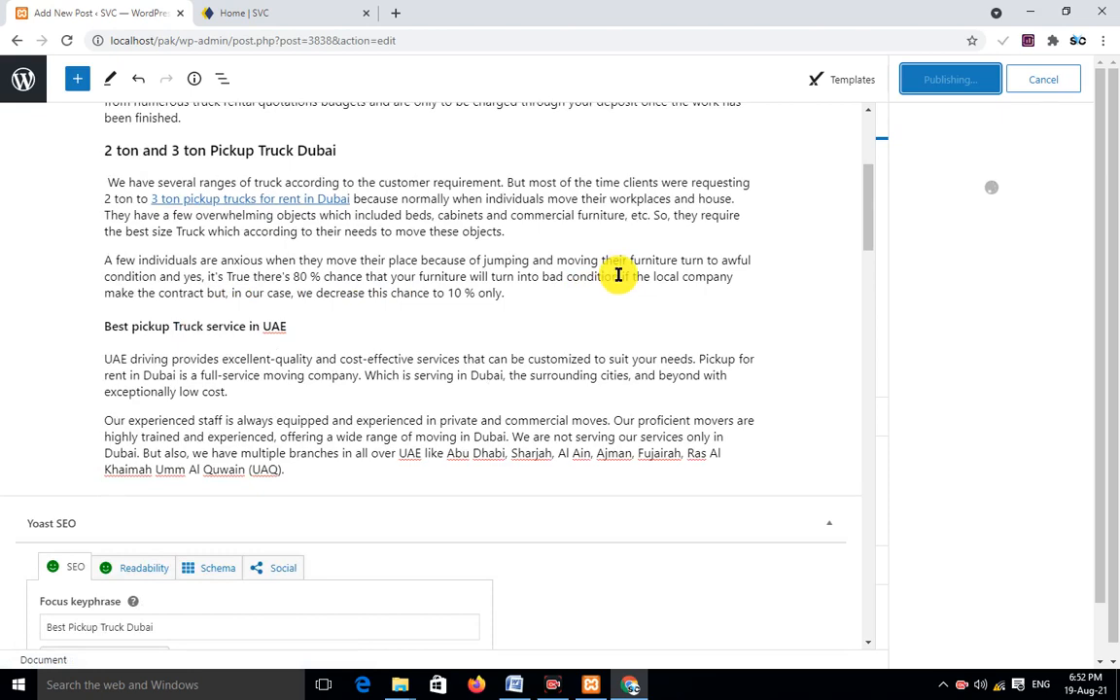
{"action": "scroll", "coordinate": [617, 277], "scroll_direction": "up", "scroll_amount": 3}
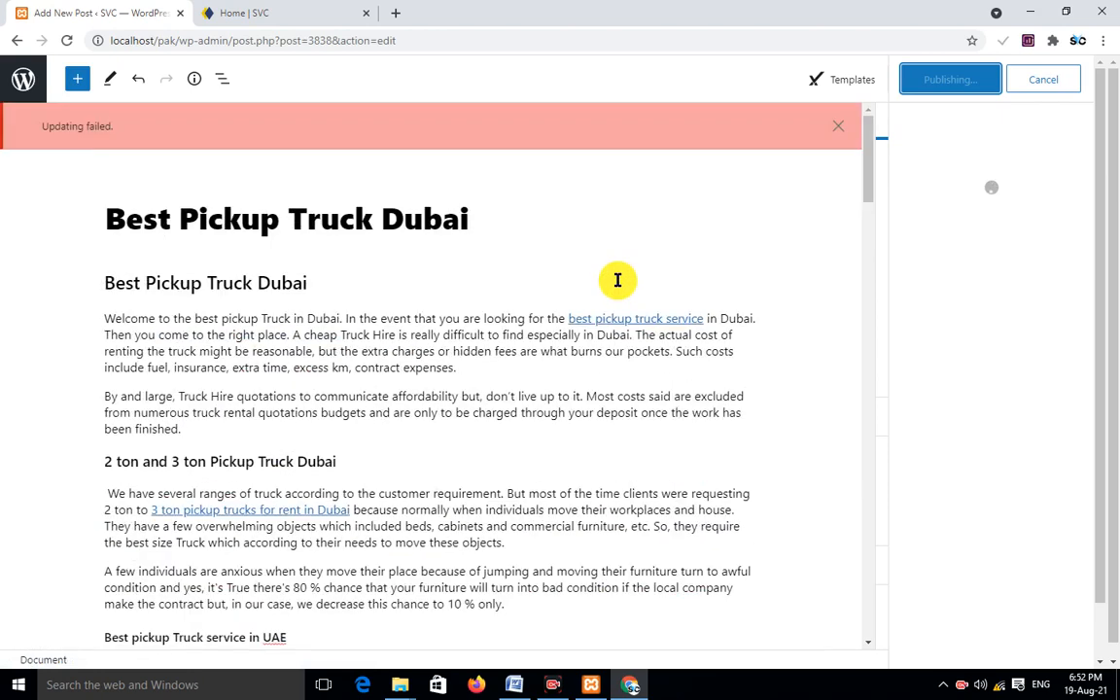